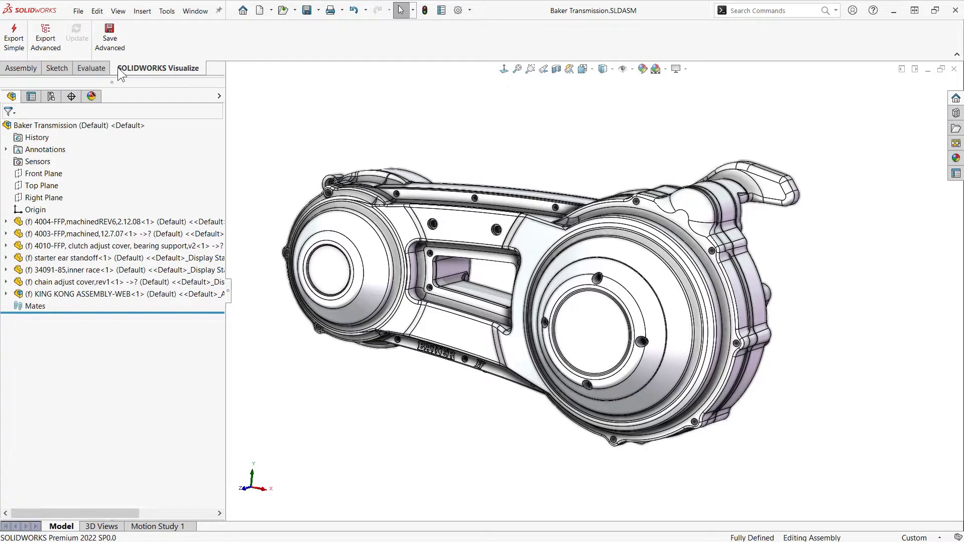
- Export the Baker Transmission assembly to SOLIDWORKS Visualize with Export Simple and expand its Default group in a widened model tree
{"action": "left_click", "coordinate": [14, 55]}
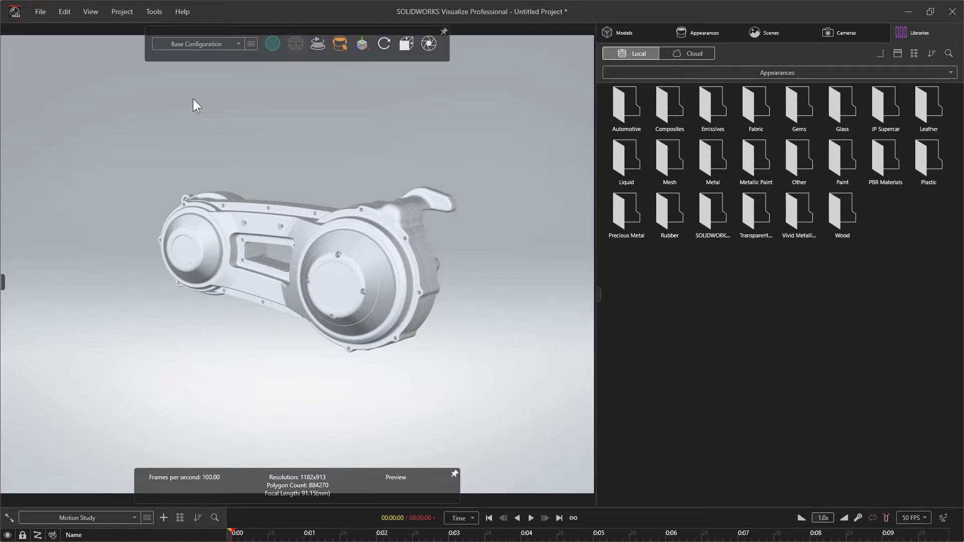
{"action": "left_click", "coordinate": [621, 32]}
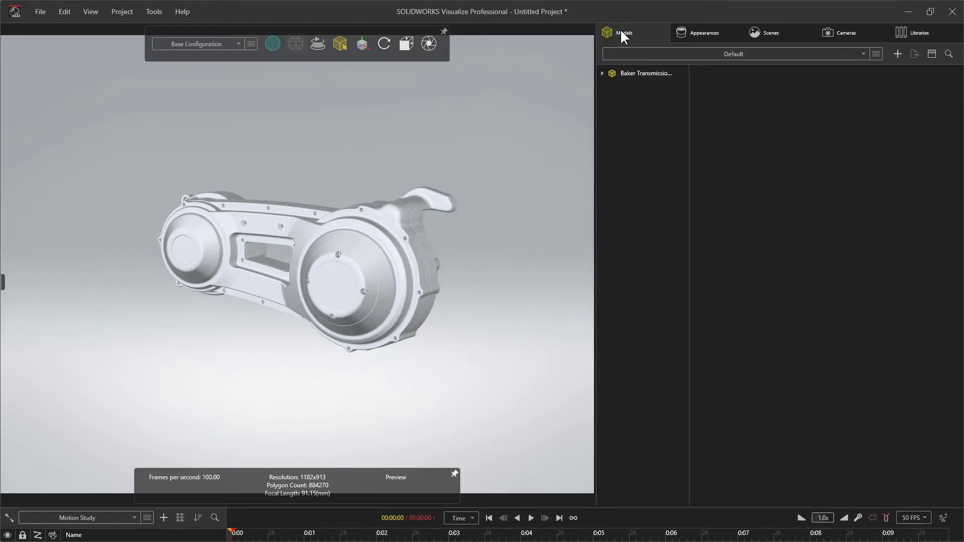
{"action": "left_click", "coordinate": [602, 73]}
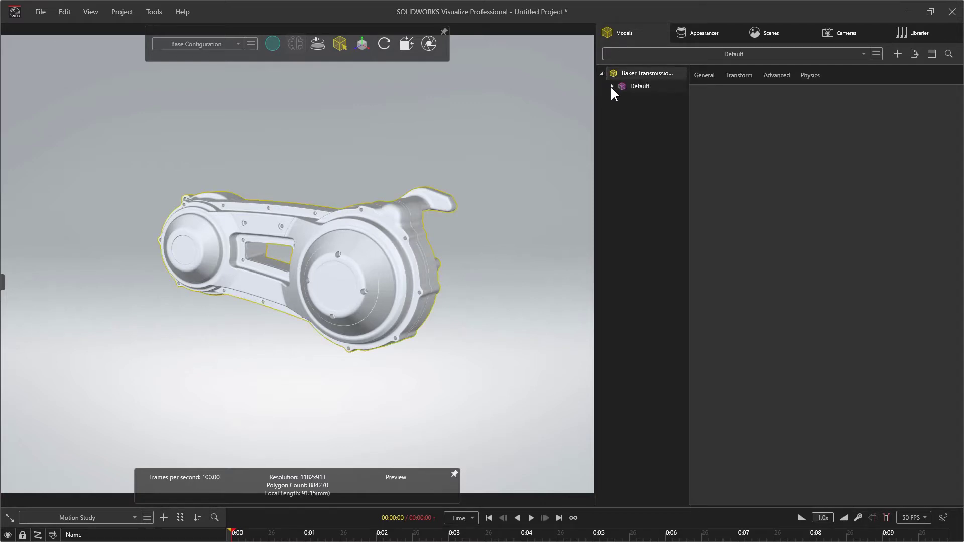
{"action": "left_click", "coordinate": [611, 86]}
{"action": "left_click_drag", "start_coordinate": [691, 125], "coordinate": [792, 133]}
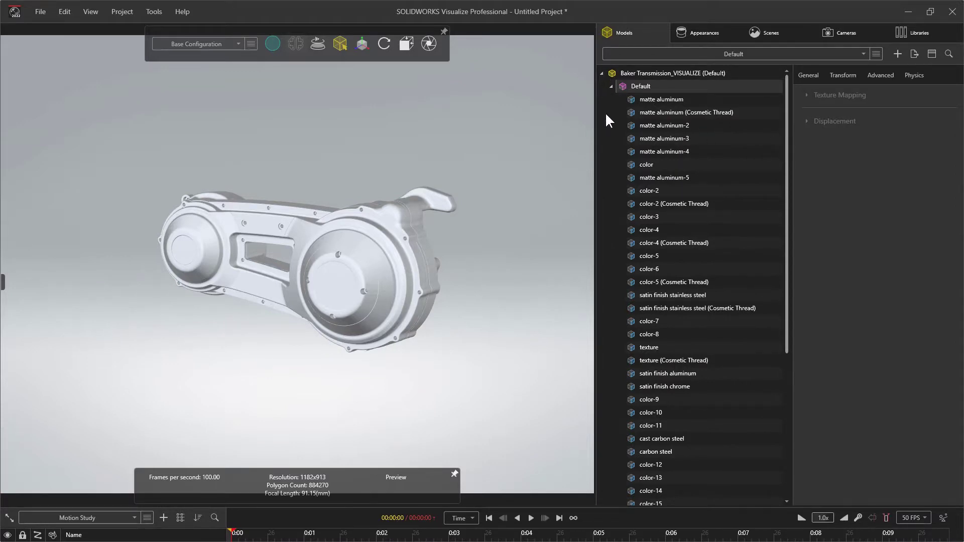
- Set the Selection Tool to parts and hide matte aluminum, matte aluminum (Cosmetic Thread) and matte aluminum-2
{"action": "mouse_move", "coordinate": [340, 43]}
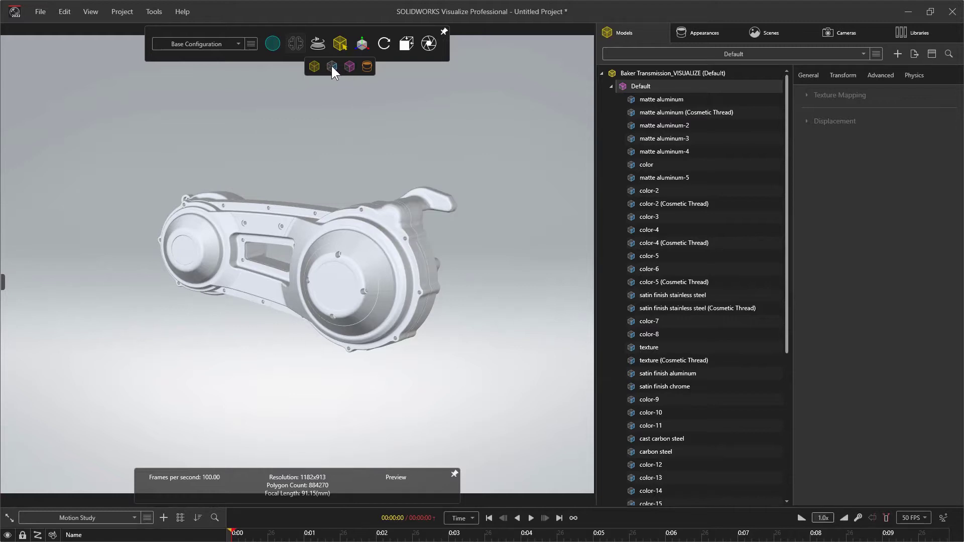
{"action": "left_click", "coordinate": [331, 66]}
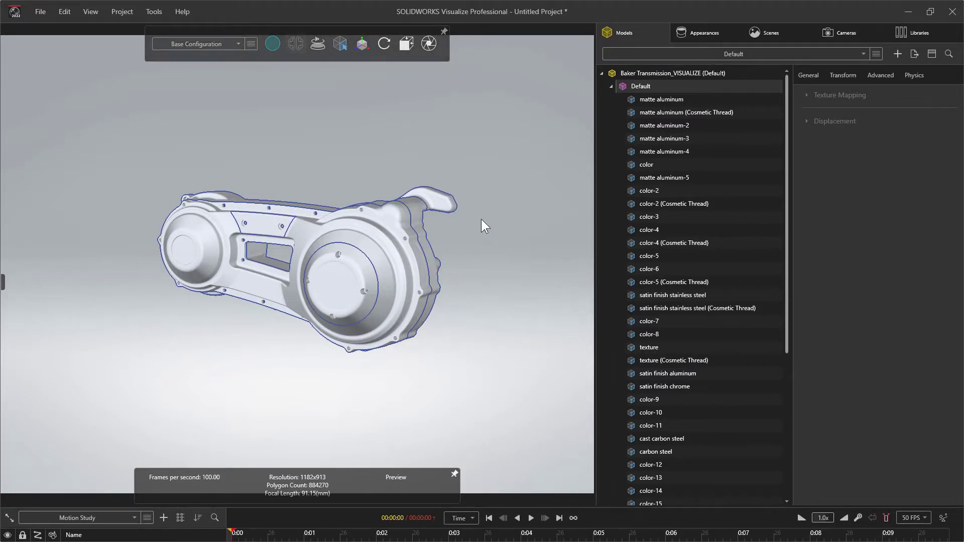
{"action": "left_click", "coordinate": [419, 218]}
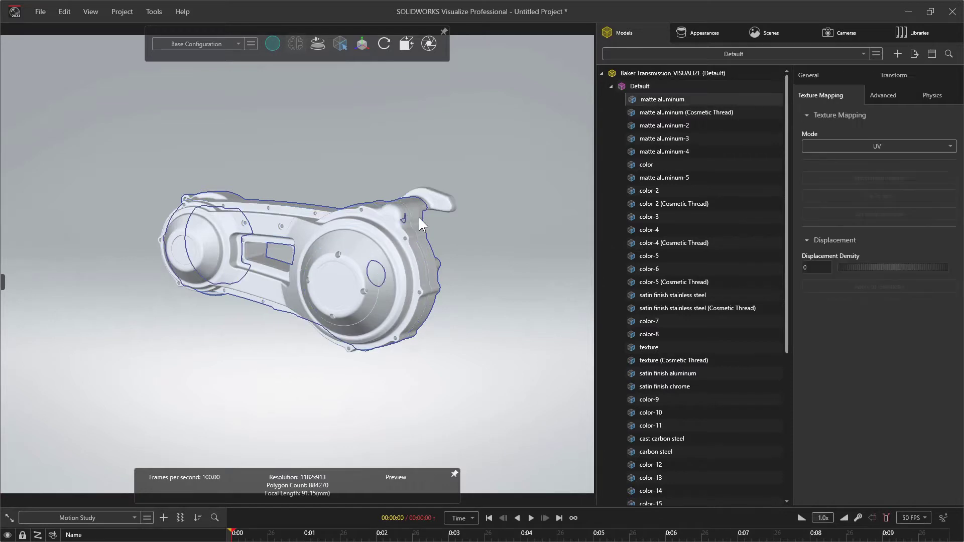
{"action": "mouse_move", "coordinate": [702, 99]}
{"action": "mouse_move", "coordinate": [647, 124]}
{"action": "left_click", "coordinate": [775, 99]}
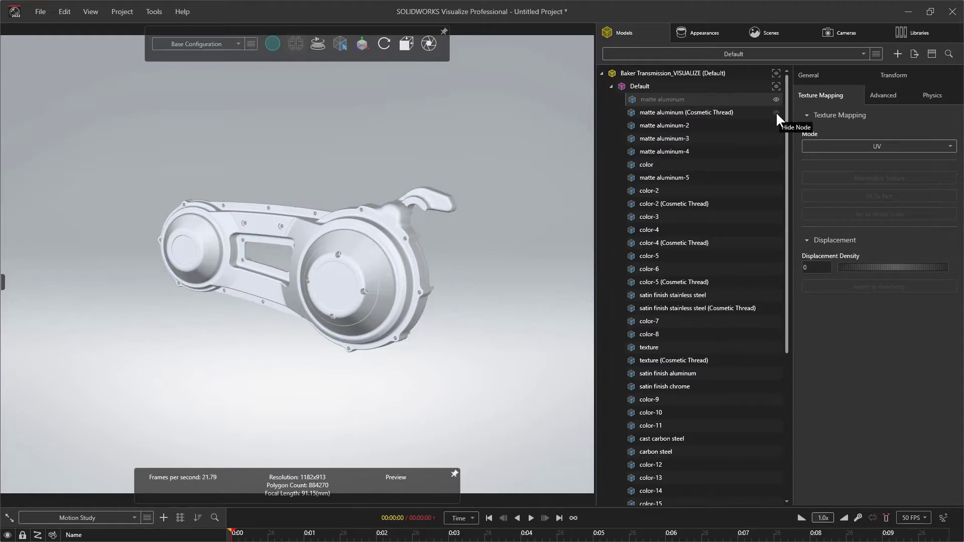
{"action": "left_click", "coordinate": [776, 112]}
{"action": "left_click", "coordinate": [776, 125]}
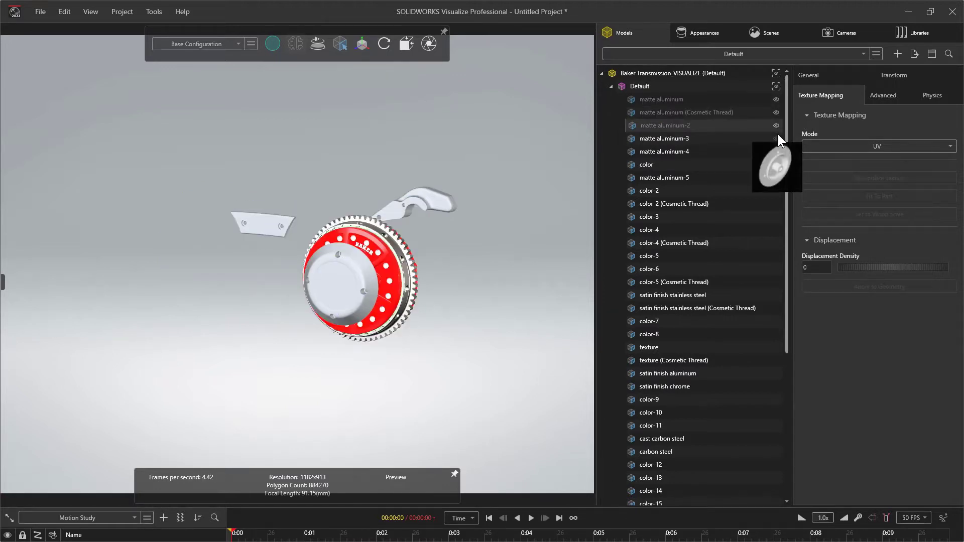
- Hide matte aluminum-4, matte aluminum-5 and matte aluminum-3 to expose the whole clutch
{"action": "left_click", "coordinate": [275, 222], "text": "ctrl"}
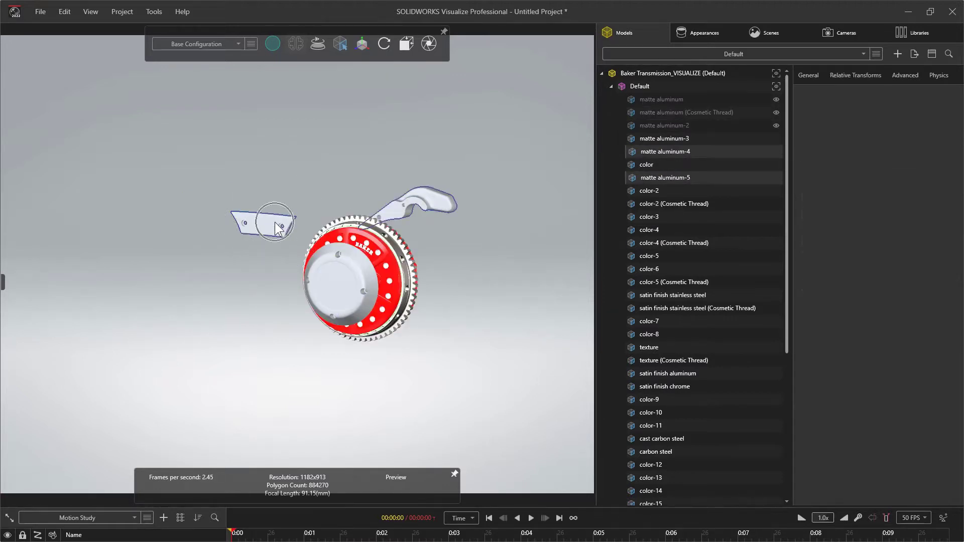
{"action": "key", "text": "ctrl+h"}
{"action": "left_click", "coordinate": [335, 275]}
{"action": "key", "text": "ctrl+h"}
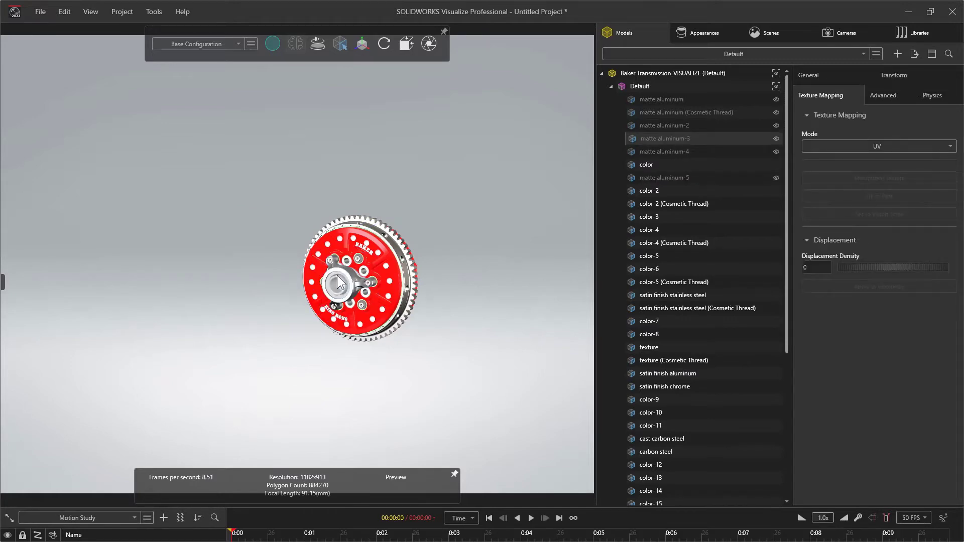
- Apply the Gunmetal metal appearance from the library to the satin finish chrome spring cups on the red clutch plate
{"action": "right_click_drag", "start_coordinate": [395, 300], "coordinate": [468, 251], "text": "alt"}
{"action": "middle_click_drag", "start_coordinate": [468, 251], "coordinate": [319, 220], "text": "alt"}
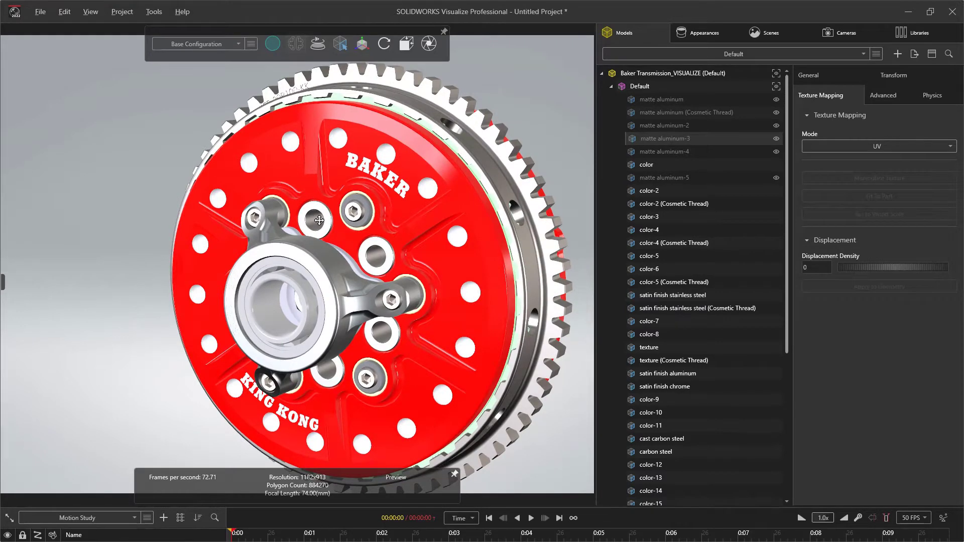
{"action": "left_click", "coordinate": [319, 222]}
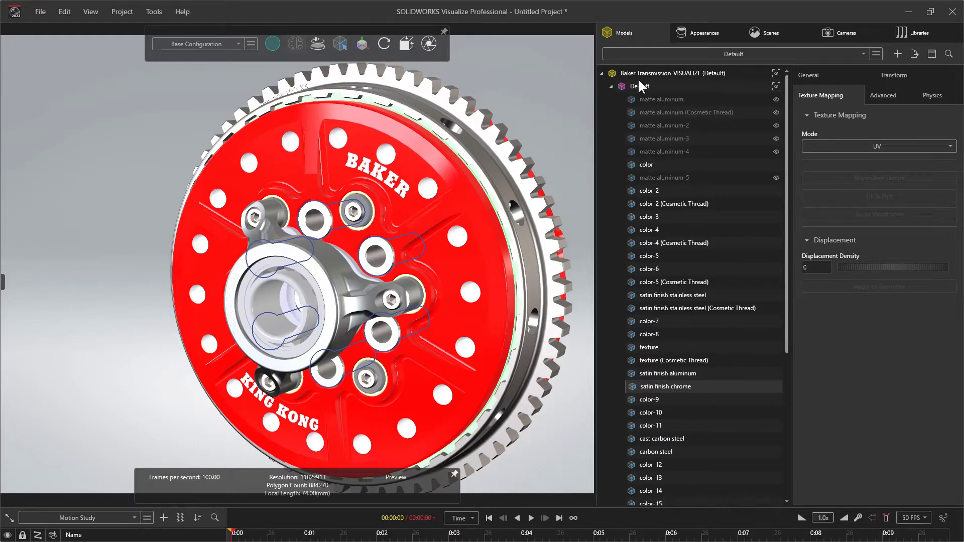
{"action": "left_click", "coordinate": [903, 30]}
{"action": "double_click", "coordinate": [713, 157]}
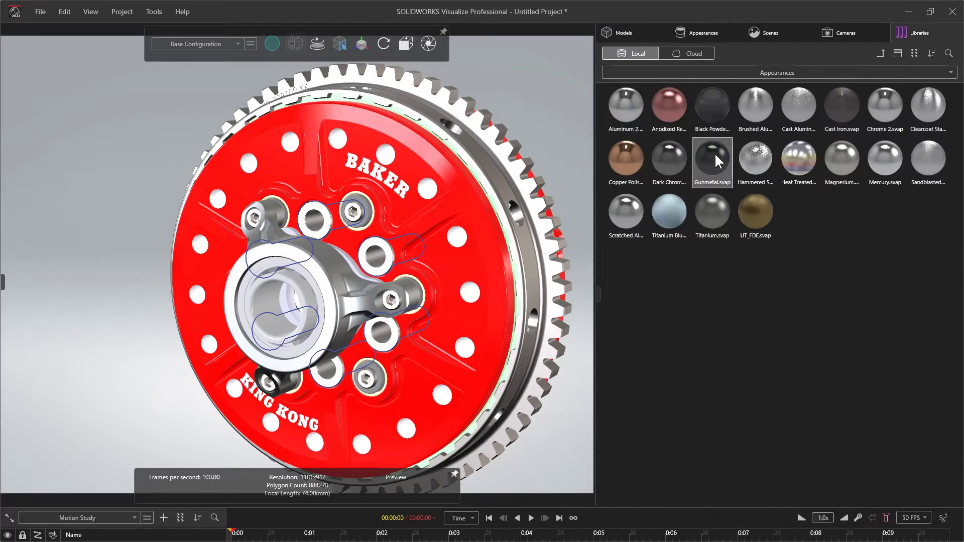
{"action": "left_click_drag", "start_coordinate": [715, 153], "coordinate": [375, 262]}
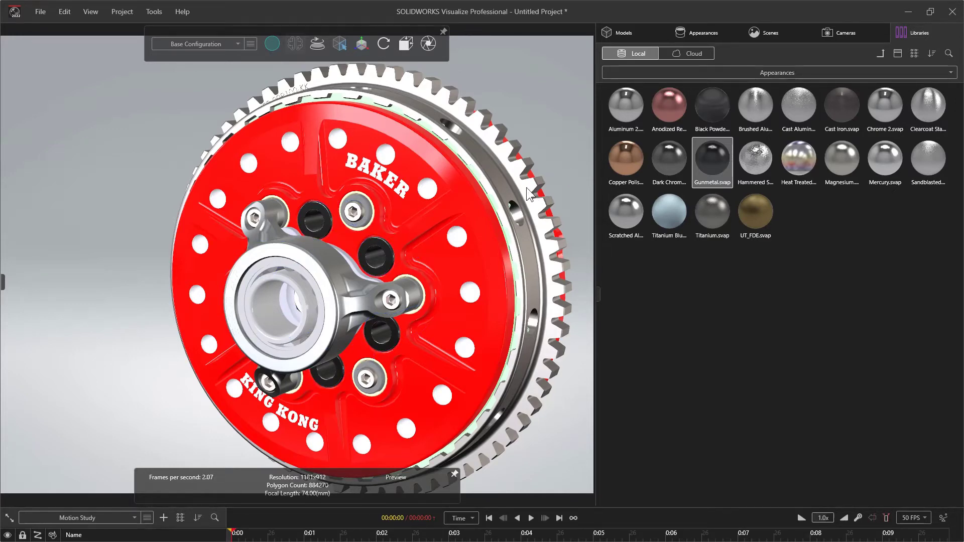
{"action": "left_click", "coordinate": [380, 249]}
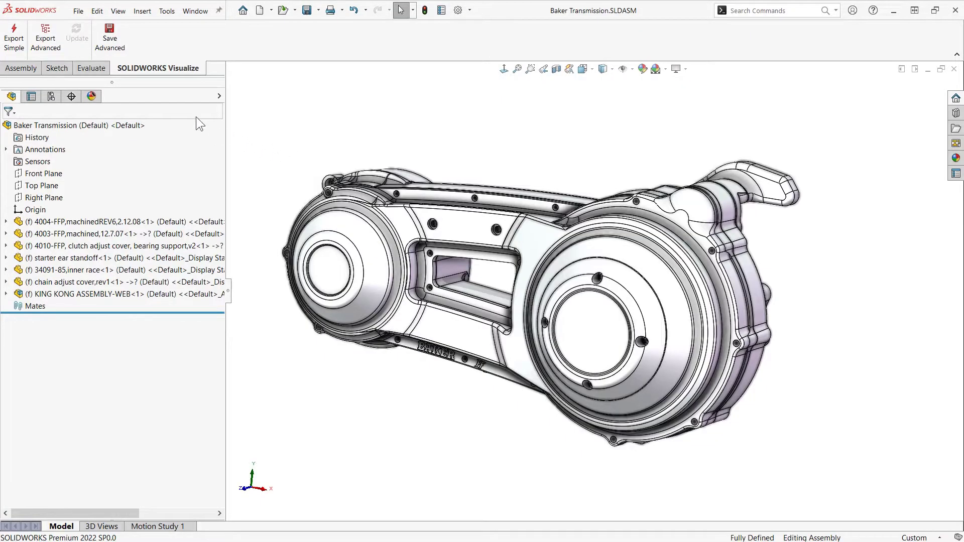
- Switch to SOLIDWORKS, run Export Advanced with motion study None, and expand the exported model's Default group in a widened tree
{"action": "left_click", "coordinate": [47, 54]}
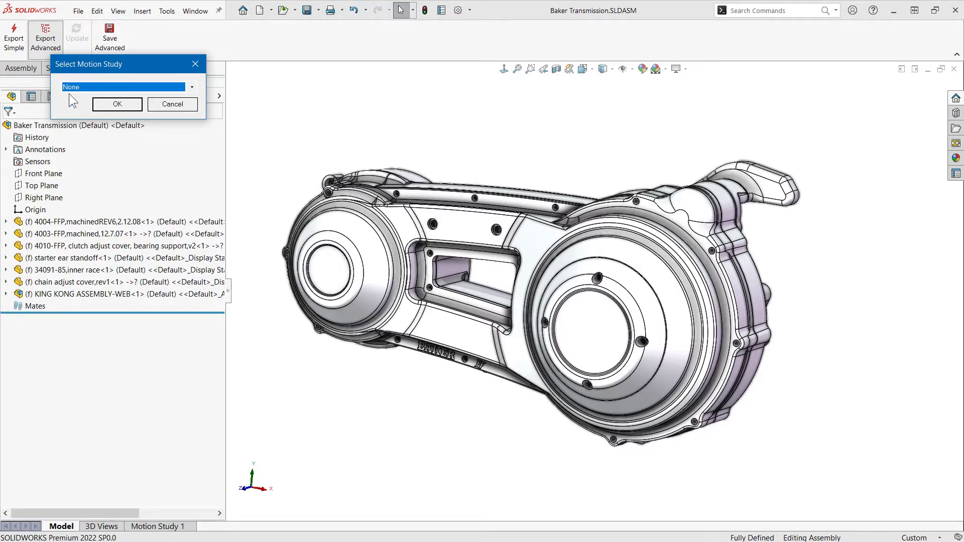
{"action": "left_click", "coordinate": [134, 101]}
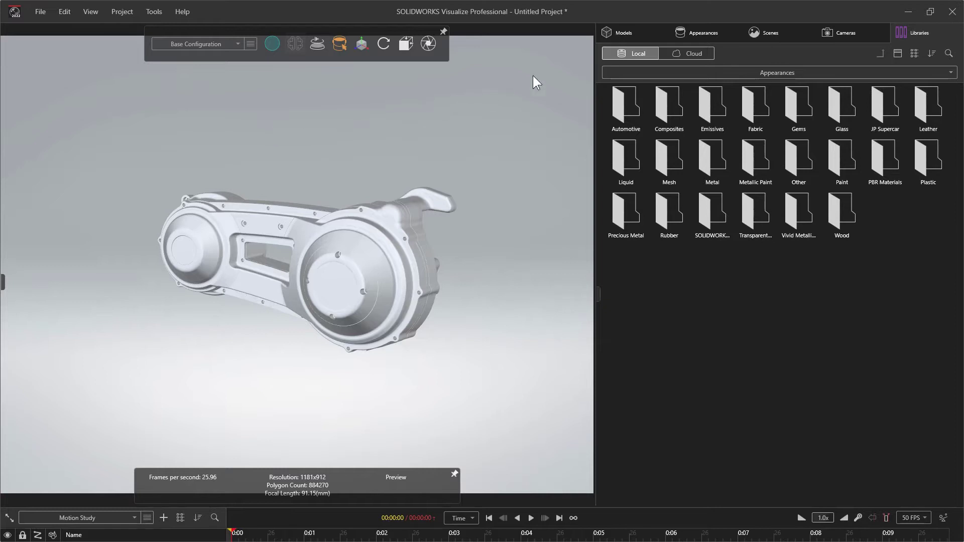
{"action": "left_click", "coordinate": [605, 34]}
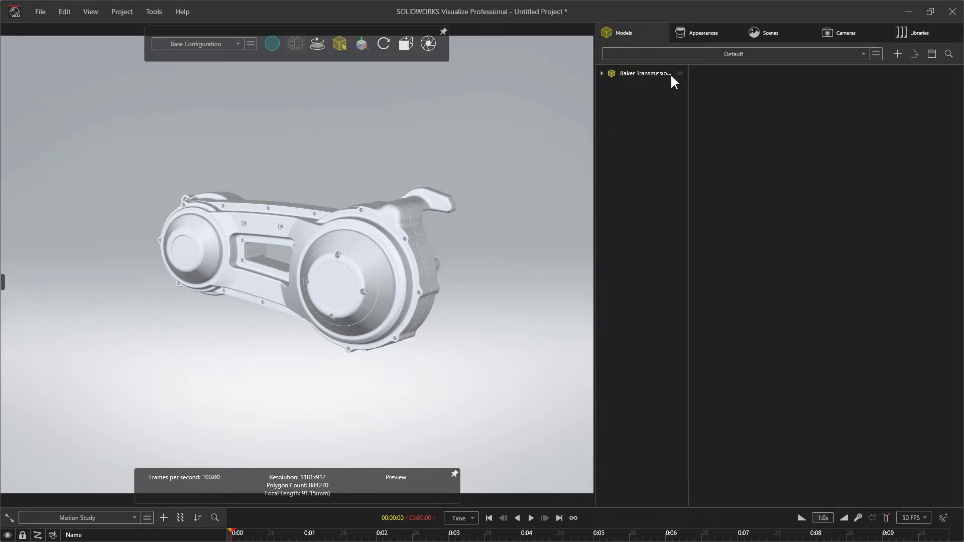
{"action": "left_click_drag", "start_coordinate": [686, 85], "coordinate": [753, 92]}
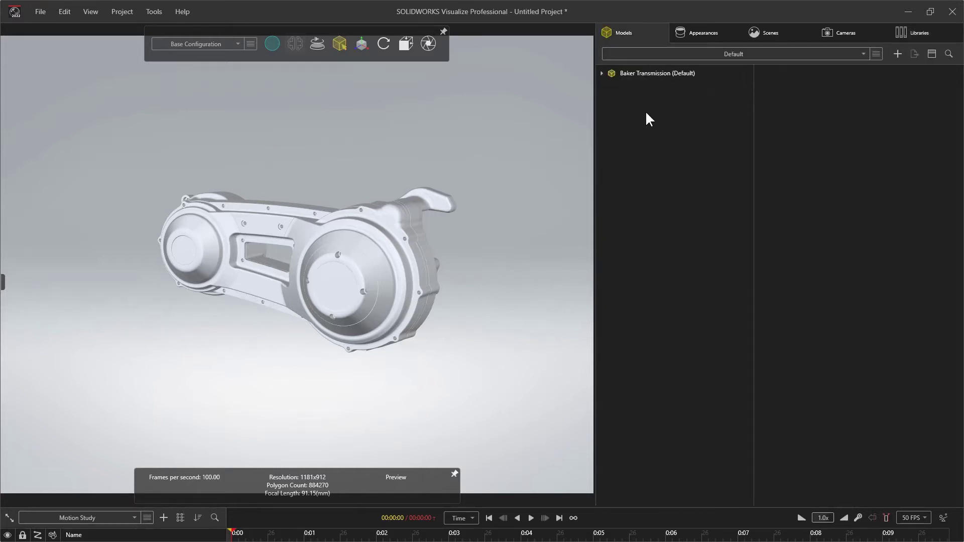
{"action": "left_click", "coordinate": [602, 72]}
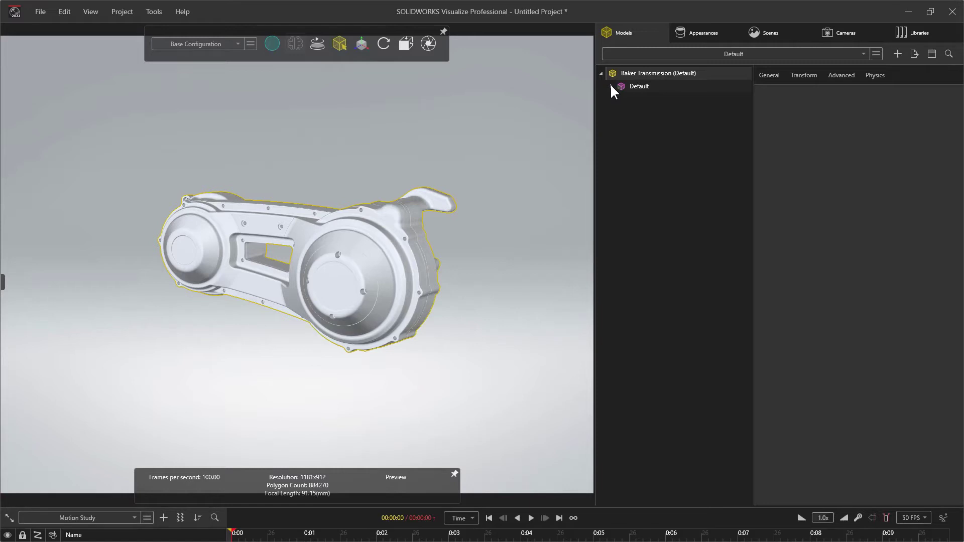
{"action": "left_click", "coordinate": [610, 85]}
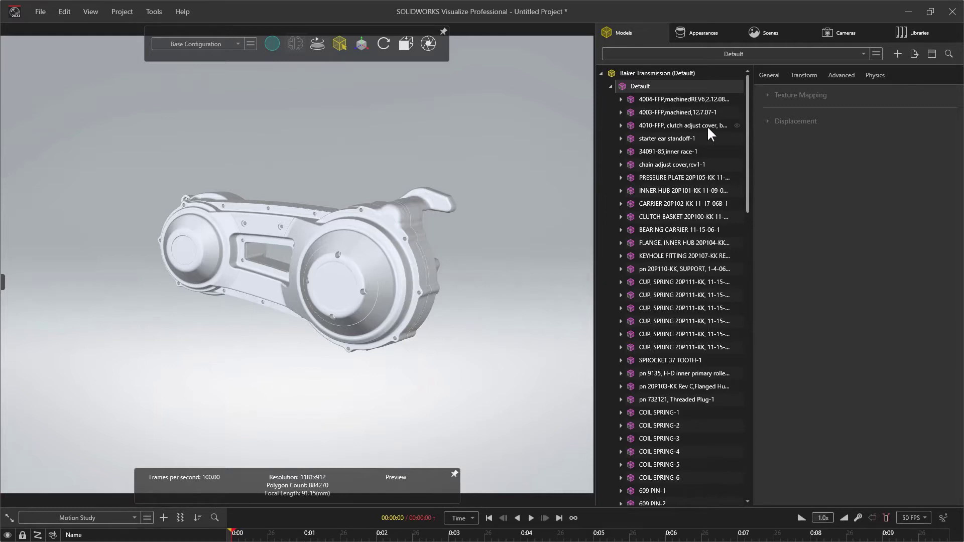
{"action": "left_click_drag", "start_coordinate": [750, 154], "coordinate": [822, 168]}
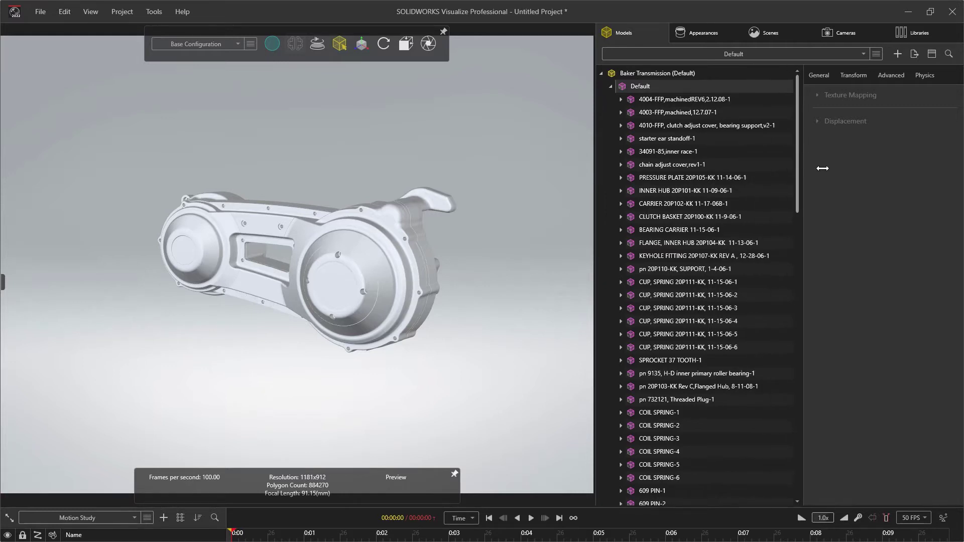
- Set the Selection Tool to groups and hide the housing components 4004-FFP,machinedREV6,2.12.08-1 and 4003-FFP,machined,12.7.07-1
{"action": "mouse_move", "coordinate": [666, 99]}
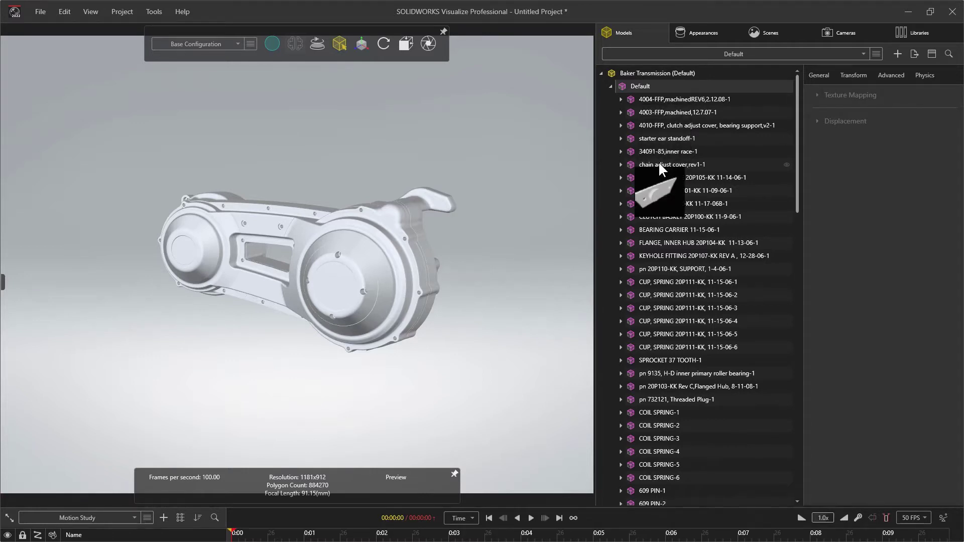
{"action": "mouse_move", "coordinate": [341, 43]}
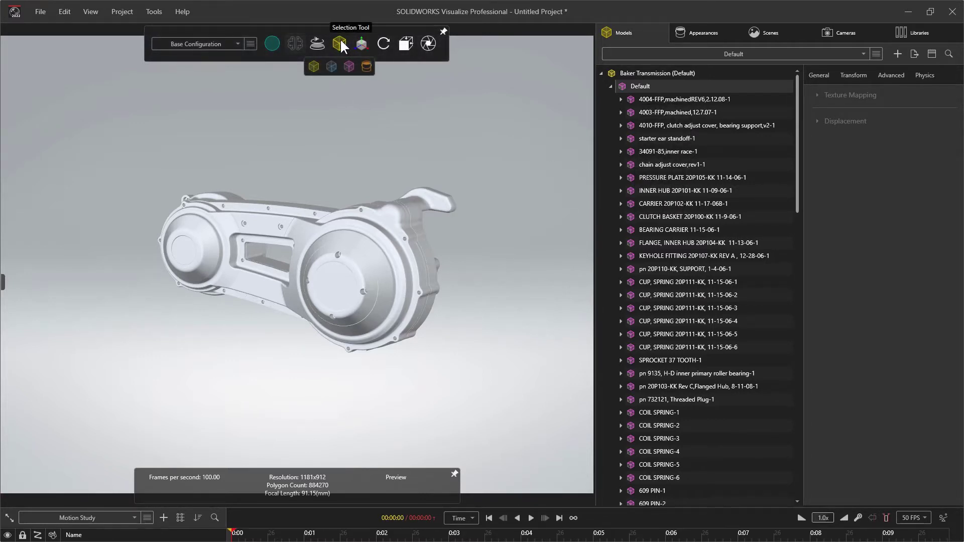
{"action": "left_click", "coordinate": [347, 66]}
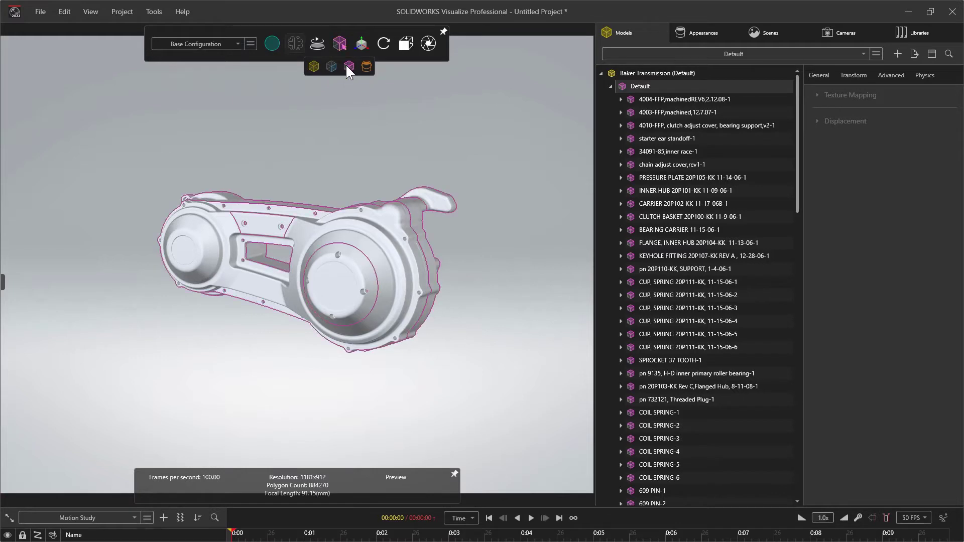
{"action": "left_click", "coordinate": [418, 210]}
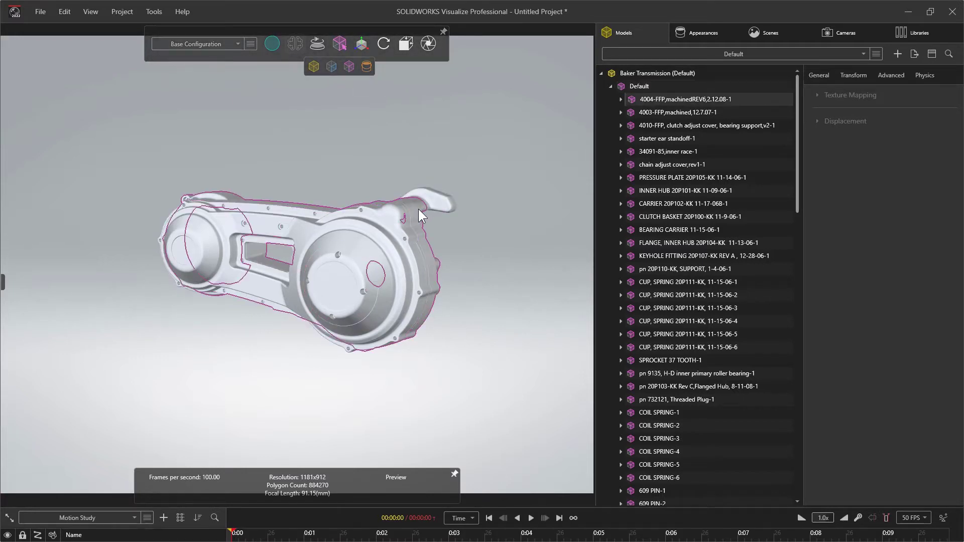
{"action": "left_click", "coordinate": [399, 225]}
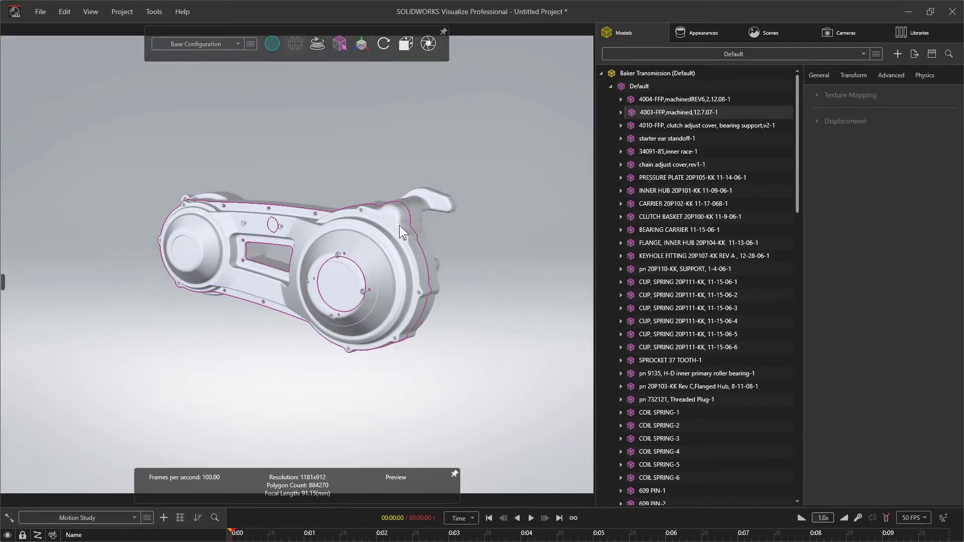
{"action": "left_click", "coordinate": [786, 99]}
{"action": "left_click", "coordinate": [786, 112]}
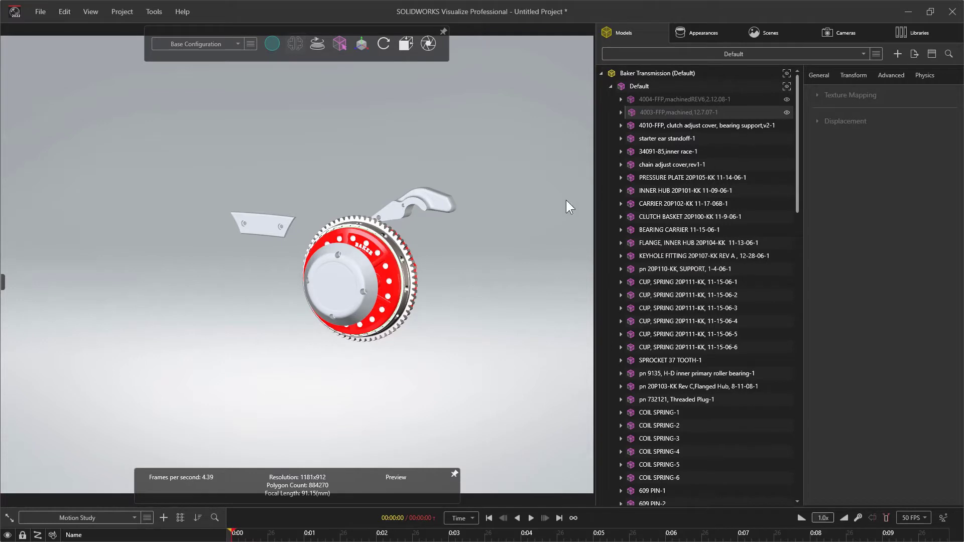
- Hide the 4010-FFP clutch adjust cover, starter ear standoff-1 and chain adjust cover,rev1-1 together
{"action": "left_click", "coordinate": [401, 207]}
{"action": "left_click", "coordinate": [340, 278], "text": "ctrl"}
{"action": "left_click", "coordinate": [281, 230], "text": "ctrl"}
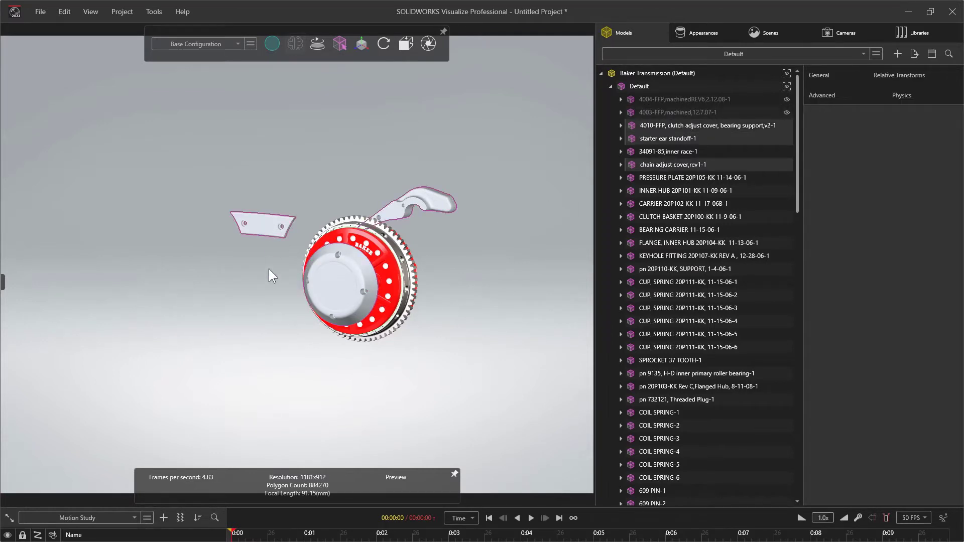
{"action": "key", "text": "ctrl+h"}
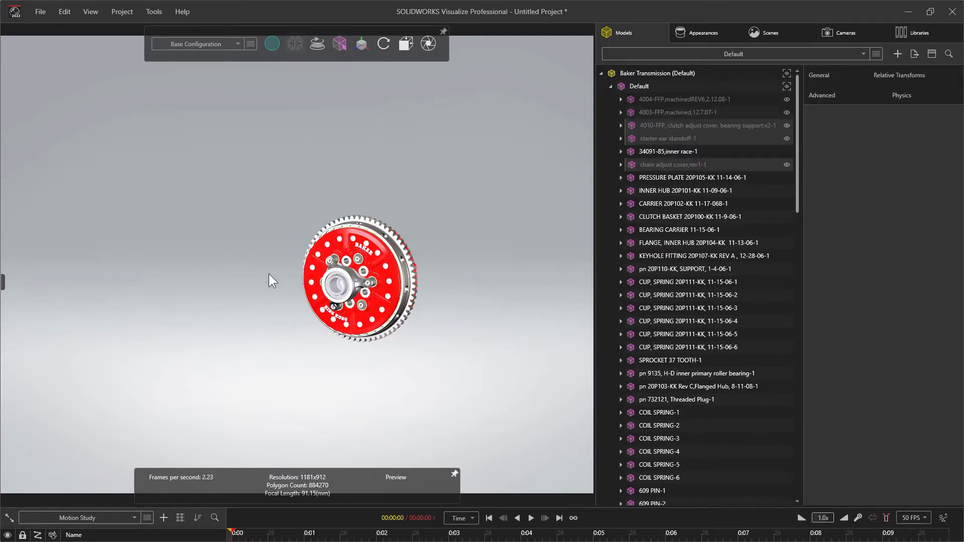
- Check how individual spring cups on the red clutch plate select as separate components, and clear the selection
{"action": "double_click", "coordinate": [357, 287]}
{"action": "middle_click_drag", "start_coordinate": [281, 263], "coordinate": [297, 141], "text": "shift"}
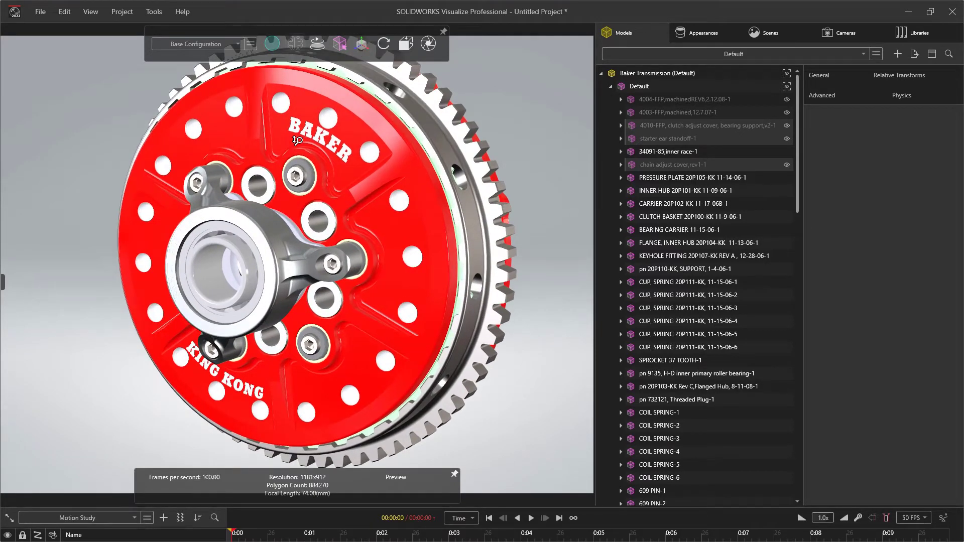
{"action": "left_click", "coordinate": [269, 185]}
{"action": "left_click", "coordinate": [315, 224]}
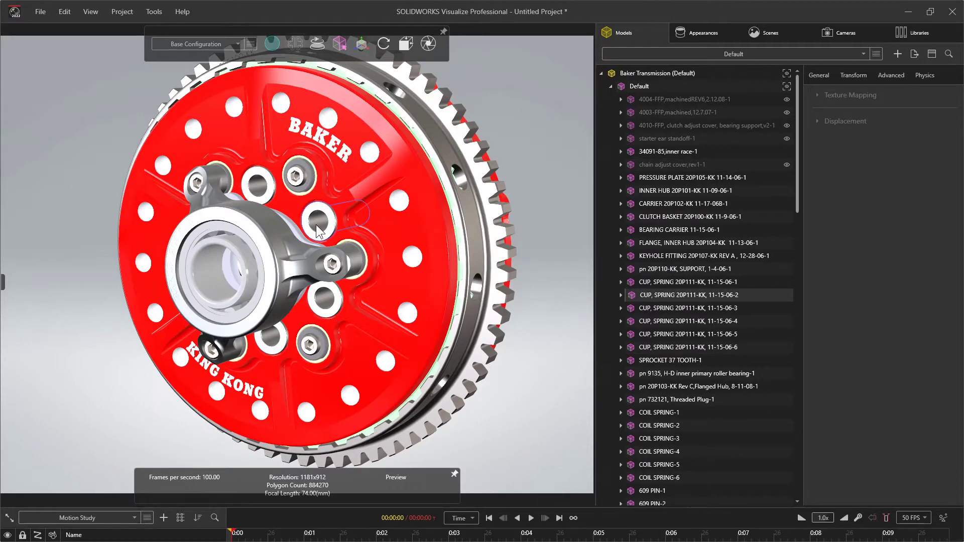
{"action": "left_click", "coordinate": [506, 147]}
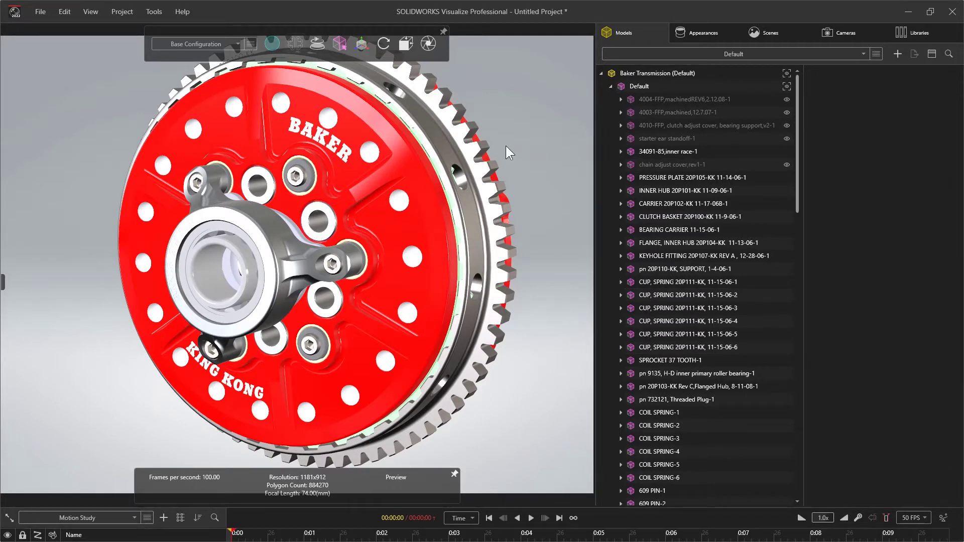
- From the local Metal appearance library, apply Gunmetal to one spring cup on the red plate and Titanium to the three-armed support
{"action": "left_click", "coordinate": [901, 34]}
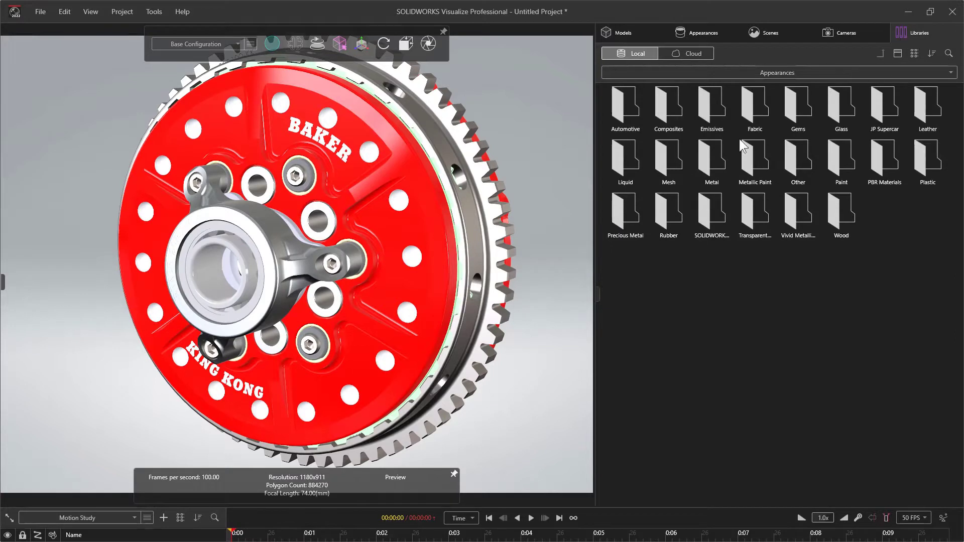
{"action": "double_click", "coordinate": [708, 152]}
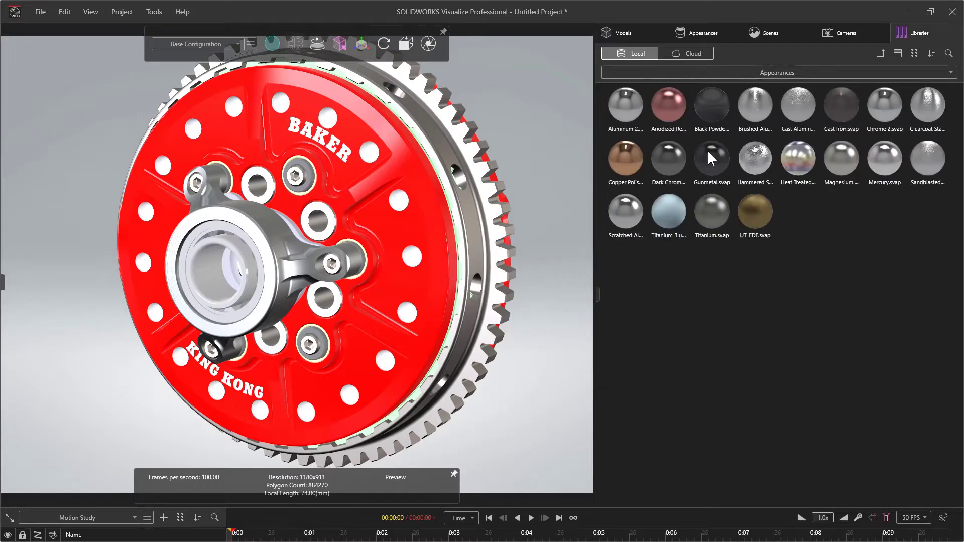
{"action": "left_click_drag", "start_coordinate": [708, 152], "coordinate": [323, 220]}
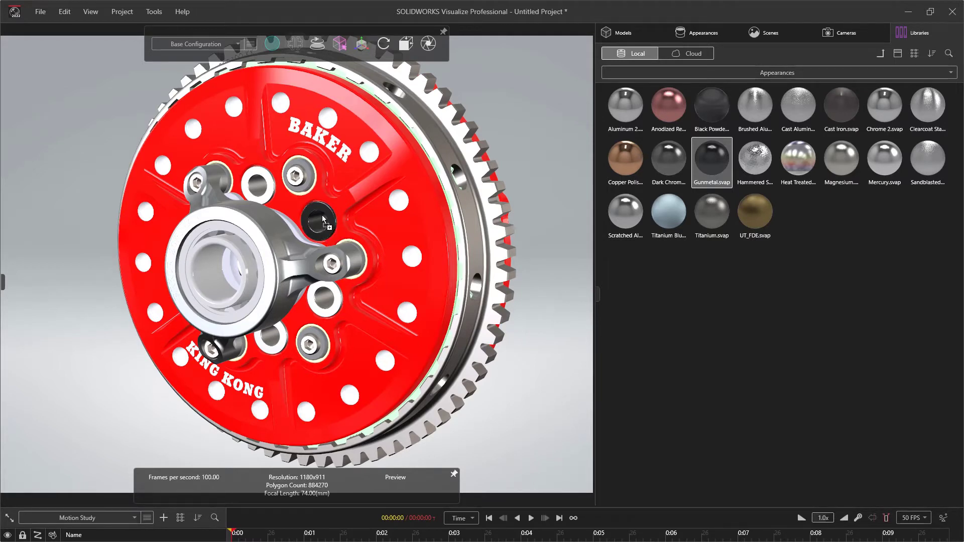
{"action": "left_click", "coordinate": [716, 219]}
{"action": "left_click_drag", "start_coordinate": [716, 216], "coordinate": [327, 263]}
{"action": "mouse_move", "coordinate": [233, 267]}
{"action": "left_mouse_down", "text": "alt"}
{"action": "mouse_move", "coordinate": [353, 265]}
{"action": "mouse_move", "coordinate": [233, 281]}
{"action": "left_mouse_up", "text": "alt"}
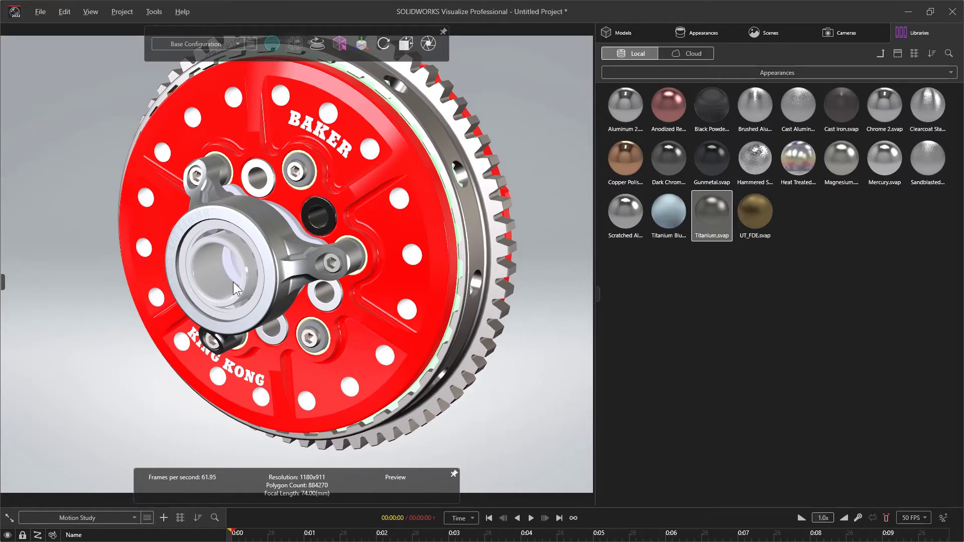
- Inspect how individual spring cups select on the clutch plate after the appearance changes, and dismiss the context menu
{"action": "left_click", "coordinate": [321, 210]}
{"action": "right_click", "coordinate": [272, 334]}
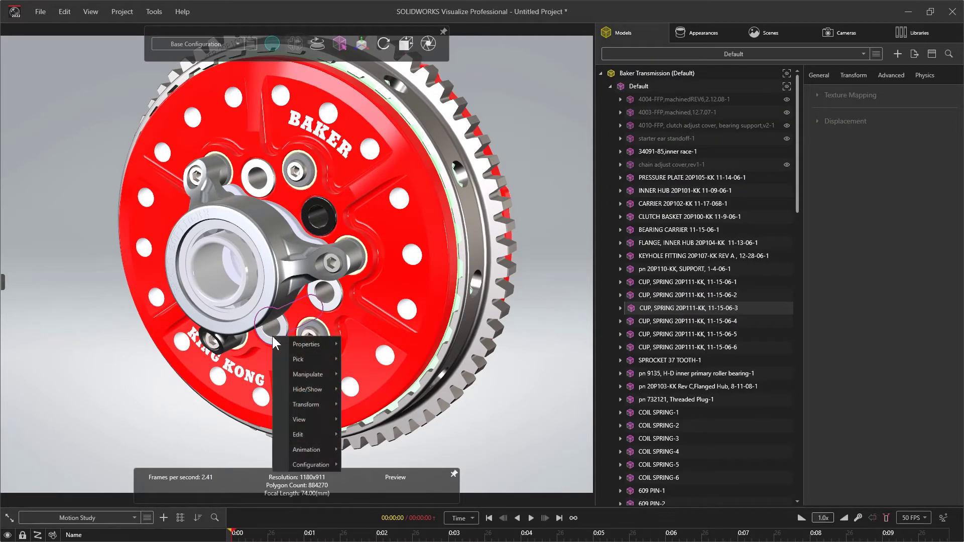
{"action": "left_click", "coordinate": [266, 330]}
{"action": "left_click_drag", "start_coordinate": [276, 304], "coordinate": [265, 274], "text": "alt"}
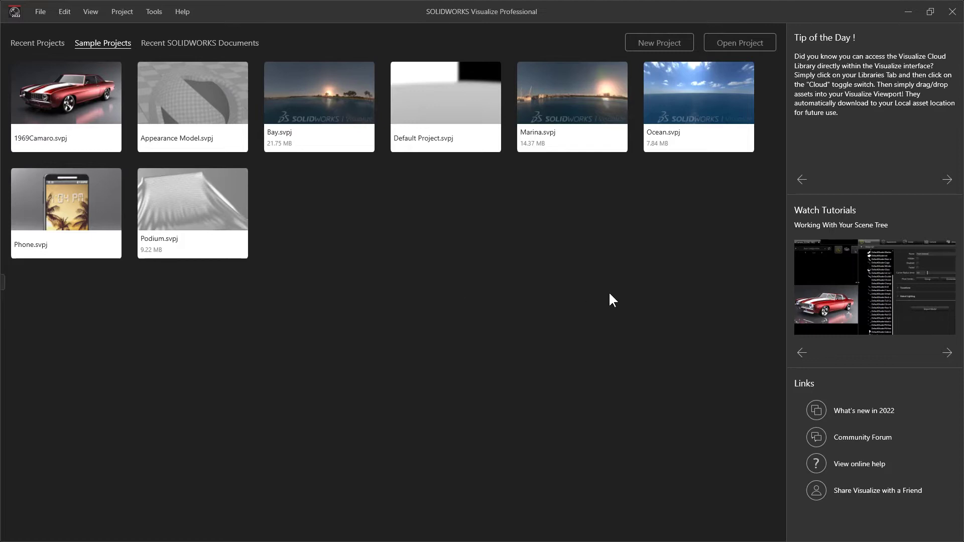
- Review the file types supported for opening a project, and open the SOLIDWORKS assembly Baker Transmission.SLDASM
{"action": "left_click", "coordinate": [734, 48]}
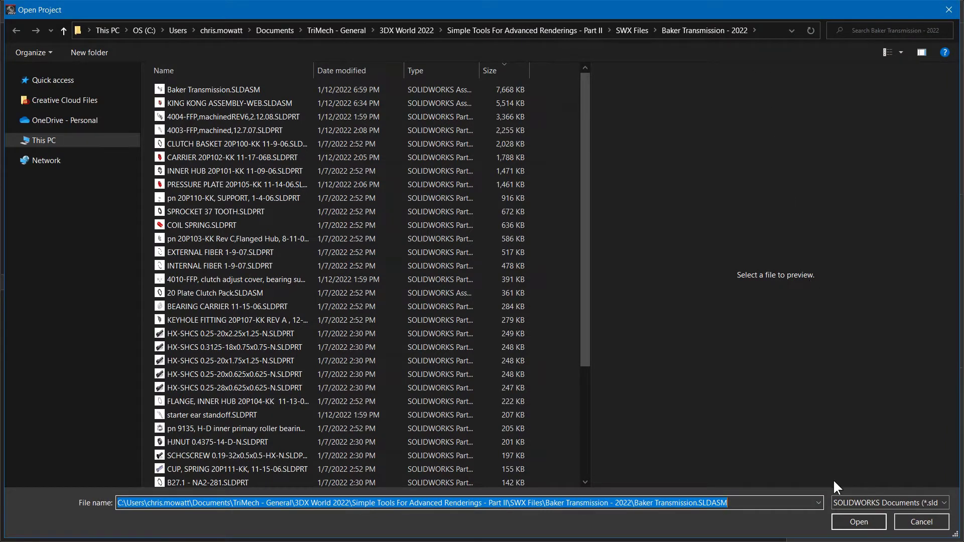
{"action": "left_click", "coordinate": [836, 499]}
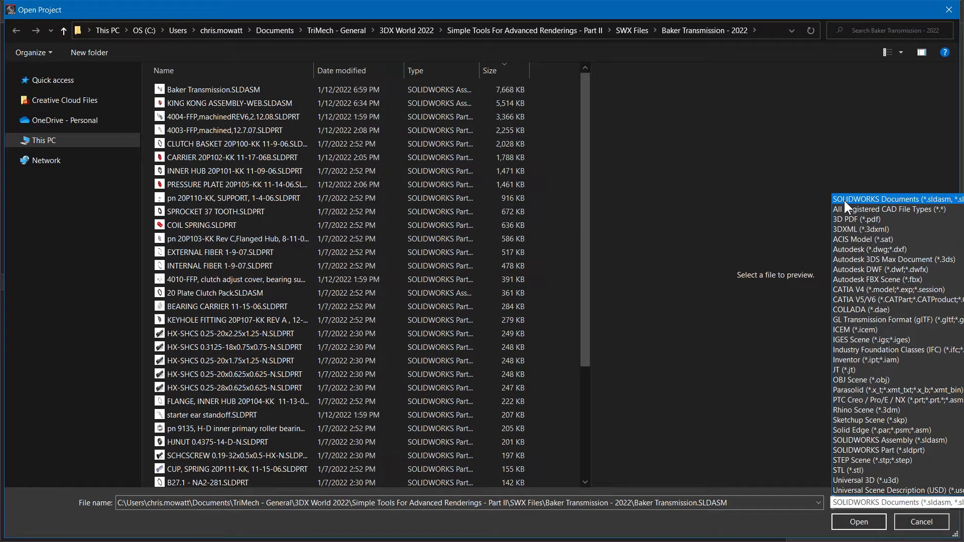
{"action": "left_click", "coordinate": [242, 83]}
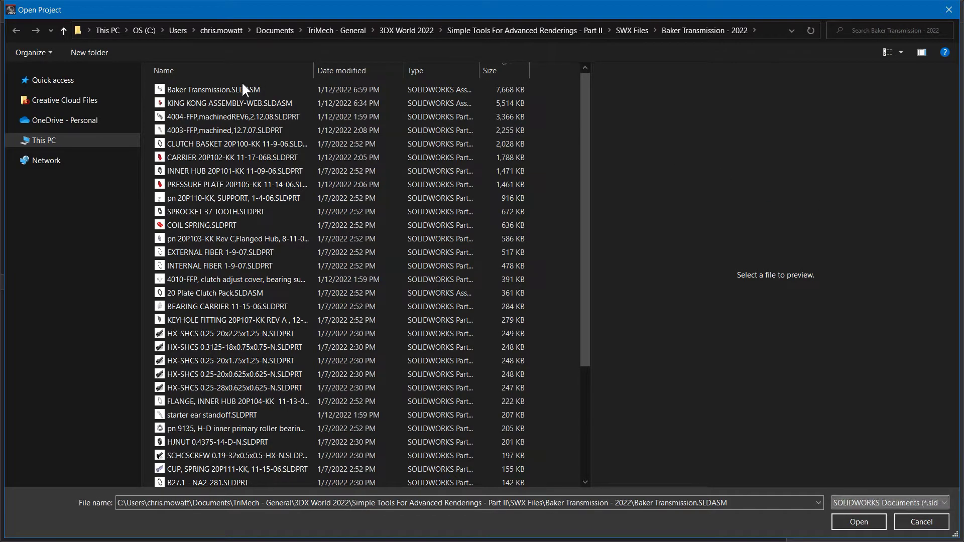
{"action": "left_click", "coordinate": [241, 83]}
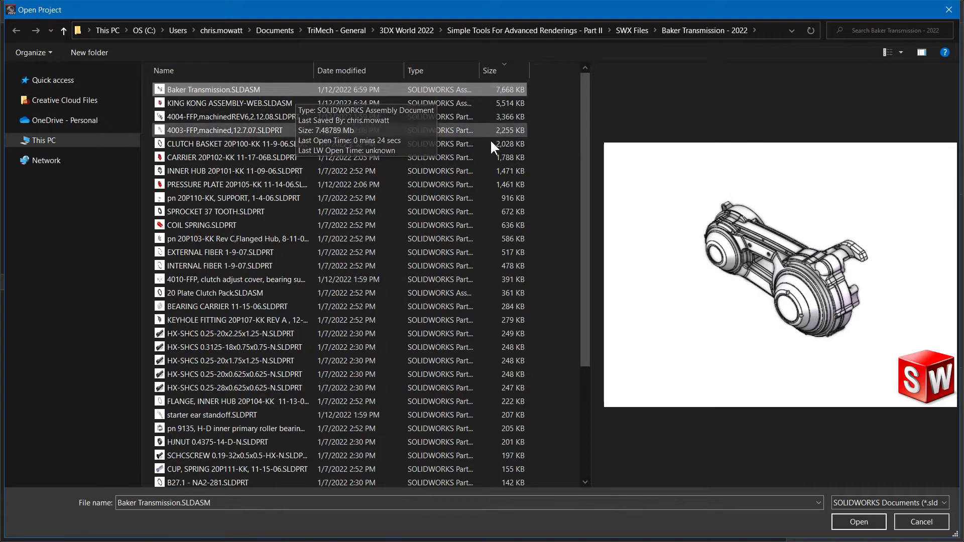
{"action": "left_click", "coordinate": [833, 524]}
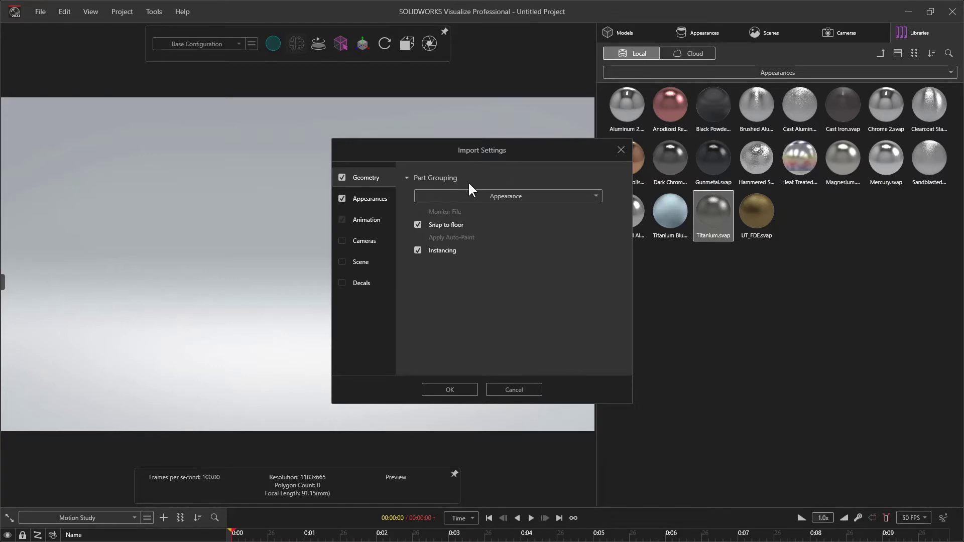
- Import the assembly with Part Grouping set to Appearance and with Cameras, Scene and Decals included
{"action": "left_click", "coordinate": [569, 196]}
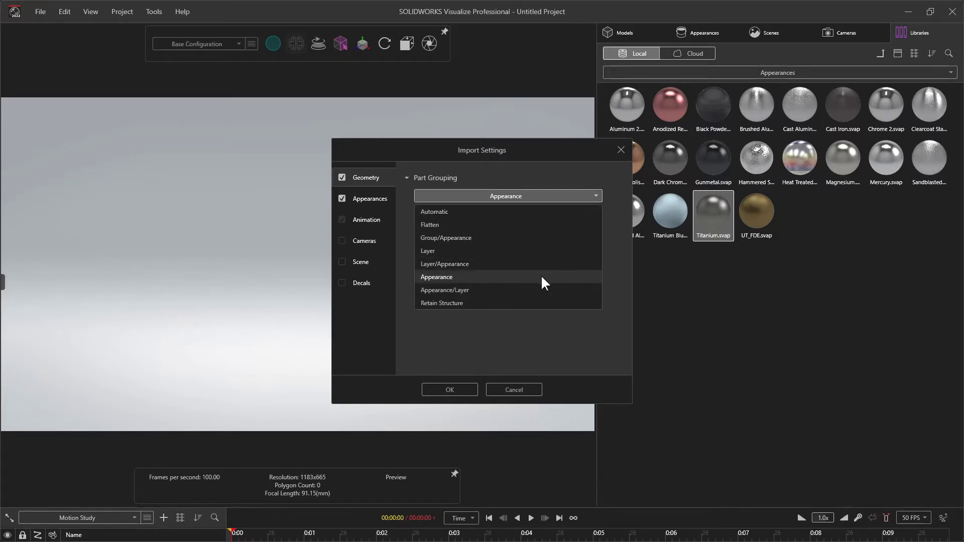
{"action": "left_click", "coordinate": [444, 276]}
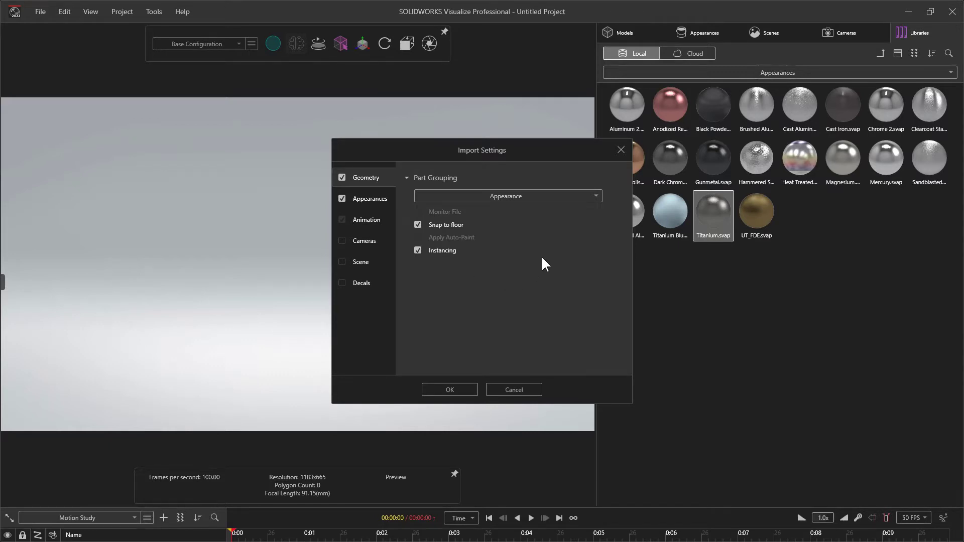
{"action": "left_click", "coordinate": [352, 240]}
{"action": "left_click", "coordinate": [353, 261]}
{"action": "left_click", "coordinate": [342, 262]}
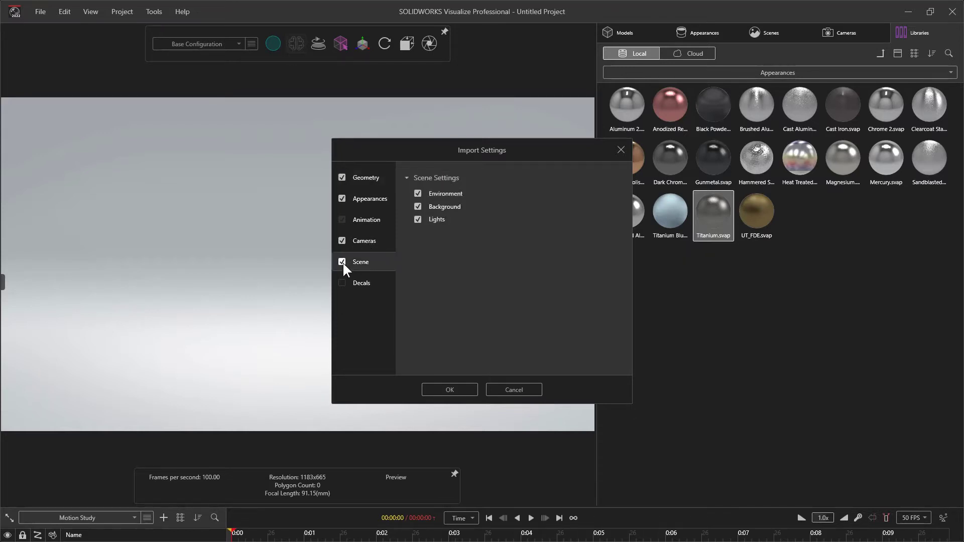
{"action": "left_click", "coordinate": [342, 283]}
{"action": "left_click", "coordinate": [462, 390]}
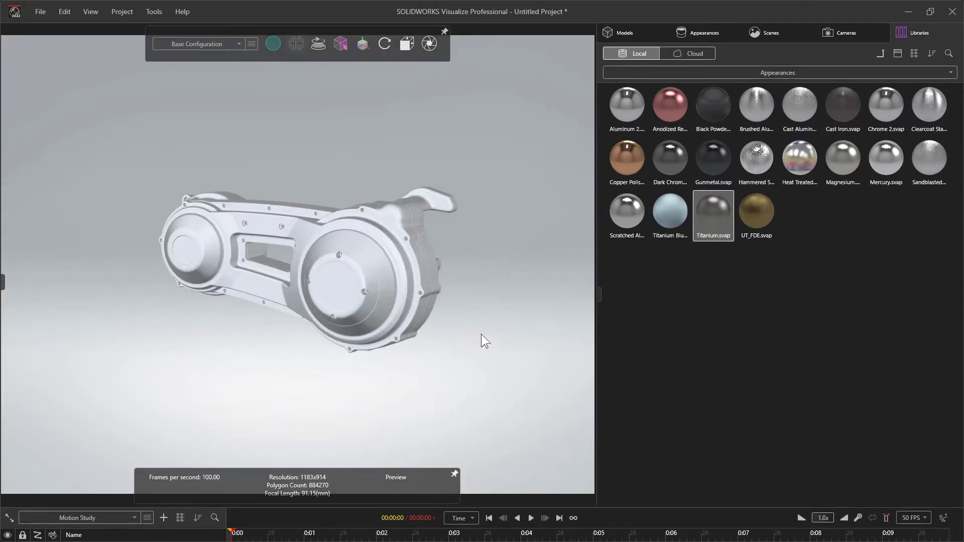
- Expand the imported model's Default group to examine how parts are grouped by appearance, and clear the selection
{"action": "left_click", "coordinate": [615, 35]}
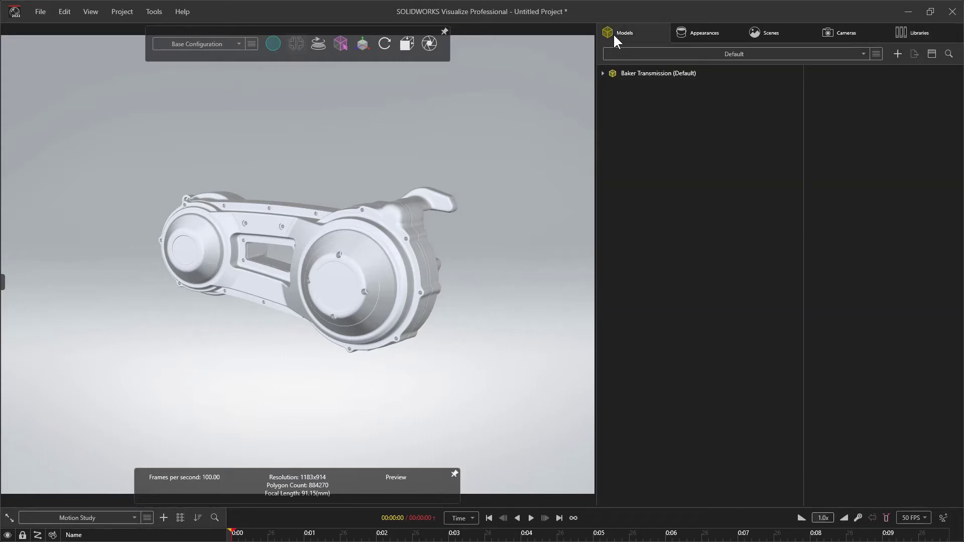
{"action": "left_click", "coordinate": [603, 74]}
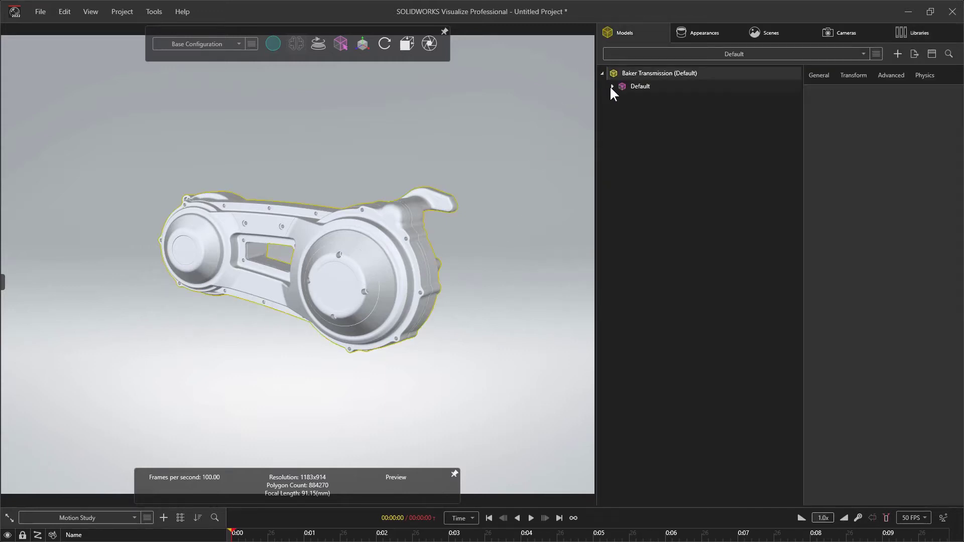
{"action": "left_click", "coordinate": [611, 86]}
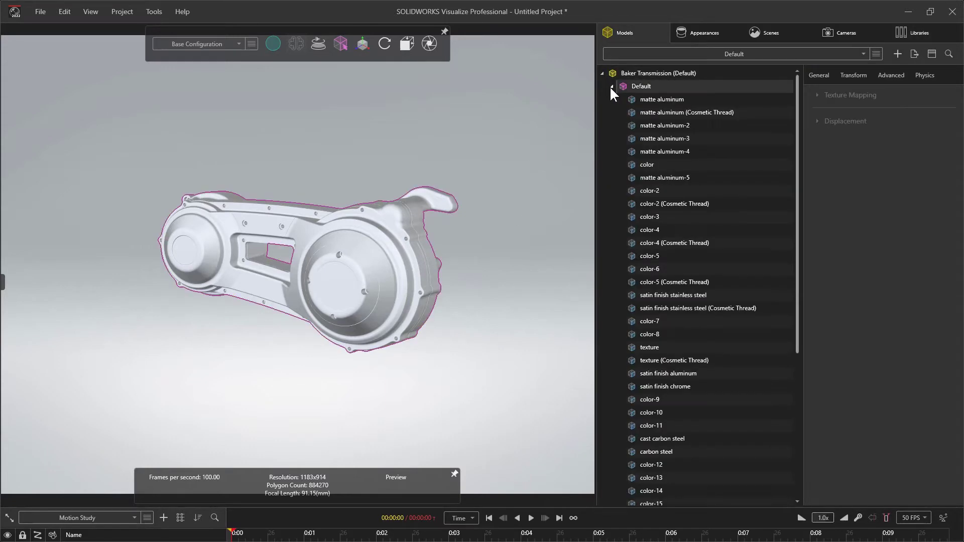
{"action": "left_click", "coordinate": [563, 182]}
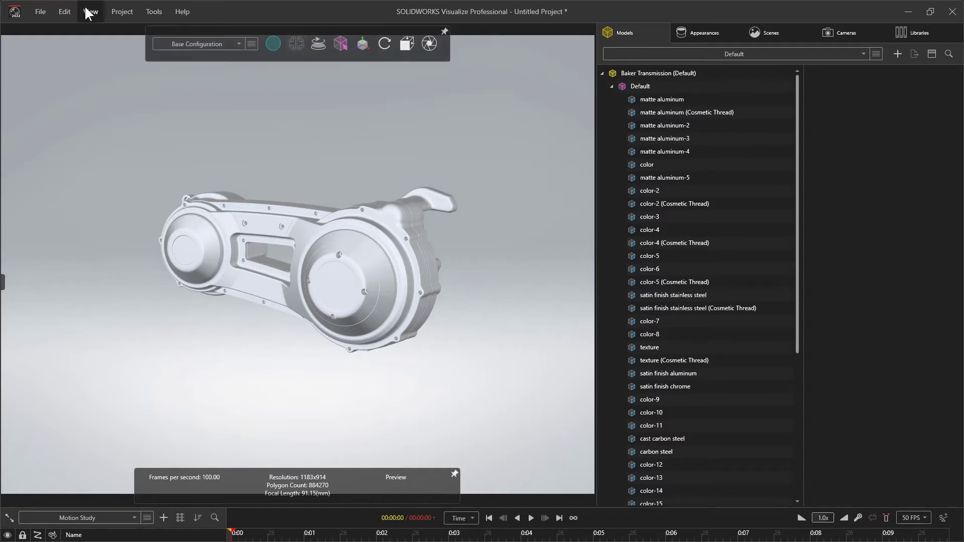
- Close the untitled project without saving its changes
{"action": "left_click", "coordinate": [40, 11]}
{"action": "left_click", "coordinate": [80, 165]}
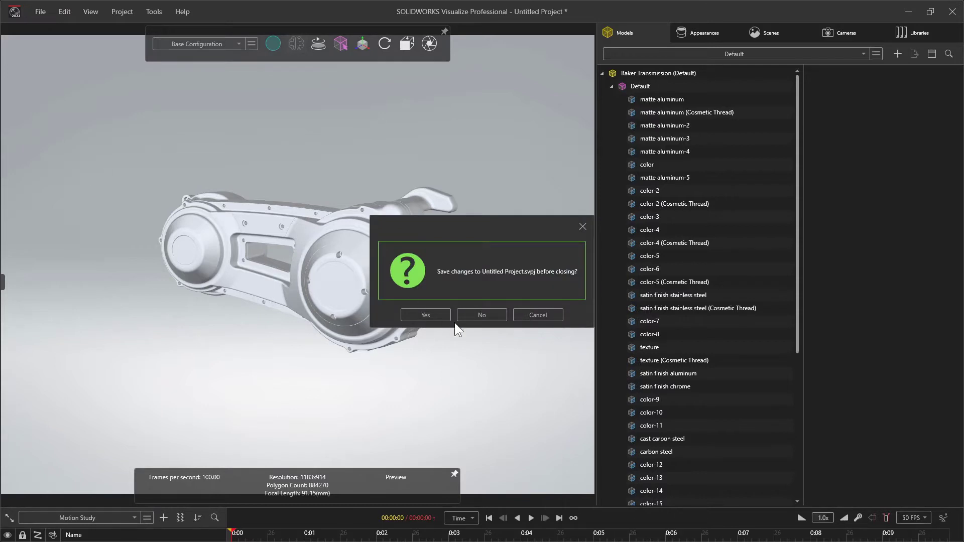
{"action": "left_click", "coordinate": [480, 316]}
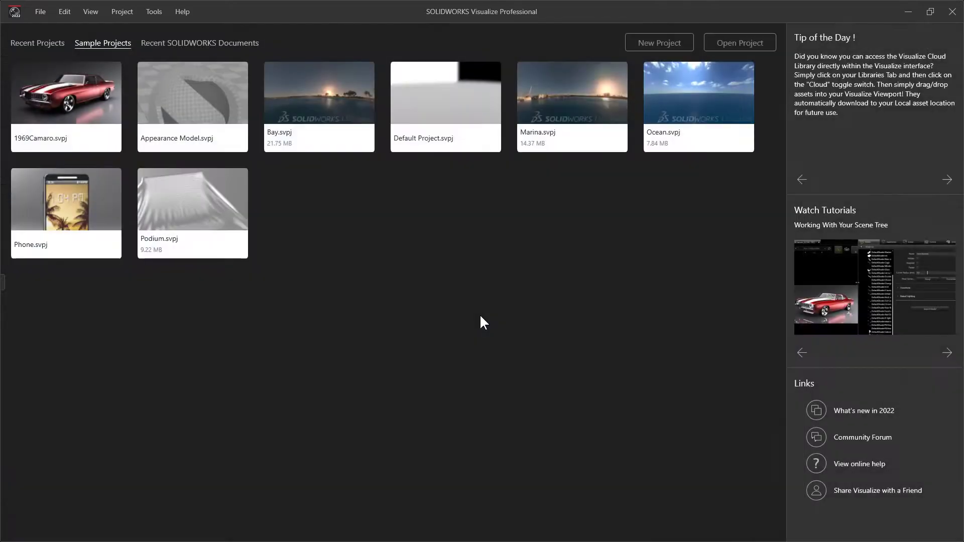
- Open Baker Transmission.SLDASM again and import it with Part Grouping set to Automatic
{"action": "left_click", "coordinate": [757, 43]}
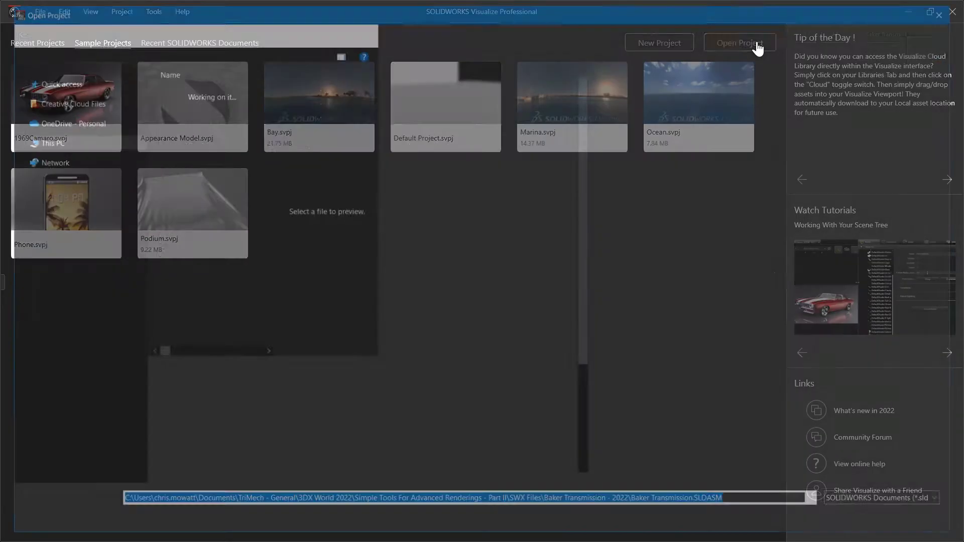
{"action": "left_click", "coordinate": [364, 89]}
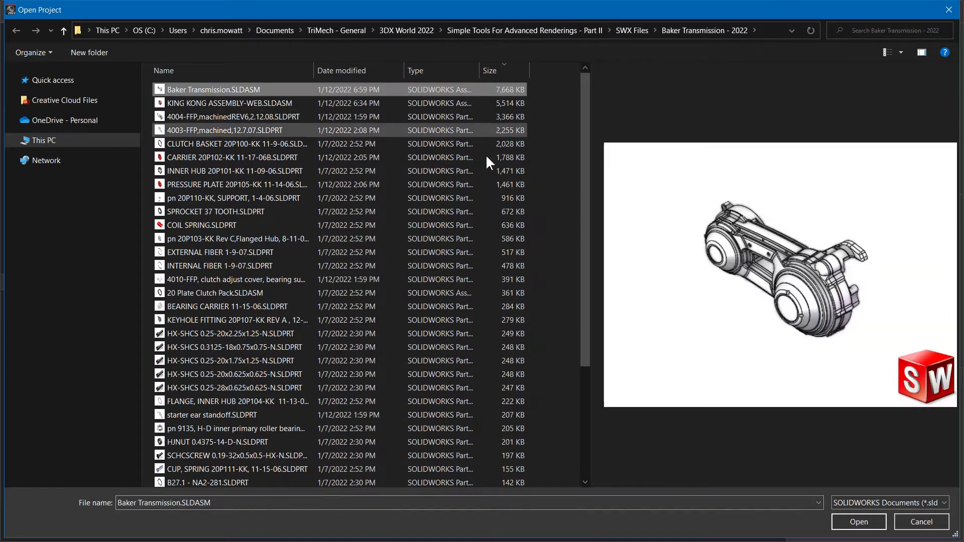
{"action": "left_click", "coordinate": [858, 522]}
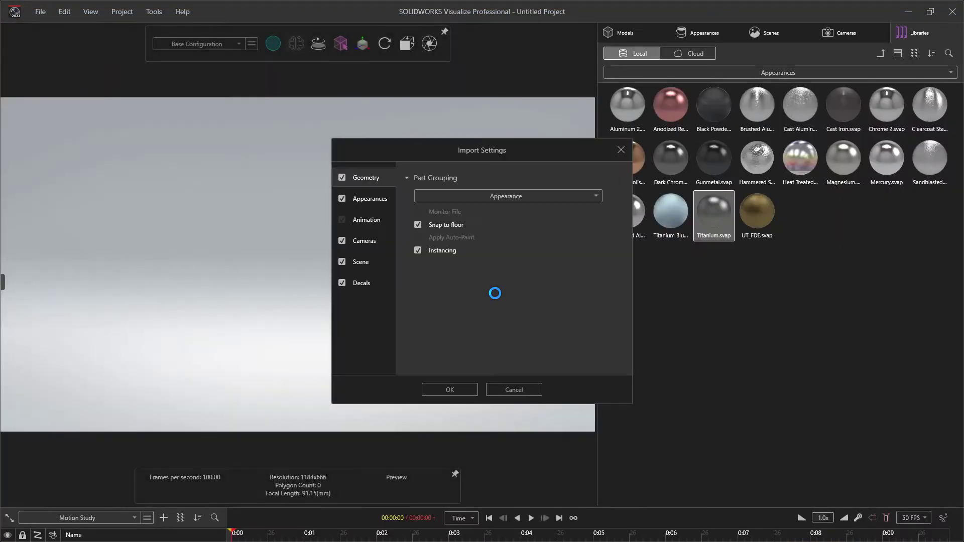
{"action": "left_click", "coordinate": [573, 195]}
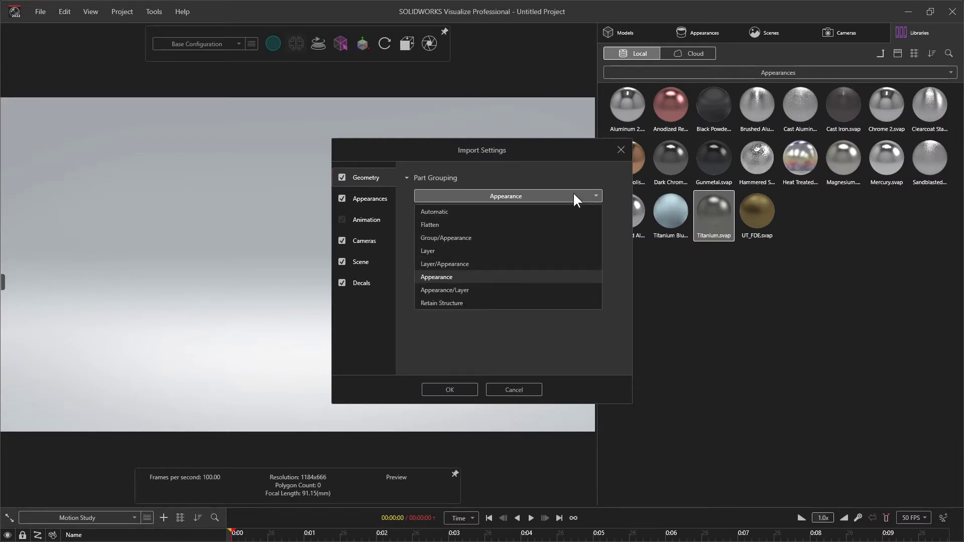
{"action": "left_click", "coordinate": [452, 212]}
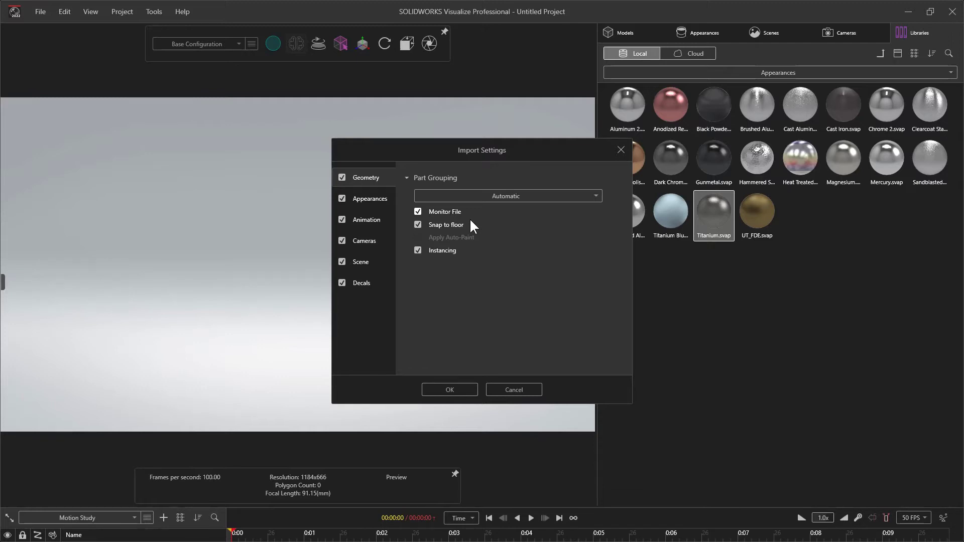
{"action": "left_click", "coordinate": [458, 393]}
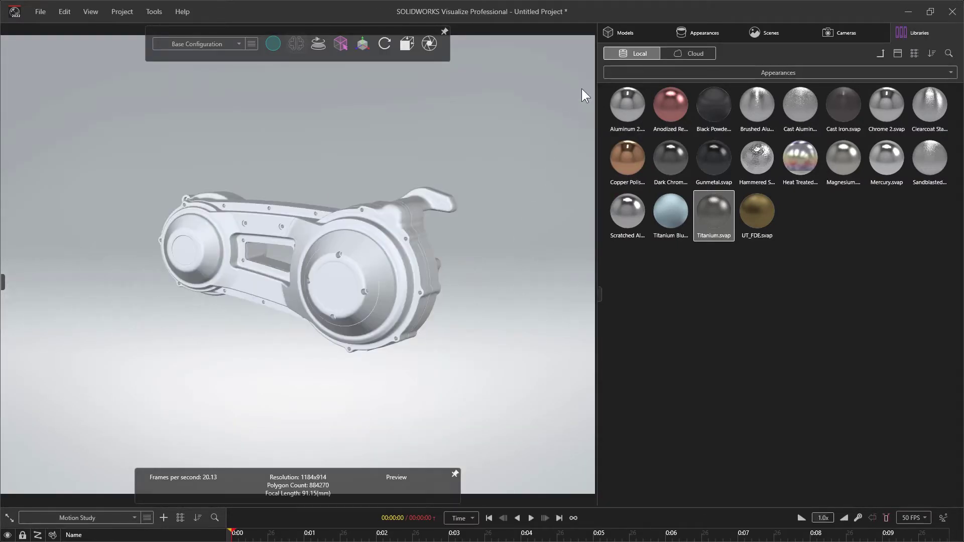
- Expand the reimported Baker Transmission down to its individual components to examine the Automatic part grouping, and clear the selection
{"action": "left_click", "coordinate": [622, 37]}
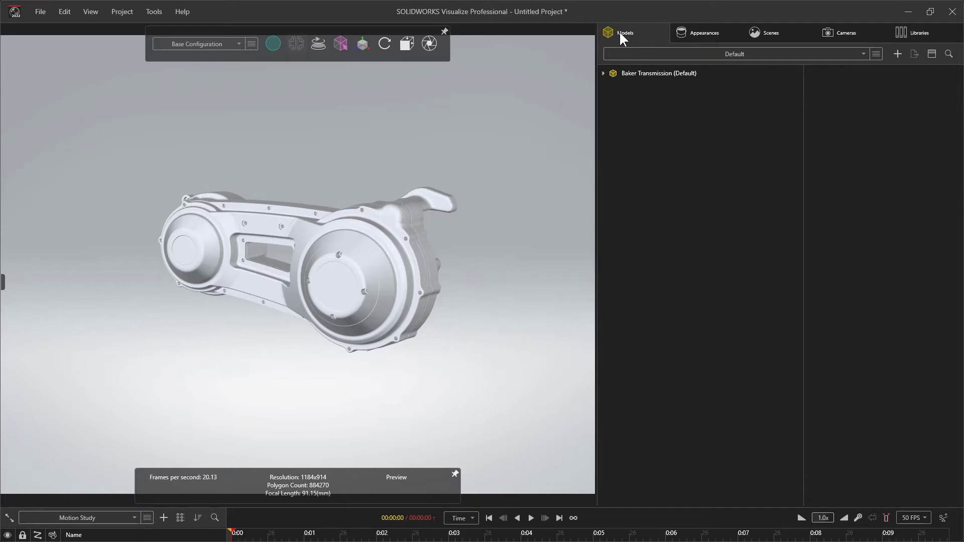
{"action": "left_click", "coordinate": [604, 73]}
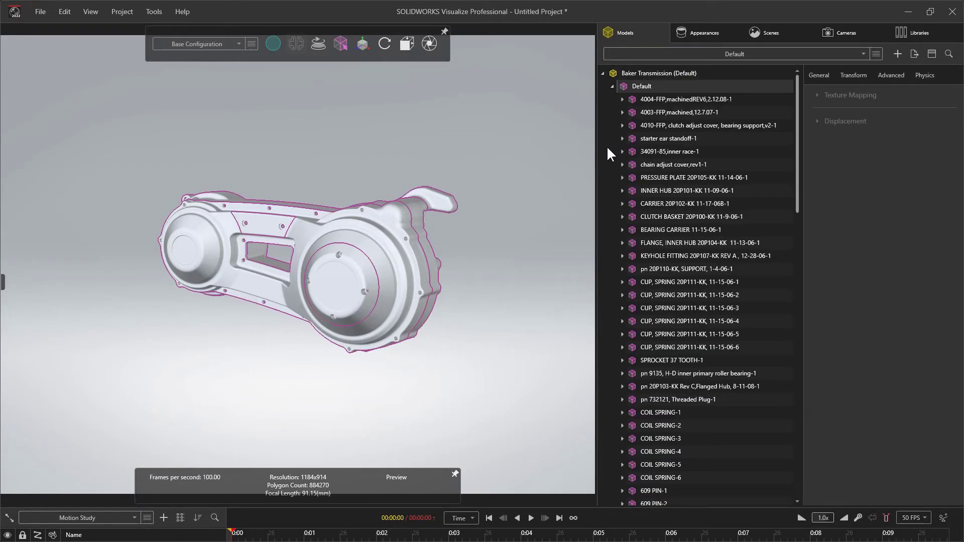
{"action": "left_click", "coordinate": [547, 136]}
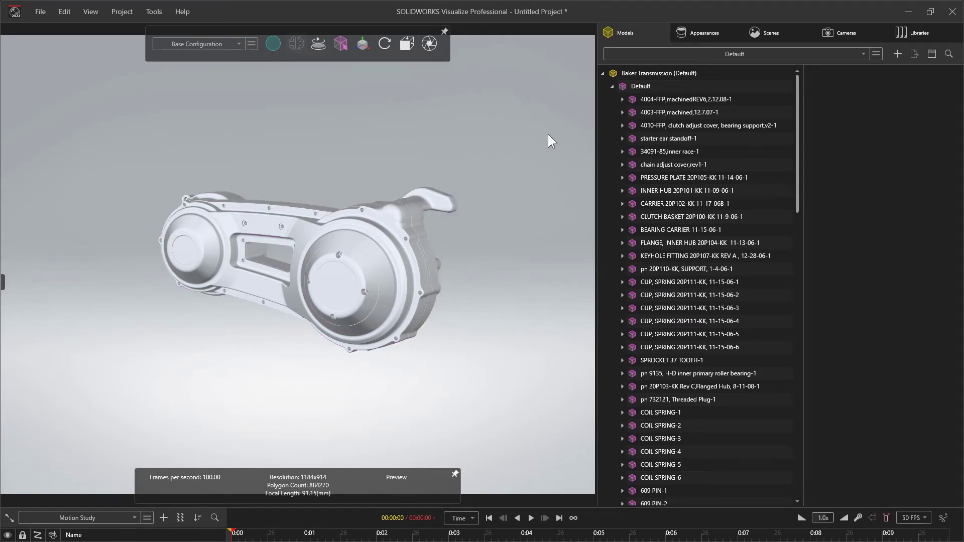
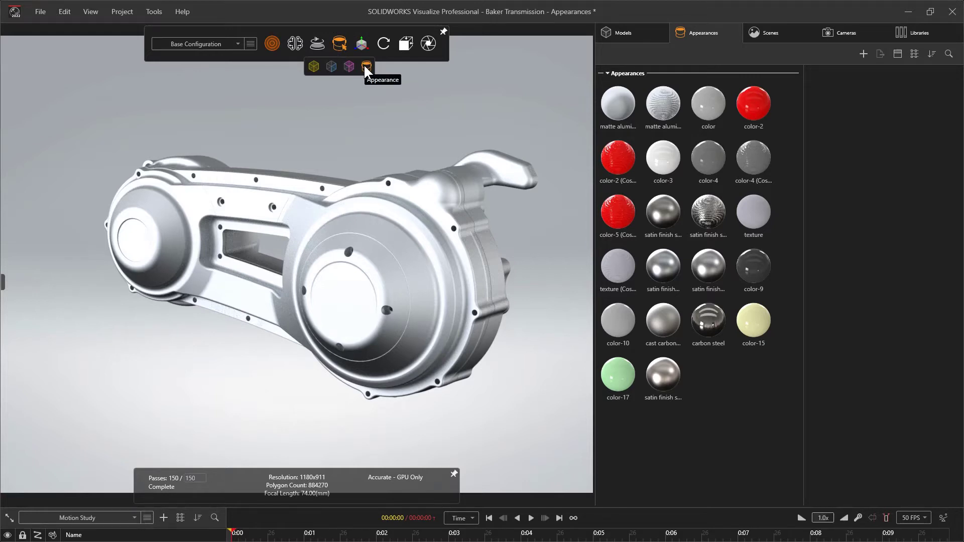
- Examine which areas of the transmission use the matte aluminum and red color-2 appearances by selecting each appearance
{"action": "left_click", "coordinate": [363, 267]}
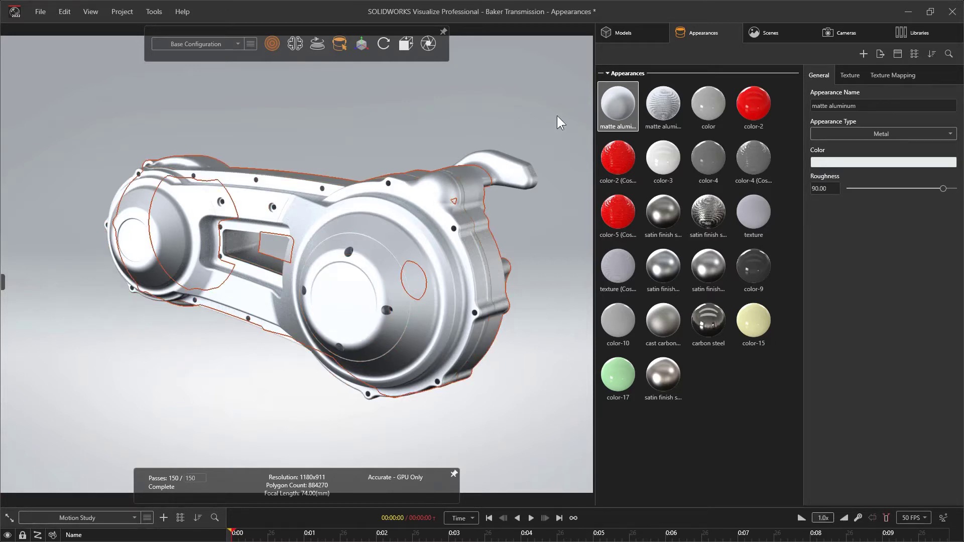
{"action": "mouse_move", "coordinate": [576, 123]}
{"action": "left_mouse_down", "text": "alt"}
{"action": "mouse_move", "coordinate": [535, 129]}
{"action": "mouse_move", "coordinate": [570, 125]}
{"action": "left_mouse_up", "text": "alt"}
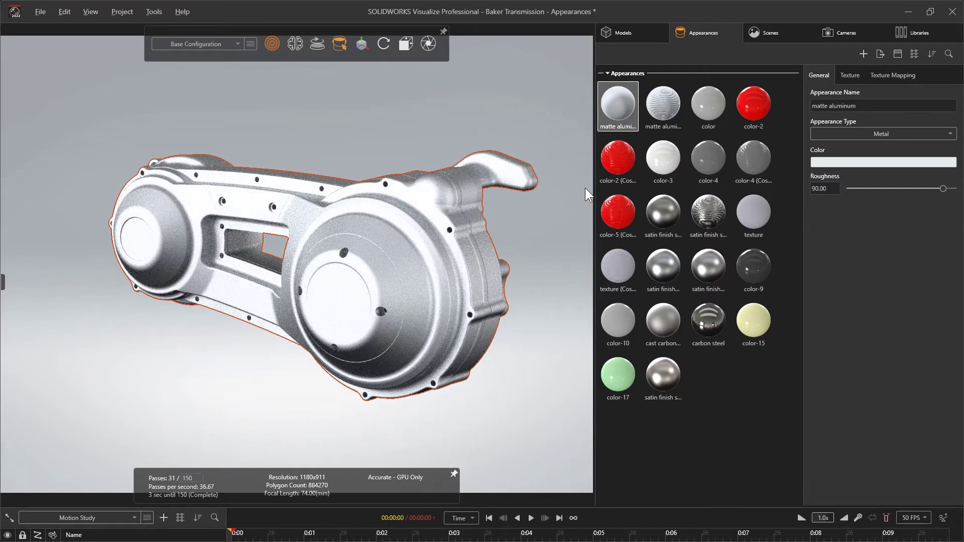
{"action": "left_click", "coordinate": [743, 115]}
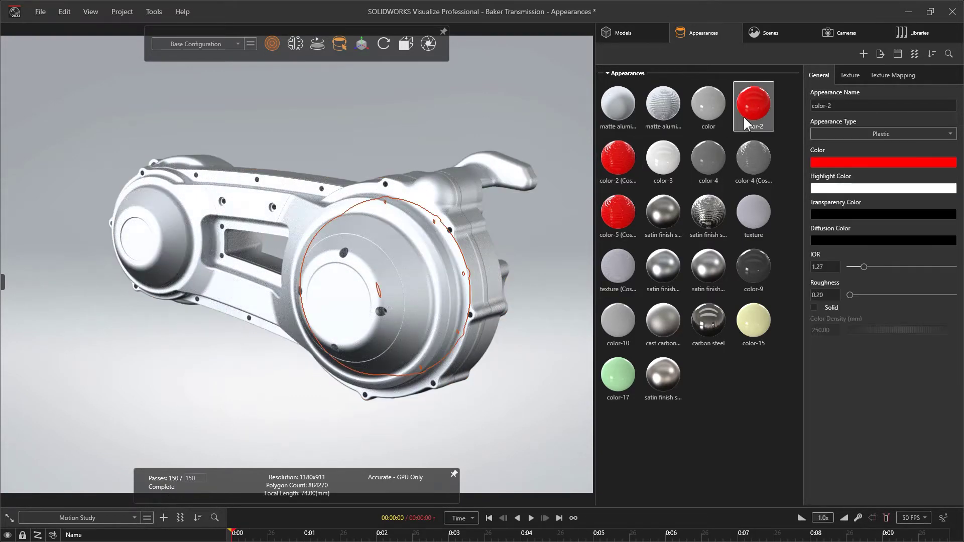
{"action": "mouse_move", "coordinate": [518, 181]}
{"action": "left_mouse_down", "text": "alt"}
{"action": "mouse_move", "coordinate": [359, 178]}
{"action": "mouse_move", "coordinate": [506, 175]}
{"action": "left_mouse_up", "text": "alt"}
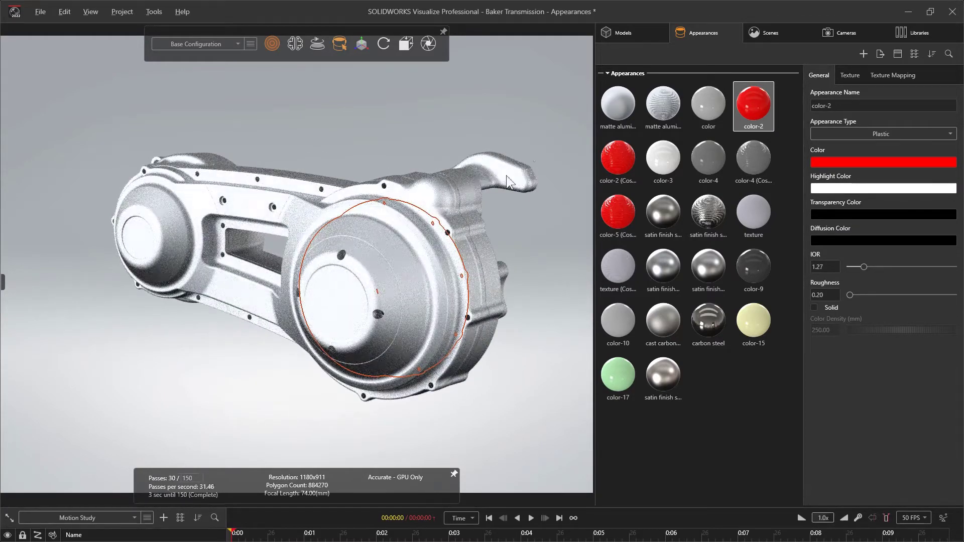
- Clear the selection and apply Gunmetal from the local Metal appearance library to the central round cover of the large housing end
{"action": "left_click", "coordinate": [545, 132]}
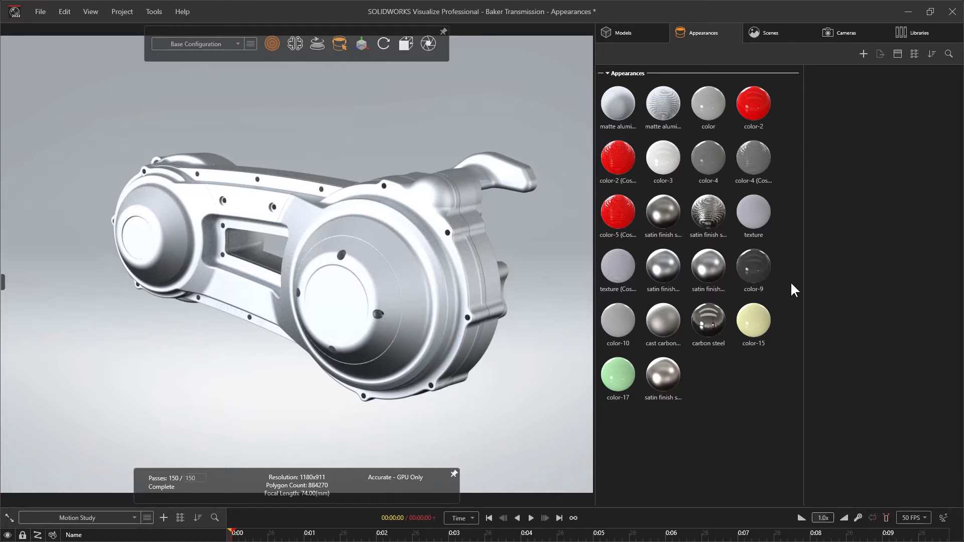
{"action": "left_click", "coordinate": [906, 32]}
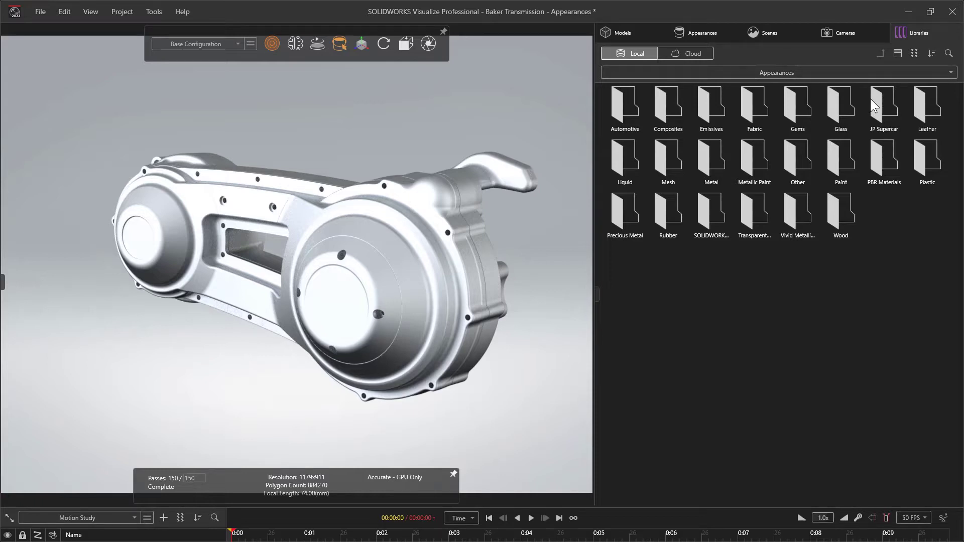
{"action": "double_click", "coordinate": [711, 155]}
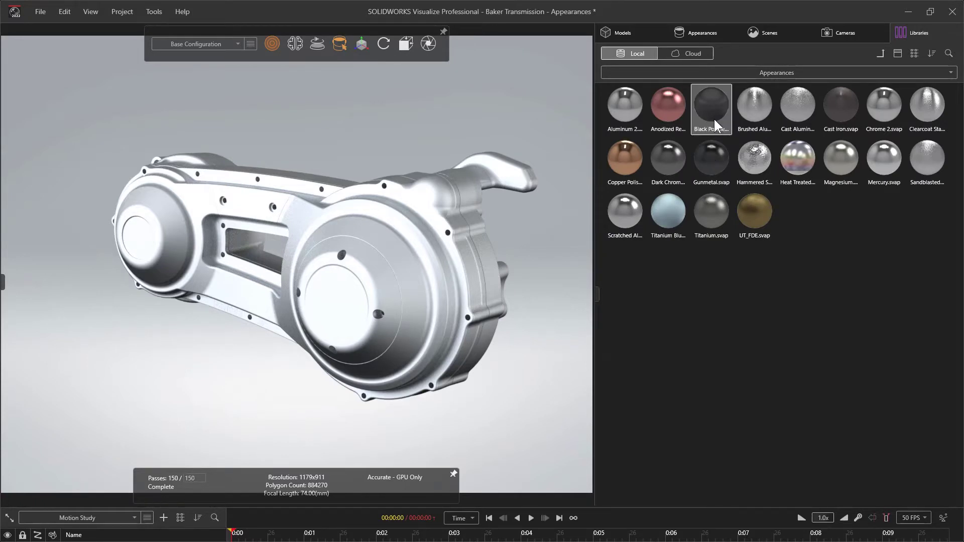
{"action": "left_click_drag", "start_coordinate": [709, 154], "coordinate": [363, 286]}
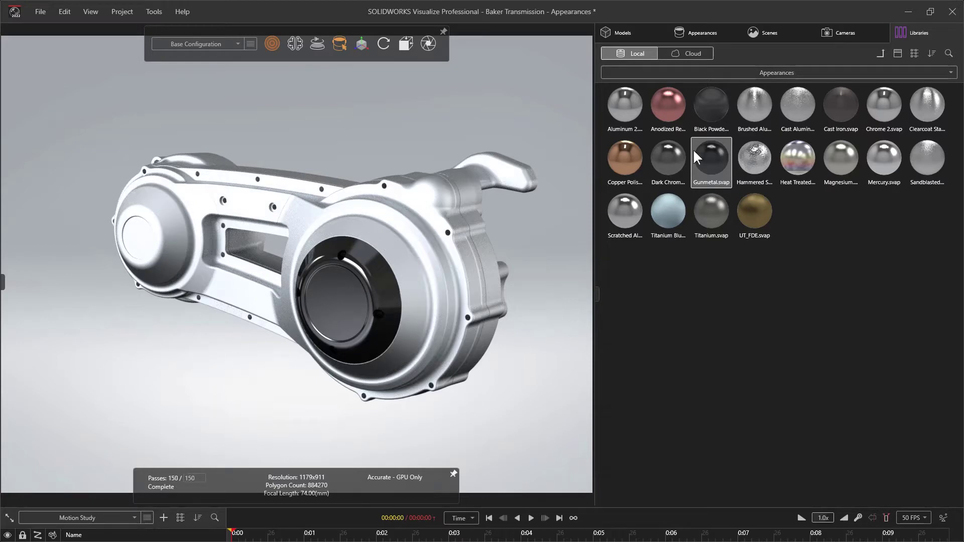
- Replace the central round cover's appearance with Black Powder Coat from the Metal library
{"action": "left_click", "coordinate": [717, 120]}
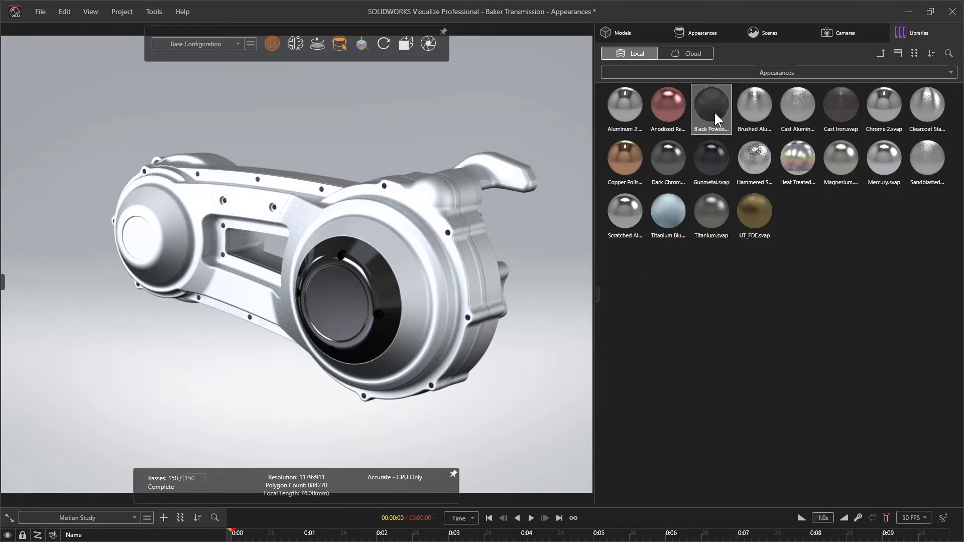
{"action": "left_click_drag", "start_coordinate": [717, 119], "coordinate": [384, 305]}
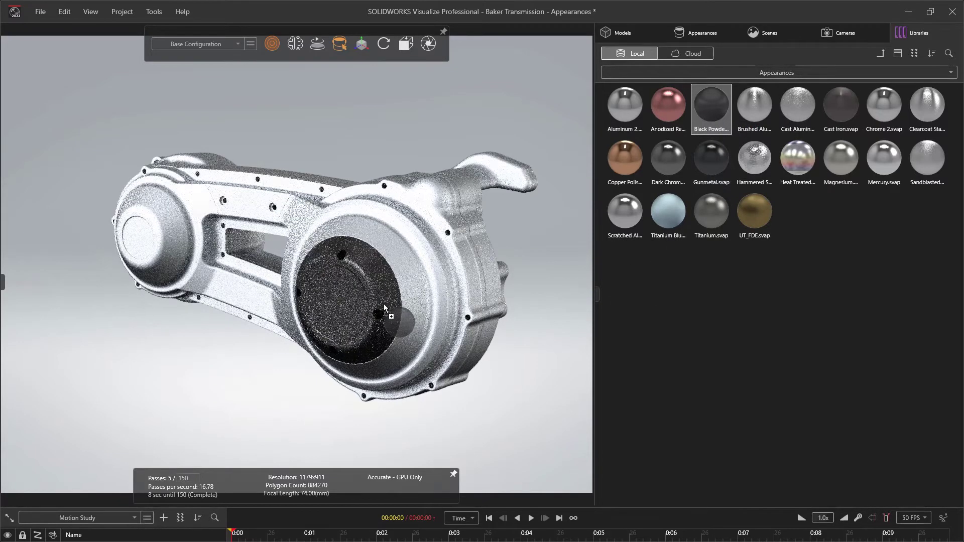
- Examine the powder-coated cover up close, and compare the Gunmetal and Black Powder Coat settings, including the Black Powder Coat bump texture
{"action": "scroll", "coordinate": [439, 258], "scroll_direction": "up", "scroll_amount": 5}
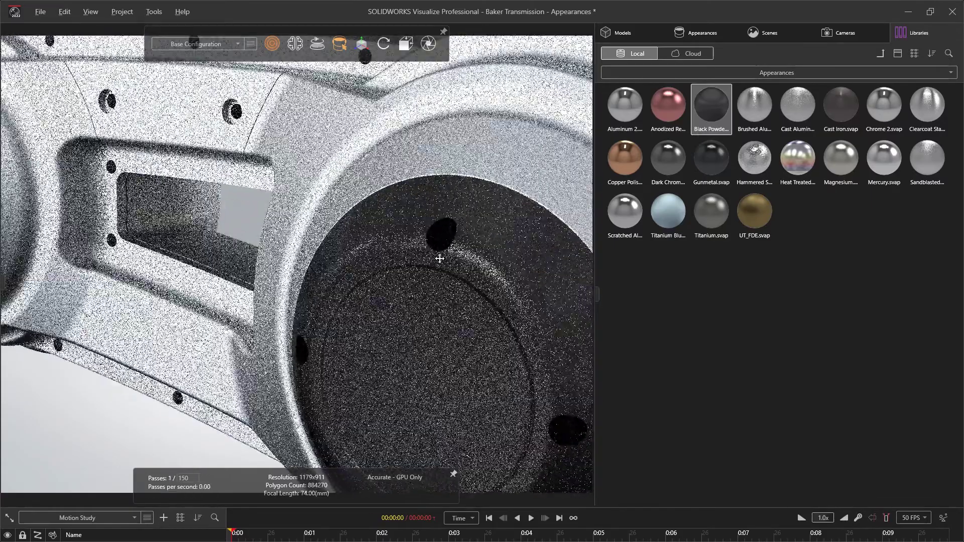
{"action": "middle_click_drag", "start_coordinate": [439, 258], "coordinate": [343, 215]}
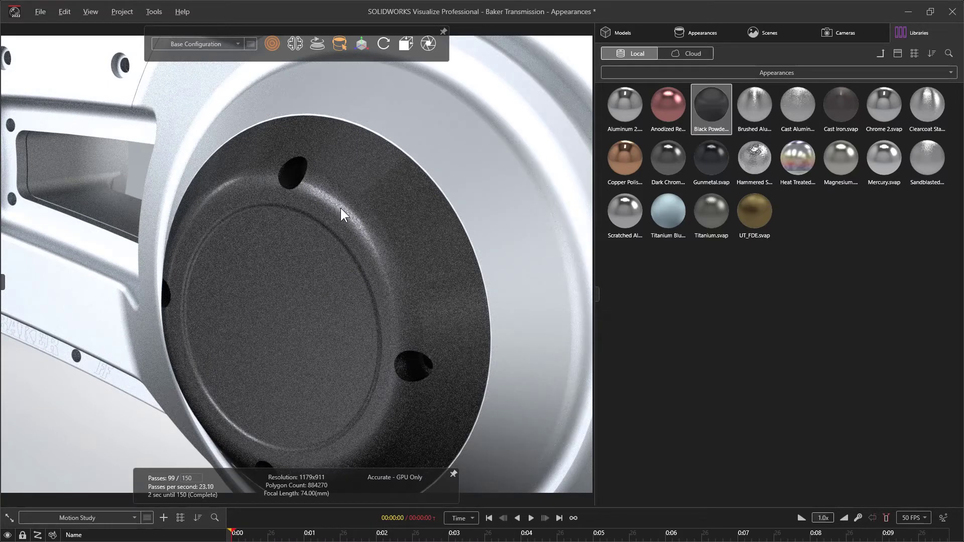
{"action": "left_click", "coordinate": [394, 233]}
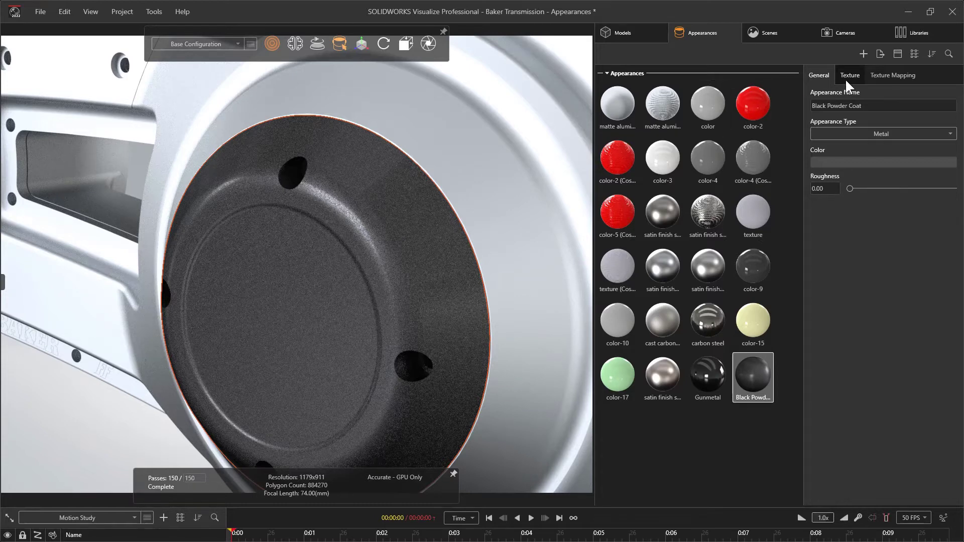
{"action": "left_click", "coordinate": [707, 374]}
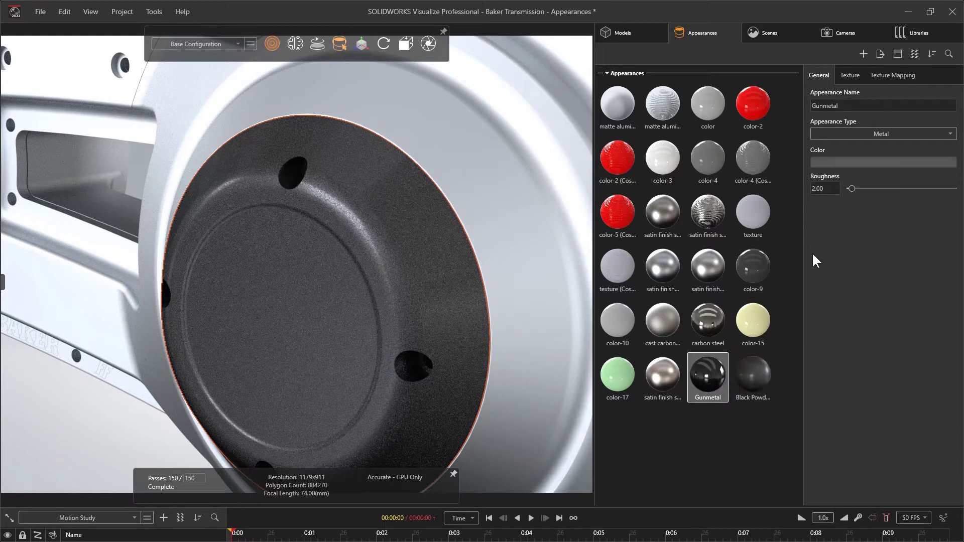
{"action": "left_click", "coordinate": [851, 77]}
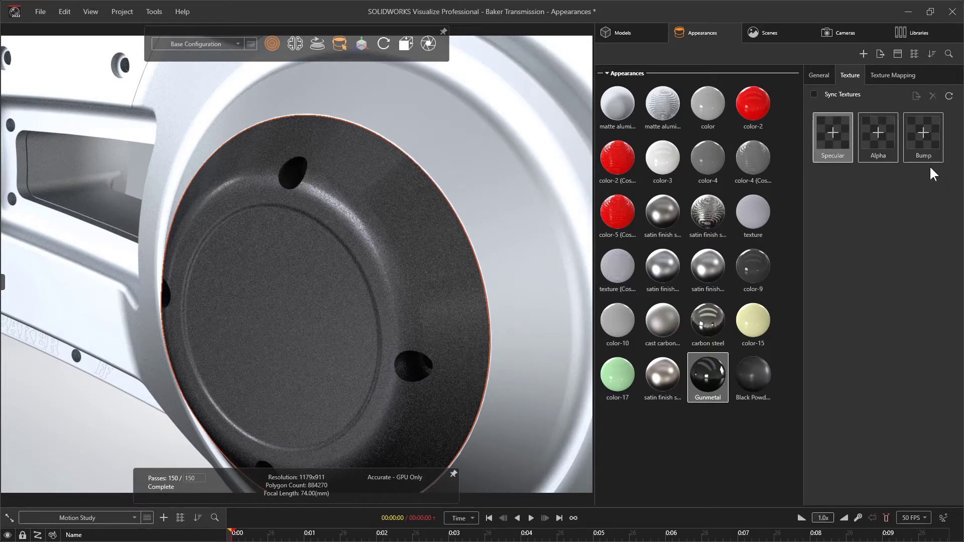
{"action": "left_click", "coordinate": [752, 375]}
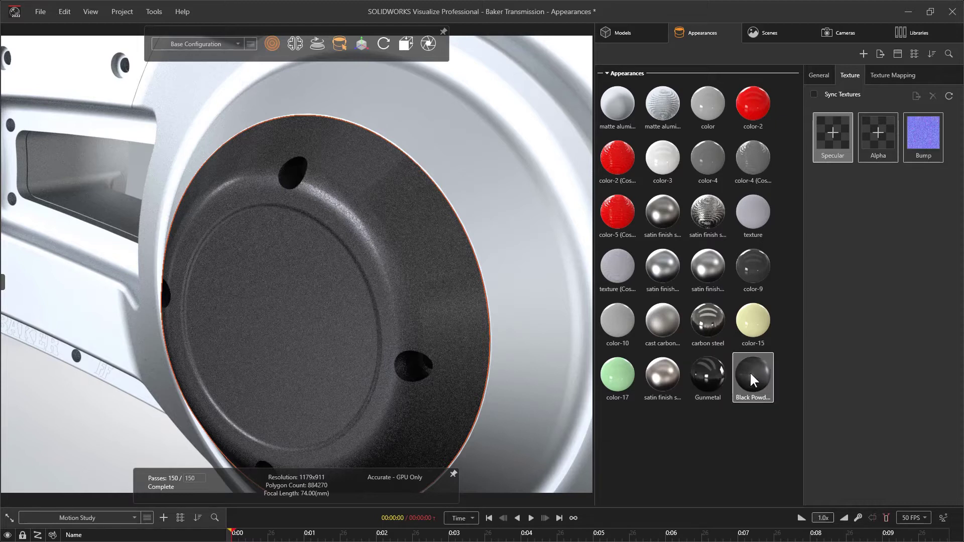
{"action": "left_click", "coordinate": [917, 136]}
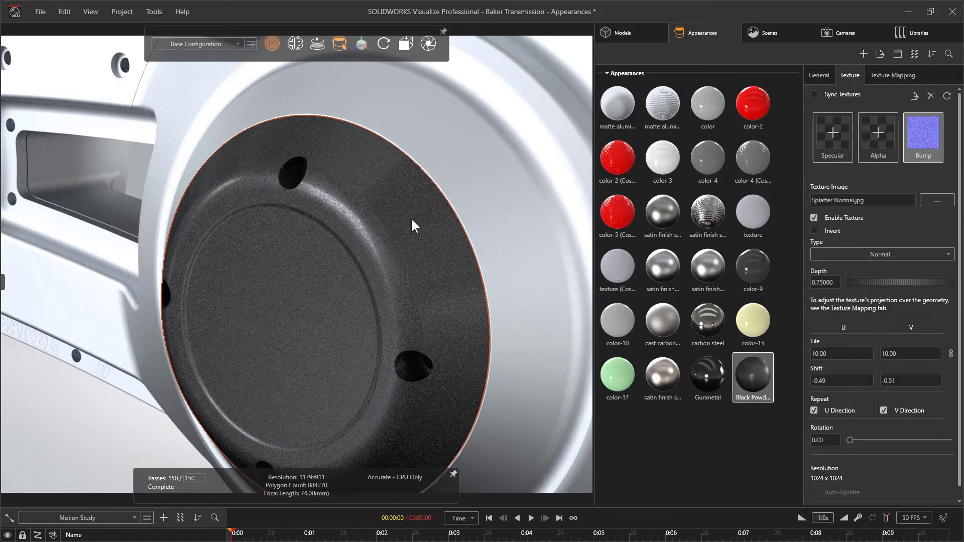
- Apply Black Powder Coat to the outer housing around the round cover and set its overall texture mapping scale to 0.25
{"action": "right_click", "coordinate": [475, 180], "text": "shift"}
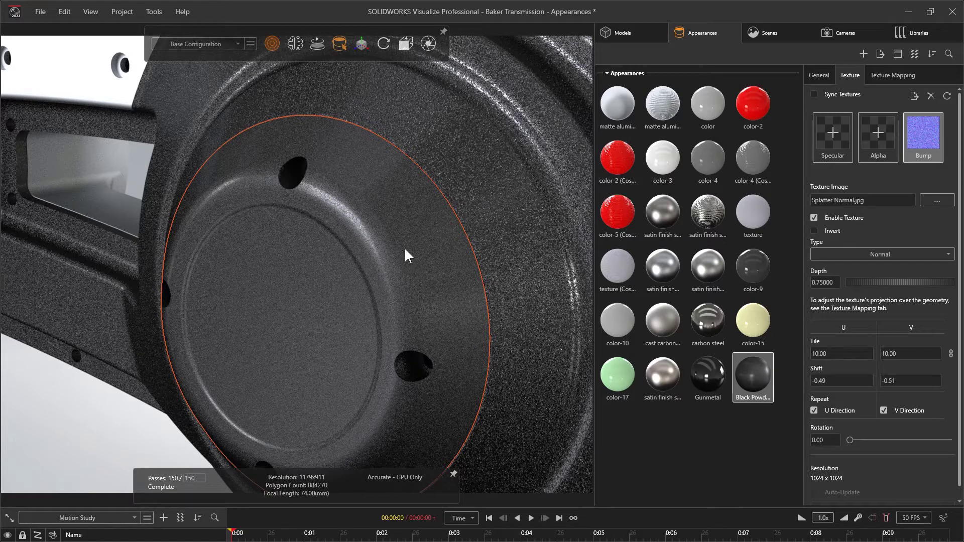
{"action": "left_click", "coordinate": [147, 434]}
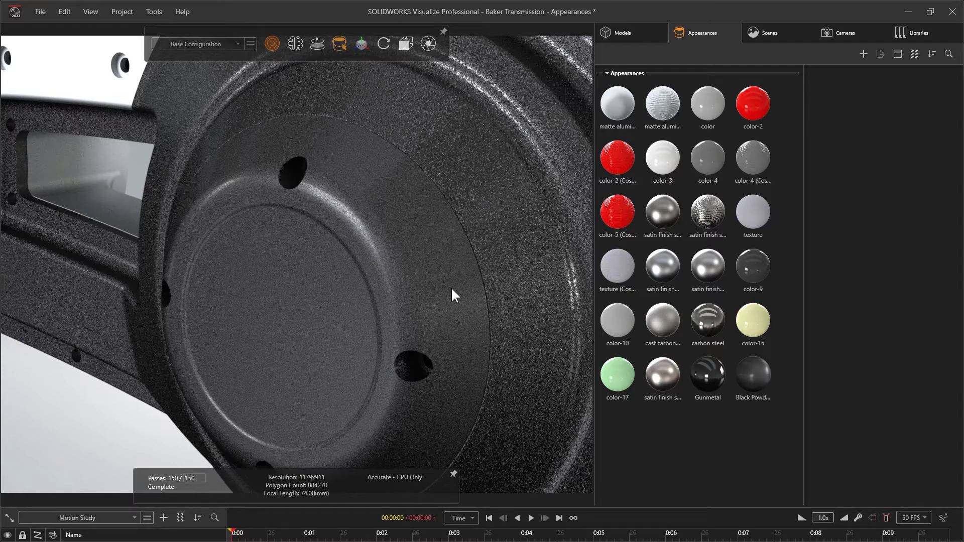
{"action": "left_click", "coordinate": [489, 275]}
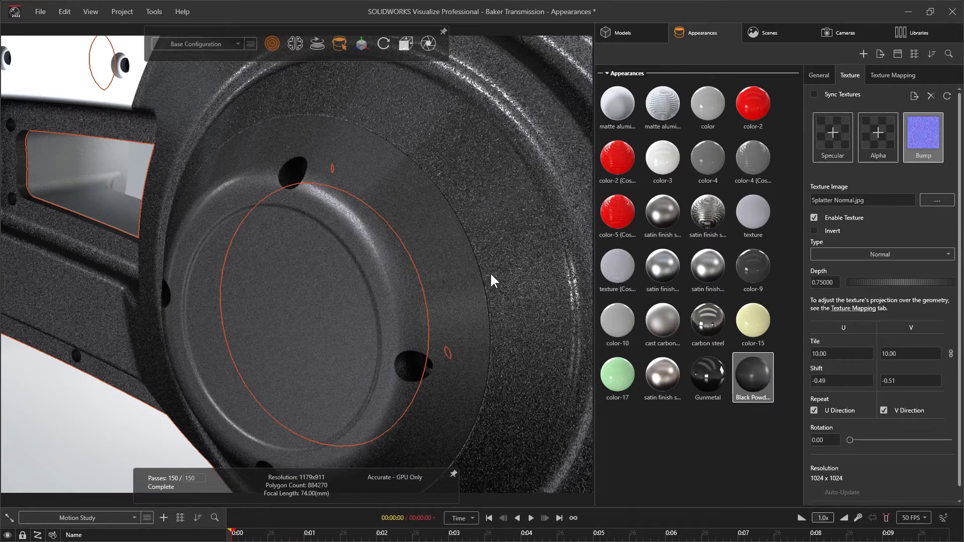
{"action": "left_click", "coordinate": [887, 75]}
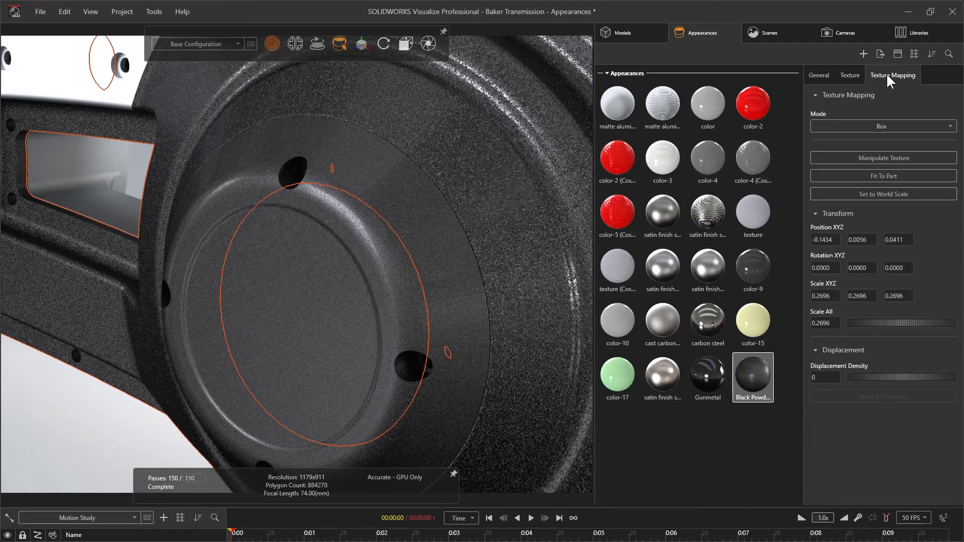
{"action": "left_click", "coordinate": [836, 327]}
{"action": "type", "text": "0.25"}
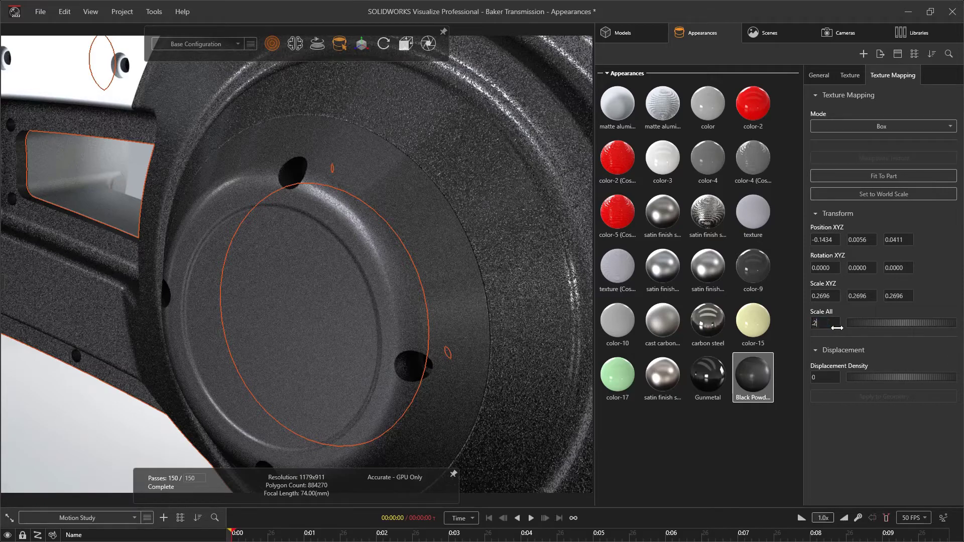
{"action": "key", "text": "Return"}
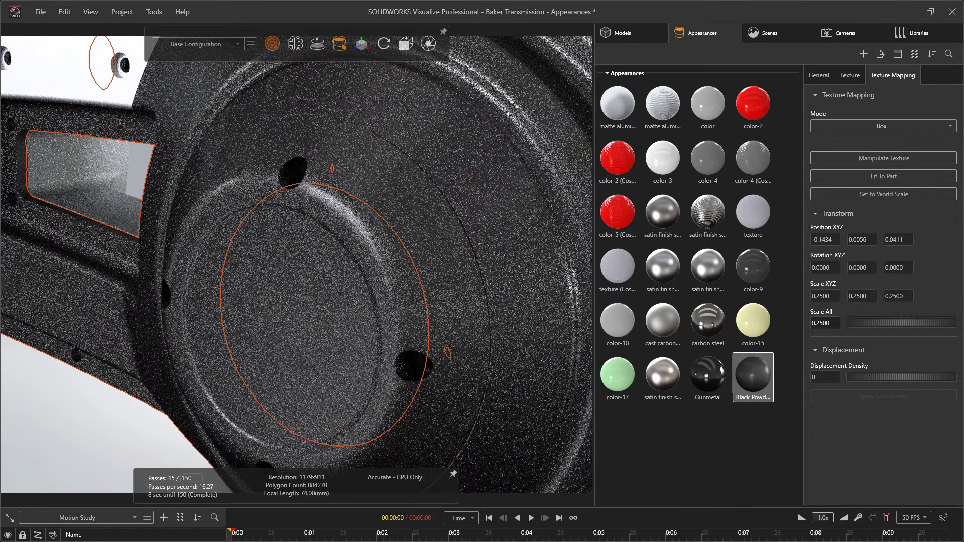
- Set the central round cover's overall texture mapping scale to 0.25 and clear the selection
{"action": "left_click", "coordinate": [432, 190]}
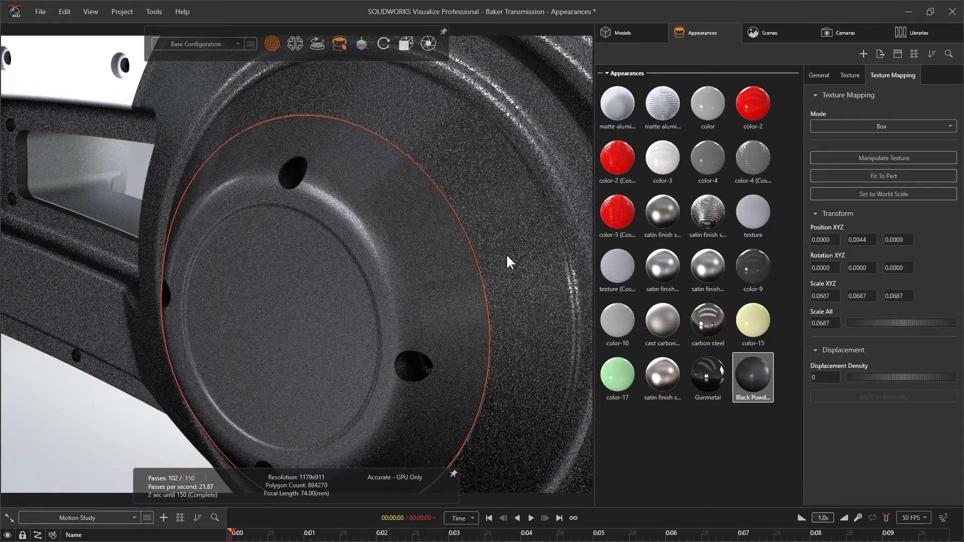
{"action": "left_click", "coordinate": [833, 326]}
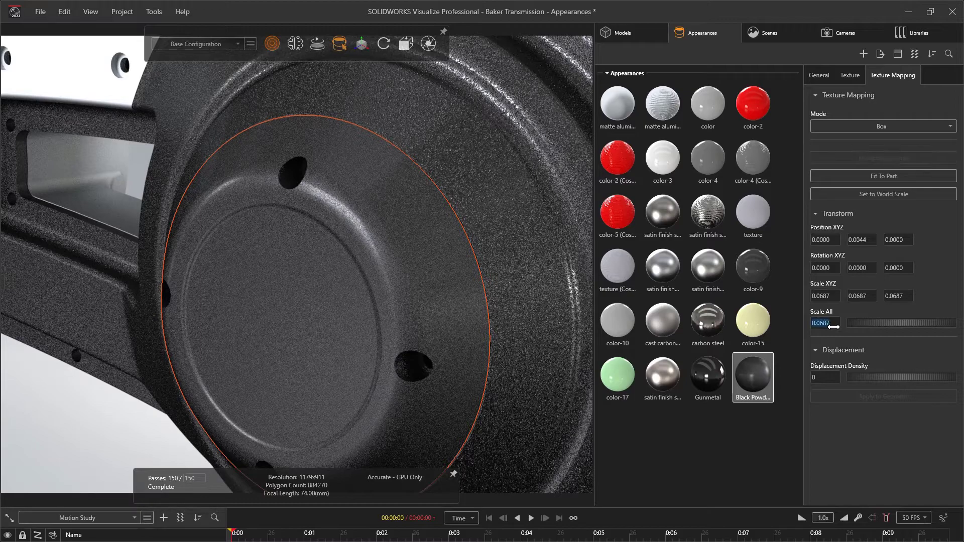
{"action": "type", "text": ".25"}
{"action": "key", "text": "Return"}
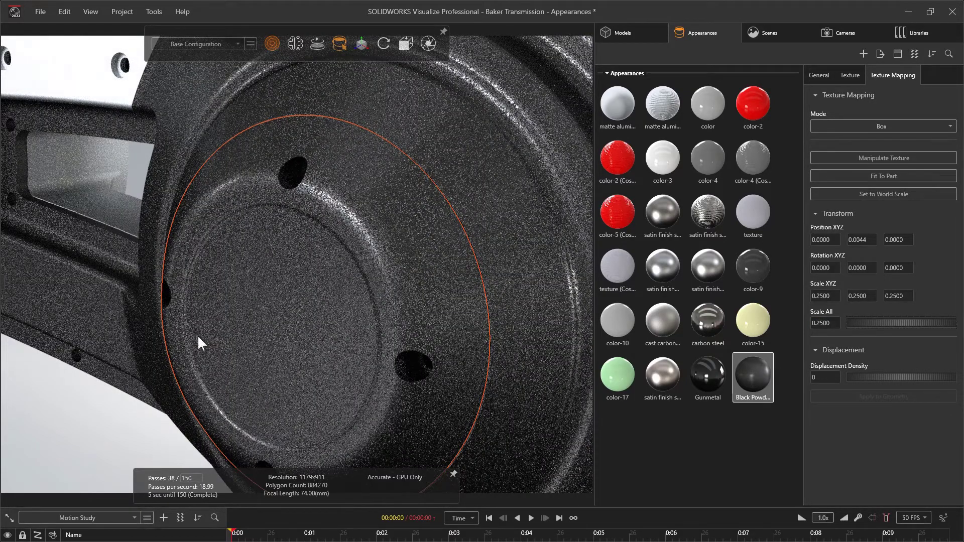
{"action": "left_click", "coordinate": [79, 413]}
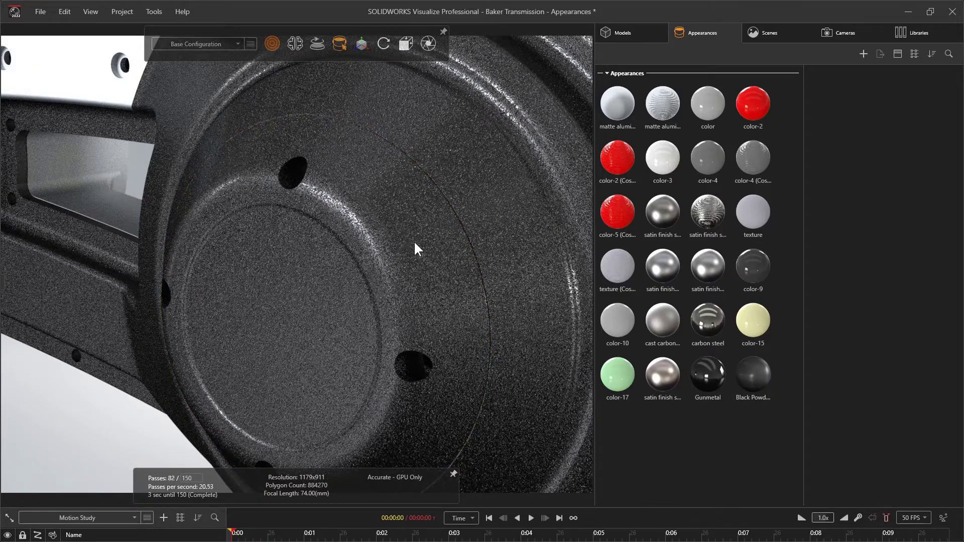
- Copy Black Powder Coat from the outer housing to the small two-hole plate, the rear housing and the protruding arm
{"action": "right_click_drag", "start_coordinate": [421, 196], "coordinate": [350, 238], "text": "alt"}
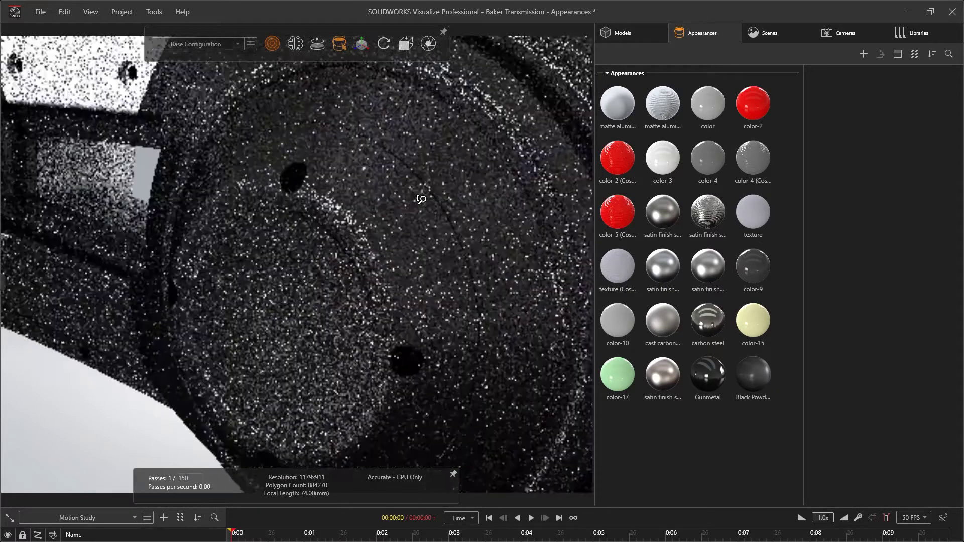
{"action": "left_click_drag", "start_coordinate": [350, 237], "coordinate": [305, 225], "text": "alt"}
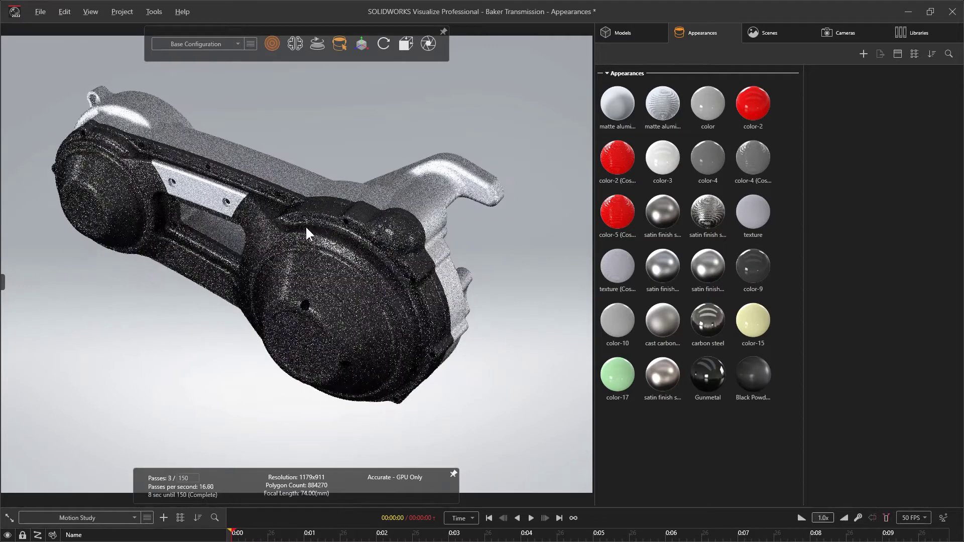
{"action": "left_click", "coordinate": [300, 230], "text": "shift"}
{"action": "right_click", "coordinate": [209, 189], "text": "shift"}
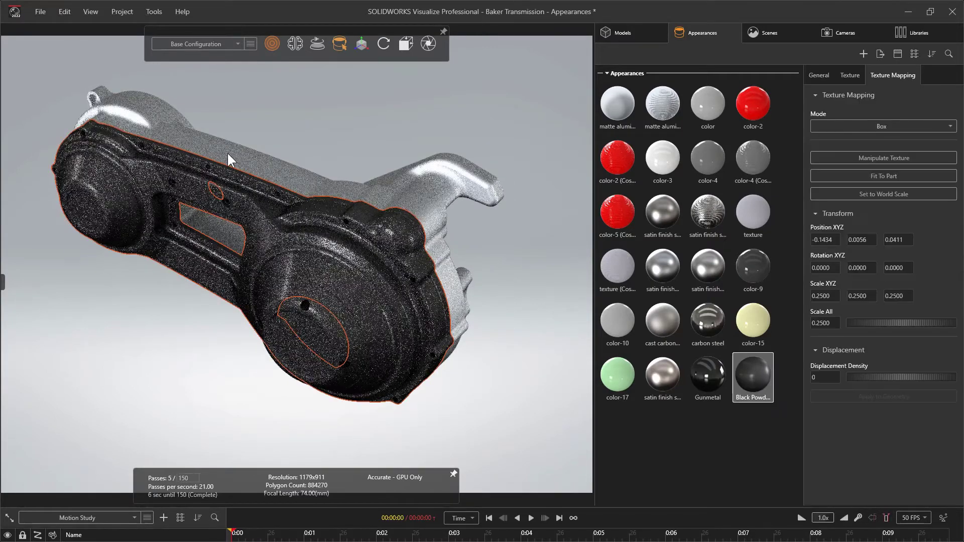
{"action": "right_click", "coordinate": [227, 151], "text": "shift"}
{"action": "right_click", "coordinate": [486, 170], "text": "shift"}
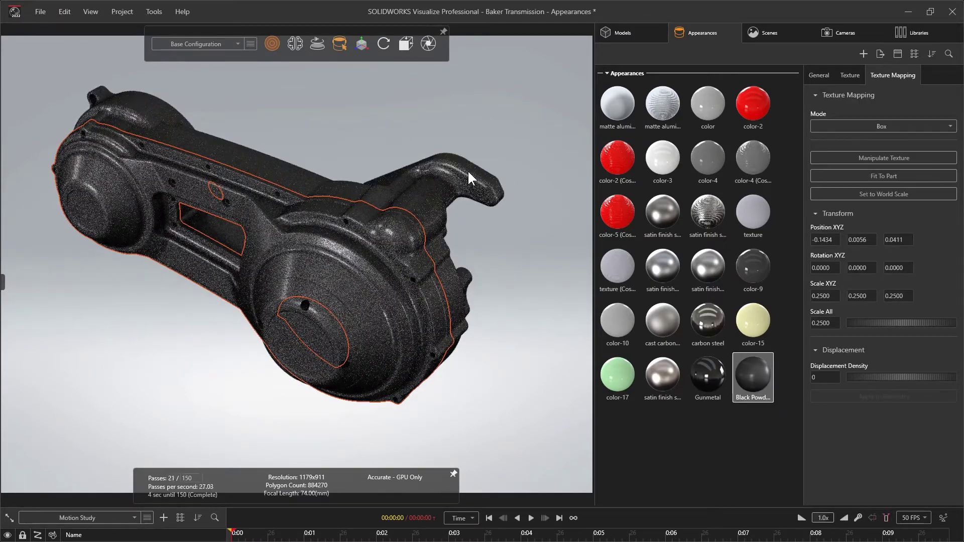
- Try to select the rear housing, the arm and the two-hole plate together for editing their texture mapping
{"action": "left_click", "coordinate": [295, 207], "text": "shift"}
{"action": "left_click", "coordinate": [208, 201], "text": "shift"}
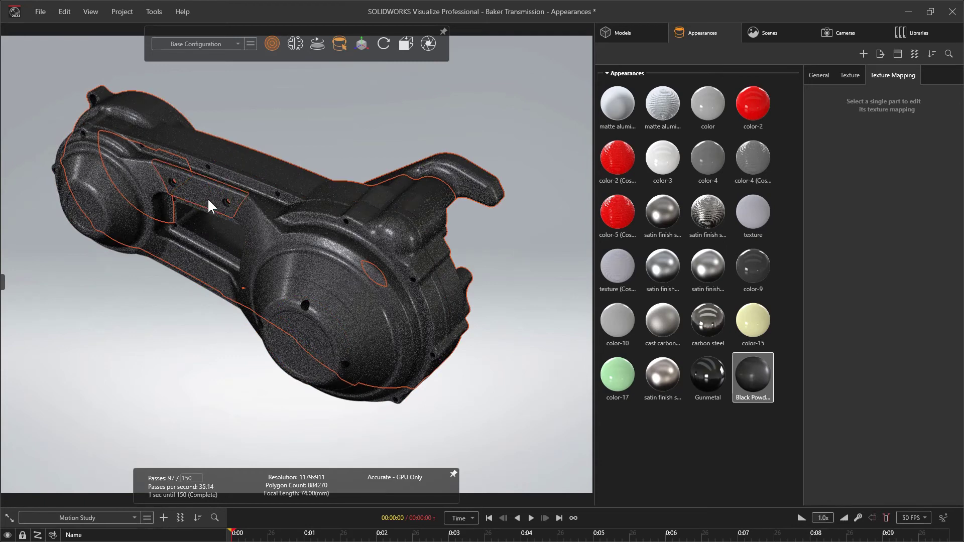
{"action": "key", "text": "ctrl"}
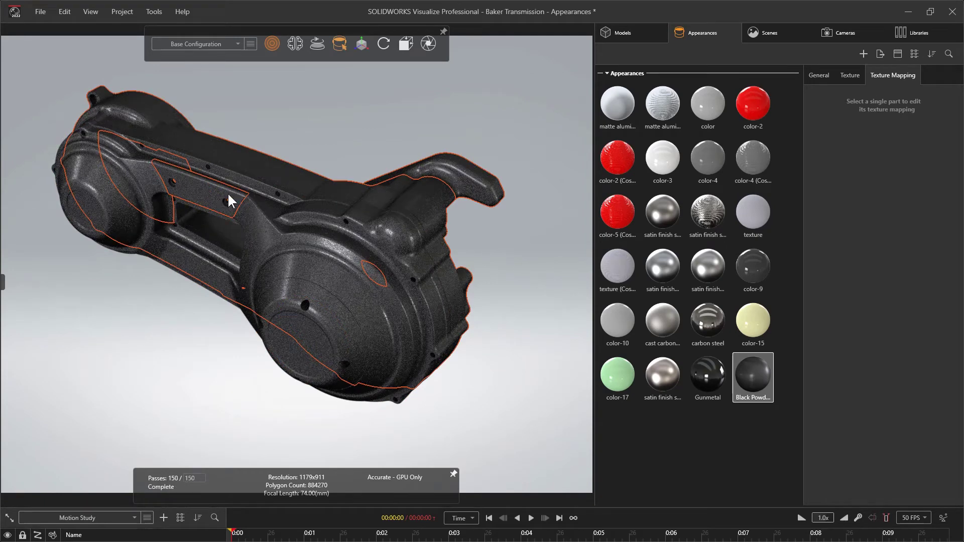
- Set the protruding arm's overall texture mapping scale to 0.25
{"action": "left_click", "coordinate": [445, 159]}
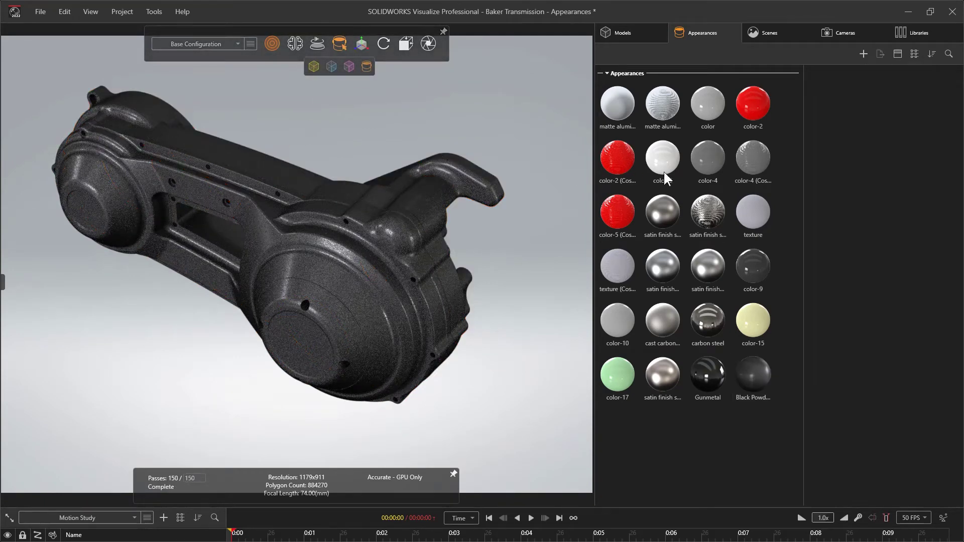
{"action": "double_click", "coordinate": [829, 325]}
{"action": "type", "text": ".25"}
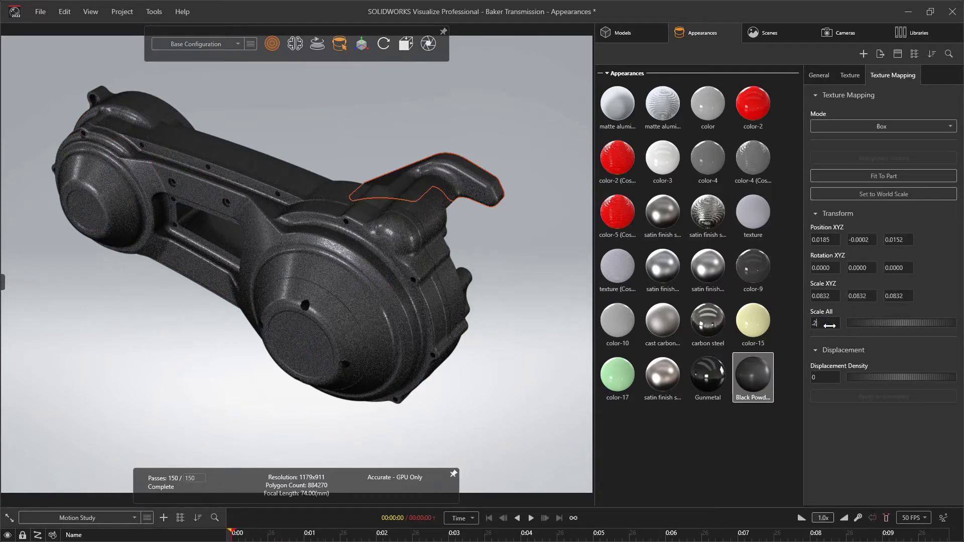
{"action": "key", "text": "Return"}
- Set the rear housing's overall texture mapping scale to 0.25
{"action": "left_click", "coordinate": [257, 161]}
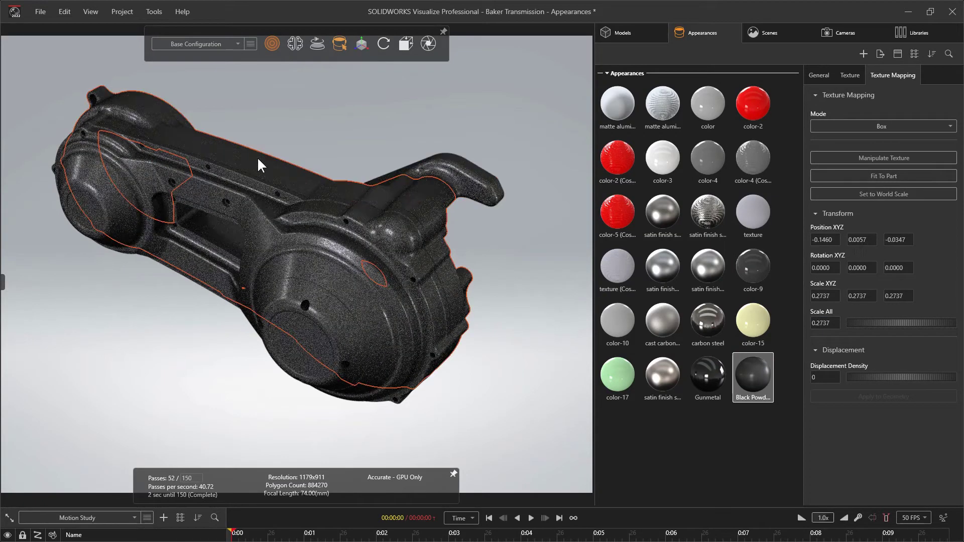
{"action": "left_click_drag", "start_coordinate": [828, 325], "coordinate": [831, 324]}
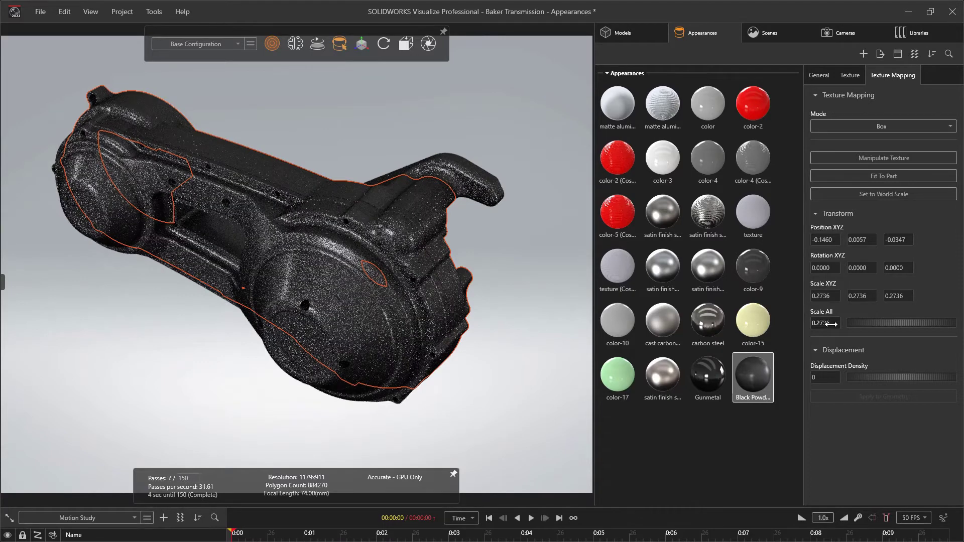
{"action": "double_click", "coordinate": [831, 324]}
{"action": "type", "text": ".25"}
{"action": "key", "text": "Return"}
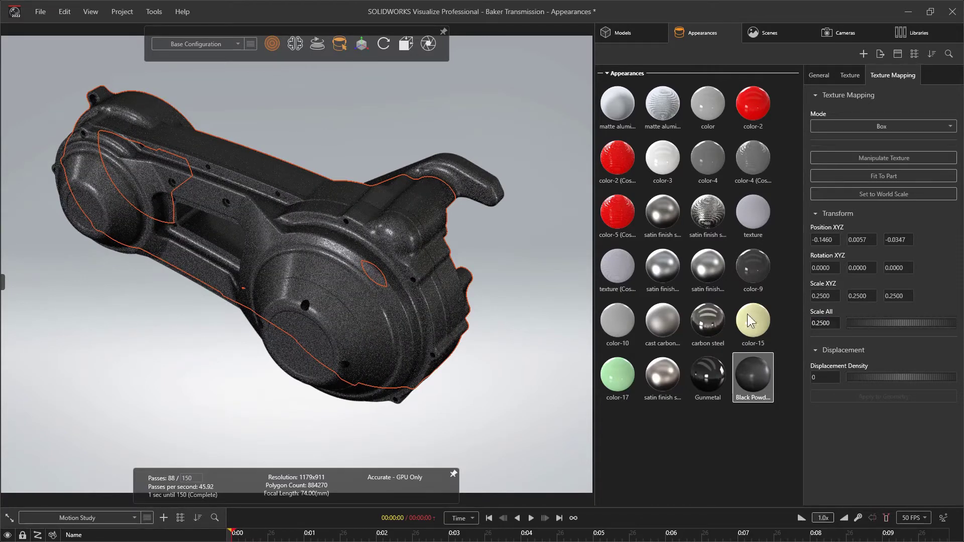
- Set the two-hole plate's overall texture mapping scale to 0.25 and clear the selection
{"action": "left_click", "coordinate": [231, 215]}
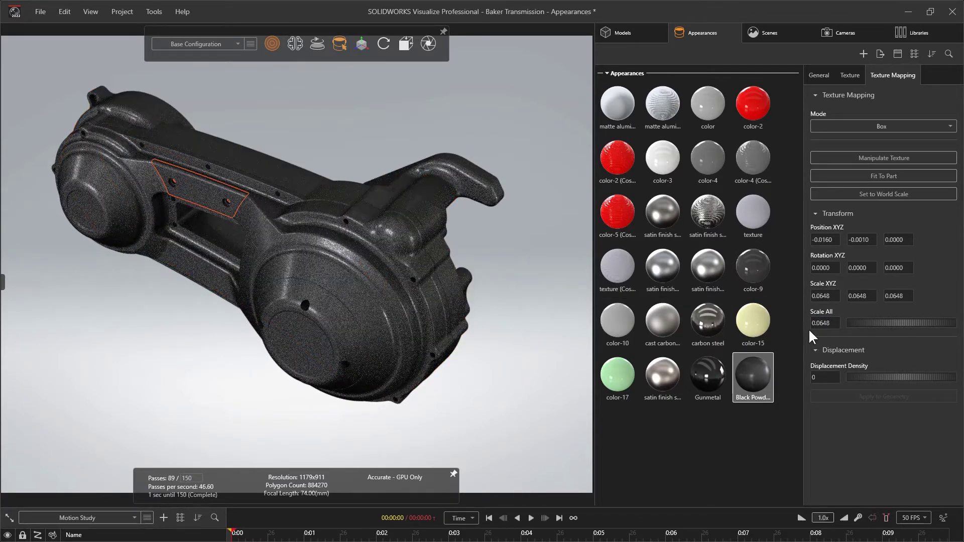
{"action": "double_click", "coordinate": [823, 325]}
{"action": "type", "text": ".25"}
{"action": "key", "text": "Return"}
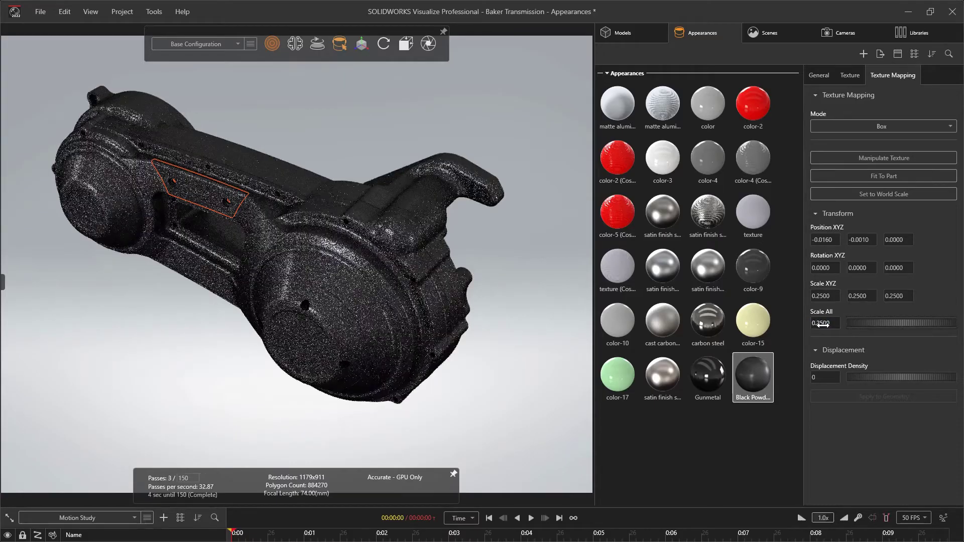
{"action": "scroll", "coordinate": [263, 227], "scroll_direction": "up", "scroll_amount": 5}
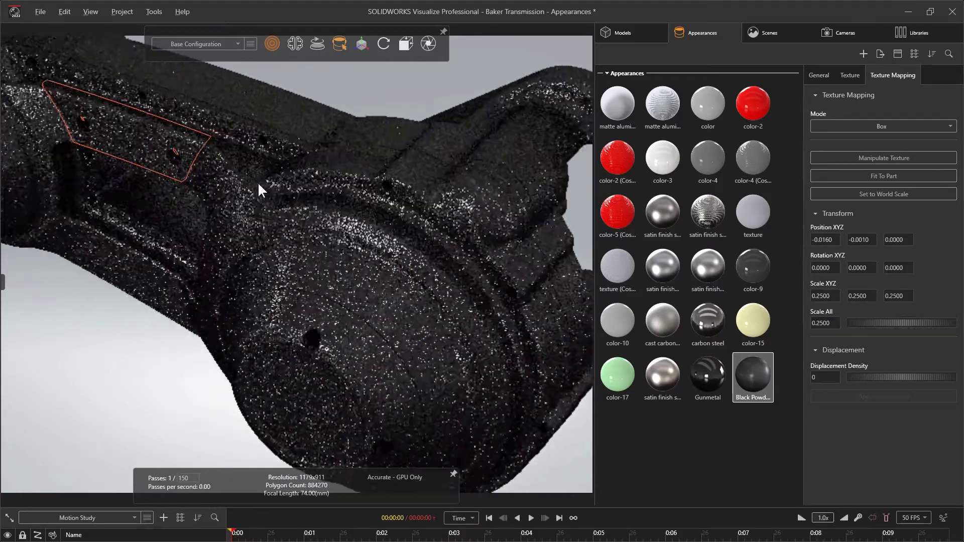
{"action": "scroll", "coordinate": [229, 158], "scroll_direction": "down", "scroll_amount": 5}
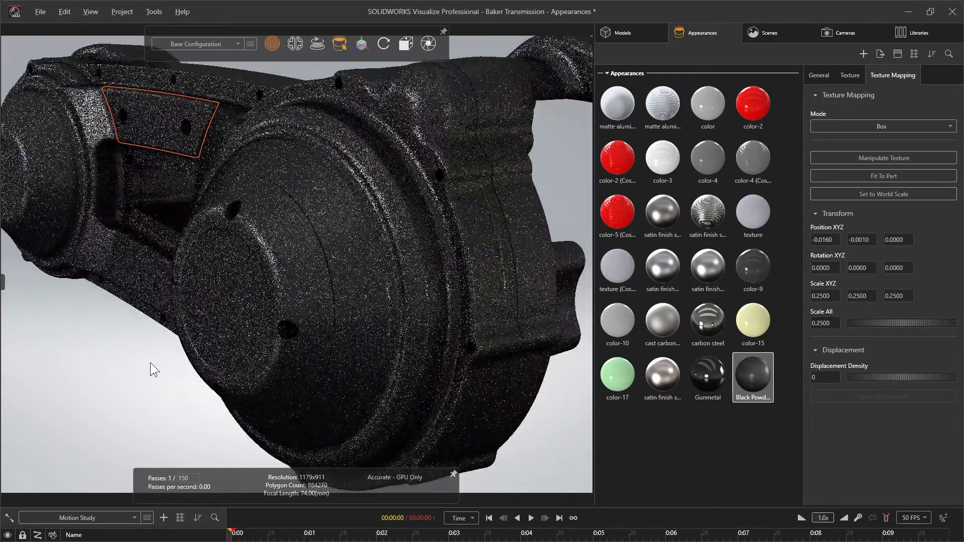
{"action": "left_click", "coordinate": [150, 362]}
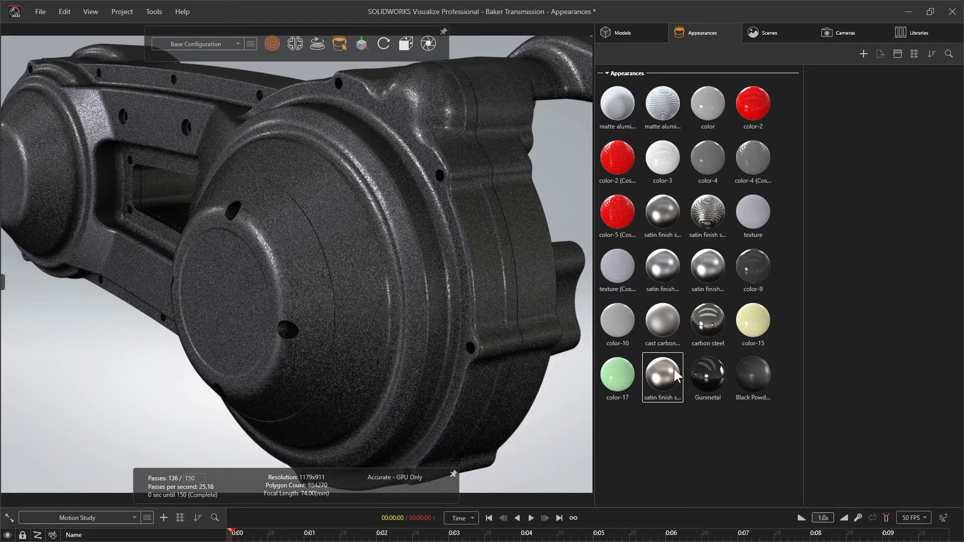
- Set the Black Powder Coat bump texture's tiling to 5 in both U and V
{"action": "left_click", "coordinate": [734, 367]}
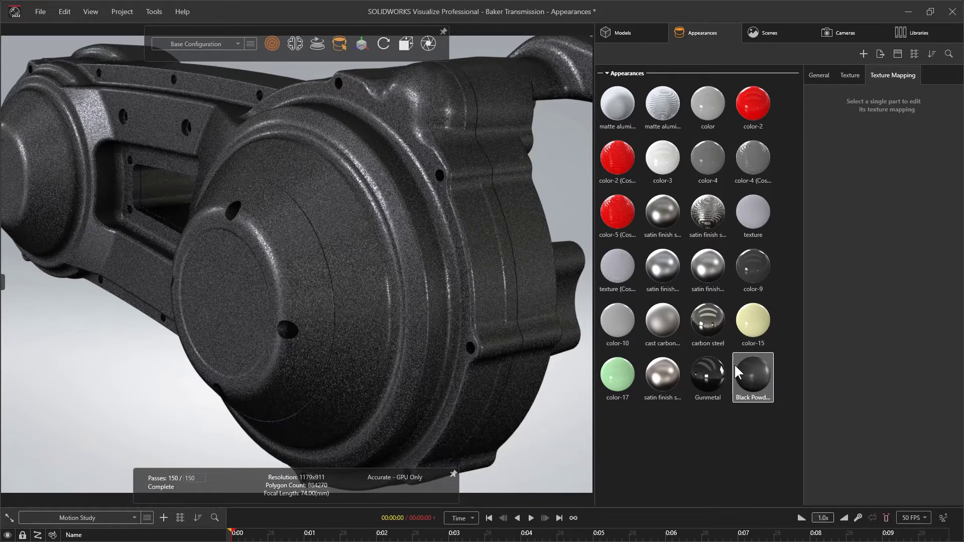
{"action": "left_click", "coordinate": [822, 78]}
{"action": "left_click", "coordinate": [848, 75]}
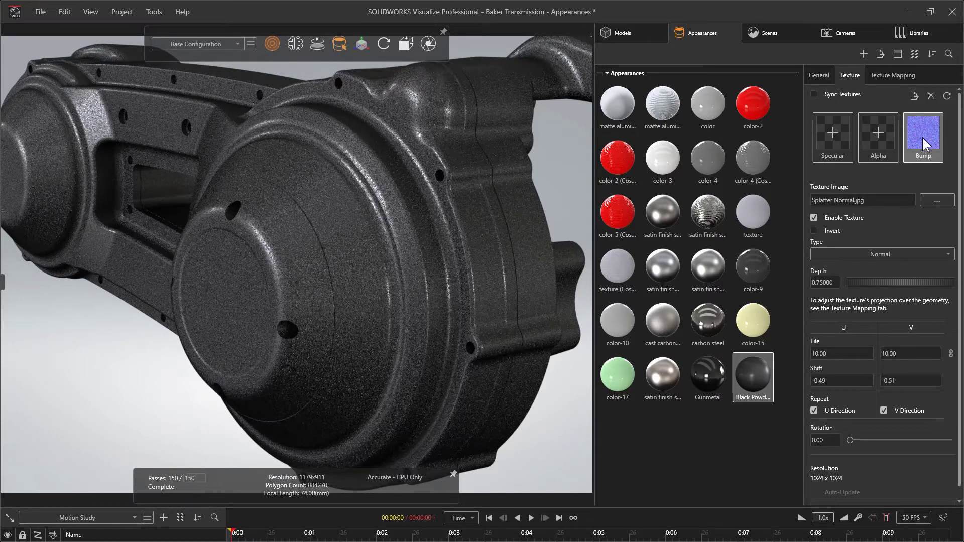
{"action": "left_click", "coordinate": [829, 354]}
{"action": "type", "text": "5"}
{"action": "key", "text": "Tab"}
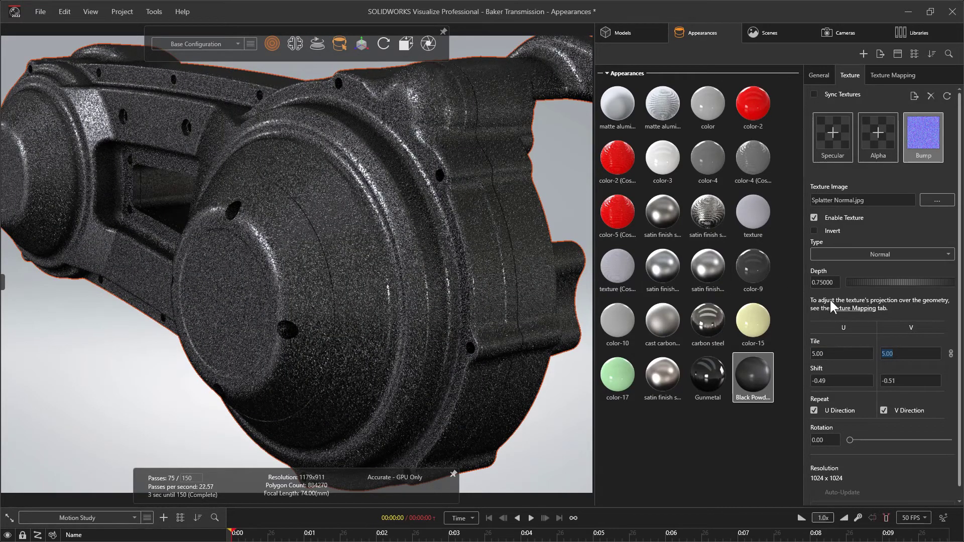
- Set the Black Powder Coat bump texture's U and V tiling to 15 and compare it with the part's texture mapping scale
{"action": "left_click", "coordinate": [839, 353]}
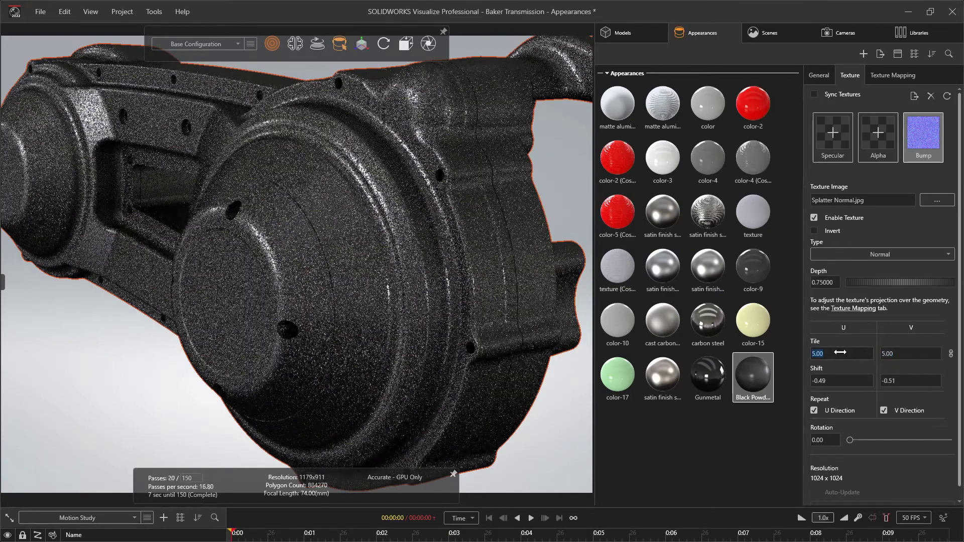
{"action": "type", "text": "15"}
{"action": "key", "text": "Tab"}
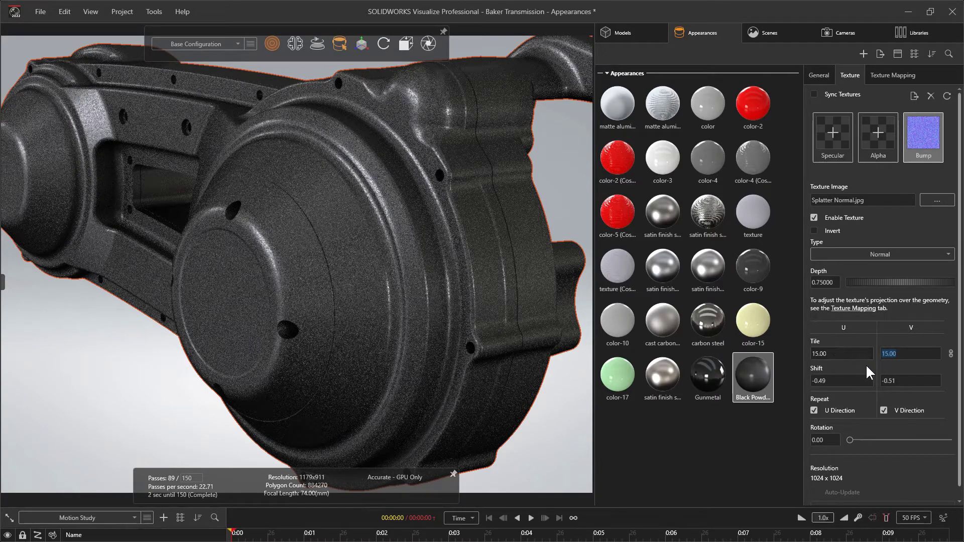
{"action": "left_click", "coordinate": [883, 80]}
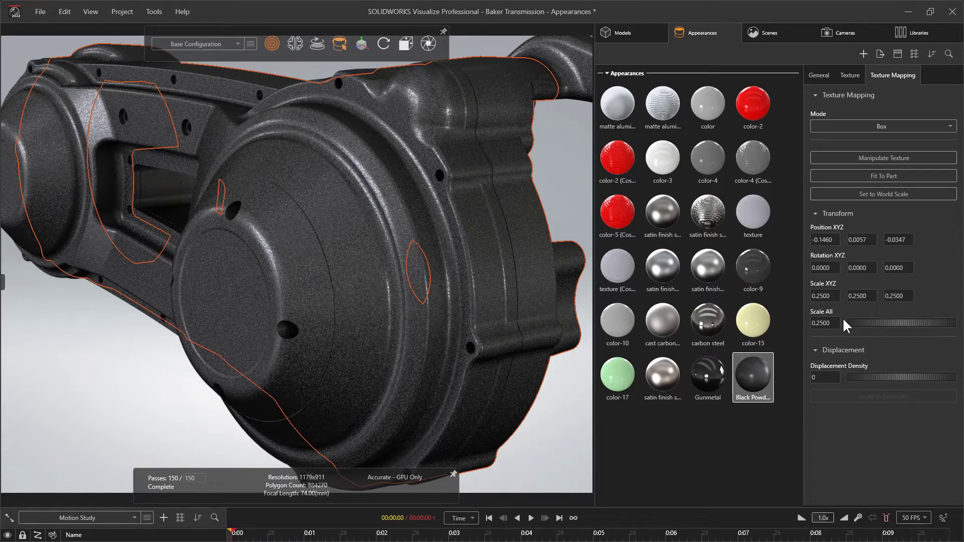
{"action": "left_click", "coordinate": [853, 80]}
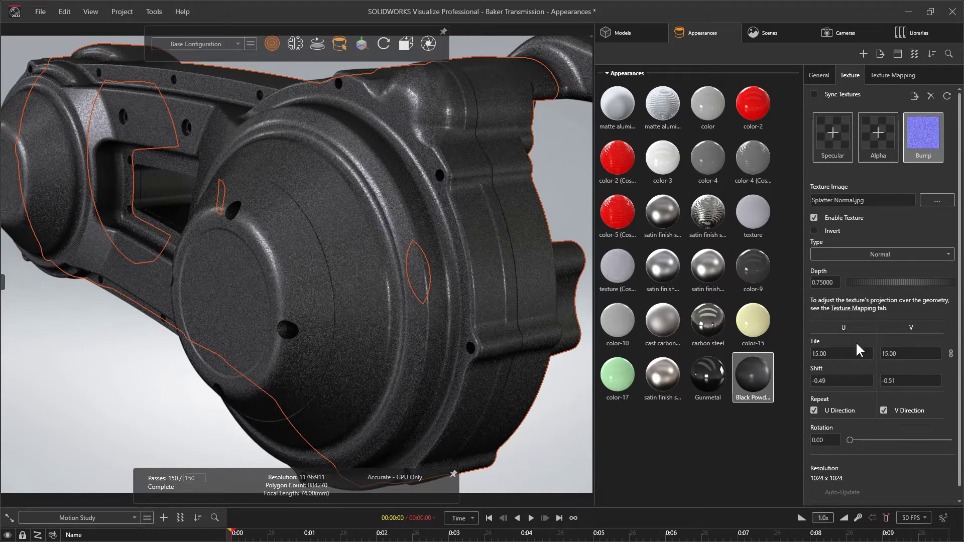
- Hide all the housing parts that use Black Powder Coat
{"action": "left_click_drag", "start_coordinate": [584, 226], "coordinate": [562, 222]}
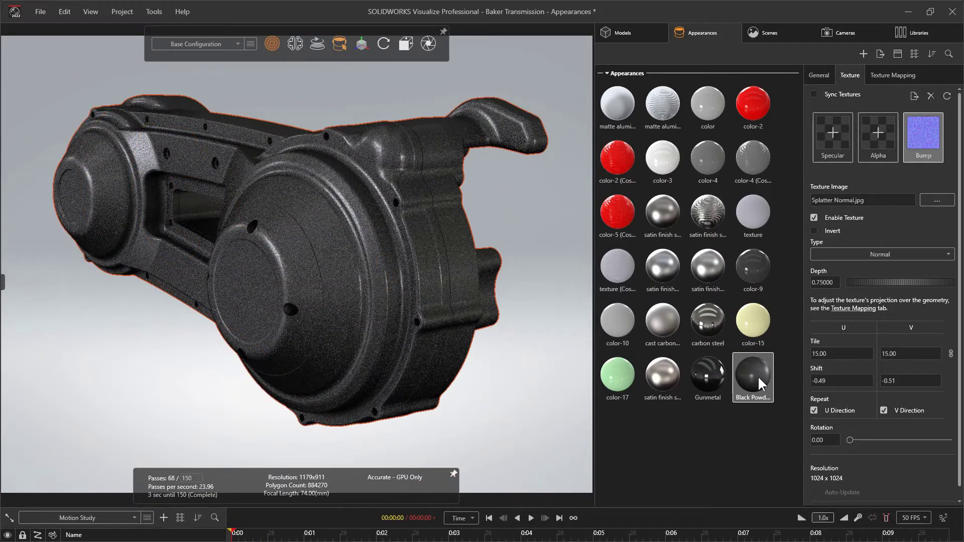
{"action": "right_click", "coordinate": [509, 135]}
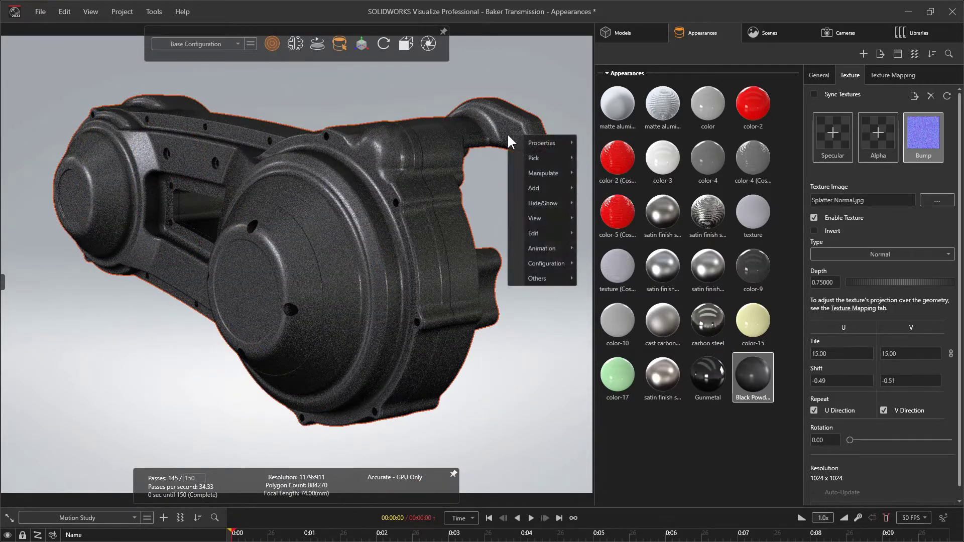
{"action": "mouse_move", "coordinate": [528, 203]}
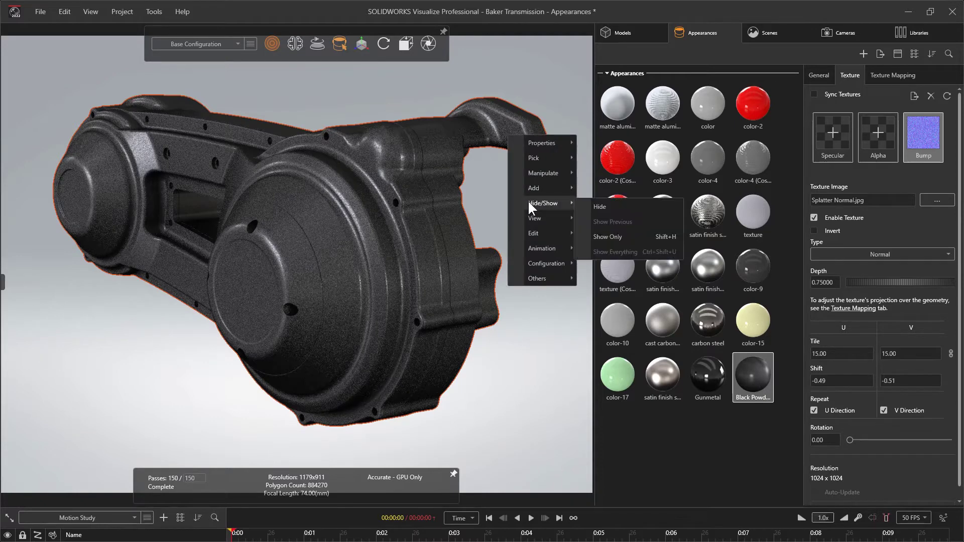
{"action": "left_click", "coordinate": [615, 207]}
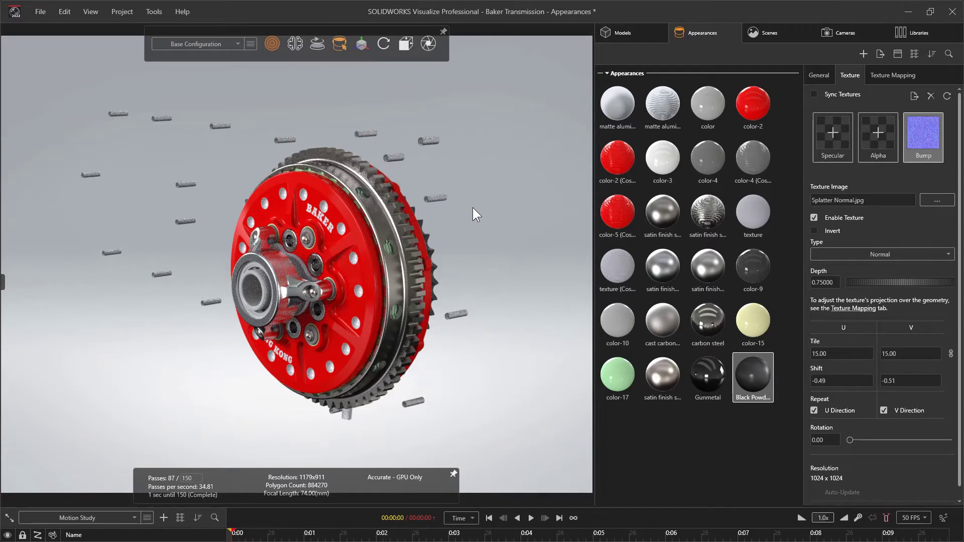
- Apply Black Powder Coat to the loose cosmetic thread parts around the clutch and hide them
{"action": "left_click", "coordinate": [439, 197]}
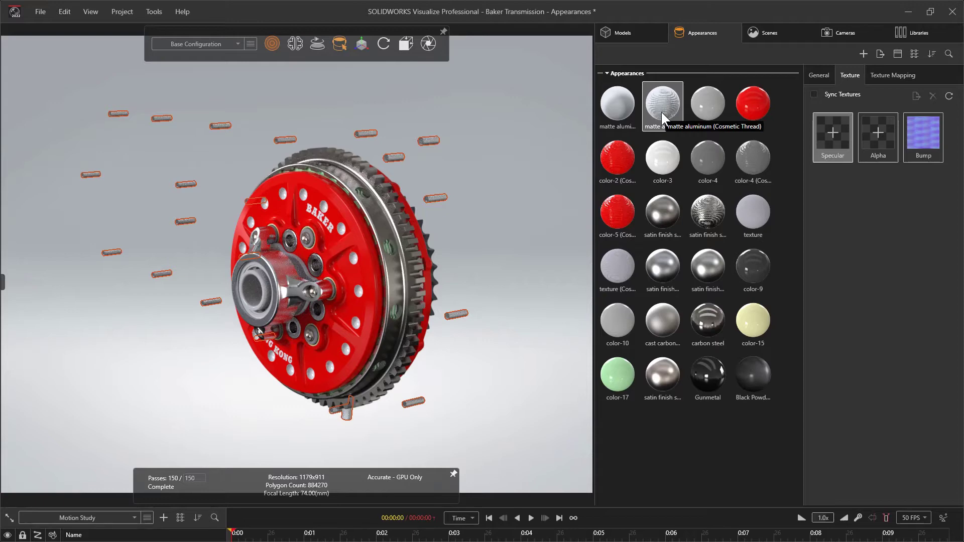
{"action": "left_click_drag", "start_coordinate": [753, 373], "coordinate": [459, 316]}
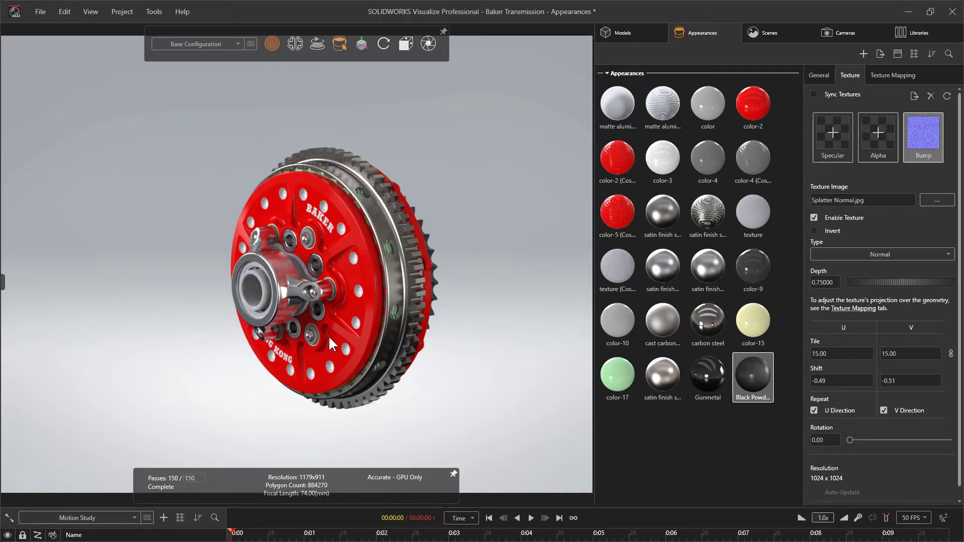
- Change the red clutch plate's color-2 appearance to Paint with clearcoat about 17.73 and clearcoat roughness about 15.49
{"action": "scroll", "coordinate": [328, 335], "scroll_direction": "up", "scroll_amount": 5}
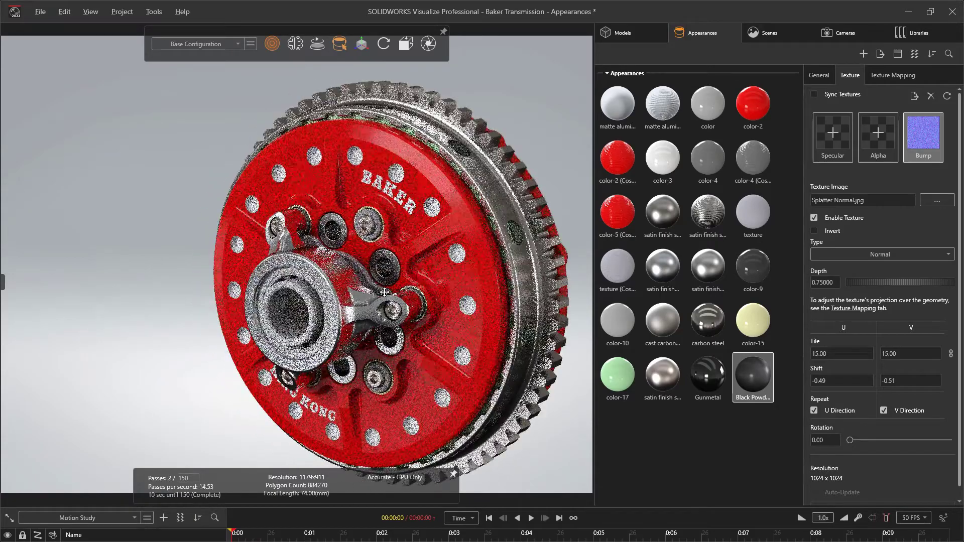
{"action": "left_click_drag", "start_coordinate": [384, 291], "coordinate": [543, 262]}
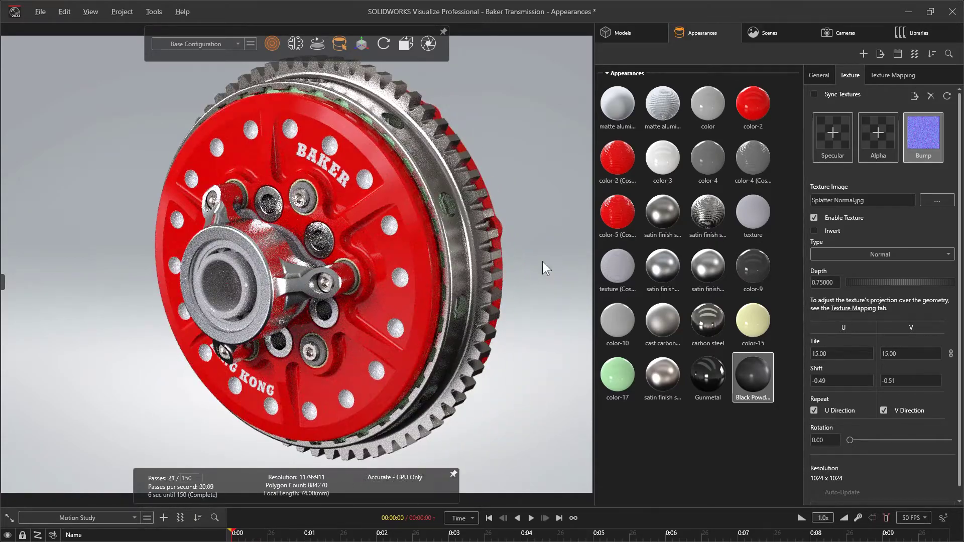
{"action": "left_click", "coordinate": [398, 242]}
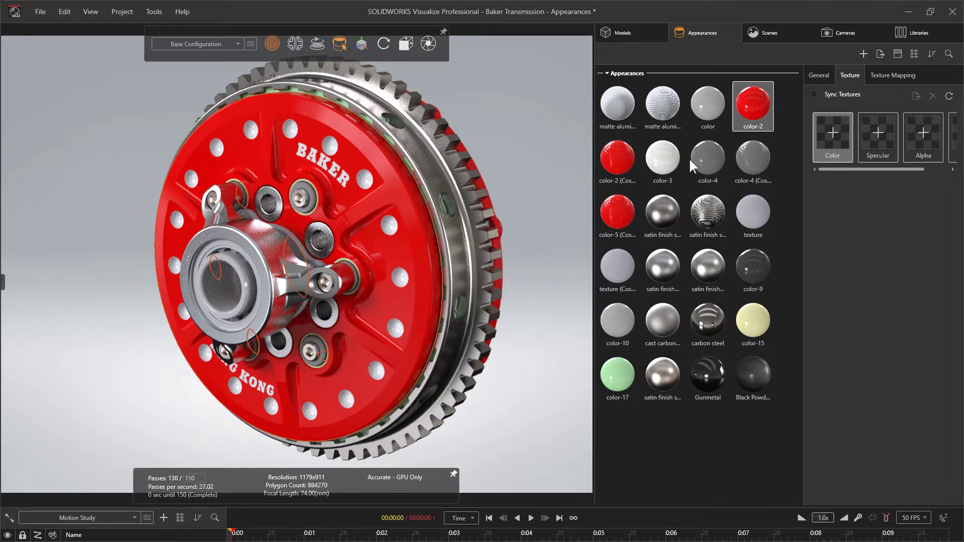
{"action": "left_click", "coordinate": [817, 75]}
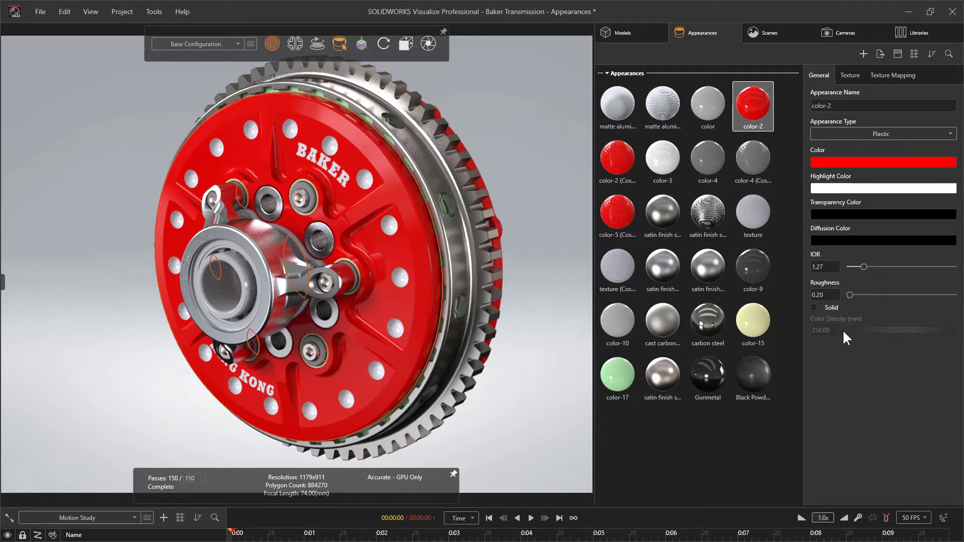
{"action": "left_click", "coordinate": [847, 134]}
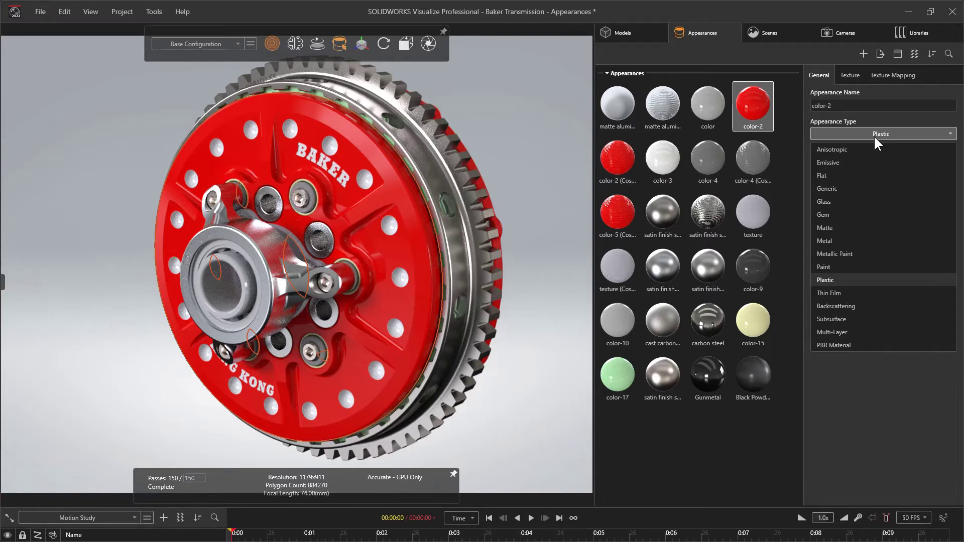
{"action": "left_click", "coordinate": [846, 267]}
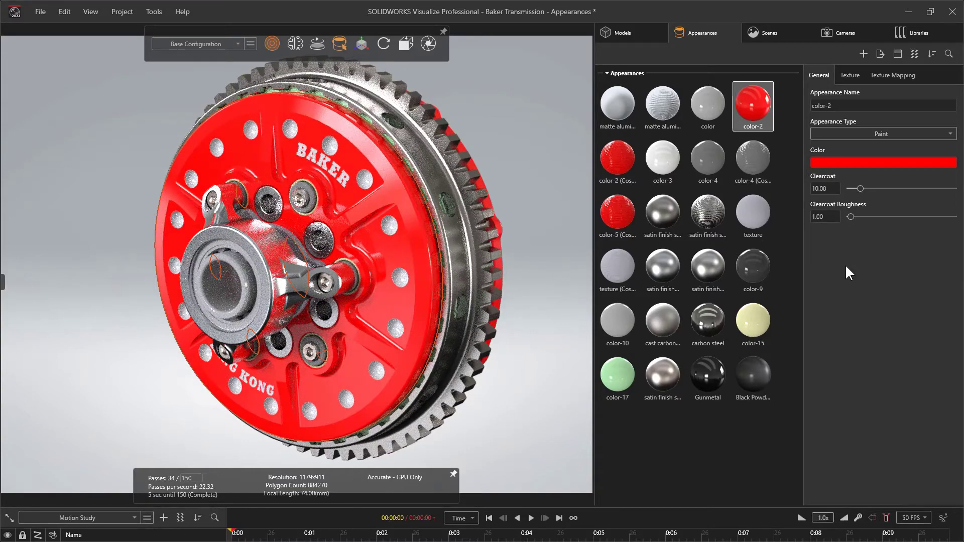
{"action": "left_click_drag", "start_coordinate": [864, 189], "coordinate": [864, 216]}
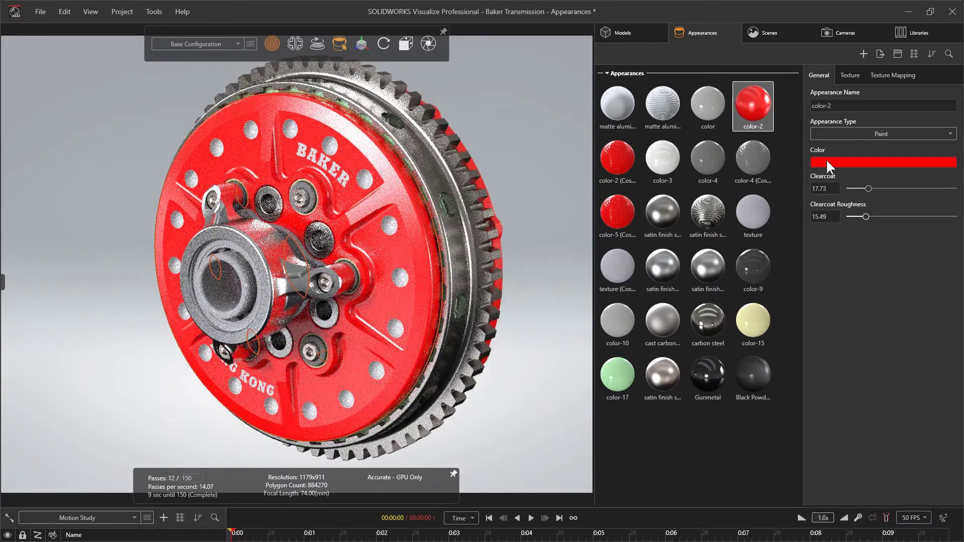
- Darken the red clutch plate's paint color by setting its HSV value to 76
{"action": "left_click", "coordinate": [827, 161]}
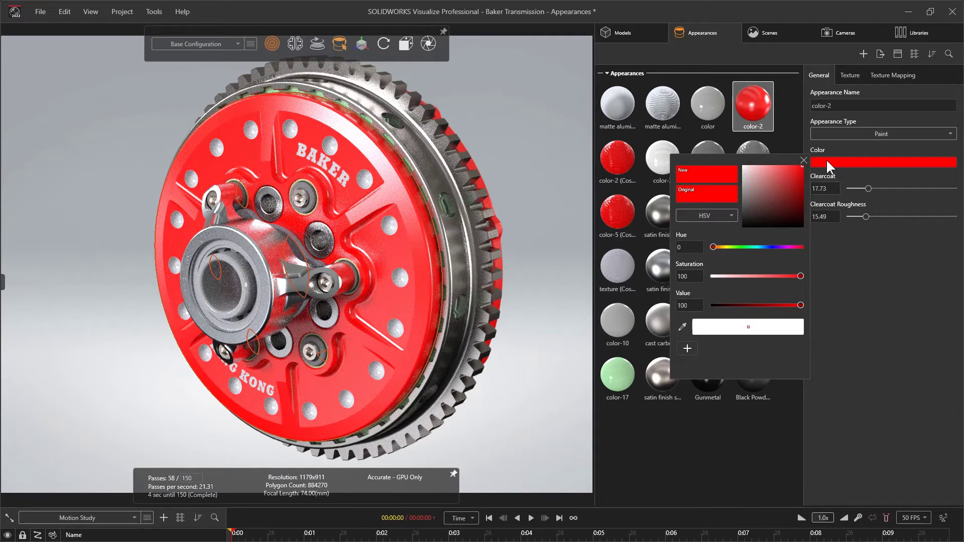
{"action": "left_click", "coordinate": [726, 211]}
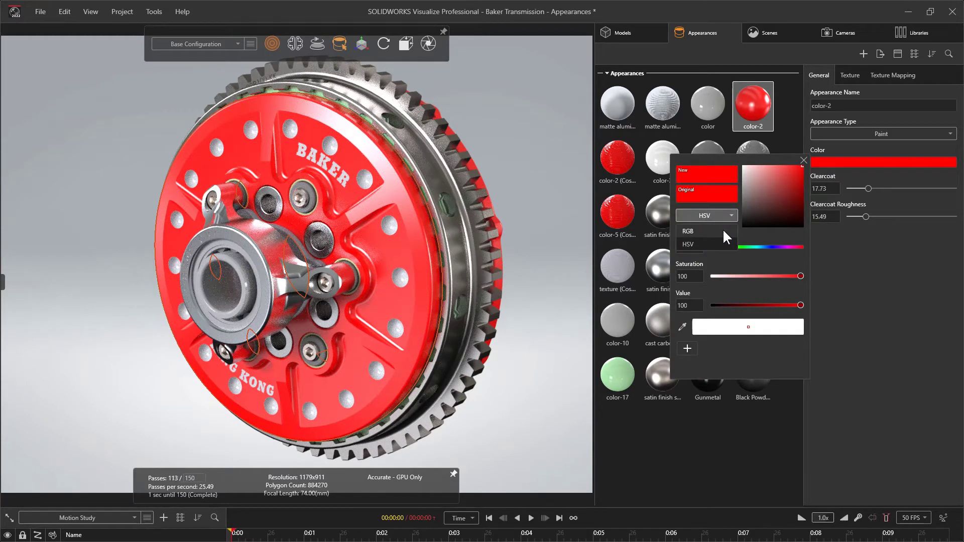
{"action": "left_click", "coordinate": [757, 234]}
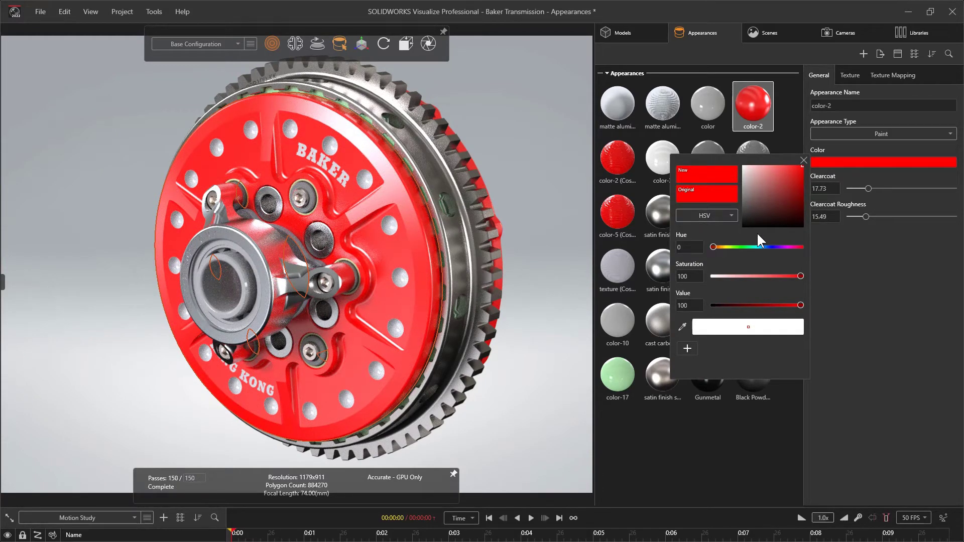
{"action": "left_click_drag", "start_coordinate": [799, 305], "coordinate": [779, 304]}
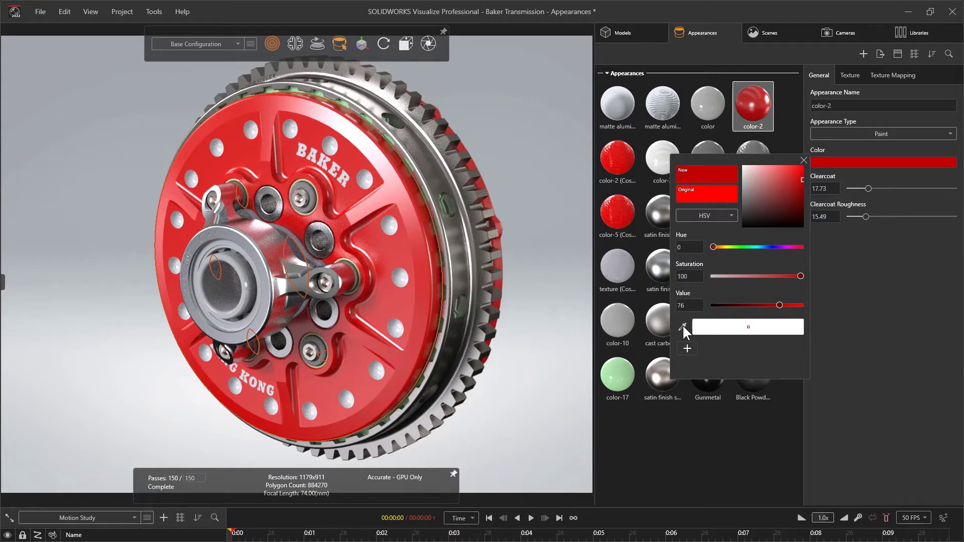
{"action": "left_click", "coordinate": [803, 160]}
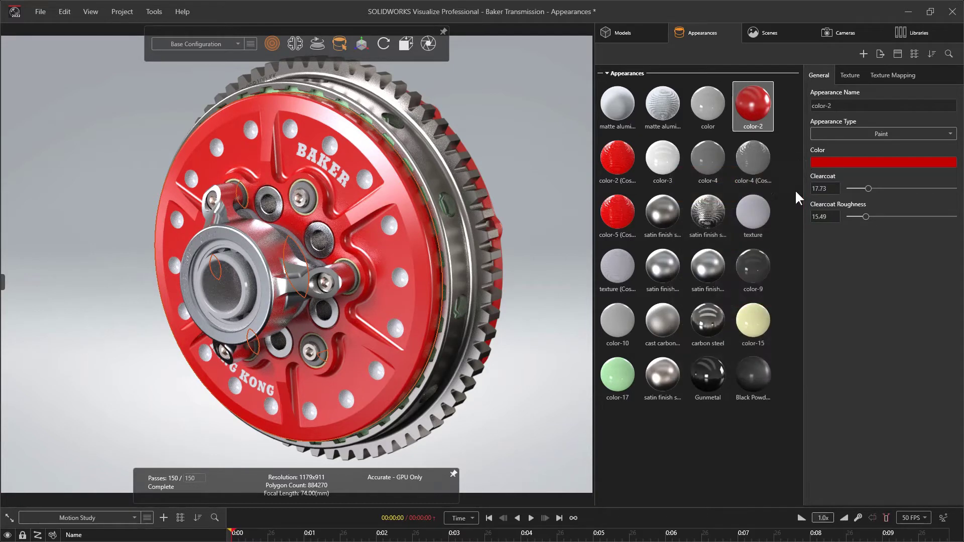
{"action": "left_click", "coordinate": [789, 222]}
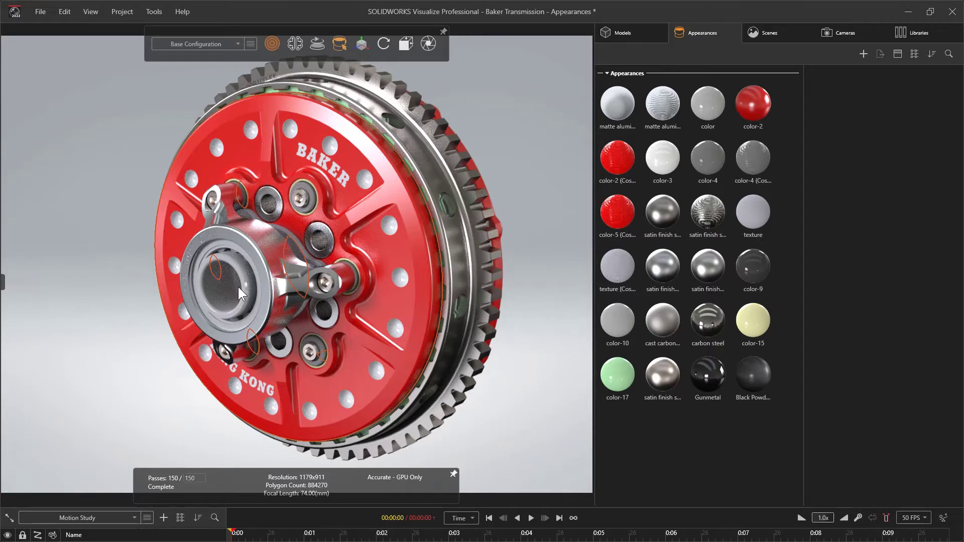
- Change the gray plastic appearance of the clutch's central hub sleeve to Metal
{"action": "left_click", "coordinate": [218, 289]}
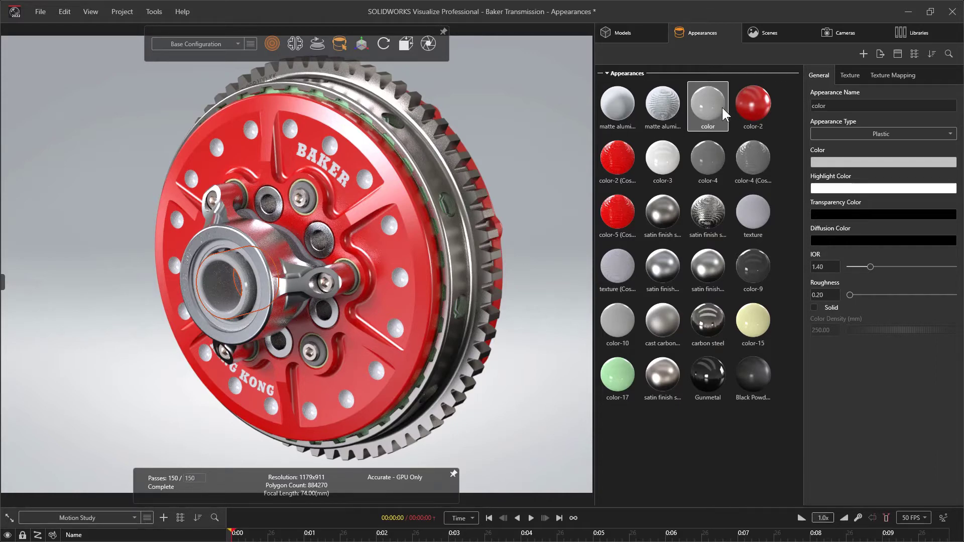
{"action": "left_click_drag", "start_coordinate": [459, 205], "coordinate": [500, 210]}
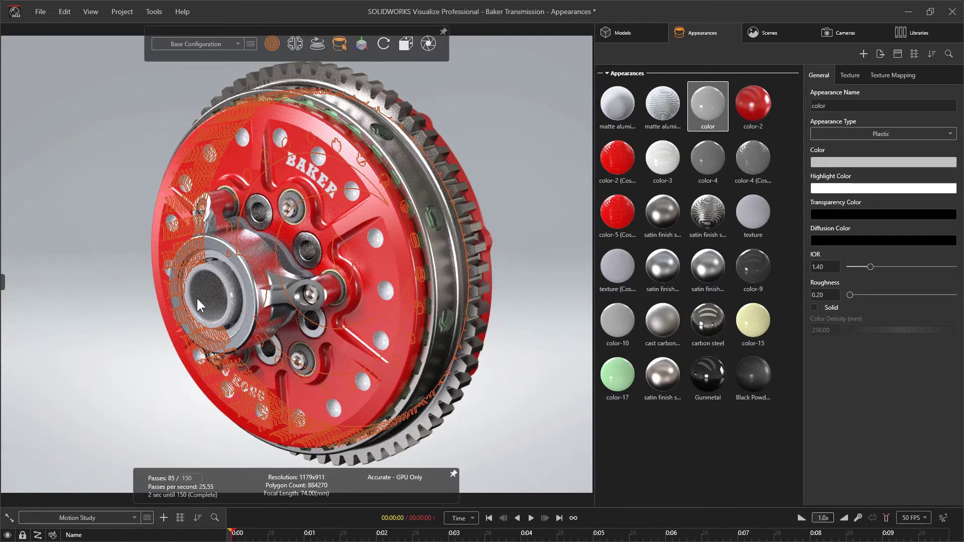
{"action": "left_click", "coordinate": [847, 131]}
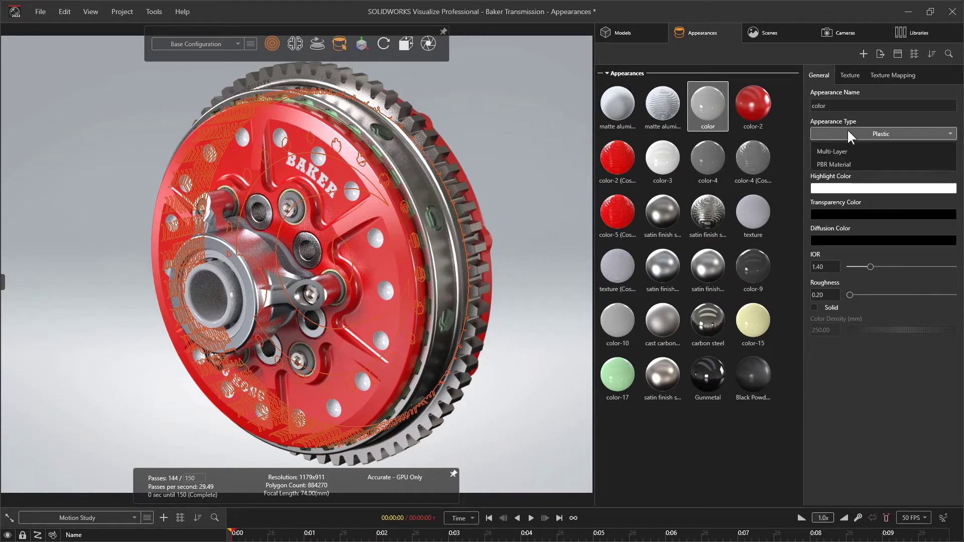
{"action": "left_click", "coordinate": [821, 239]}
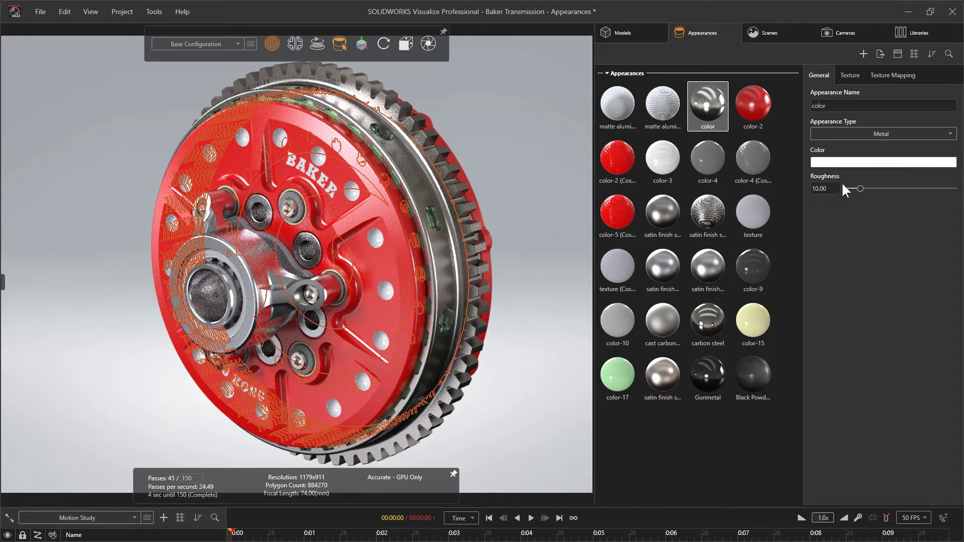
- Darken the metal appearance named color by setting its color's HSV value to 75
{"action": "left_click", "coordinate": [841, 161]}
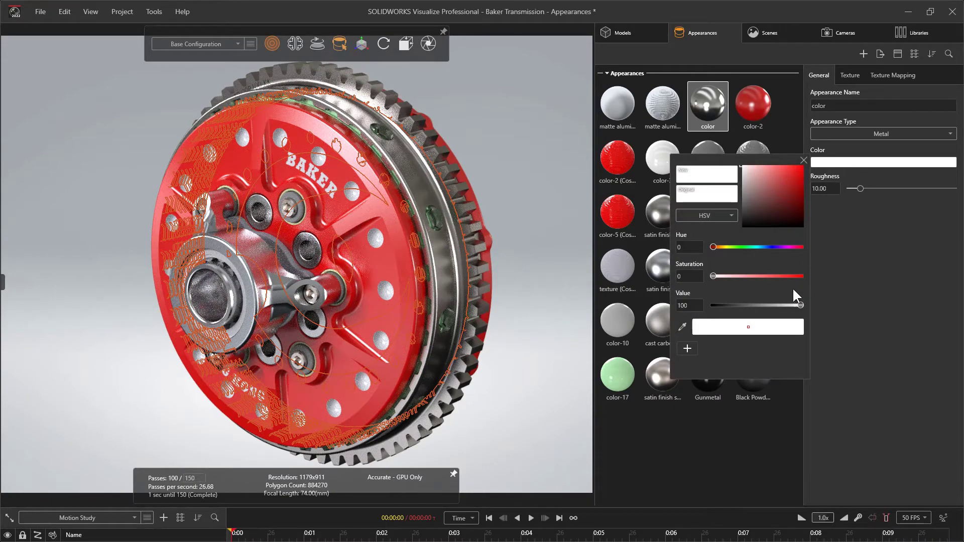
{"action": "left_click", "coordinate": [779, 305]}
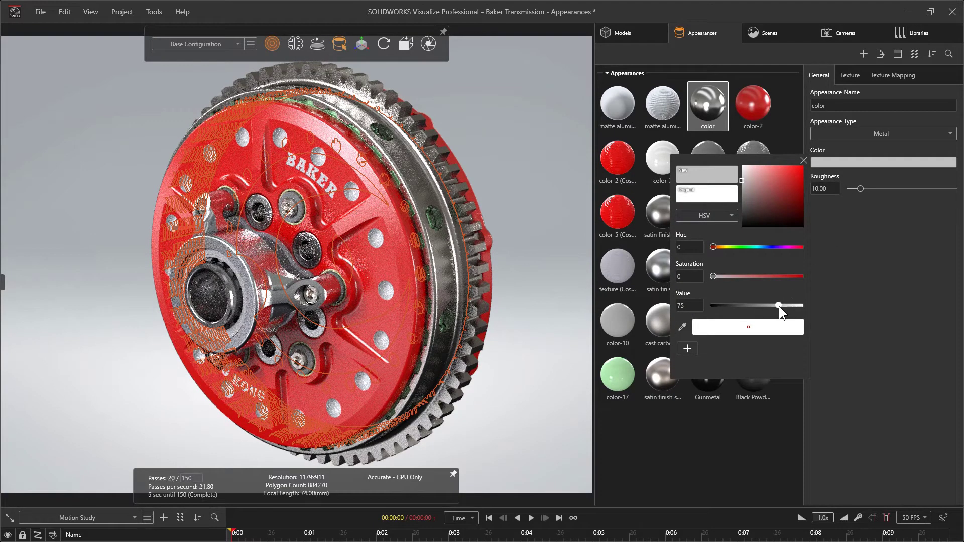
{"action": "left_click", "coordinate": [803, 161]}
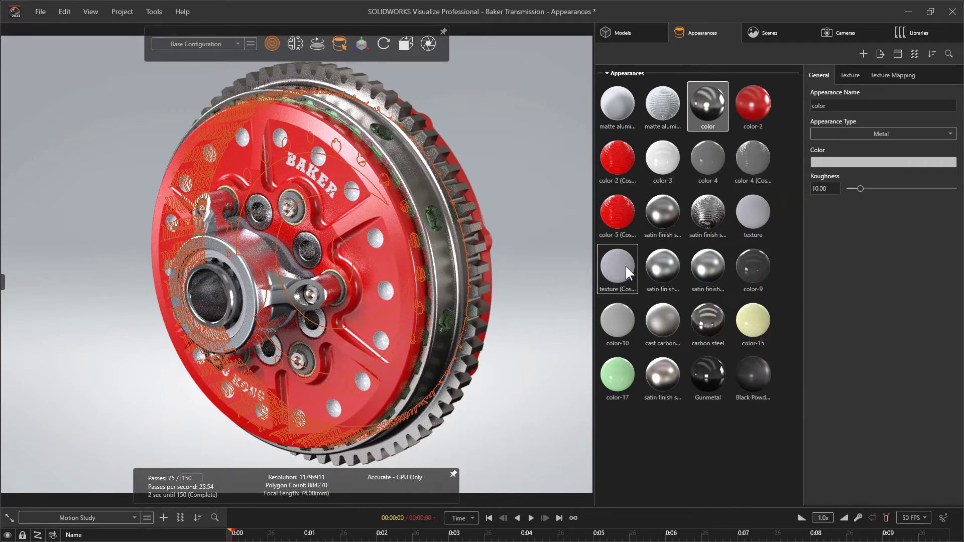
- Change the green plastic color-17 appearance to Metal with a slightly darker color and roughness about 23.04
{"action": "left_click", "coordinate": [621, 382]}
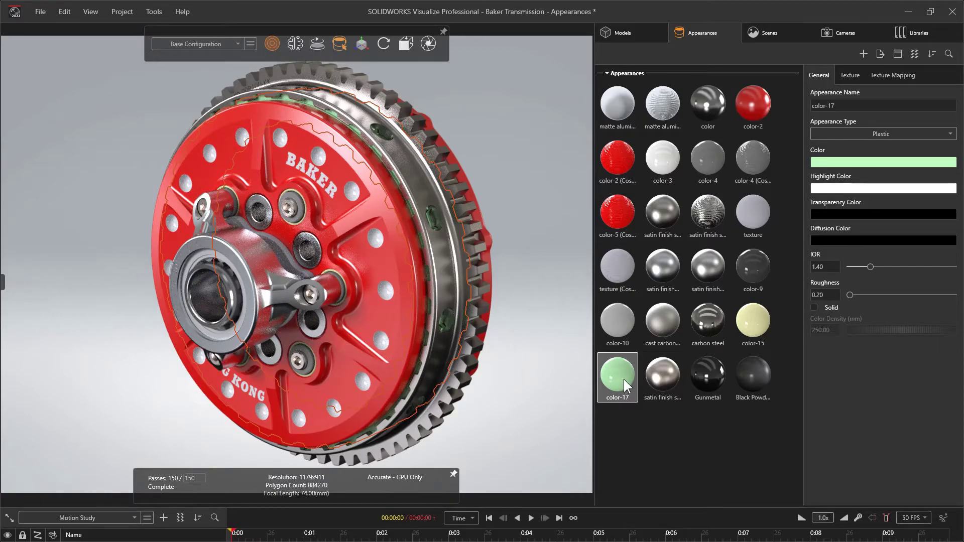
{"action": "left_click_drag", "start_coordinate": [437, 241], "coordinate": [468, 279]}
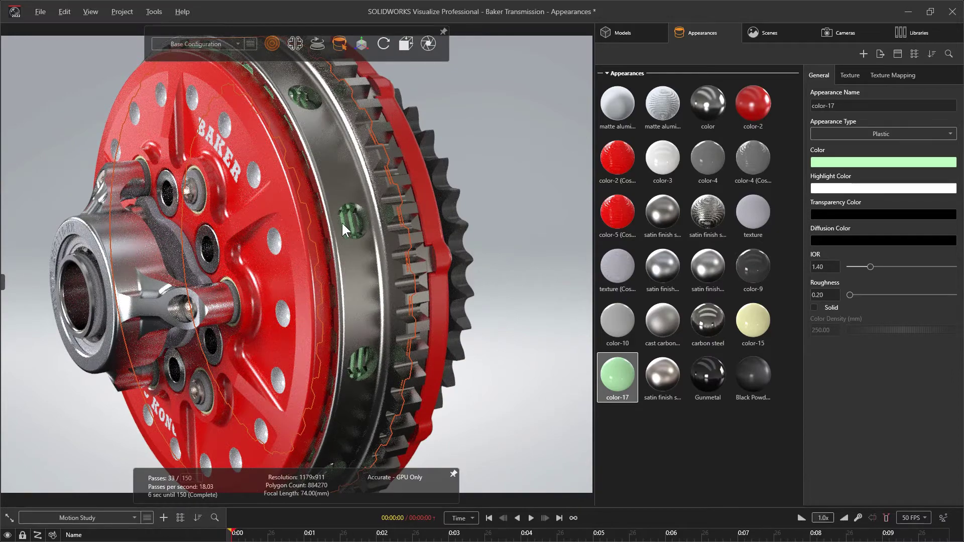
{"action": "left_click", "coordinate": [835, 134]}
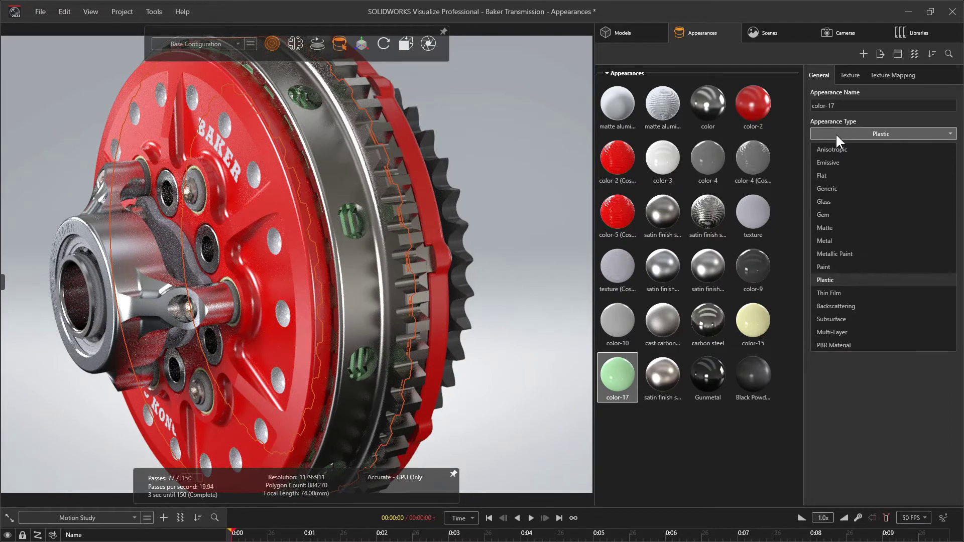
{"action": "left_click", "coordinate": [825, 239]}
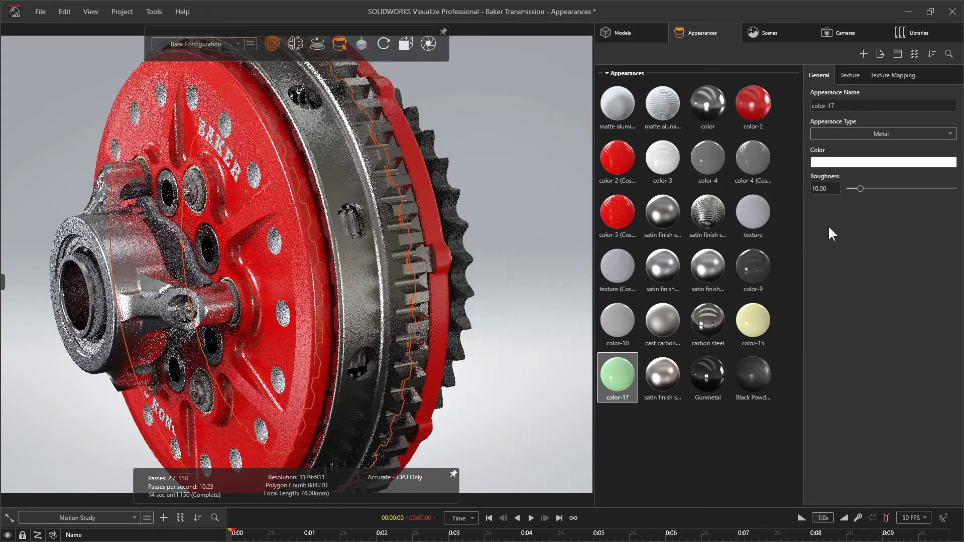
{"action": "left_click", "coordinate": [838, 162]}
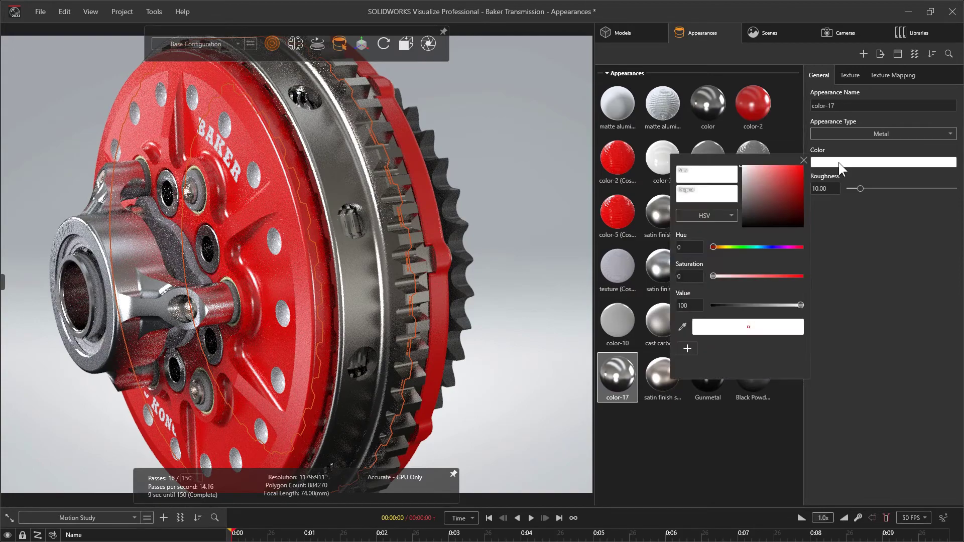
{"action": "left_click", "coordinate": [784, 305]}
{"action": "mouse_move", "coordinate": [858, 189]}
{"action": "left_mouse_down"}
{"action": "mouse_move", "coordinate": [888, 188]}
{"action": "mouse_move", "coordinate": [874, 189]}
{"action": "left_mouse_up"}
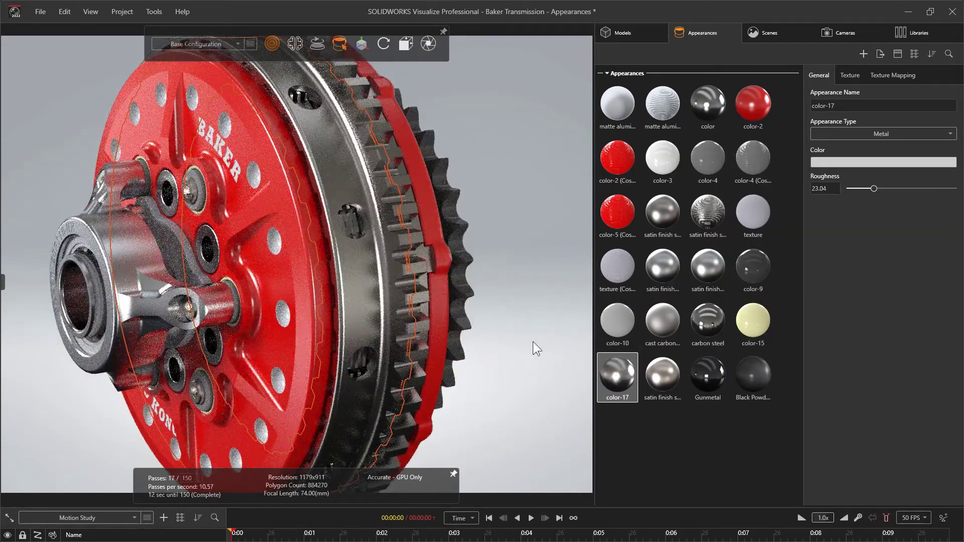
{"action": "left_click", "coordinate": [516, 284]}
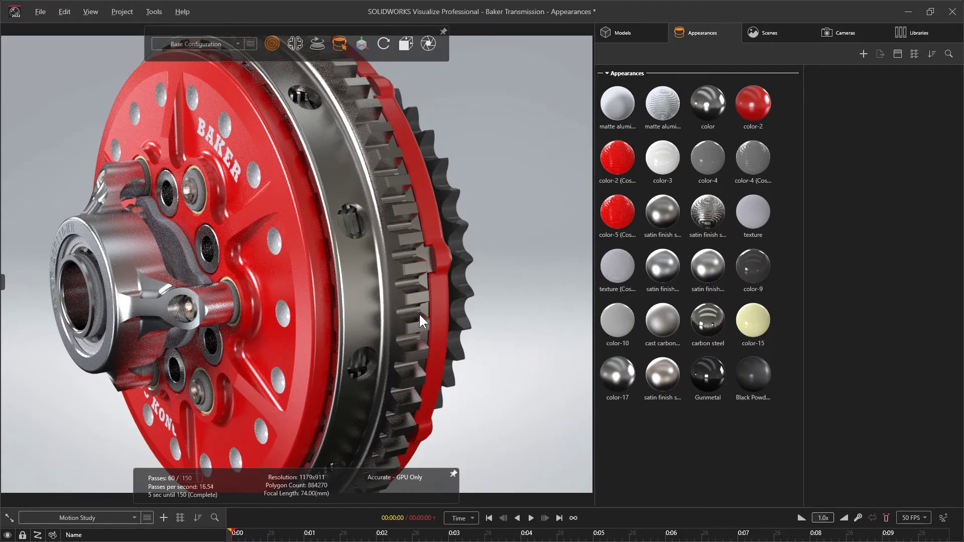
- Apply the Gunmetal appearance to the dark toothed sprocket on the back of the clutch
{"action": "left_click_drag", "start_coordinate": [419, 313], "coordinate": [364, 316]}
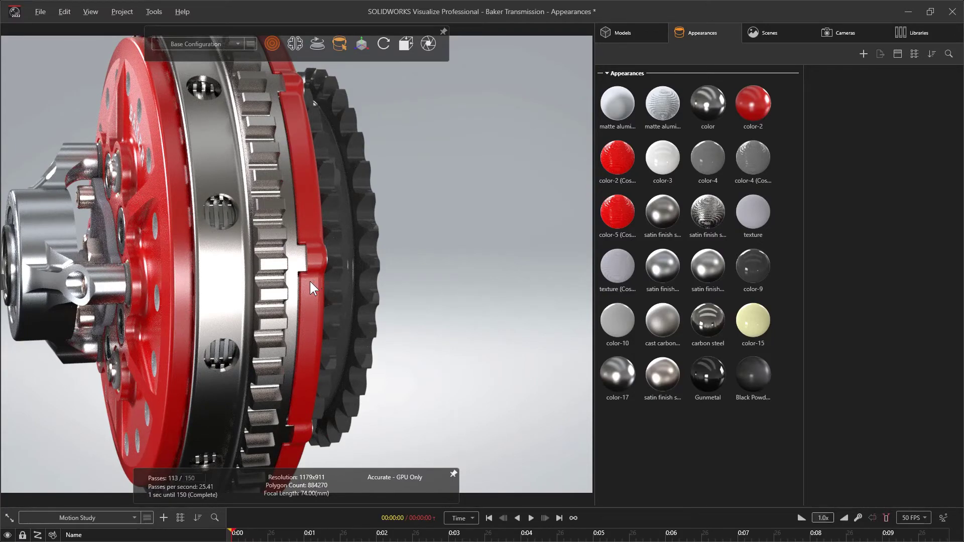
{"action": "left_click_drag", "start_coordinate": [333, 281], "coordinate": [307, 242]}
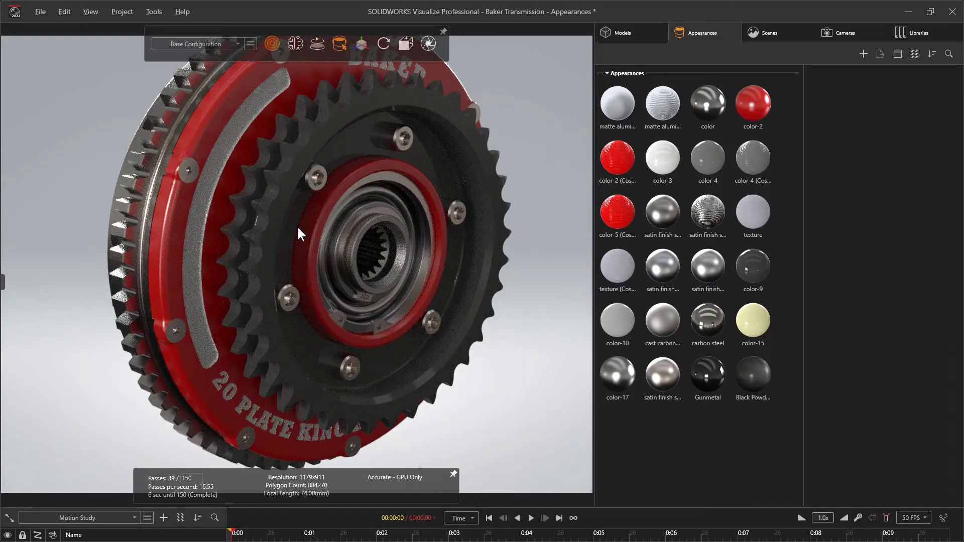
{"action": "left_click_drag", "start_coordinate": [421, 254], "coordinate": [140, 259]}
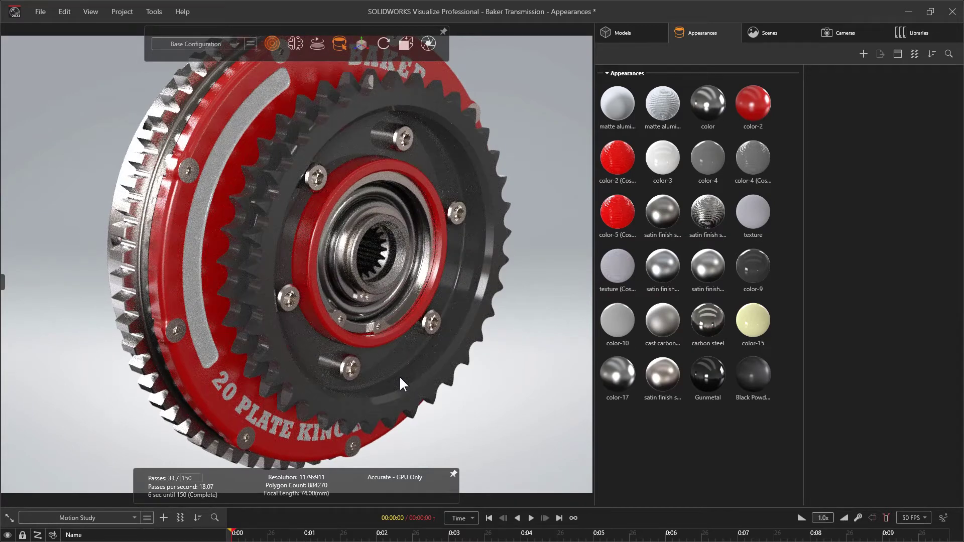
{"action": "left_click", "coordinate": [418, 369]}
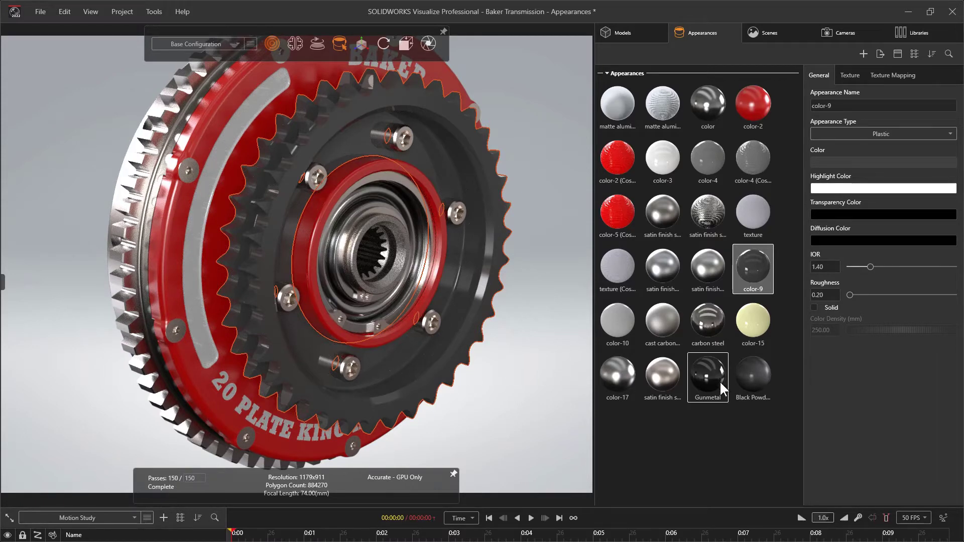
{"action": "left_click_drag", "start_coordinate": [712, 375], "coordinate": [461, 366]}
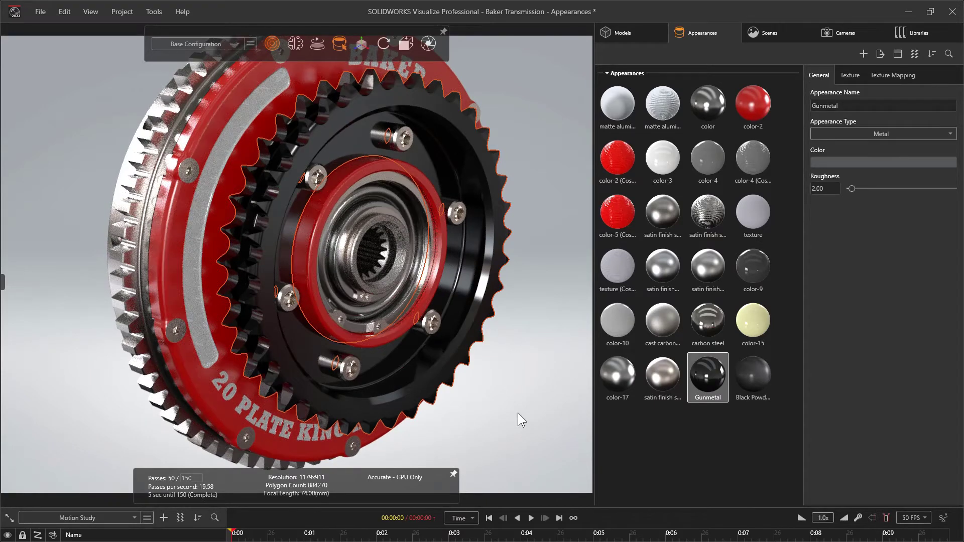
- Change the white color-3 appearance of the lettering and plate recesses to Paint with clearcoat about 28.26 and clearcoat roughness about 32.13
{"action": "left_click", "coordinate": [249, 144]}
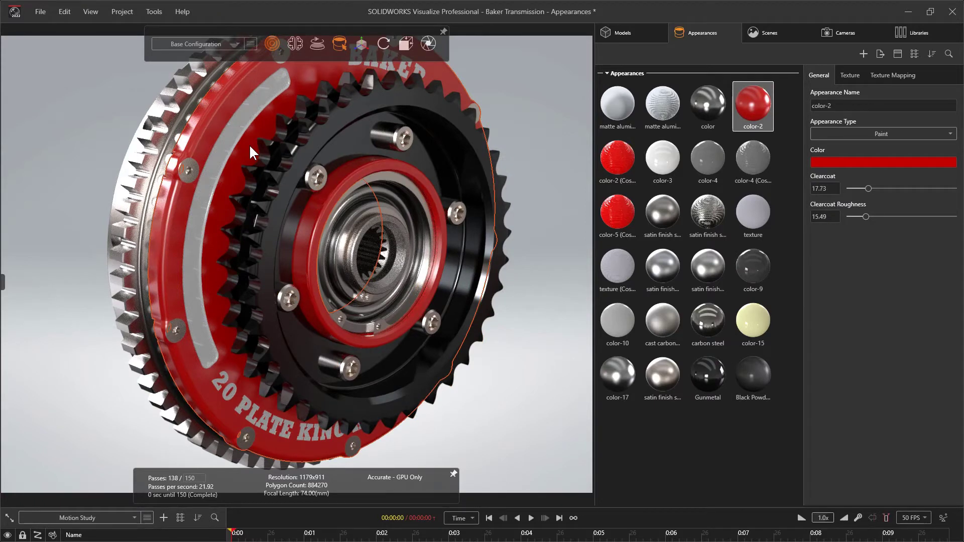
{"action": "left_click", "coordinate": [236, 125]}
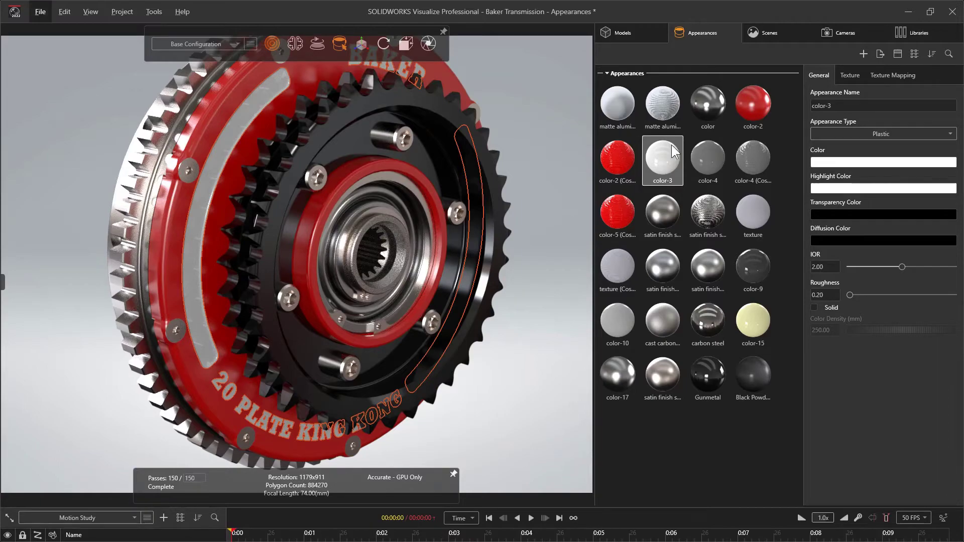
{"action": "left_click_drag", "start_coordinate": [366, 236], "coordinate": [578, 239]}
{"action": "middle_click_drag", "start_coordinate": [579, 238], "coordinate": [645, 241]}
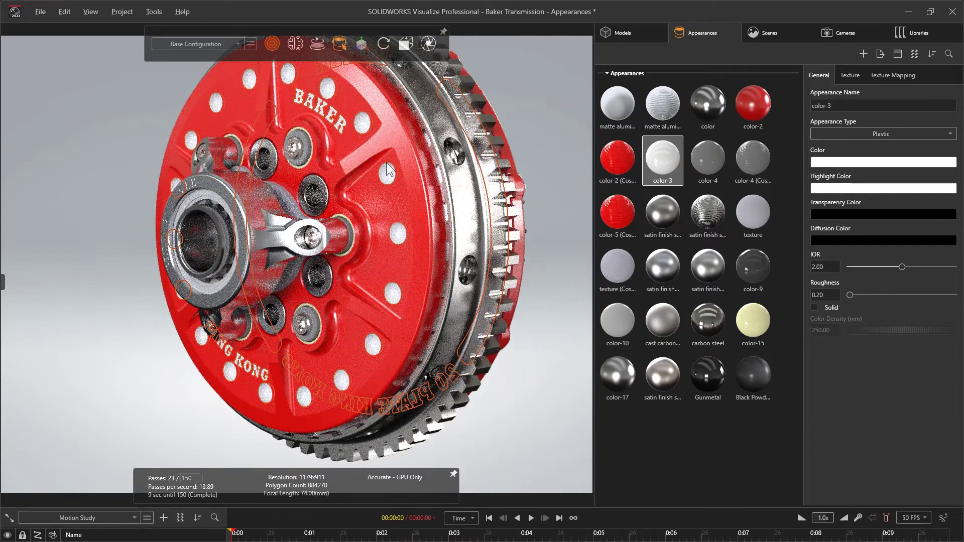
{"action": "left_click", "coordinate": [852, 132]}
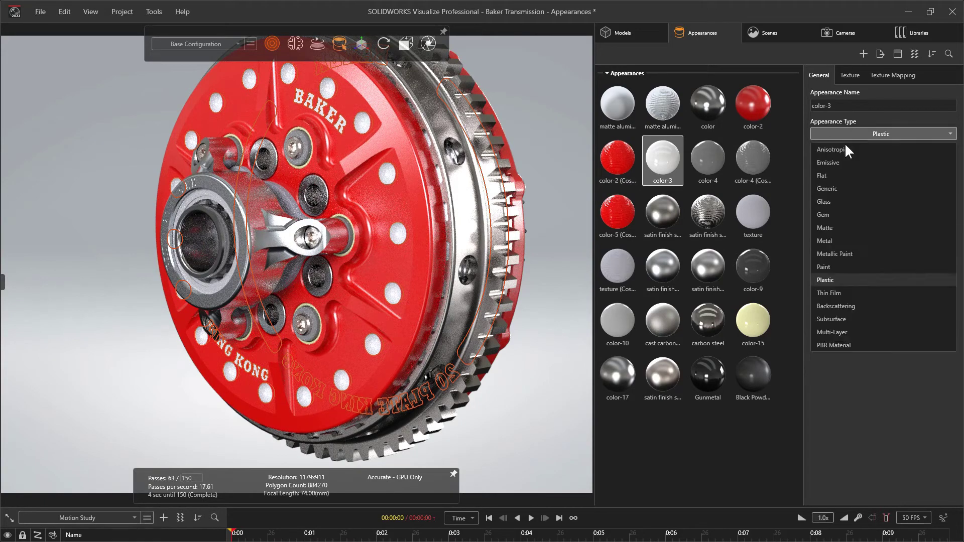
{"action": "left_click", "coordinate": [833, 264]}
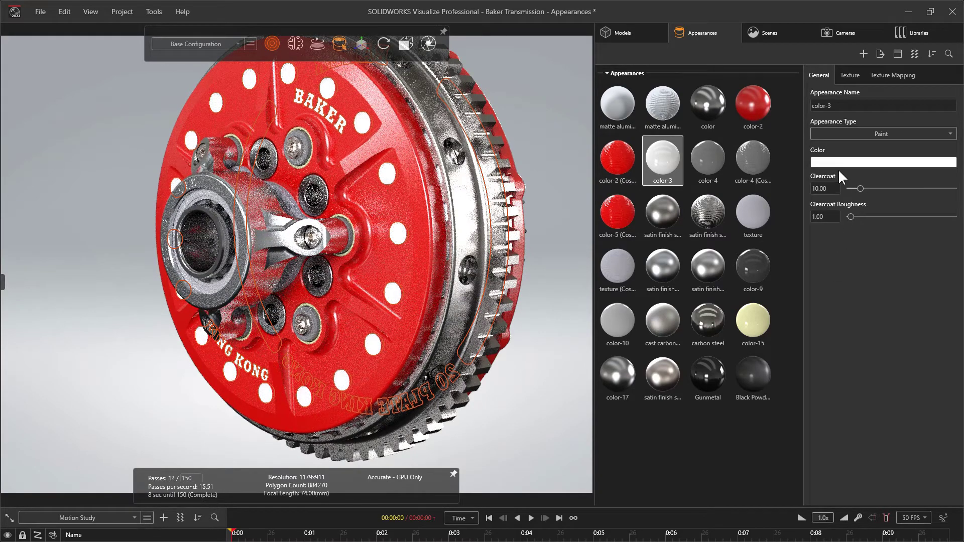
{"action": "left_click", "coordinate": [878, 189]}
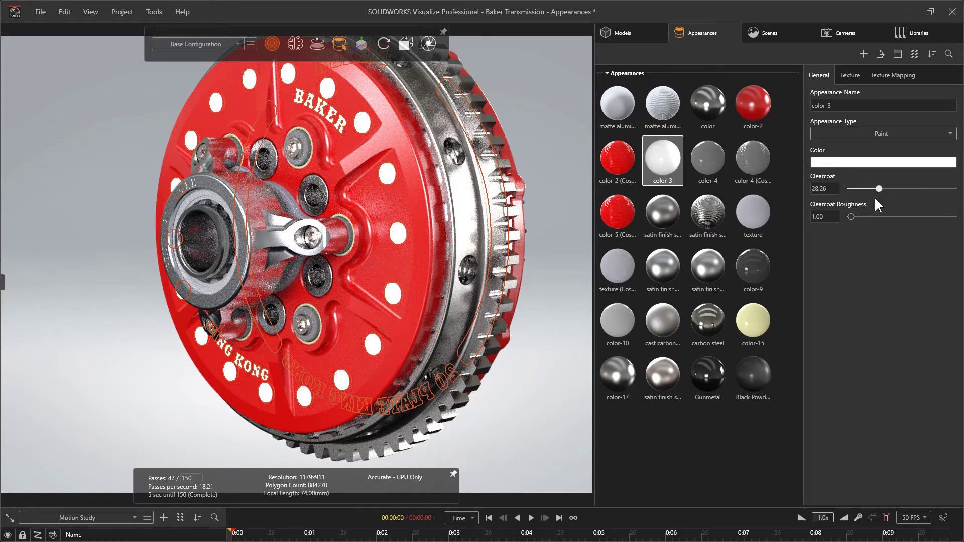
{"action": "left_click", "coordinate": [882, 216]}
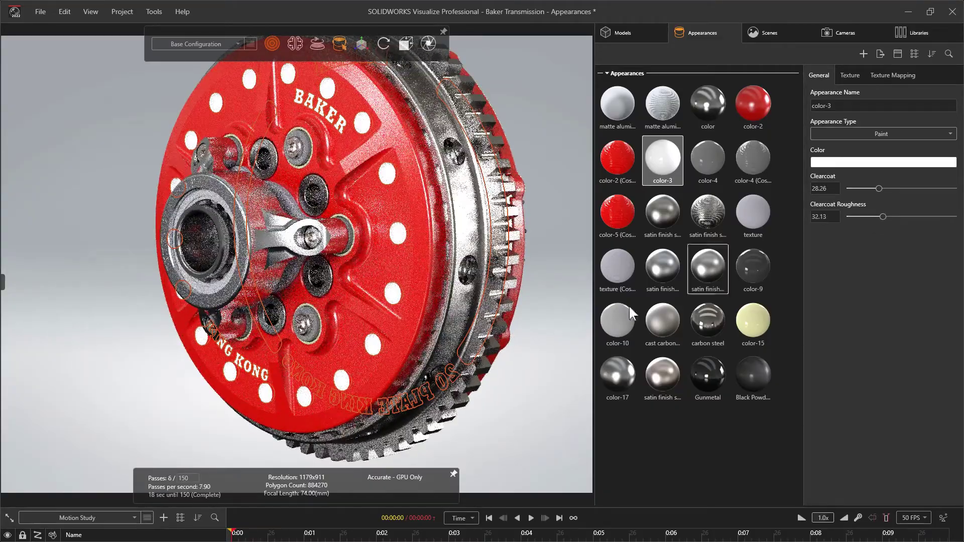
- Apply Gunmetal to the hollow cylindrical posts in the red plate, the hub's inner bearing ring and the three-armed central hub
{"action": "left_click_drag", "start_coordinate": [324, 347], "coordinate": [379, 302]}
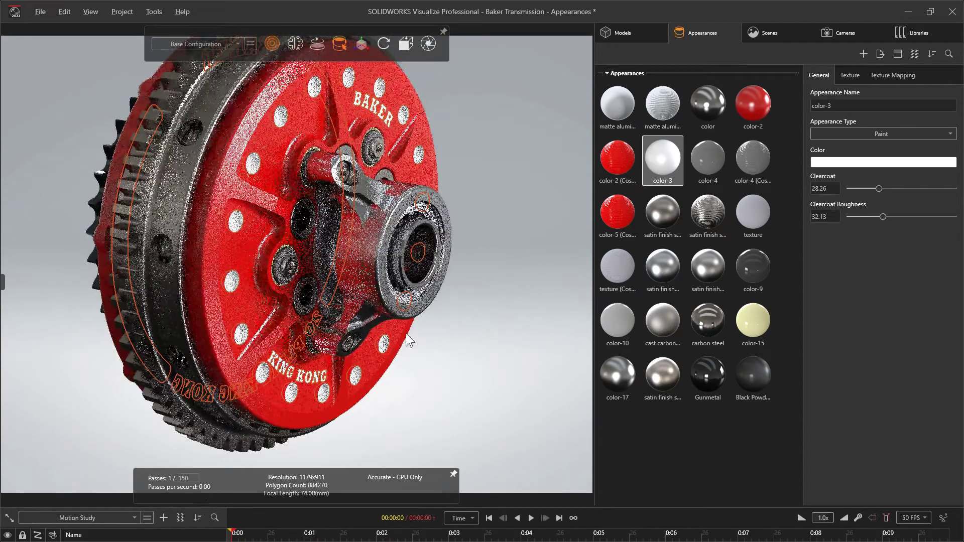
{"action": "left_click", "coordinate": [463, 414]}
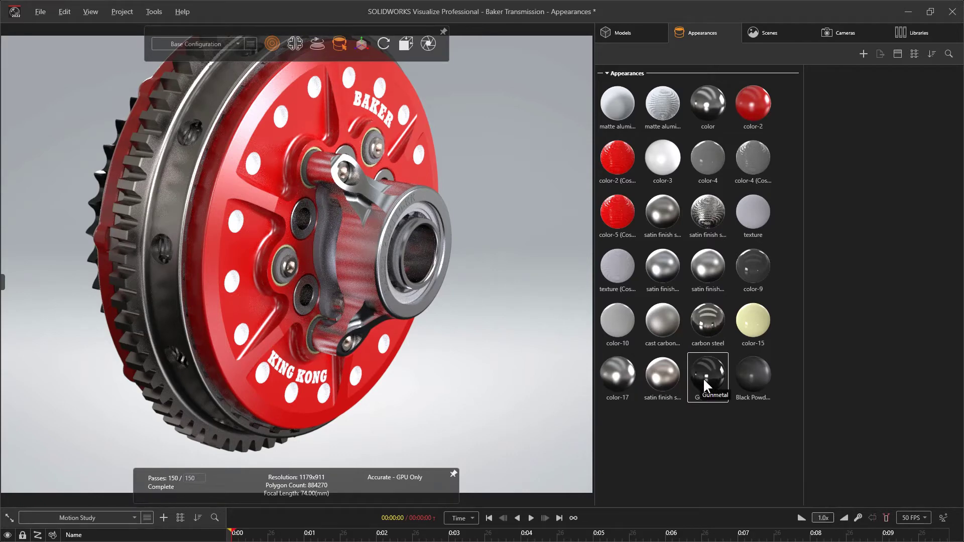
{"action": "left_click_drag", "start_coordinate": [704, 380], "coordinate": [303, 301]}
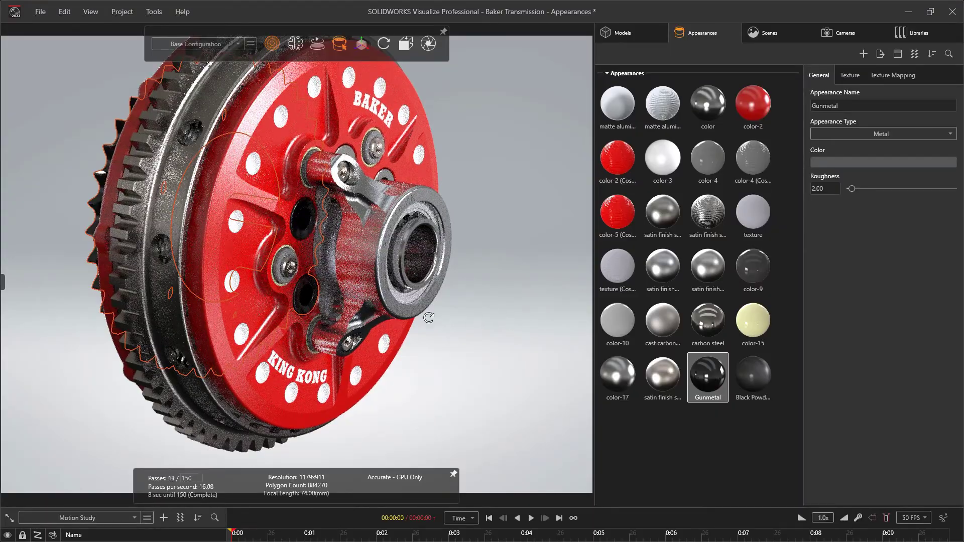
{"action": "left_click_drag", "start_coordinate": [428, 318], "coordinate": [291, 318]}
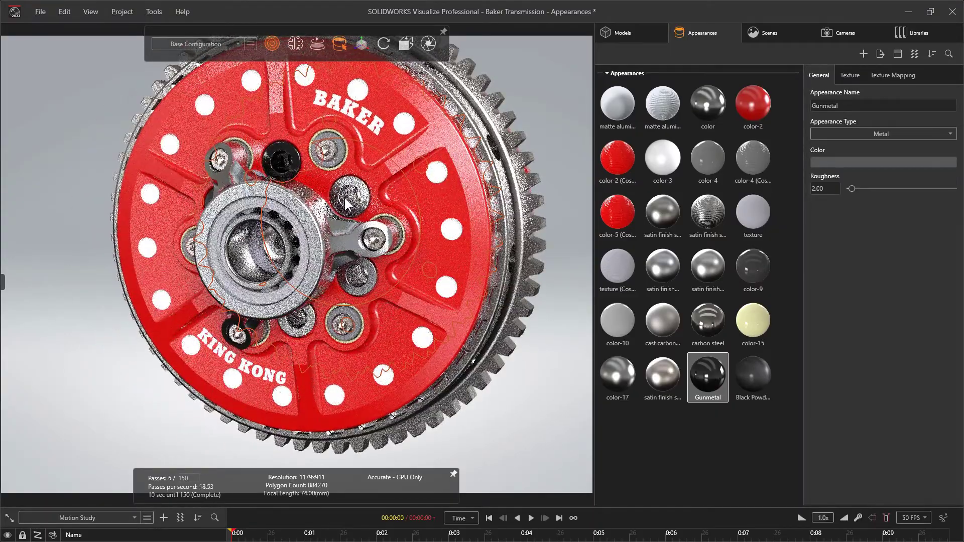
{"action": "right_click", "coordinate": [367, 282], "text": "shift"}
{"action": "right_click", "coordinate": [298, 325], "text": "shift"}
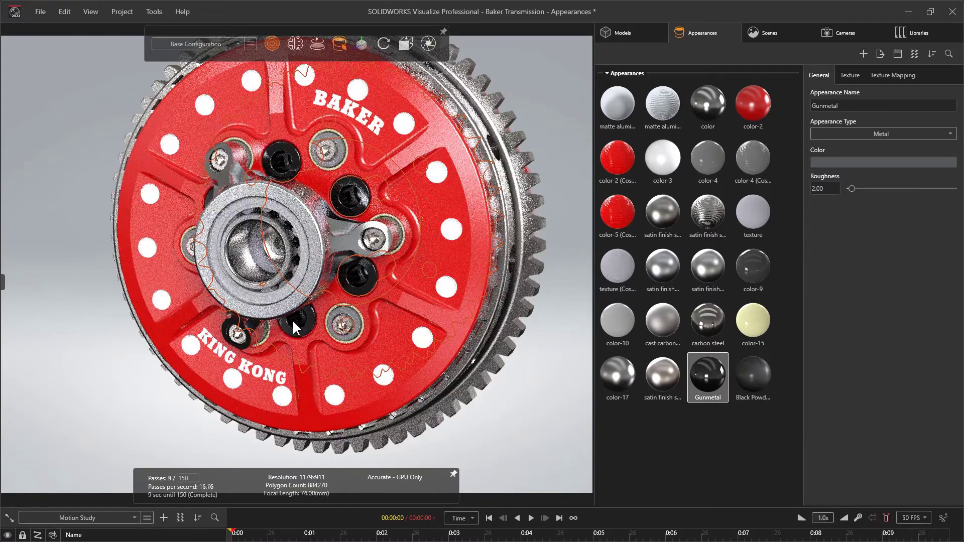
{"action": "right_click", "coordinate": [291, 283], "text": "shift"}
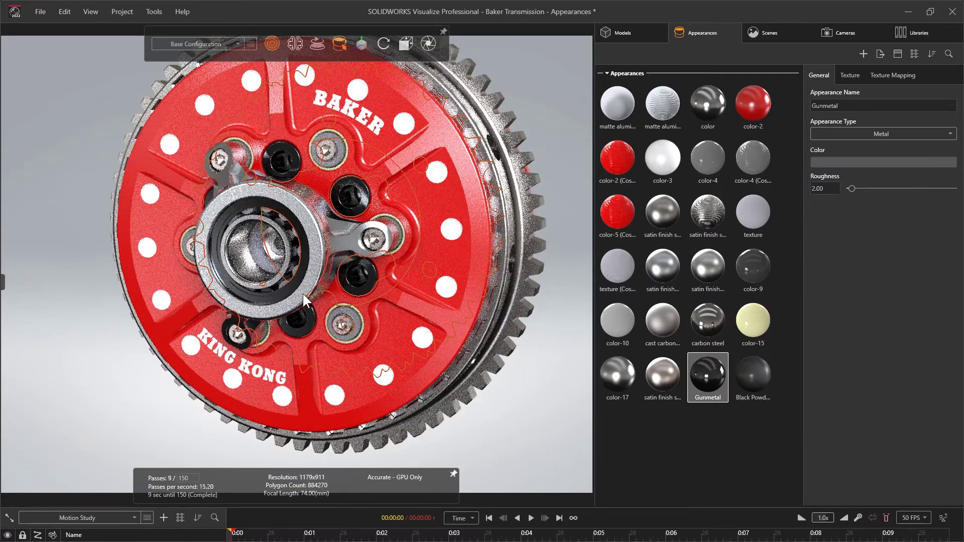
{"action": "right_click", "coordinate": [303, 292], "text": "shift"}
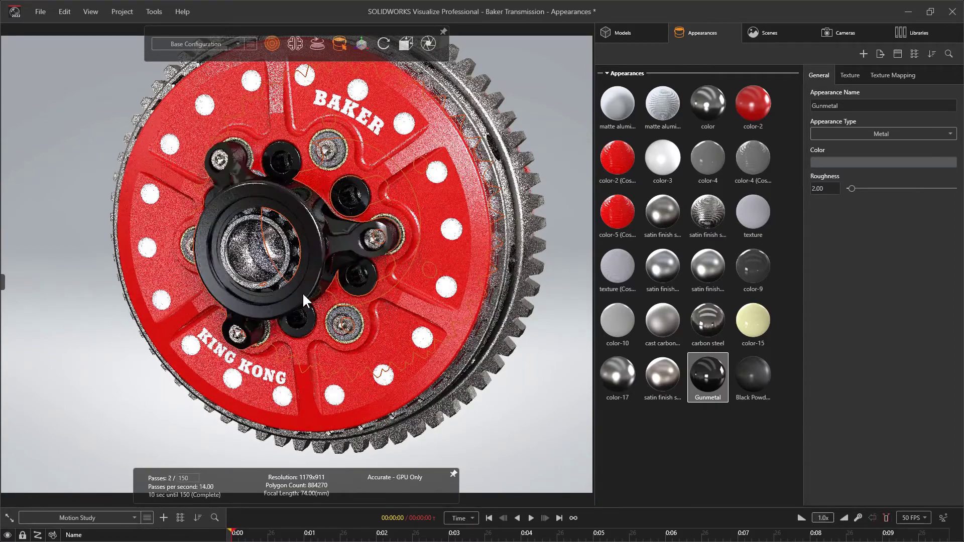
- Change the bearing rollers' color-4 appearance to Metal with roughness about 34.54 and an HSV color value of 78
{"action": "left_click", "coordinate": [281, 217]}
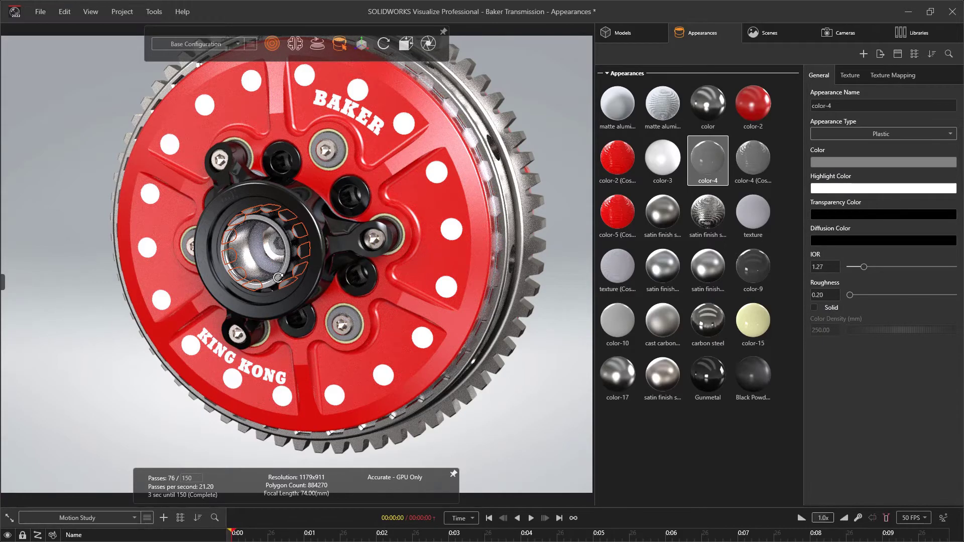
{"action": "left_click_drag", "start_coordinate": [278, 277], "coordinate": [517, 248]}
{"action": "left_click", "coordinate": [843, 135]}
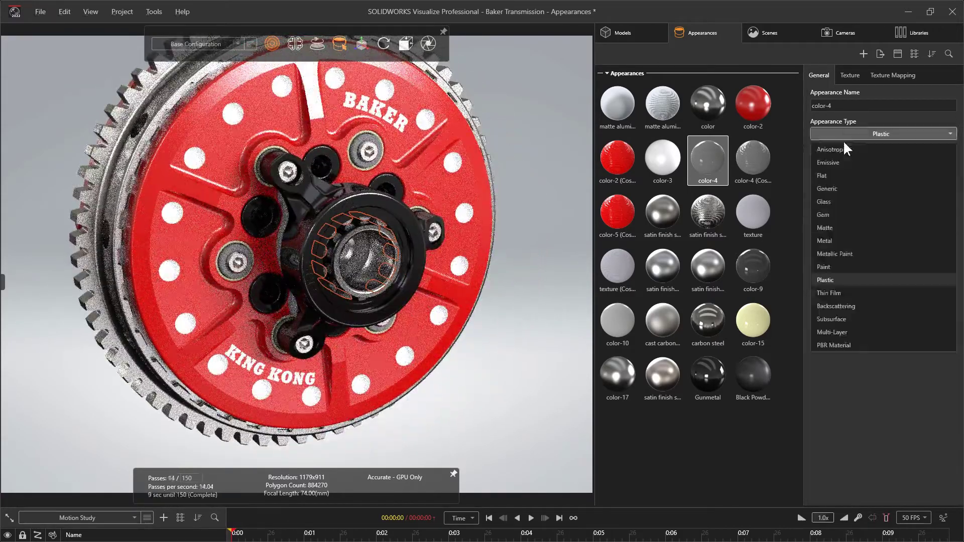
{"action": "left_click", "coordinate": [836, 237]}
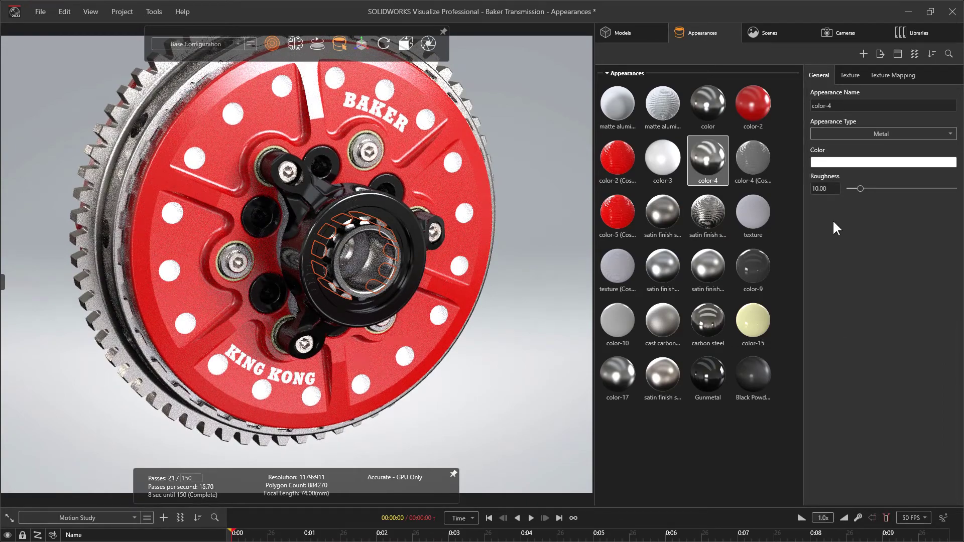
{"action": "left_click_drag", "start_coordinate": [860, 189], "coordinate": [886, 189]}
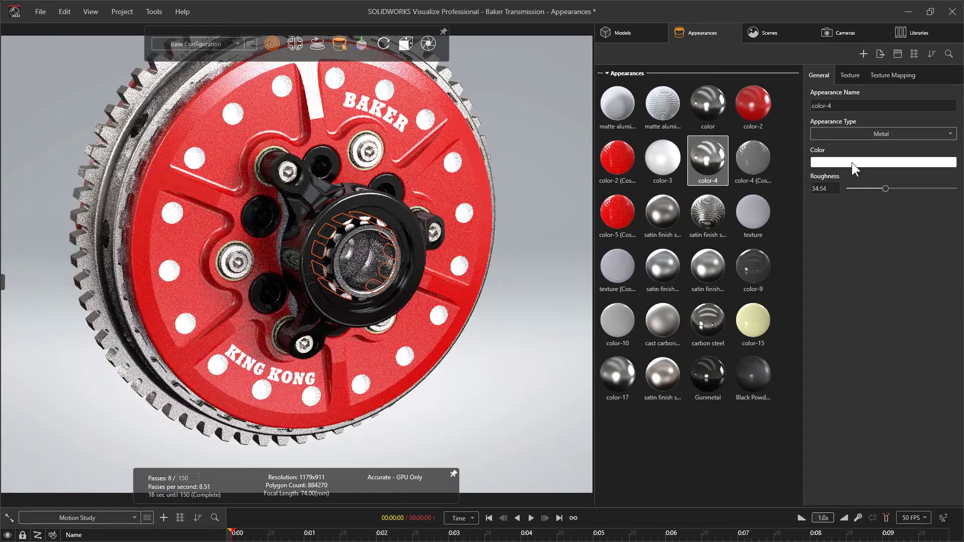
{"action": "left_click", "coordinate": [851, 161]}
{"action": "left_click", "coordinate": [782, 305]}
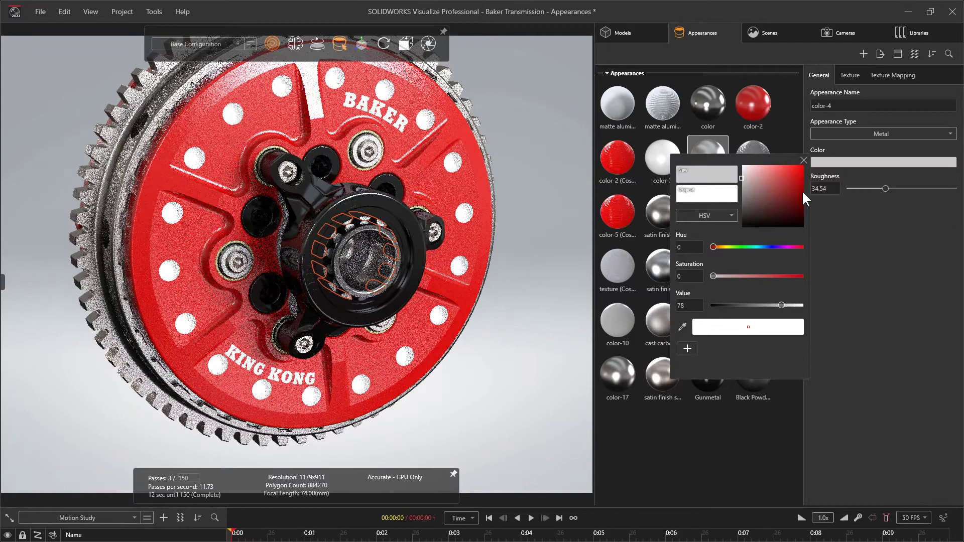
{"action": "left_click", "coordinate": [803, 160]}
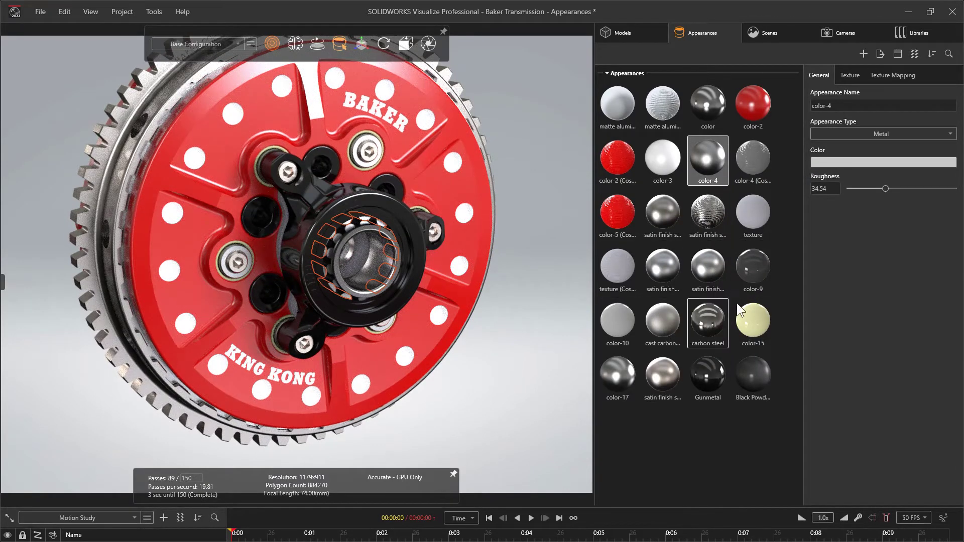
- Change the pale yellow color-15 appearance on the clutch bolts' surrounding rings to Metal with an HSV color value of 79
{"action": "left_click", "coordinate": [758, 318]}
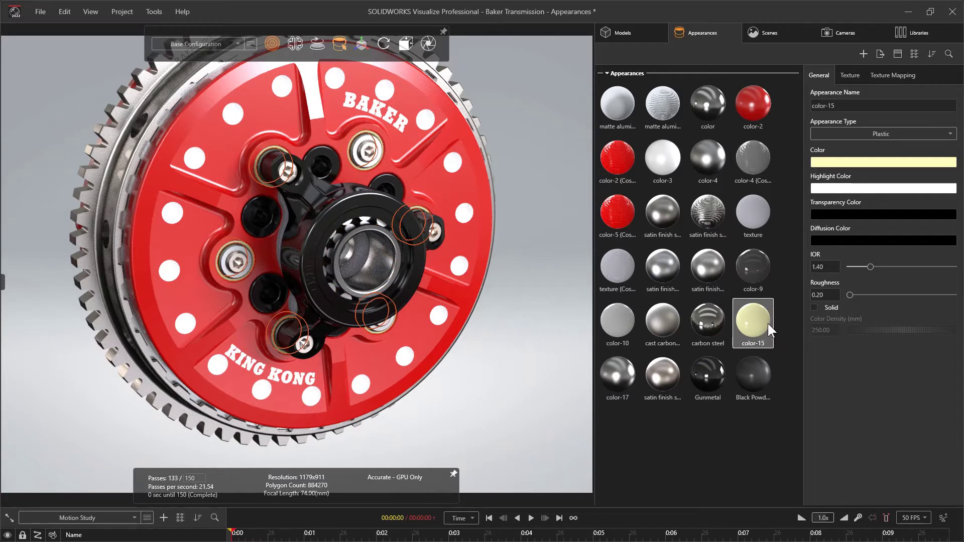
{"action": "left_click", "coordinate": [847, 131]}
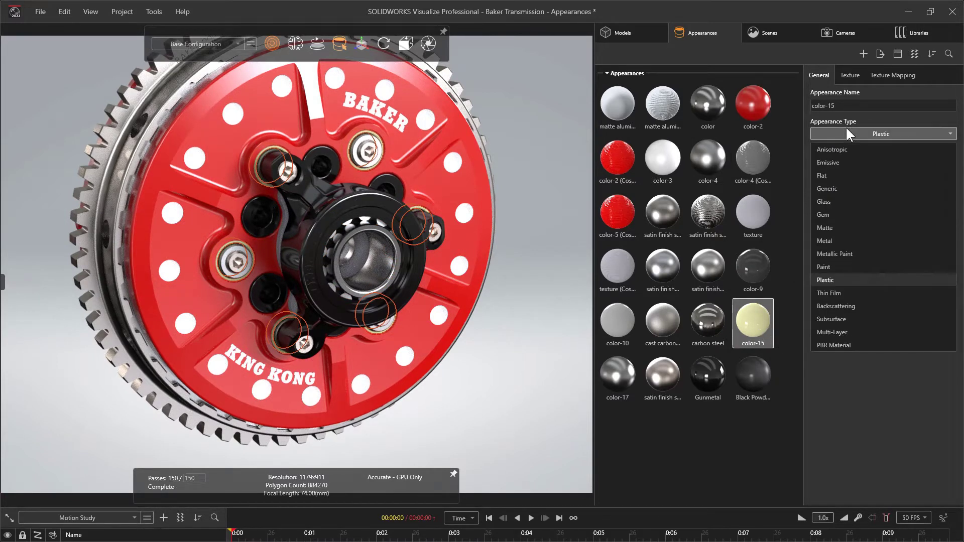
{"action": "left_click", "coordinate": [822, 240]}
{"action": "left_click", "coordinate": [836, 162]}
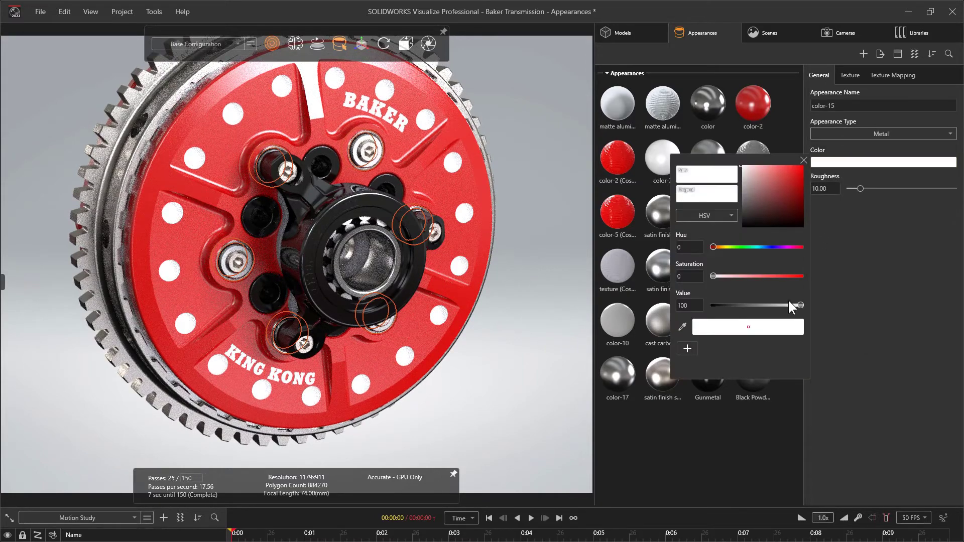
{"action": "left_click_drag", "start_coordinate": [787, 303], "coordinate": [782, 306]}
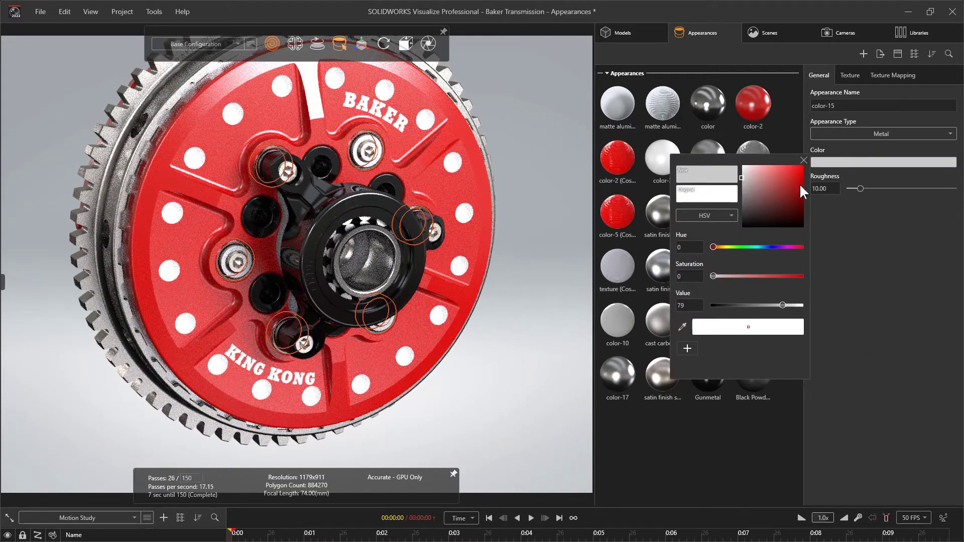
{"action": "left_click", "coordinate": [803, 160]}
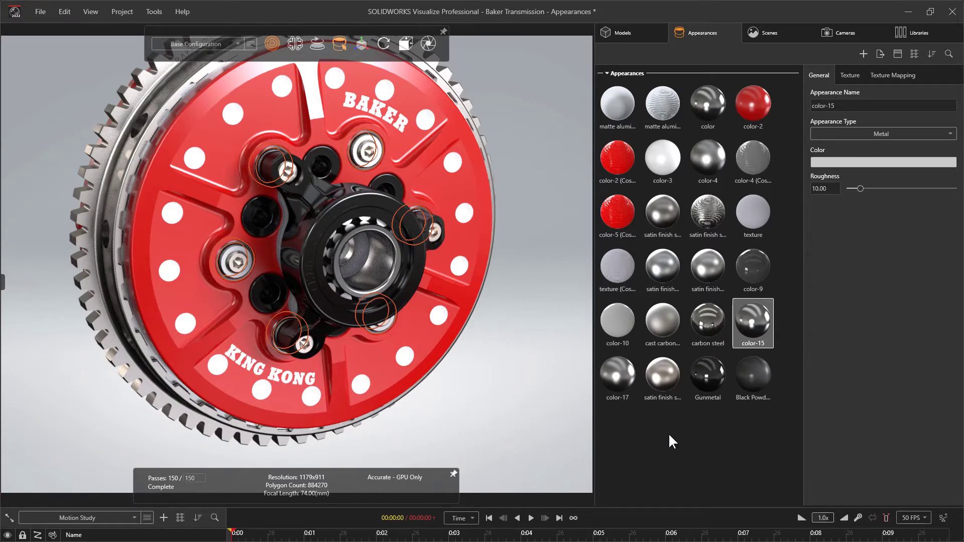
- Delete all unused appearances and textures from the project
{"action": "right_click", "coordinate": [619, 424]}
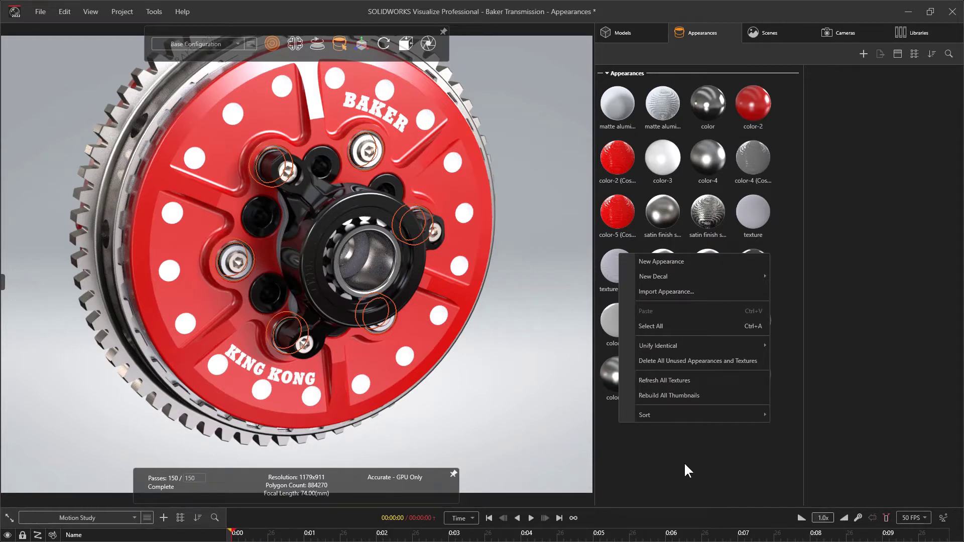
{"action": "left_click", "coordinate": [755, 361]}
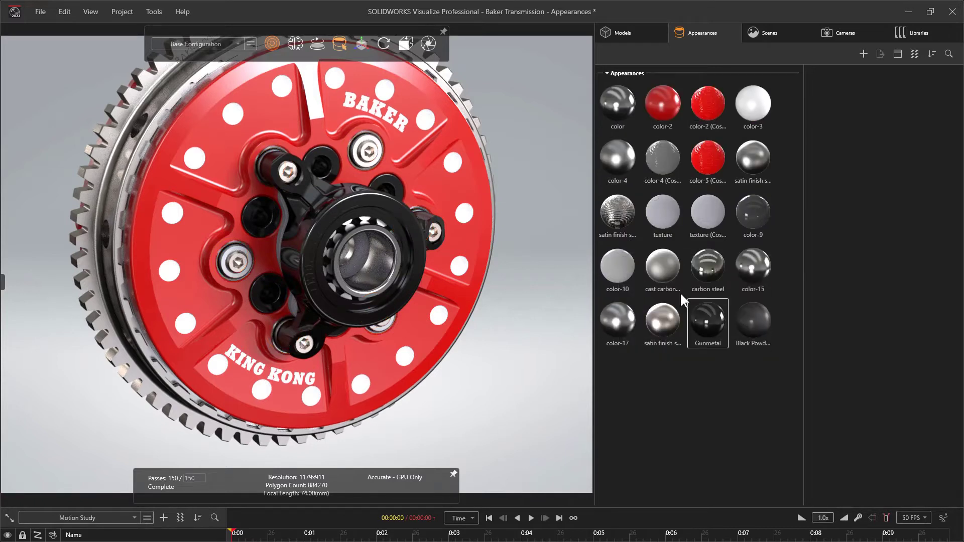
- Apply Gunmetal to the surface inside the hub bore and the central nut's hex socket, and remove the appearances left unused
{"action": "left_click", "coordinate": [707, 221]}
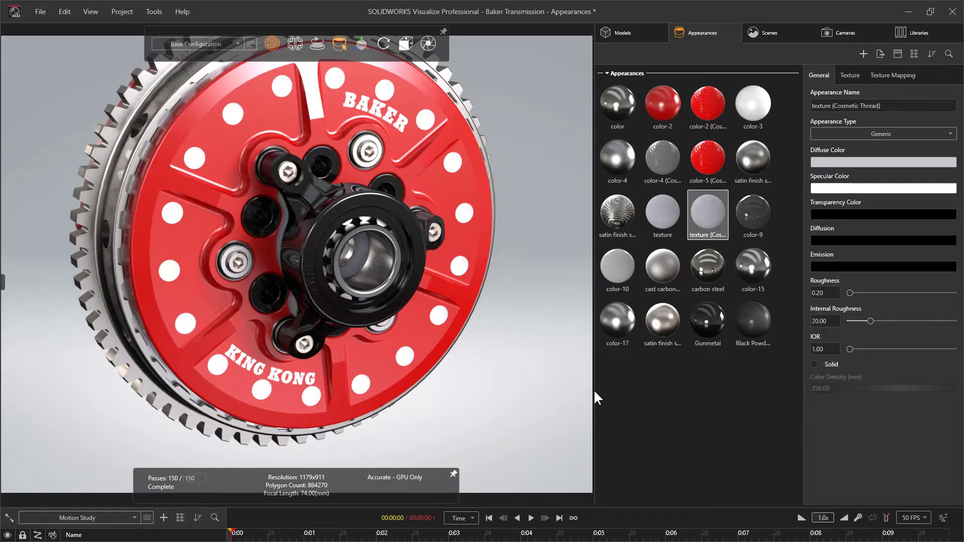
{"action": "left_click_drag", "start_coordinate": [266, 306], "coordinate": [175, 329]}
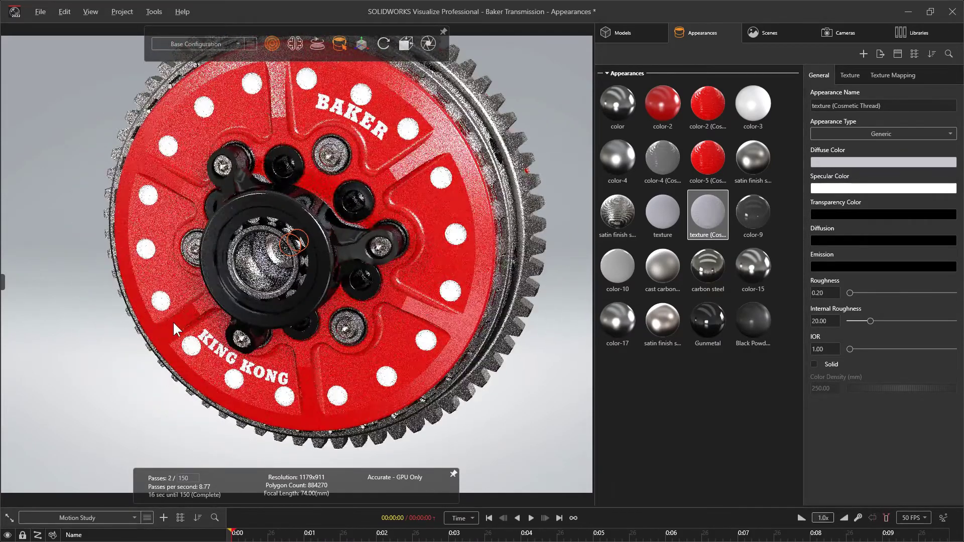
{"action": "scroll", "coordinate": [276, 221], "scroll_direction": "up", "scroll_amount": 3}
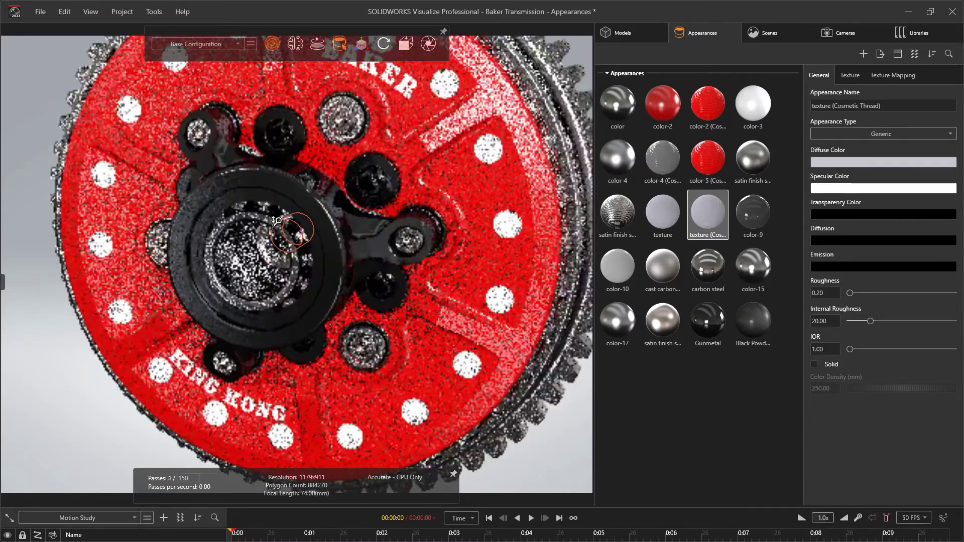
{"action": "scroll", "coordinate": [275, 221], "scroll_direction": "up", "scroll_amount": 4}
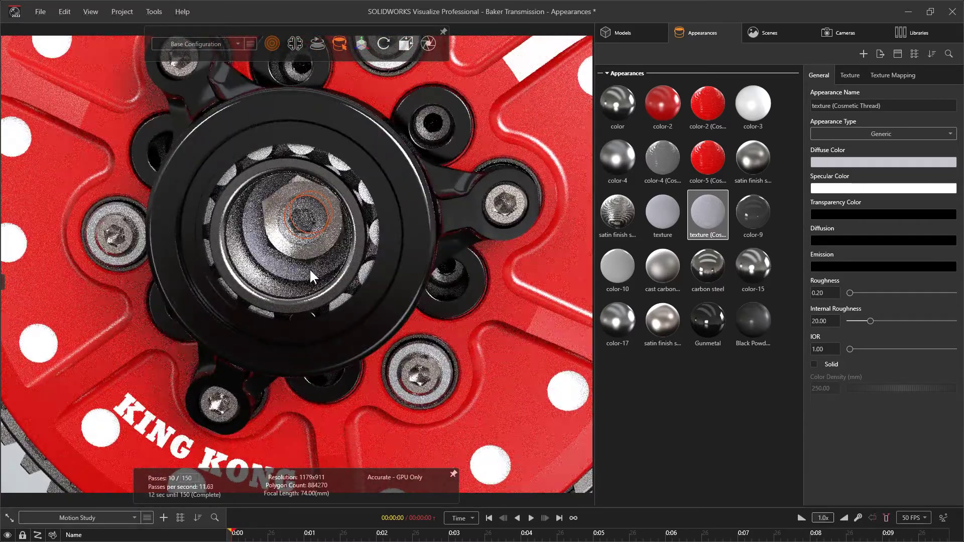
{"action": "left_click", "coordinate": [310, 272]}
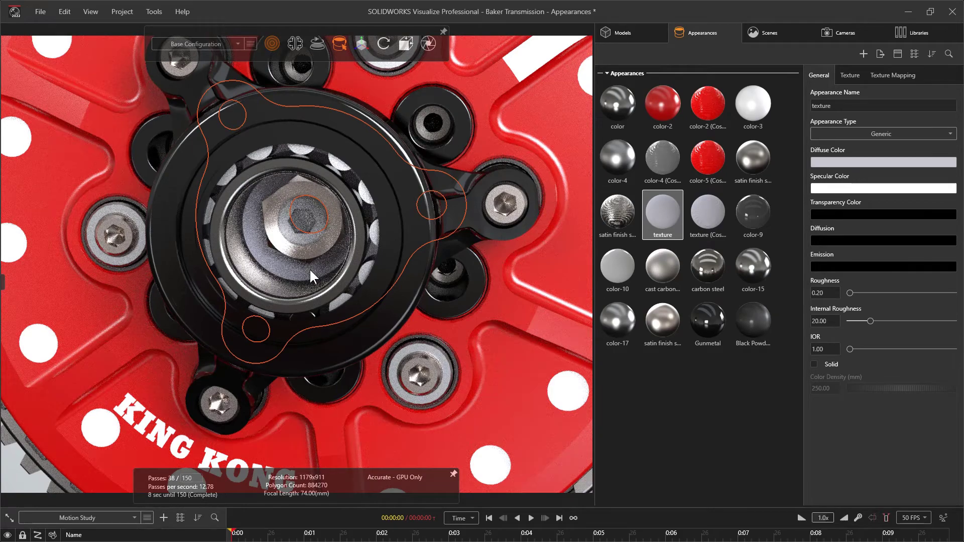
{"action": "left_click", "coordinate": [395, 305]}
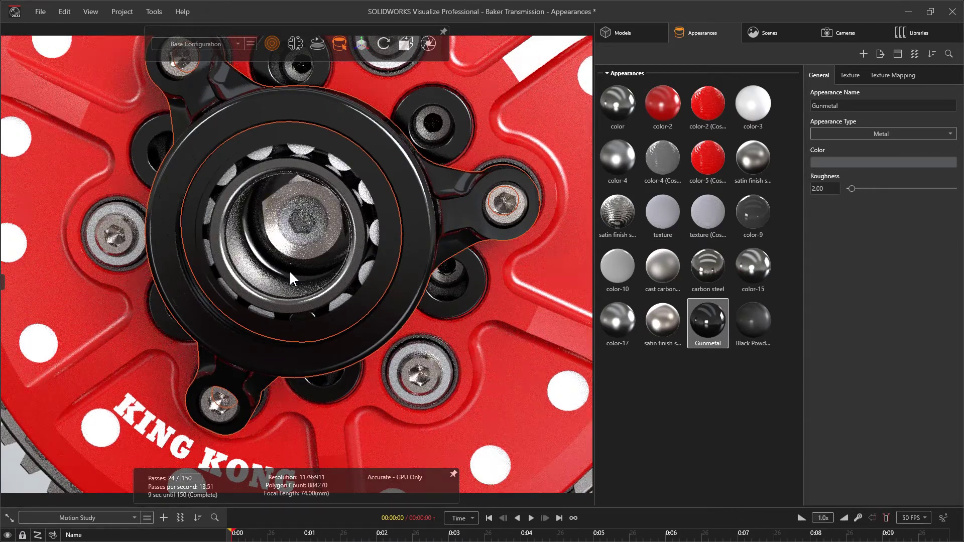
{"action": "left_click", "coordinate": [311, 235]}
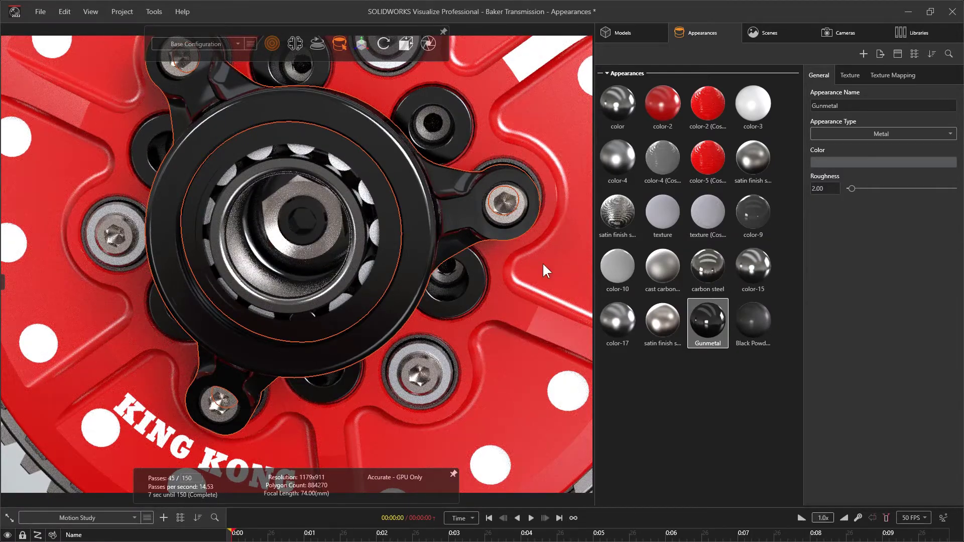
{"action": "right_click", "coordinate": [658, 368]}
{"action": "left_click", "coordinate": [703, 476]}
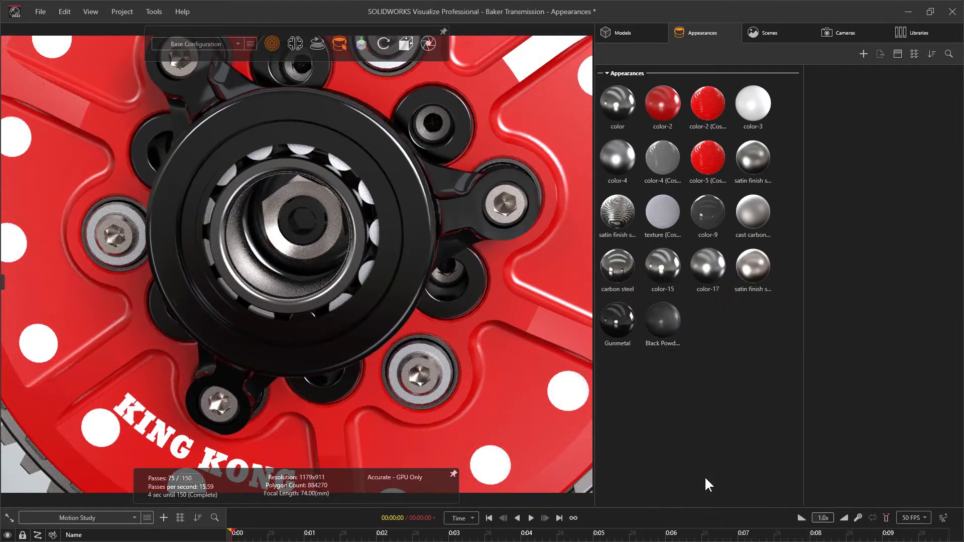
- Change the texture (Cosmetic Thread) appearance to Metal with an HSV color saturation of 0 and value of 64
{"action": "left_click", "coordinate": [658, 221]}
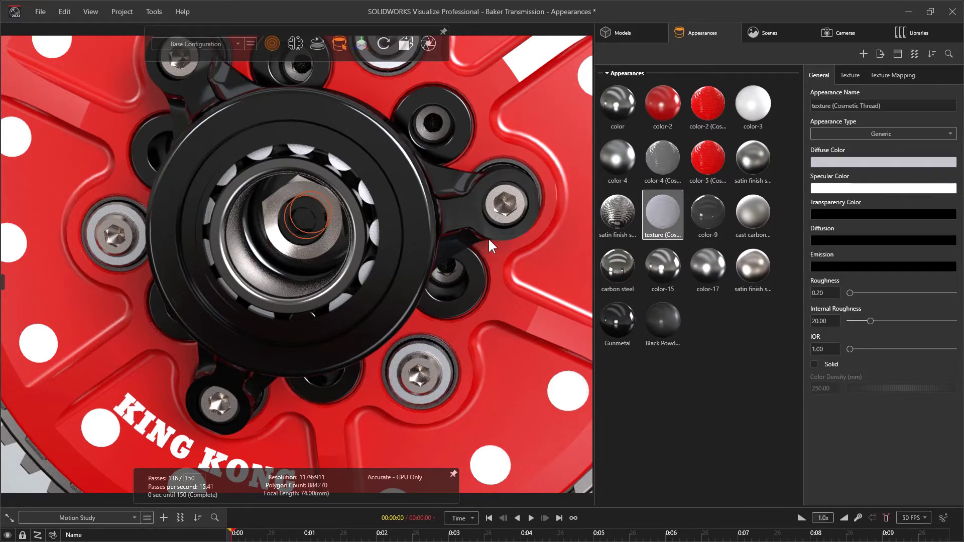
{"action": "left_click_drag", "start_coordinate": [366, 236], "coordinate": [490, 251]}
{"action": "left_click", "coordinate": [853, 133]}
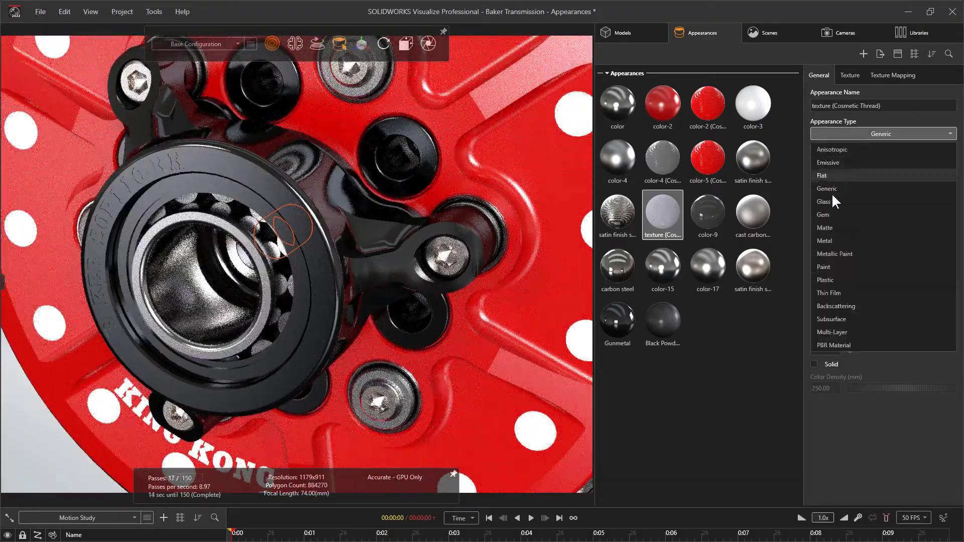
{"action": "left_click", "coordinate": [829, 241]}
{"action": "left_click", "coordinate": [833, 164]}
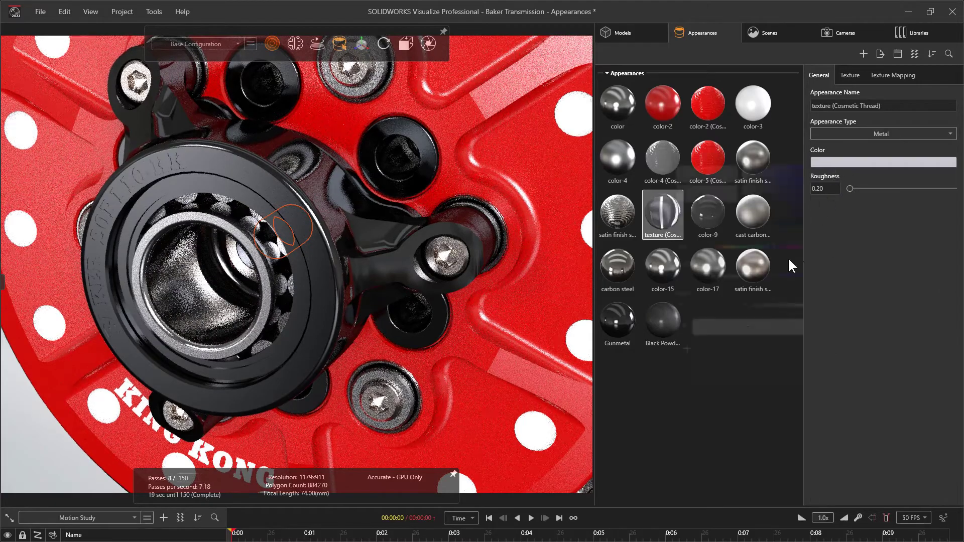
{"action": "left_click_drag", "start_coordinate": [784, 305], "coordinate": [769, 305]}
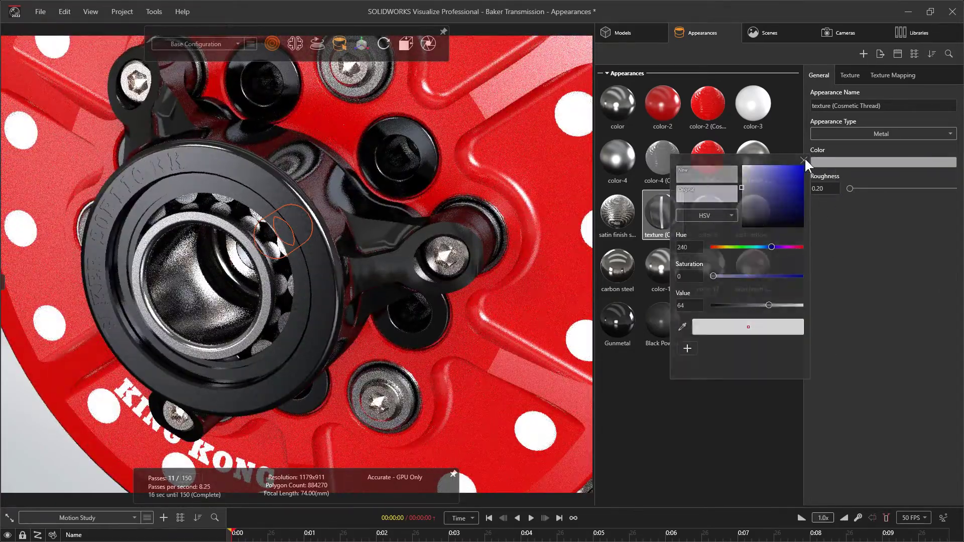
{"action": "left_click", "coordinate": [803, 160]}
{"action": "left_click", "coordinate": [743, 367]}
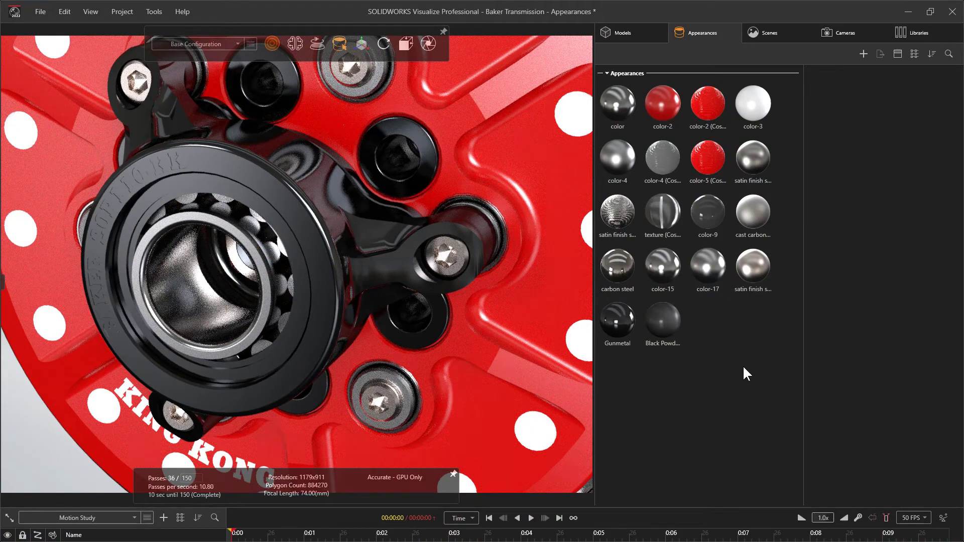
- Check from several angles where the satin finish stainless steel and texture cosmetic thread appearances are used on the clutch
{"action": "scroll", "coordinate": [447, 334], "scroll_direction": "down", "scroll_amount": 5}
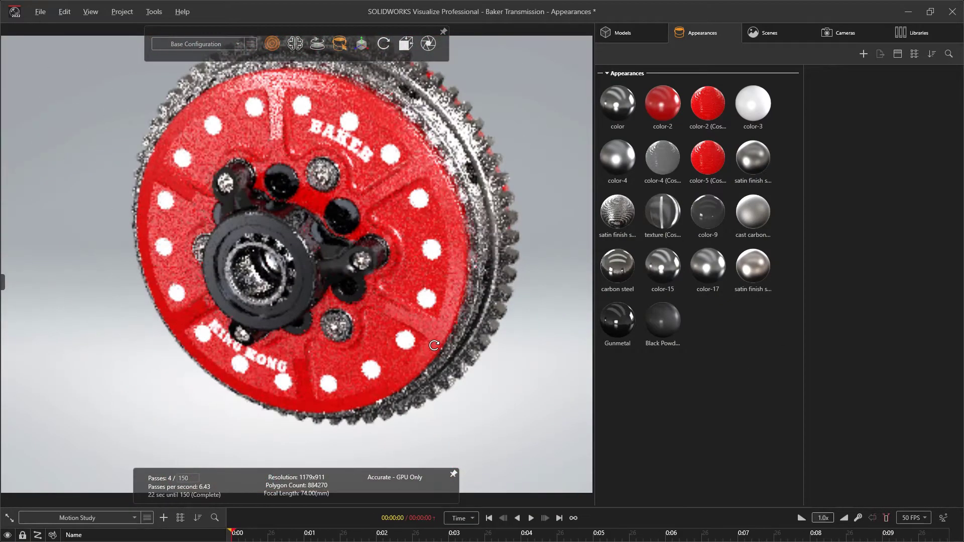
{"action": "left_click", "coordinate": [615, 204]}
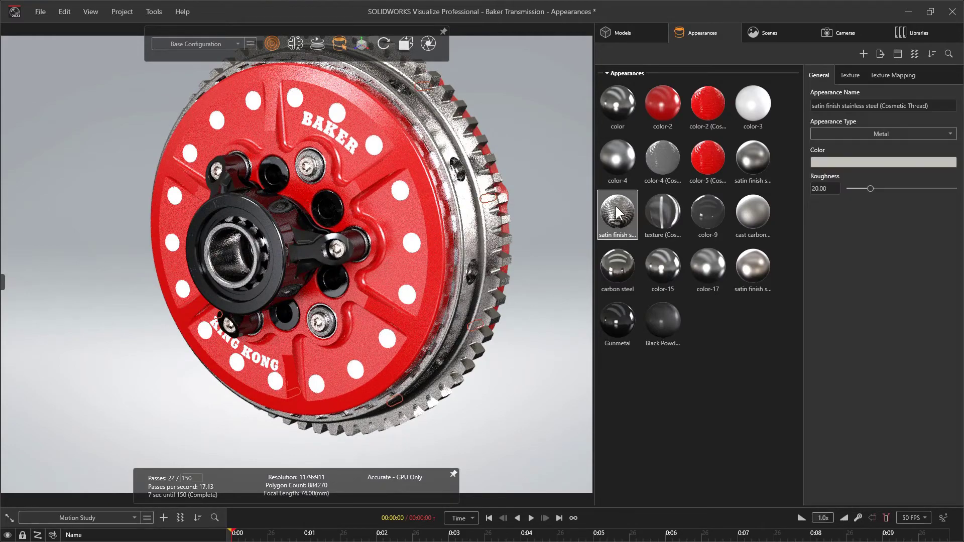
{"action": "left_click_drag", "start_coordinate": [545, 217], "coordinate": [502, 244]}
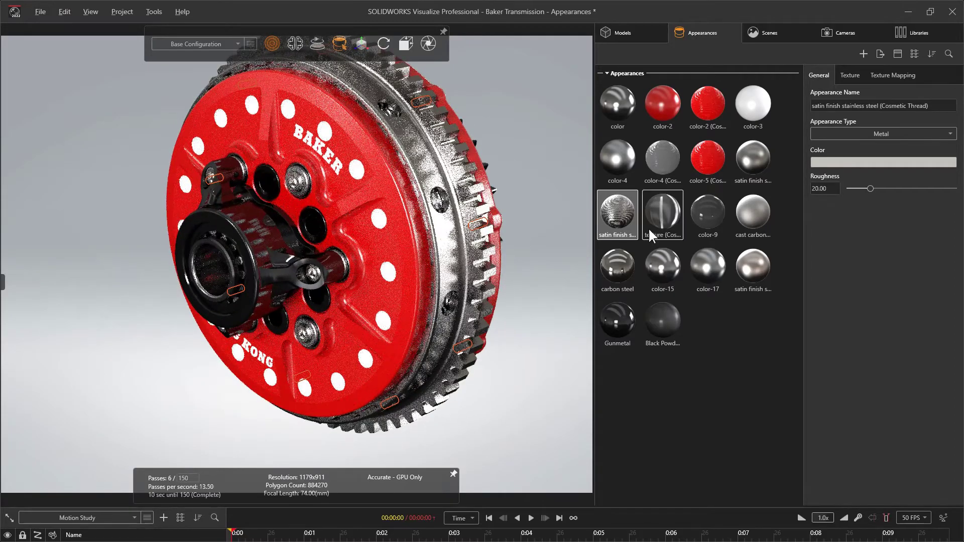
{"action": "left_click", "coordinate": [657, 216]}
{"action": "left_click_drag", "start_coordinate": [382, 276], "coordinate": [403, 267]}
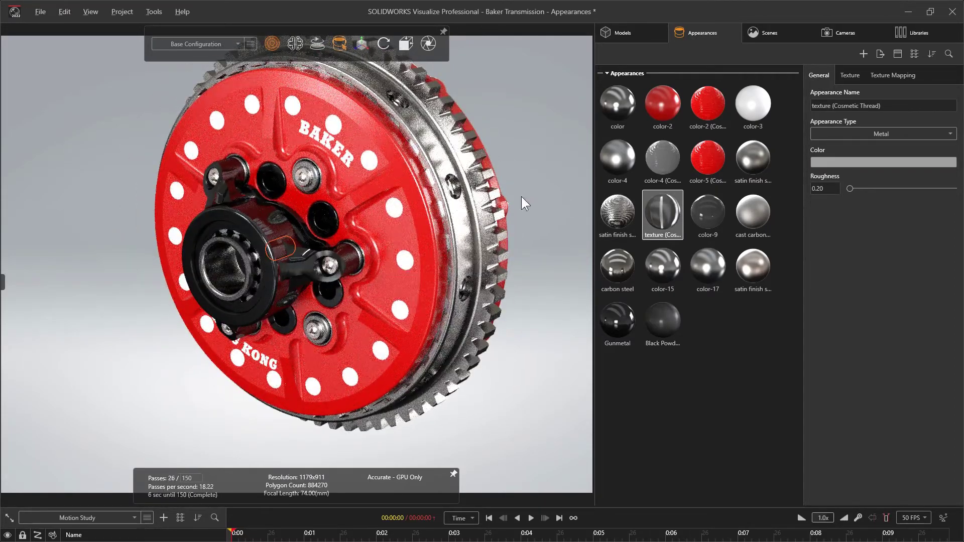
{"action": "left_click_drag", "start_coordinate": [521, 197], "coordinate": [544, 194]}
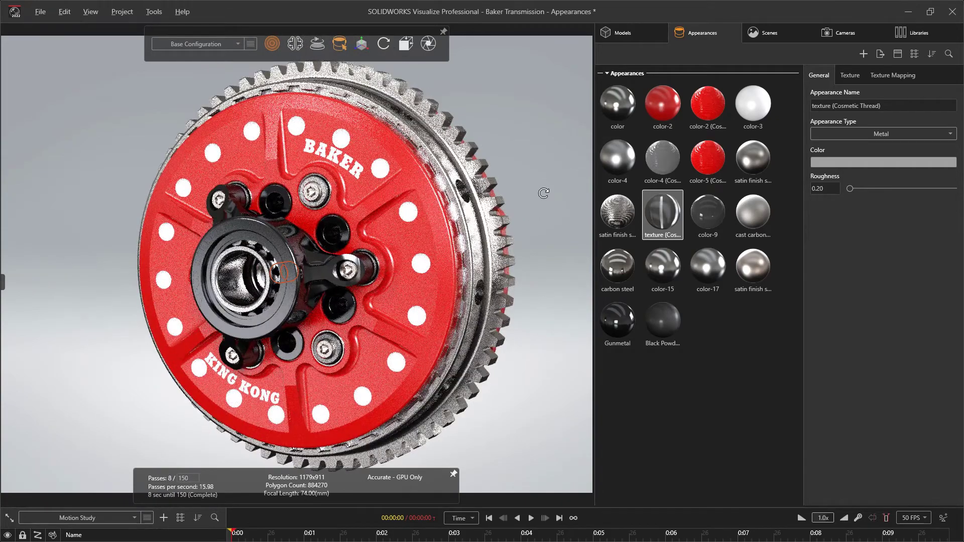
{"action": "left_click", "coordinate": [583, 194]}
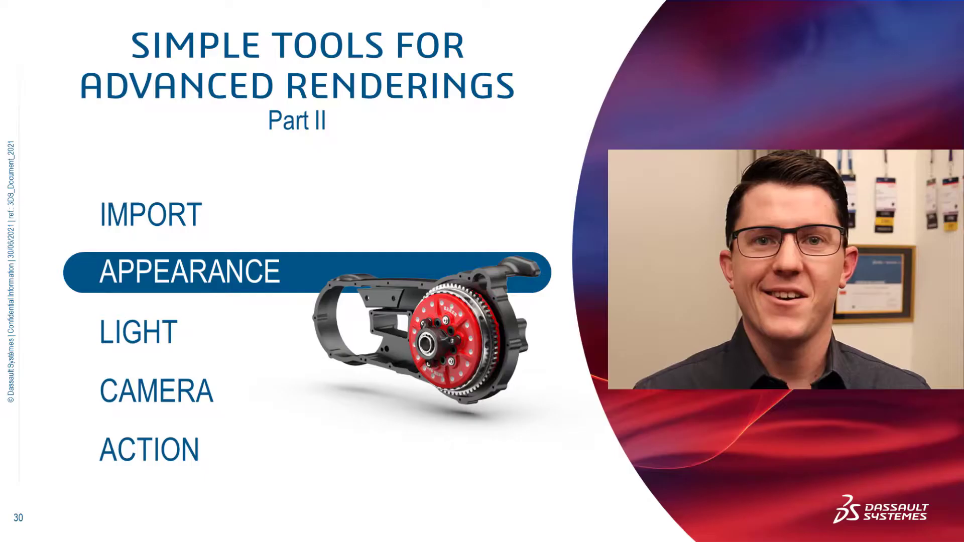
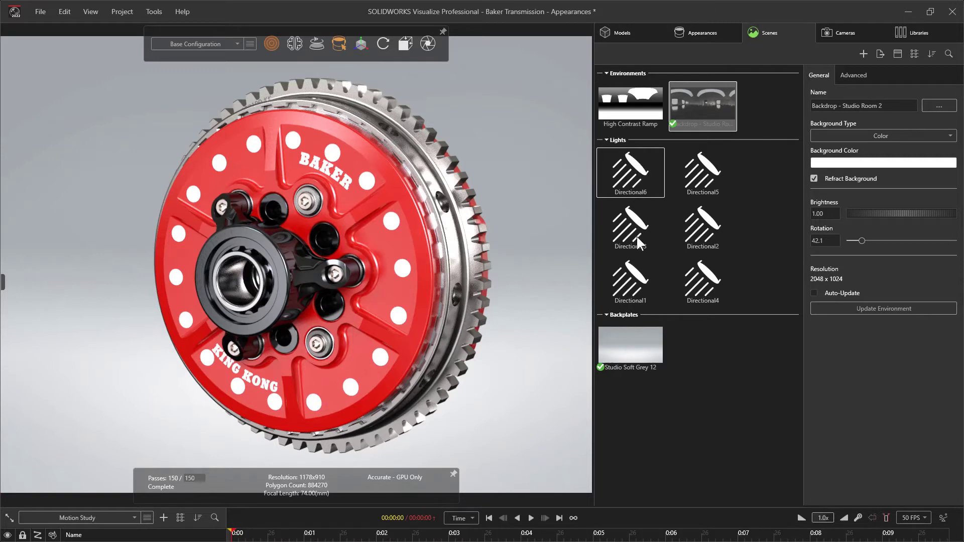
- Delete the Backdrop - Studio Room 2 environment, all six directional lights and the Studio Soft Grey 12 backplate from the scene
{"action": "left_click", "coordinate": [637, 236]}
{"action": "left_click", "coordinate": [631, 279]}
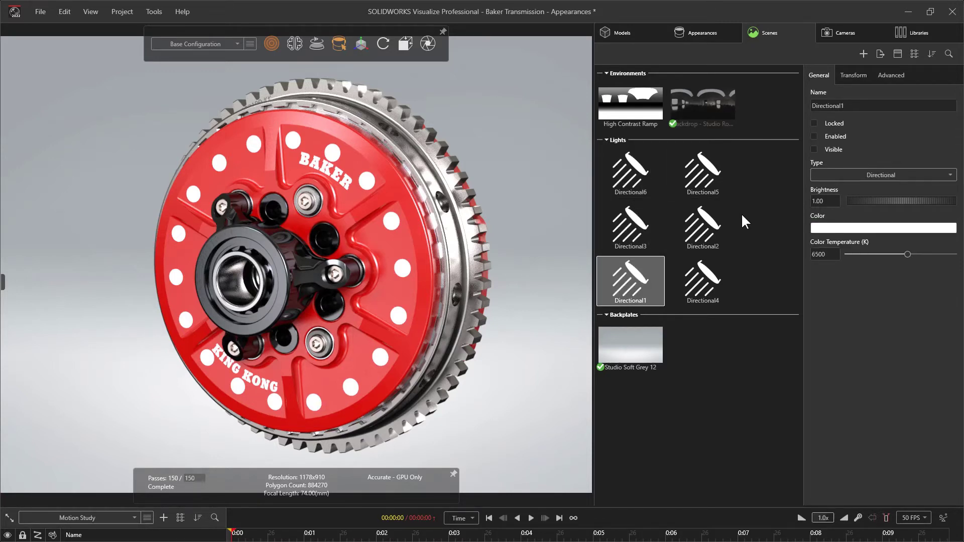
{"action": "left_click", "coordinate": [652, 339]}
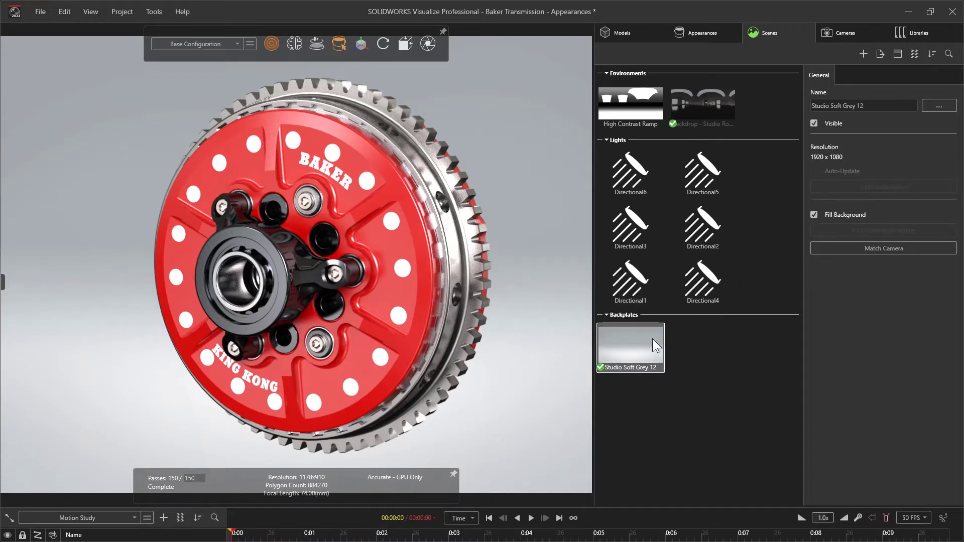
{"action": "left_click", "coordinate": [707, 101]}
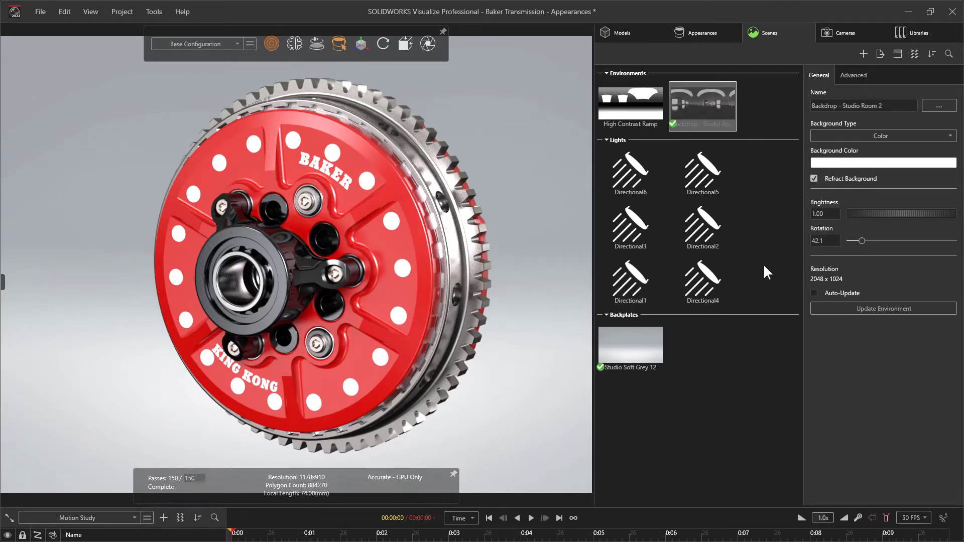
{"action": "left_click", "coordinate": [647, 358], "text": "shift"}
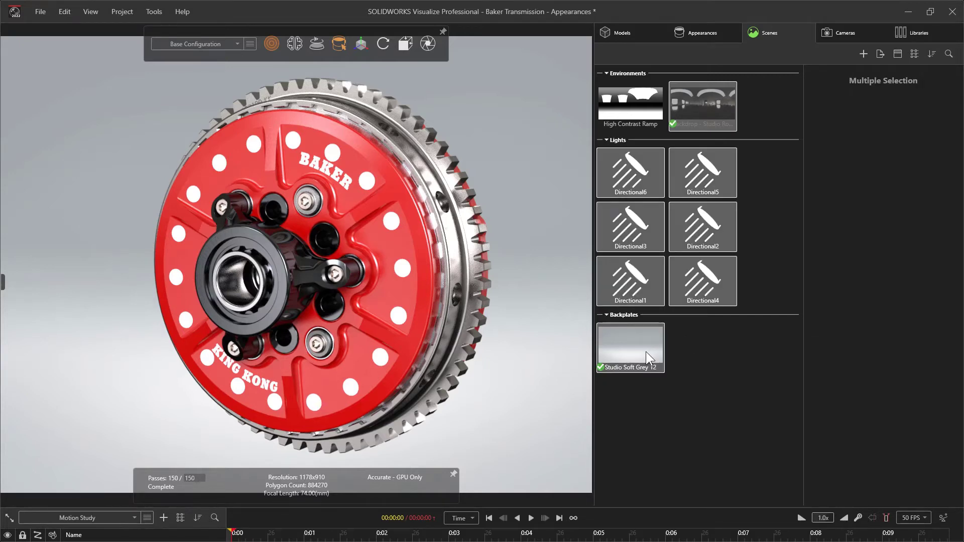
{"action": "key", "text": "Delete"}
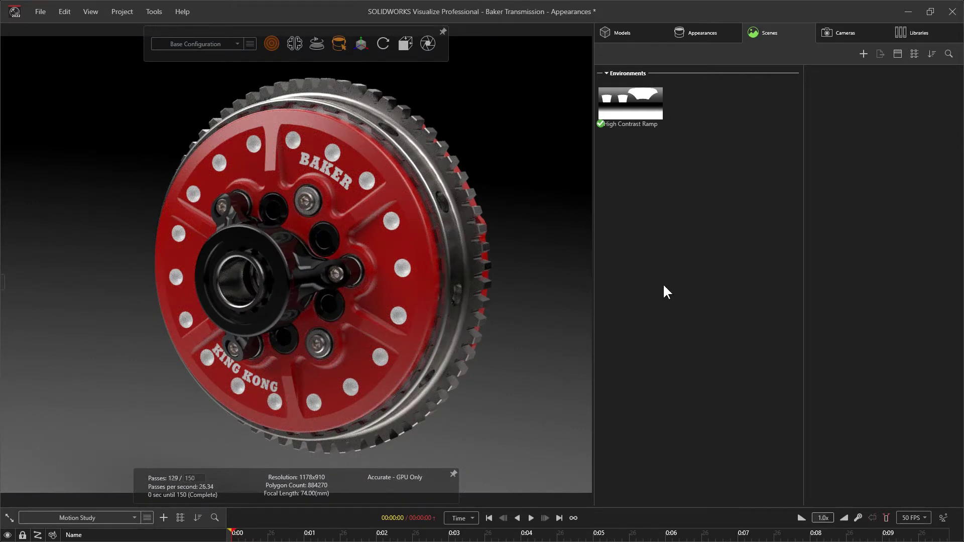
- Examine the High Contrast Ramp environment from outside its sphere to see where its light areas and dark band lie
{"action": "left_click", "coordinate": [631, 125]}
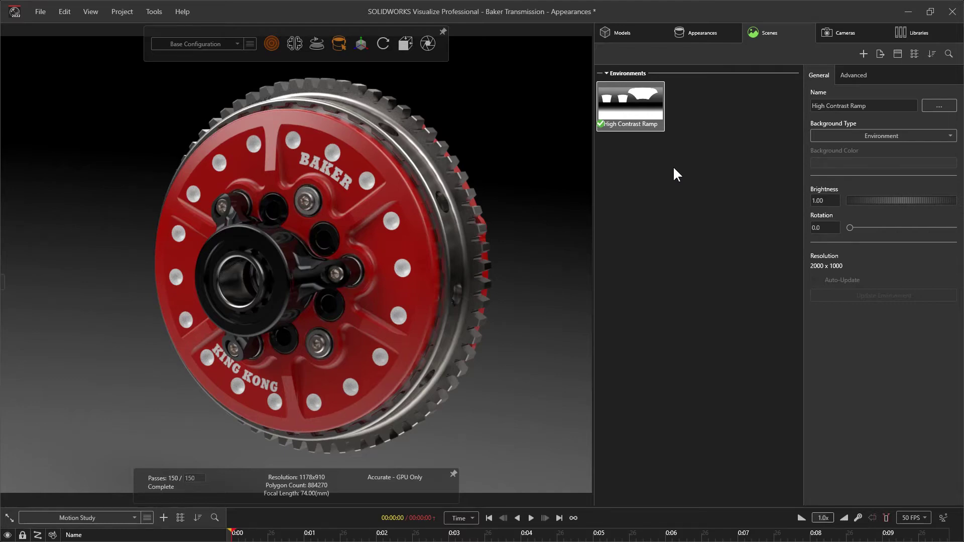
{"action": "right_click_drag", "start_coordinate": [475, 151], "coordinate": [490, 476], "text": "alt"}
{"action": "right_click_drag", "start_coordinate": [386, 222], "coordinate": [366, 378], "text": "alt"}
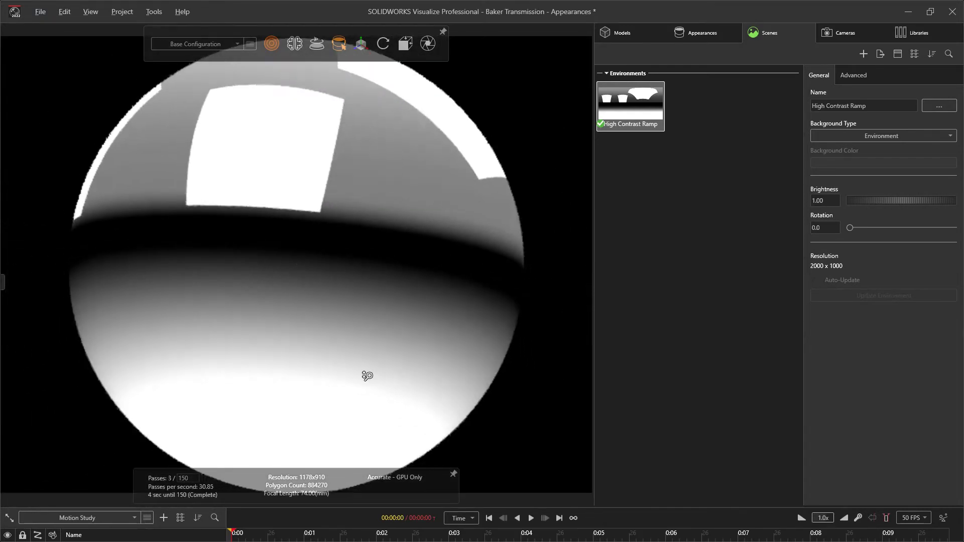
{"action": "left_click_drag", "start_coordinate": [354, 360], "coordinate": [462, 387], "text": "alt"}
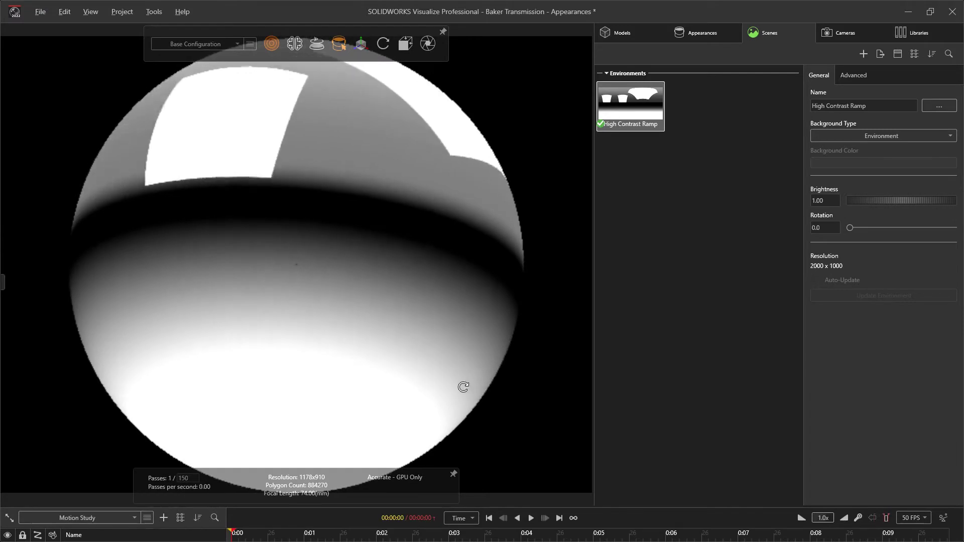
- Try the Auto Photo Studio environment from the local library on the clutch, and apply the Chrome Studio New environment in its place
{"action": "right_click_drag", "start_coordinate": [293, 258], "coordinate": [321, 51], "text": "alt"}
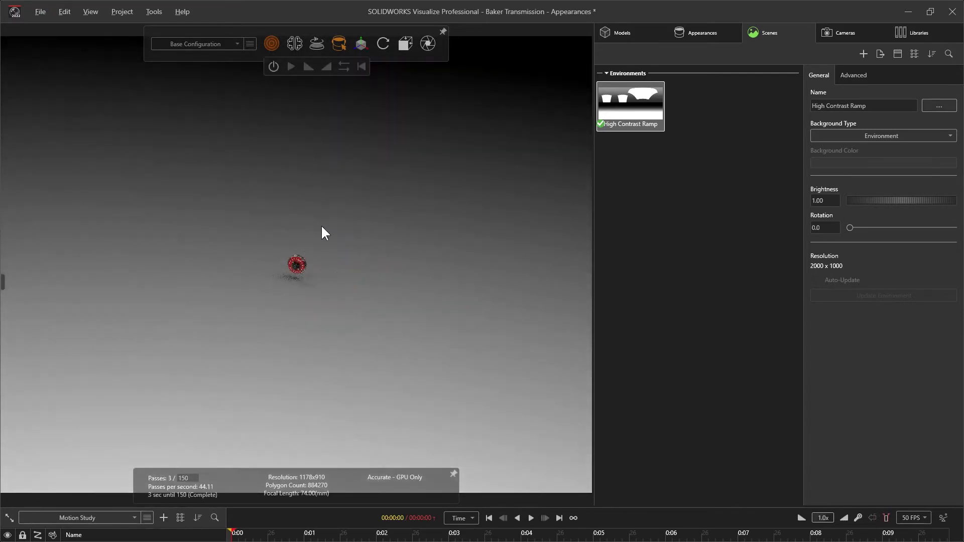
{"action": "right_click_drag", "start_coordinate": [322, 227], "coordinate": [339, 50], "text": "alt"}
{"action": "right_click_drag", "start_coordinate": [365, 241], "coordinate": [367, 130], "text": "alt"}
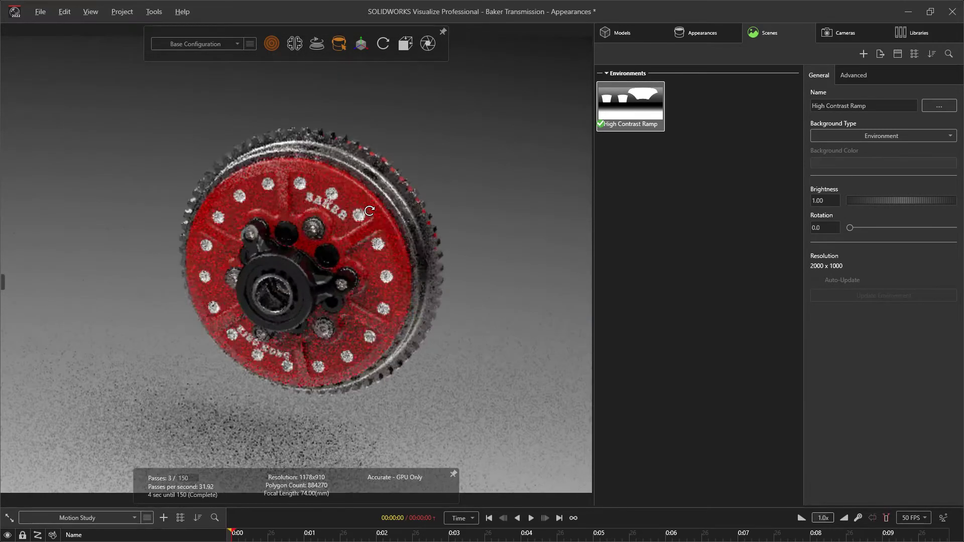
{"action": "left_click_drag", "start_coordinate": [366, 211], "coordinate": [457, 255], "text": "alt"}
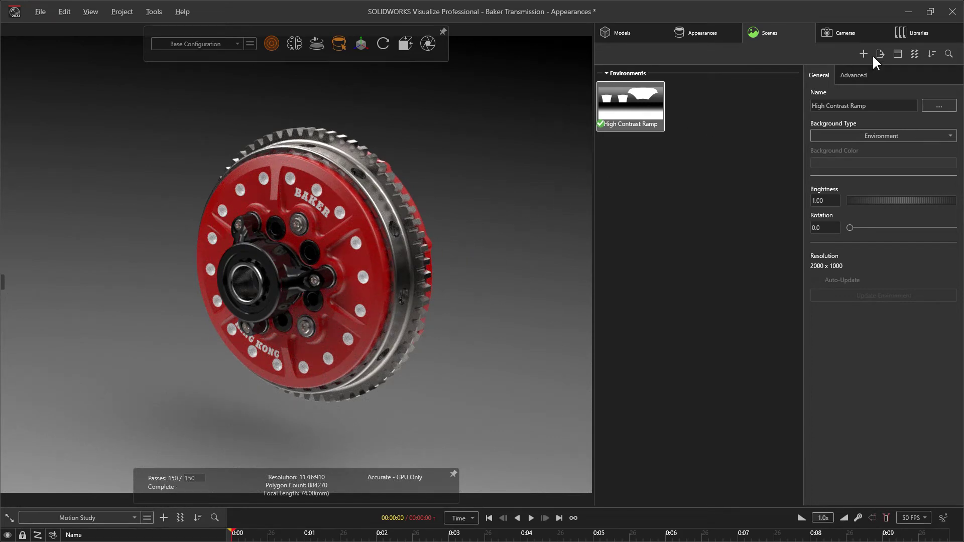
{"action": "left_click", "coordinate": [922, 34]}
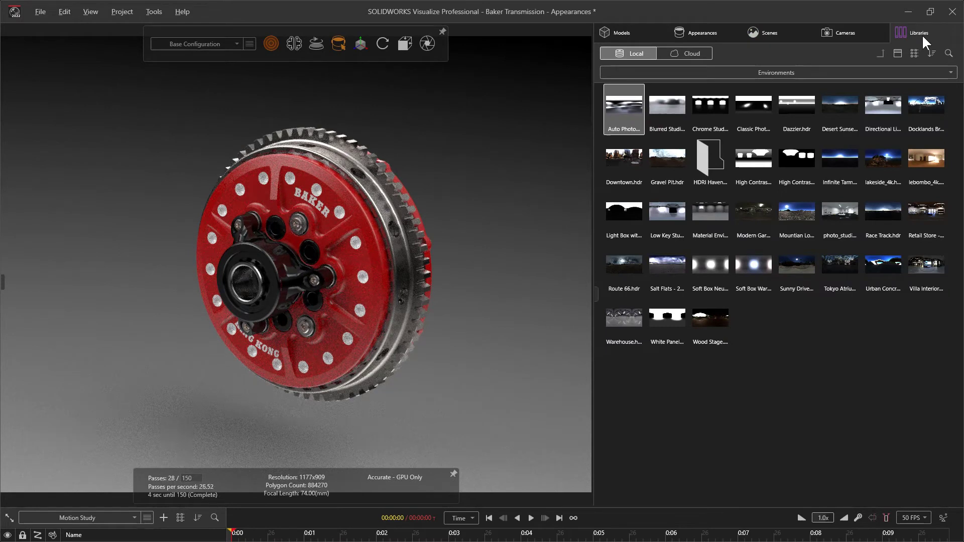
{"action": "left_click", "coordinate": [806, 73]}
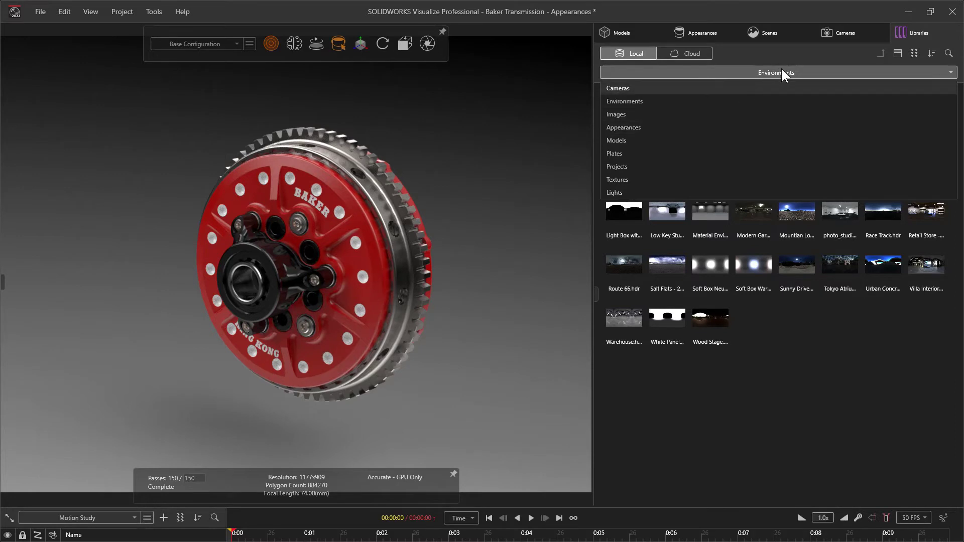
{"action": "left_click", "coordinate": [656, 100]}
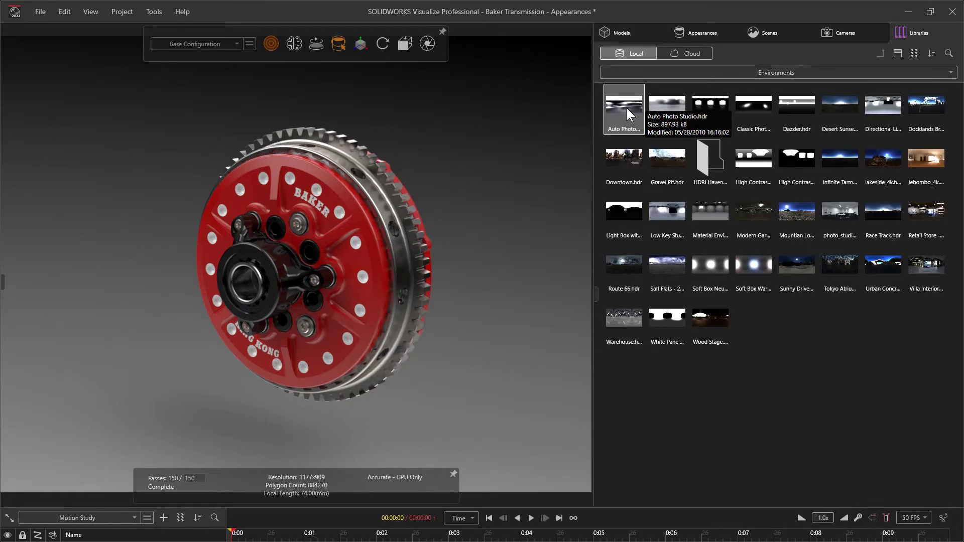
{"action": "left_click_drag", "start_coordinate": [628, 105], "coordinate": [521, 125]}
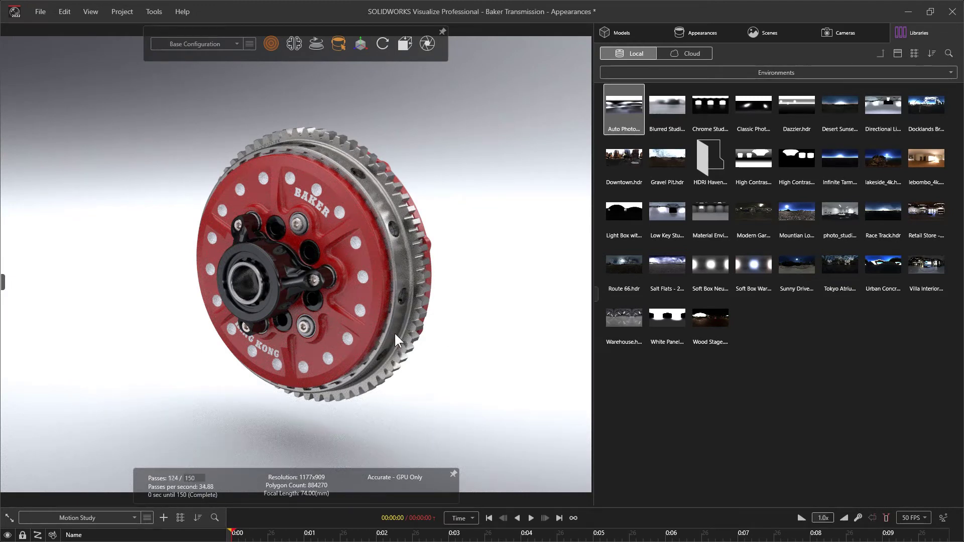
{"action": "left_click", "coordinate": [709, 113]}
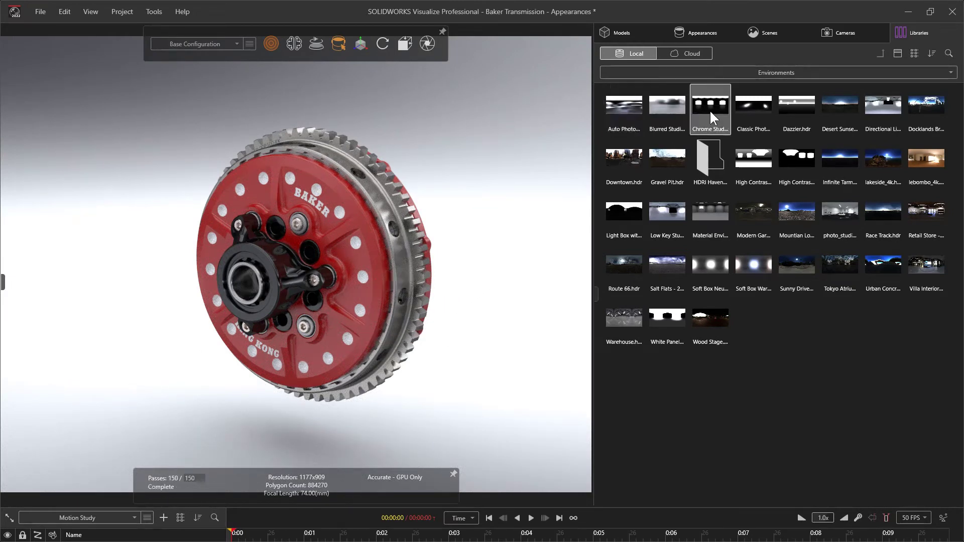
{"action": "left_click_drag", "start_coordinate": [712, 106], "coordinate": [490, 160]}
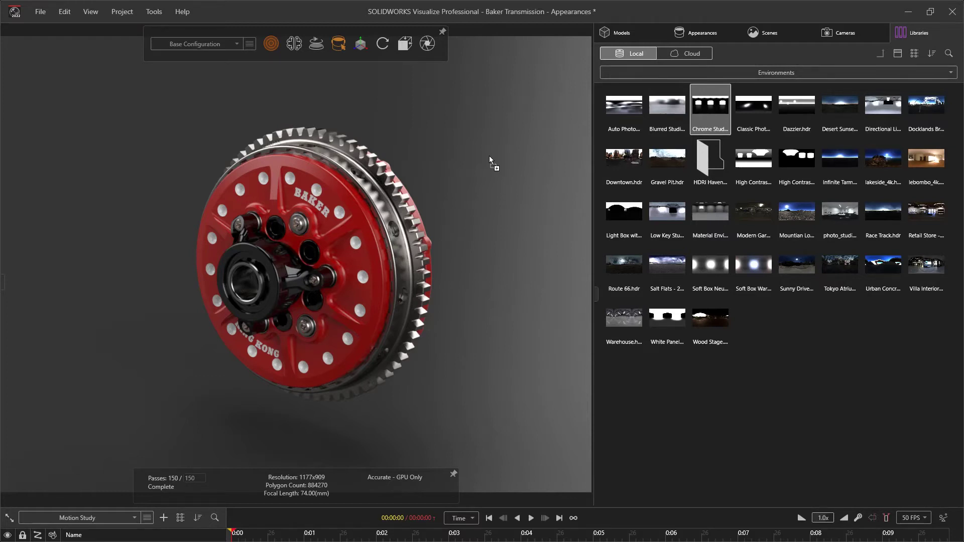
- Delete the Auto Photo Studio and High Contrast Ramp environments from the scene
{"action": "left_click", "coordinate": [763, 33]}
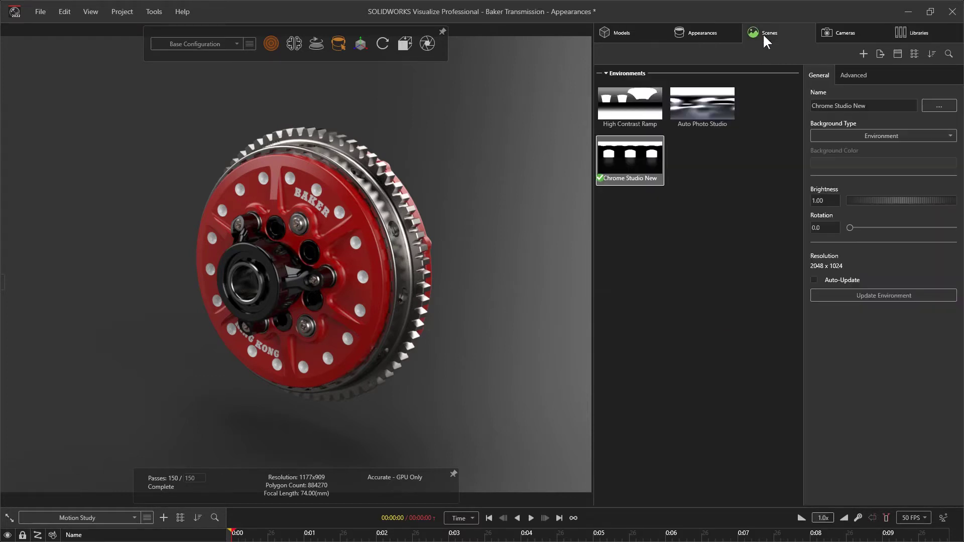
{"action": "left_click", "coordinate": [718, 105]}
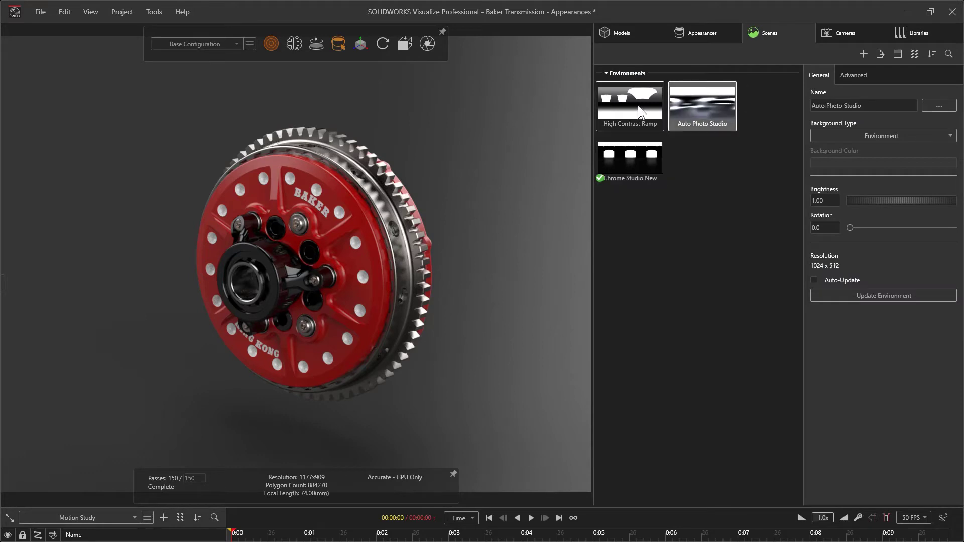
{"action": "left_click", "coordinate": [636, 106], "text": "ctrl"}
{"action": "key", "text": "Delete"}
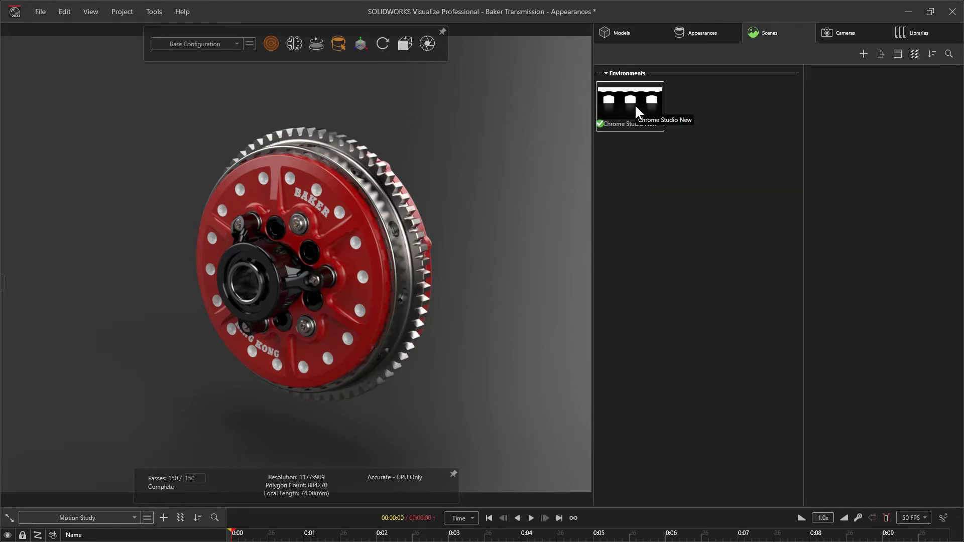
- Switch the Chrome Studio New environment's background type to Color, with a dark grey of HSV saturation 0 and value 15
{"action": "left_click", "coordinate": [635, 104]}
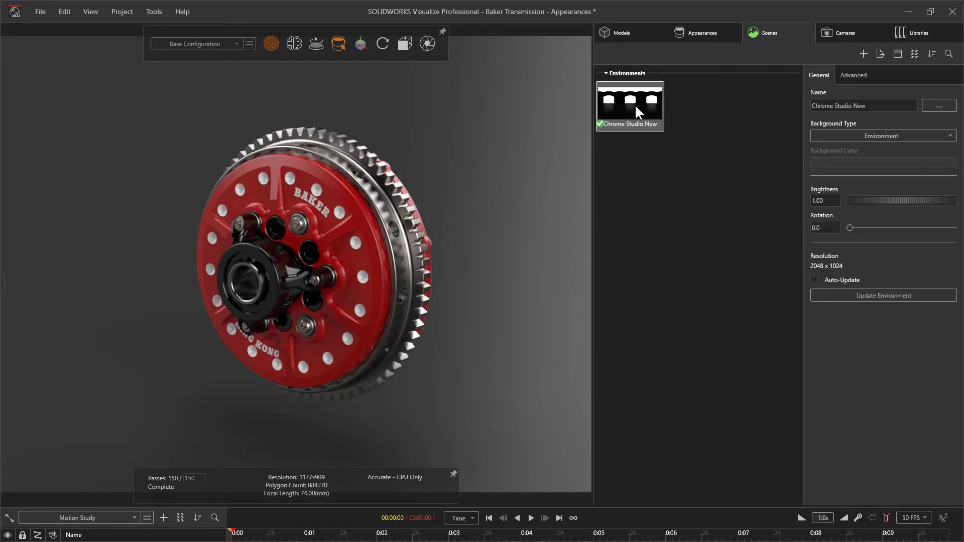
{"action": "left_click_drag", "start_coordinate": [803, 188], "coordinate": [714, 199]}
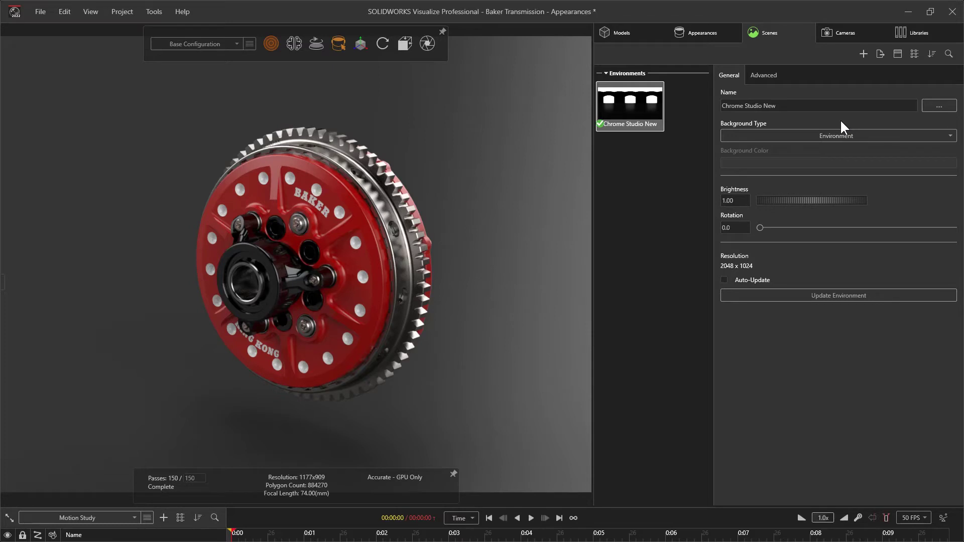
{"action": "left_click", "coordinate": [831, 137]}
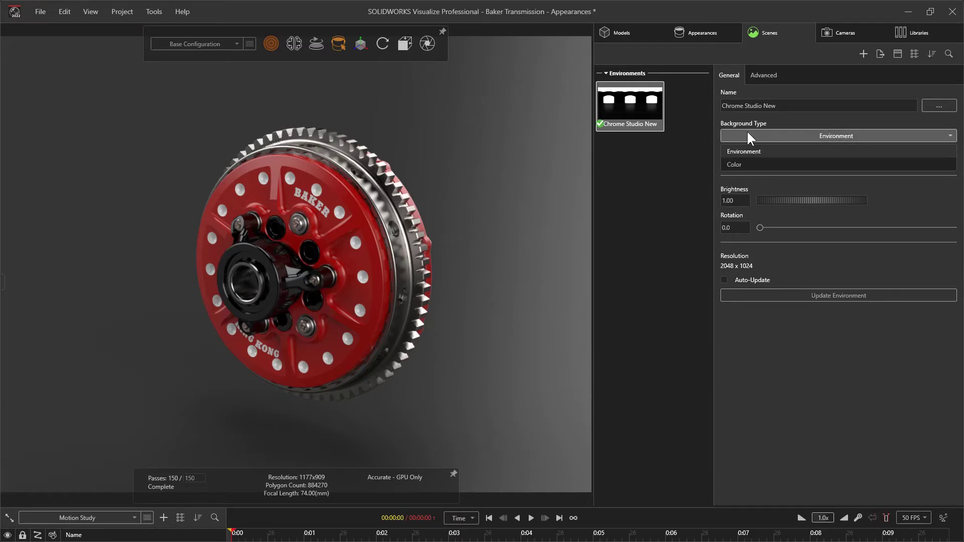
{"action": "left_click", "coordinate": [730, 166]}
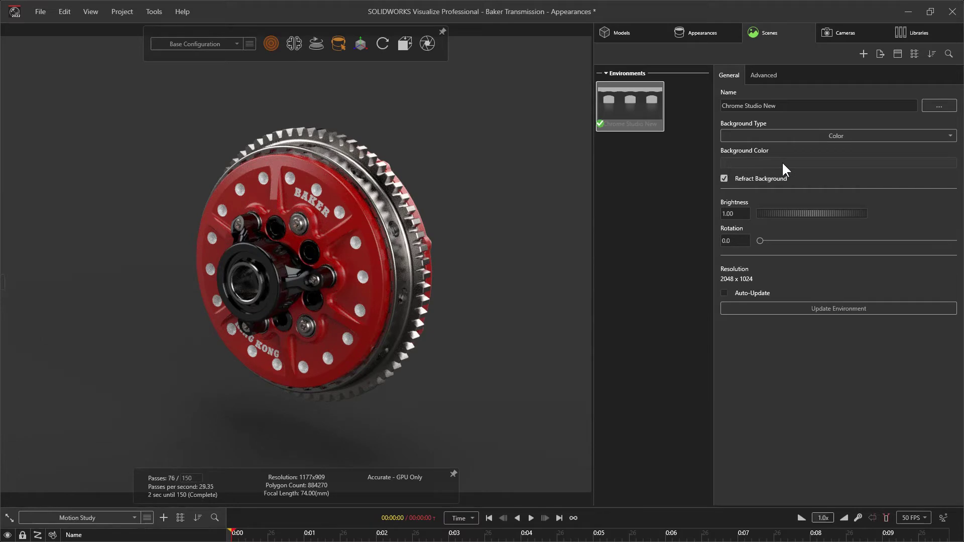
{"action": "left_click", "coordinate": [816, 162]}
{"action": "mouse_move", "coordinate": [696, 198]}
{"action": "left_mouse_down"}
{"action": "mouse_move", "coordinate": [689, 193]}
{"action": "mouse_move", "coordinate": [705, 184]}
{"action": "mouse_move", "coordinate": [682, 230]}
{"action": "mouse_move", "coordinate": [643, 215]}
{"action": "left_mouse_up"}
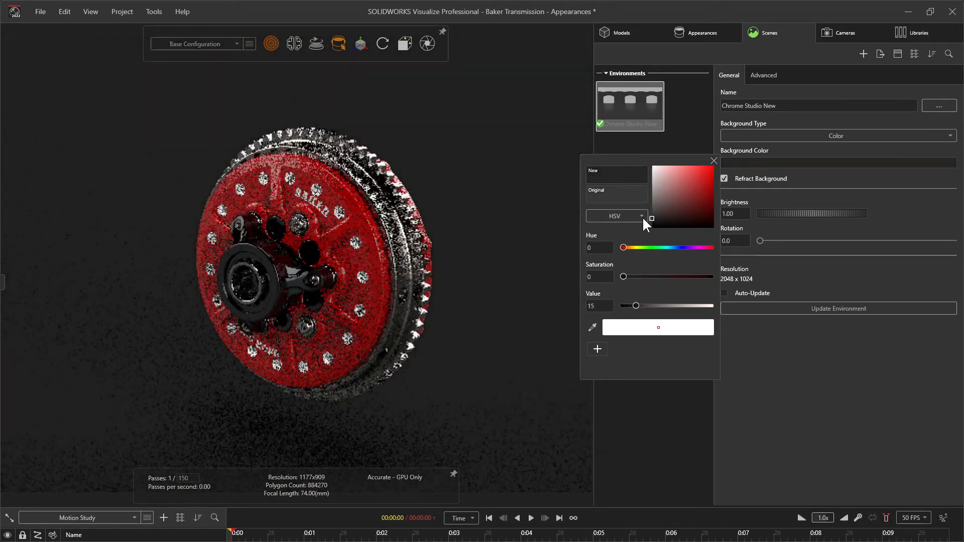
{"action": "left_click", "coordinate": [713, 161]}
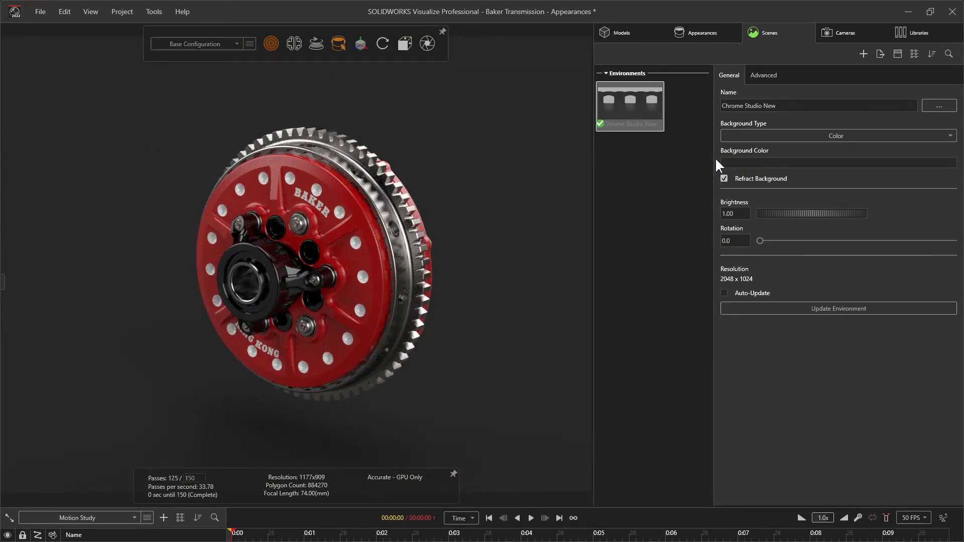
- Try a brightness of 1.63 on the environment and reset it to 1, and test rotations of 77.4 and 144.6
{"action": "left_click_drag", "start_coordinate": [768, 214], "coordinate": [797, 215]}
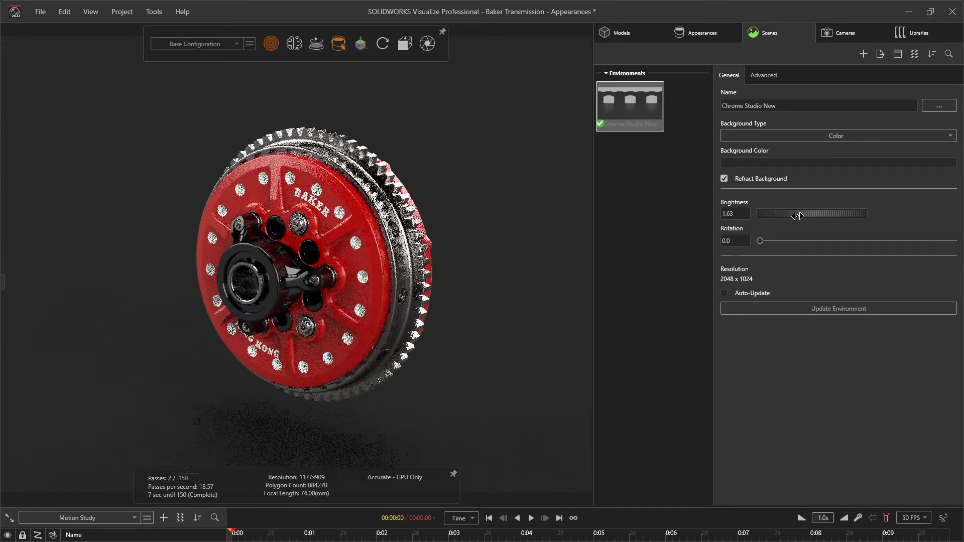
{"action": "left_click", "coordinate": [742, 214]}
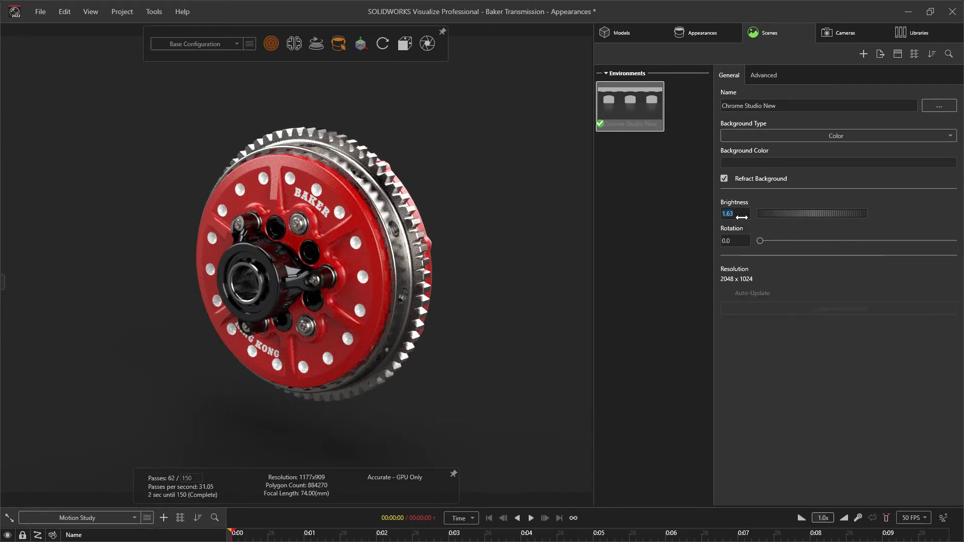
{"action": "type", "text": "1"}
{"action": "key", "text": "Return"}
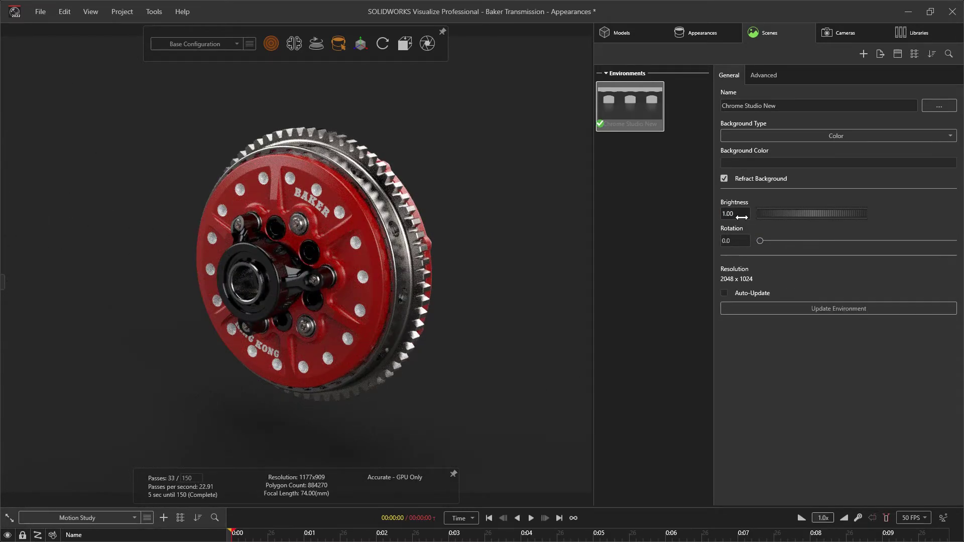
{"action": "left_click_drag", "start_coordinate": [759, 242], "coordinate": [800, 243]}
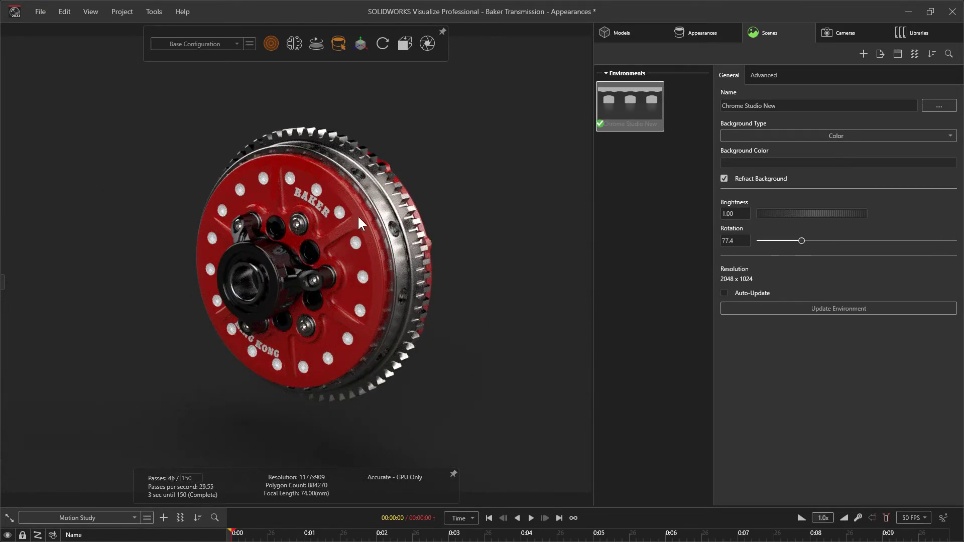
{"action": "left_click_drag", "start_coordinate": [802, 241], "coordinate": [838, 241]}
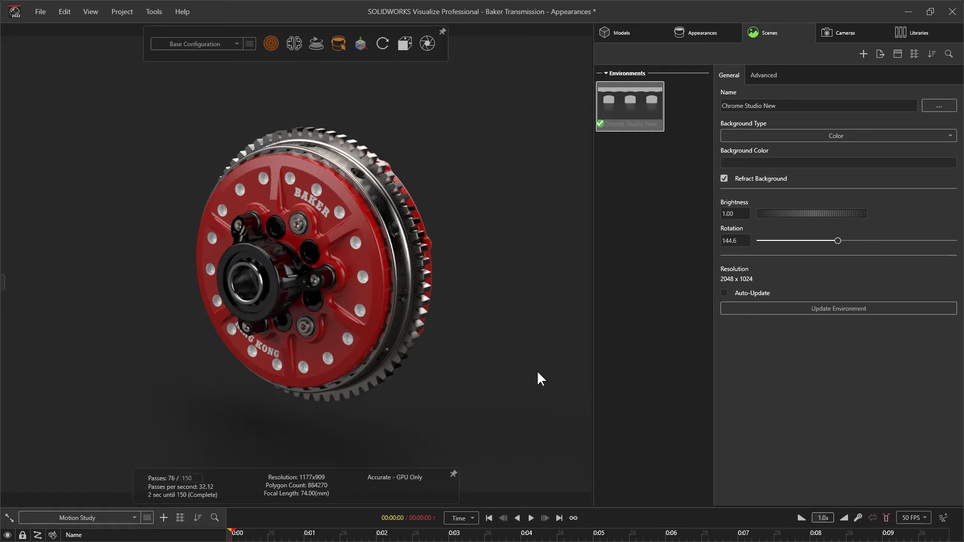
- Set the Chrome Studio New environment's gamma to 0.95 and its rotation to 191.2
{"action": "left_click", "coordinate": [756, 77]}
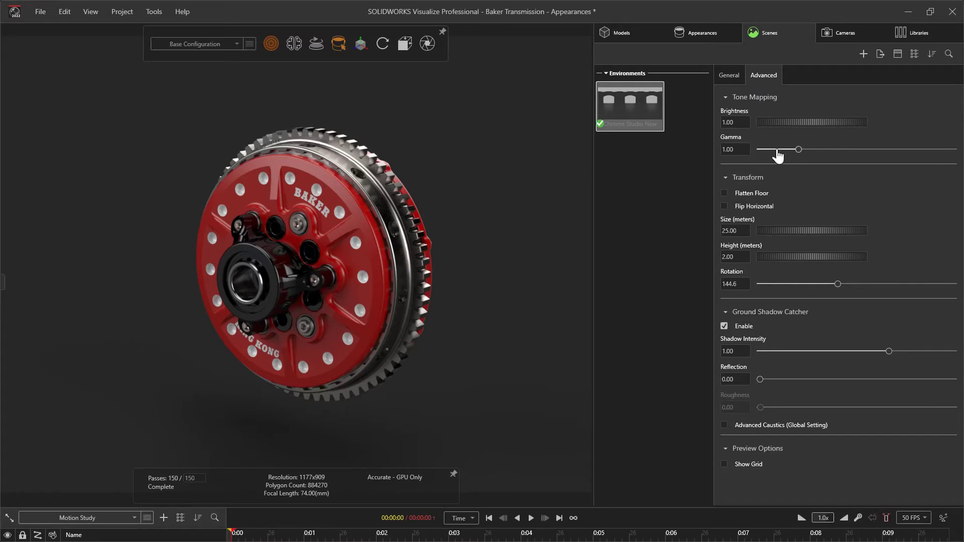
{"action": "left_click_drag", "start_coordinate": [778, 150], "coordinate": [863, 148]}
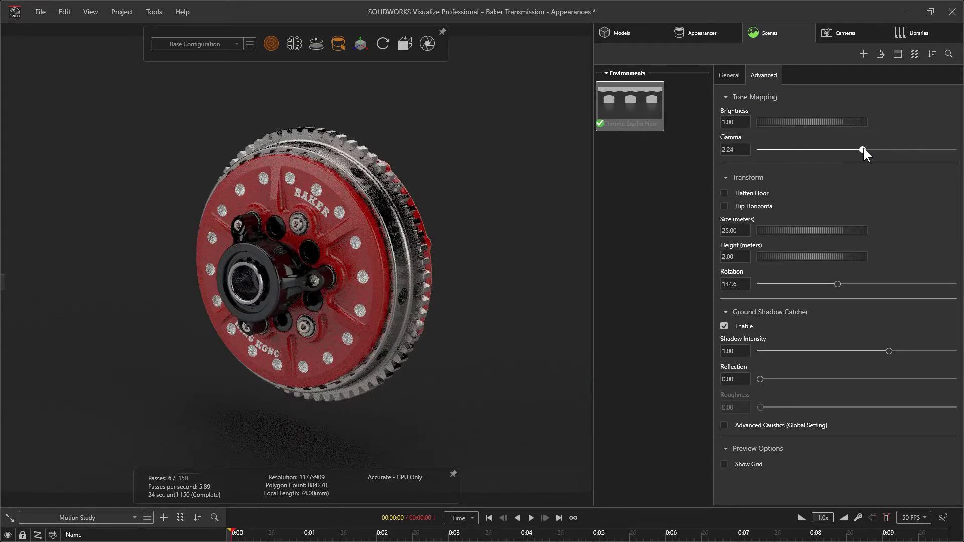
{"action": "left_click", "coordinate": [803, 150]}
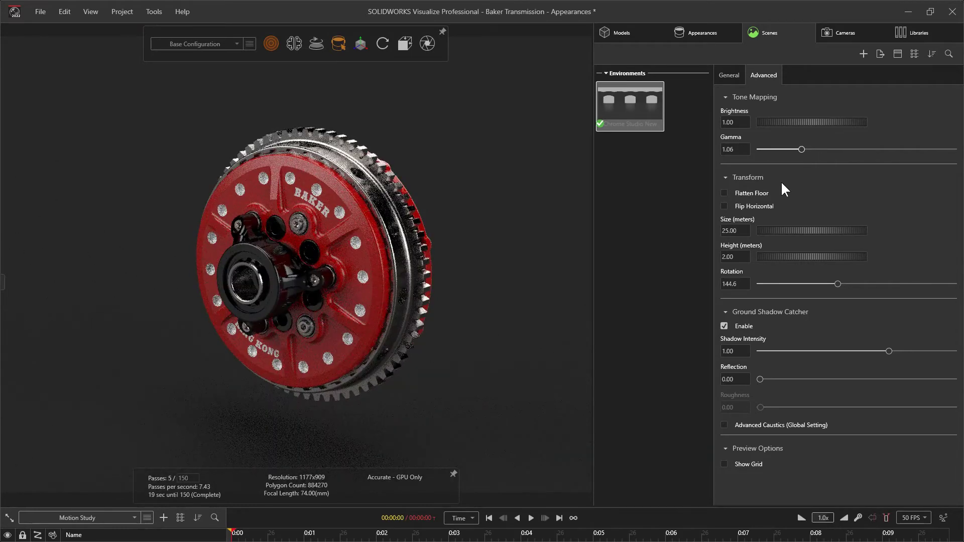
{"action": "left_click_drag", "start_coordinate": [800, 149], "coordinate": [794, 149]}
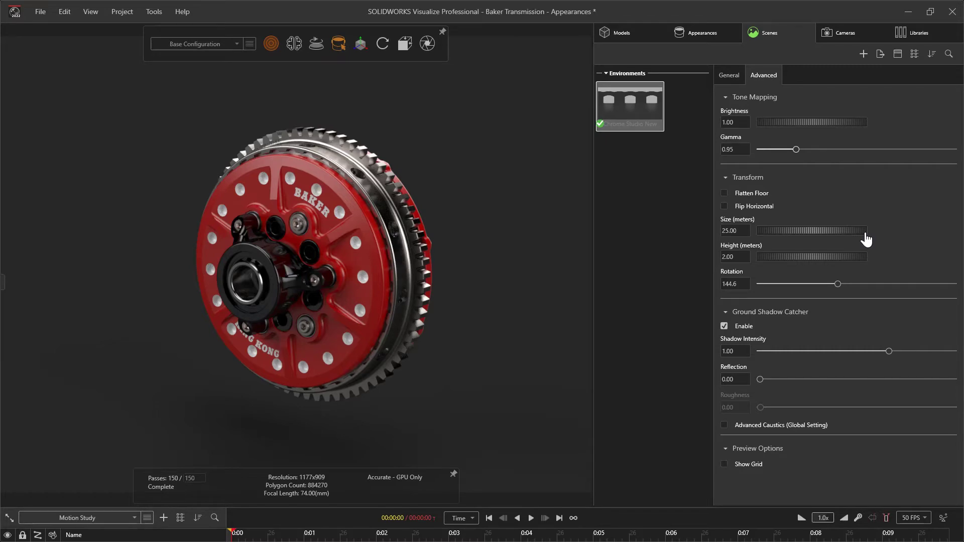
{"action": "left_click", "coordinate": [837, 284]}
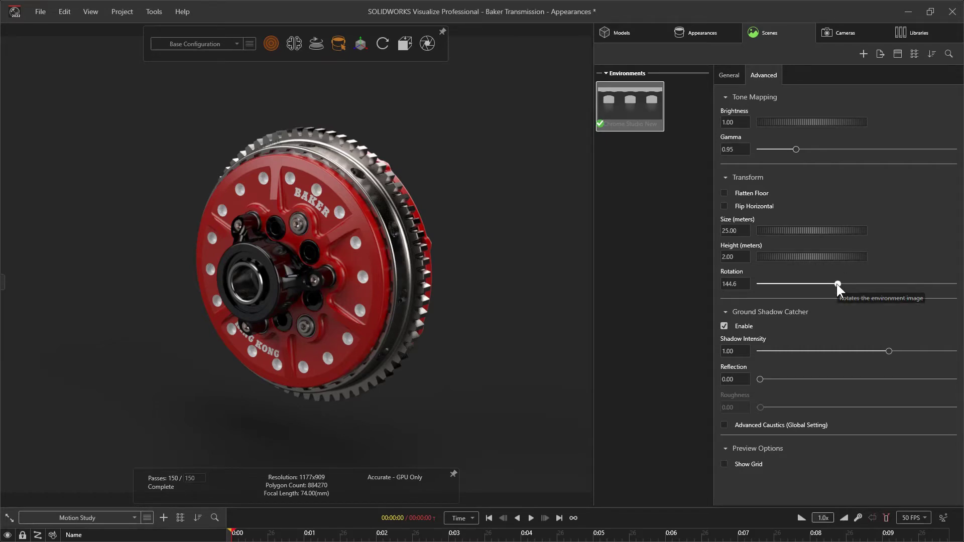
{"action": "left_click_drag", "start_coordinate": [836, 284], "coordinate": [861, 284]}
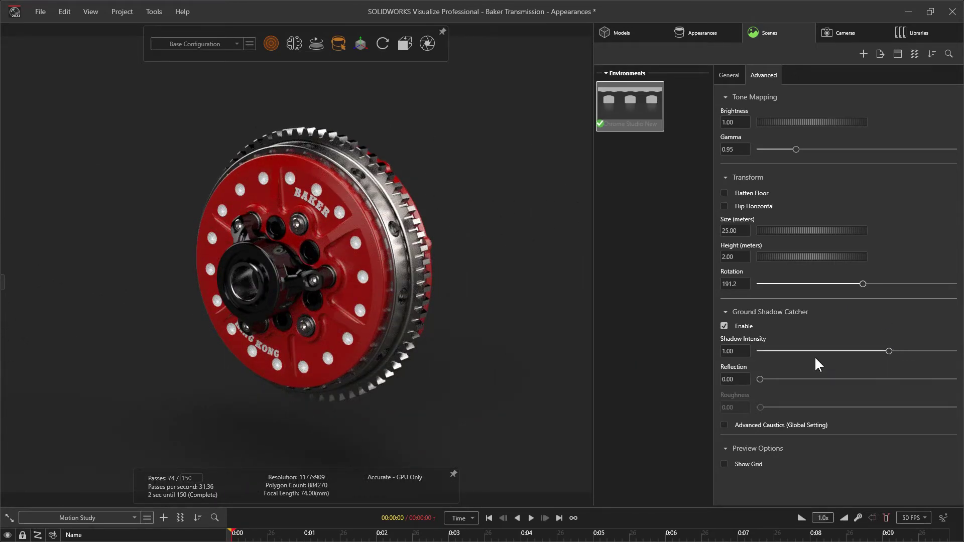
- Raise the ground shadow catcher's shadow intensity to 1.50, and disable the ground shadow catcher
{"action": "scroll", "coordinate": [482, 329], "scroll_direction": "down", "scroll_amount": 4}
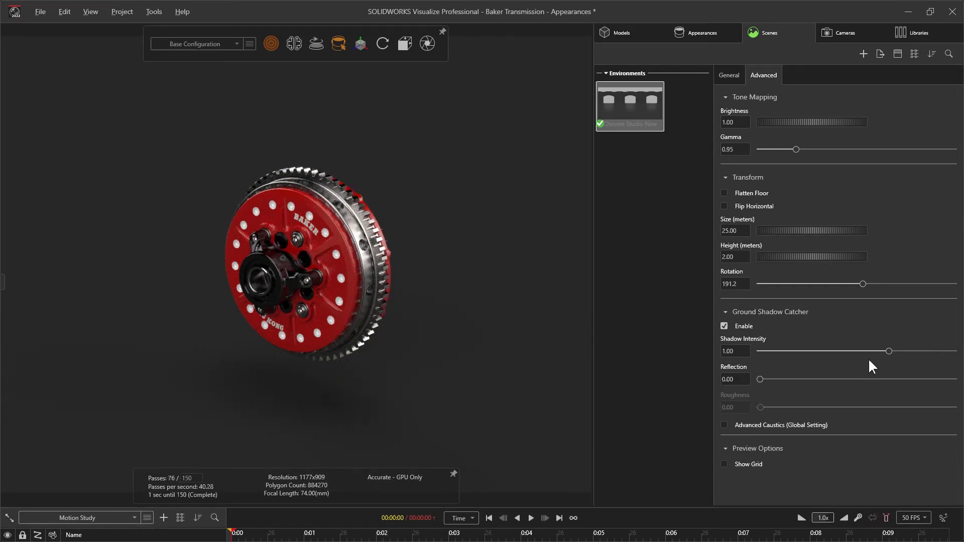
{"action": "left_click_drag", "start_coordinate": [888, 351], "coordinate": [954, 350]}
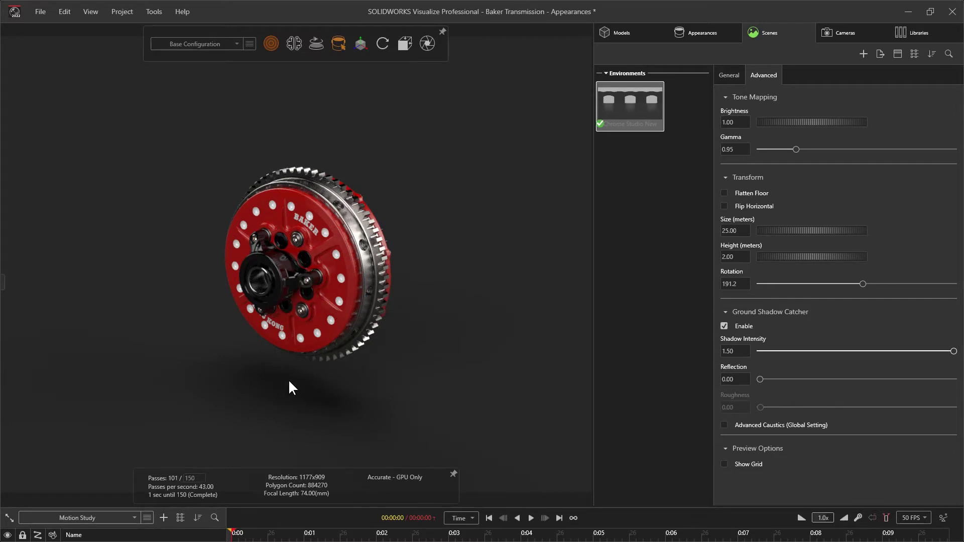
{"action": "left_click", "coordinate": [725, 325]}
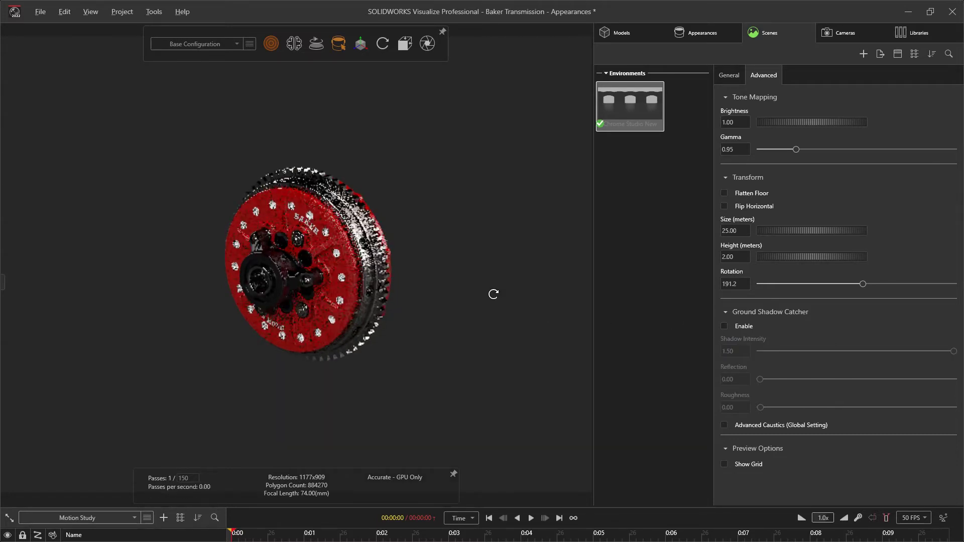
{"action": "scroll", "coordinate": [303, 246], "scroll_direction": "up", "scroll_amount": 5}
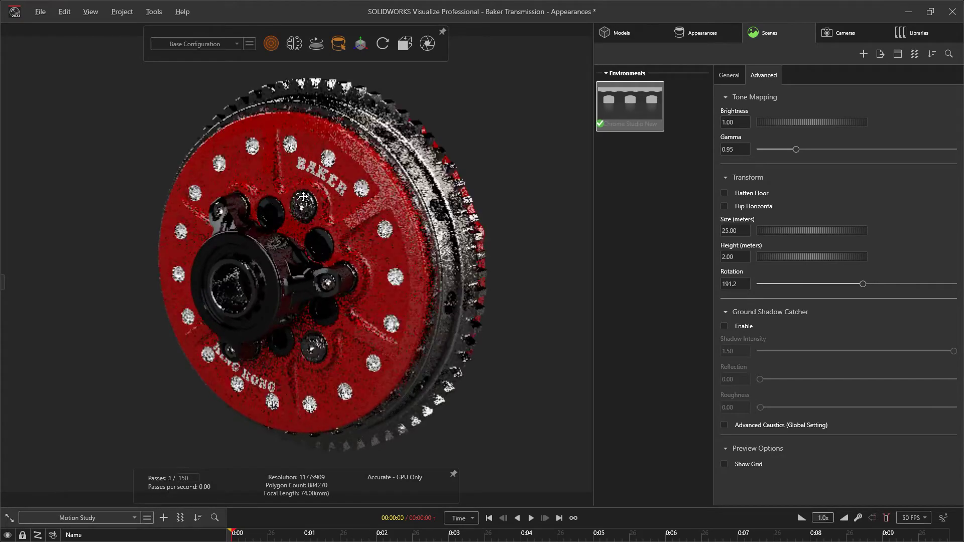
{"action": "middle_click_drag", "start_coordinate": [306, 185], "coordinate": [303, 195]}
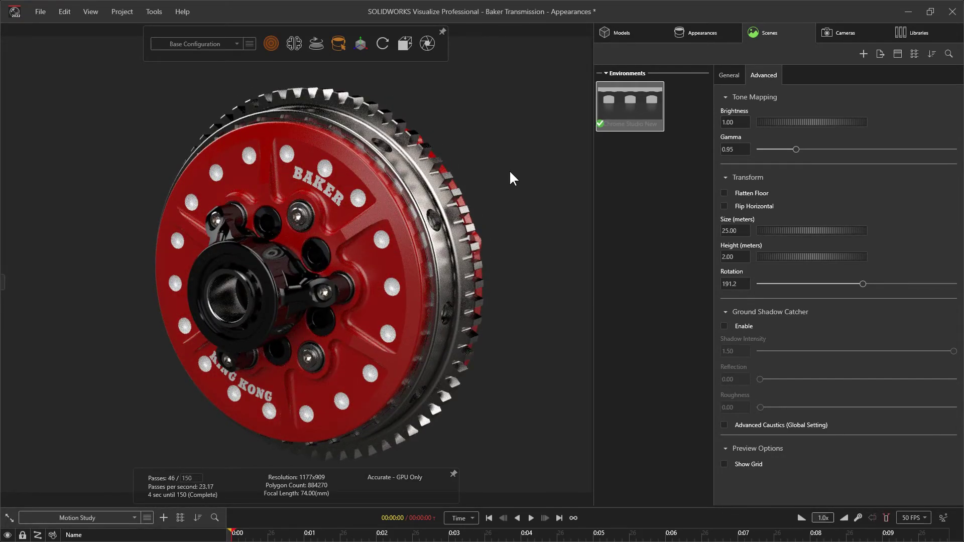
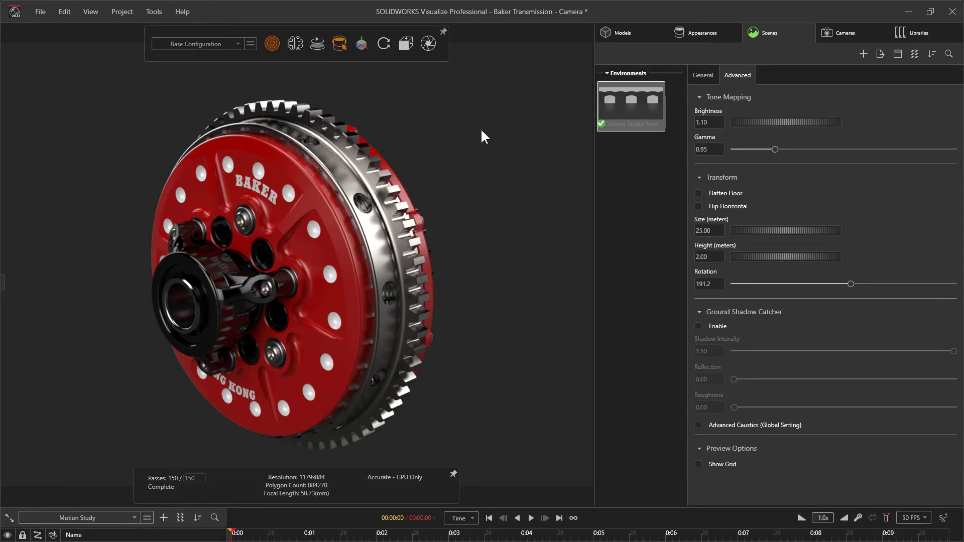
- Try the HDTV 16:9 aspect ratio on Camera 1 and return it to TV 4:3
{"action": "left_click", "coordinate": [835, 38]}
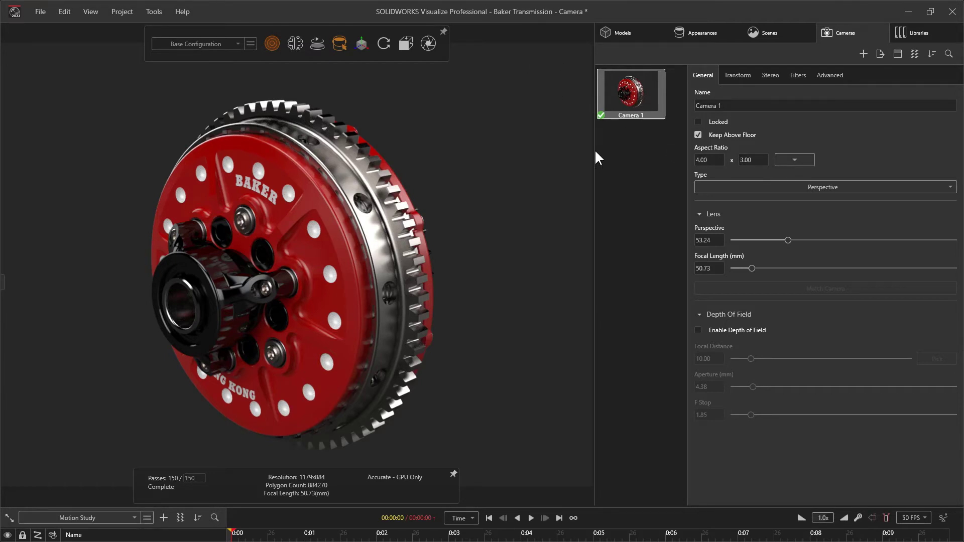
{"action": "left_click", "coordinate": [793, 160]}
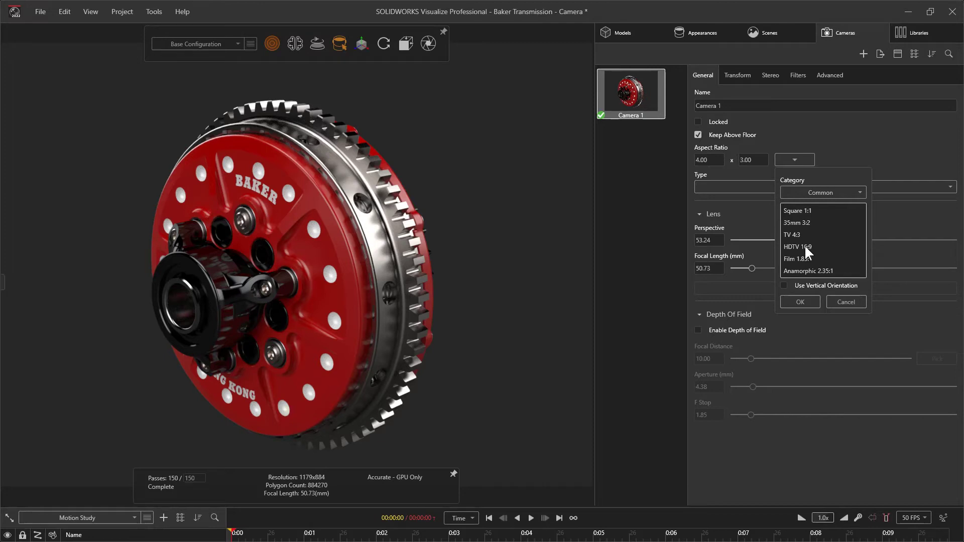
{"action": "left_click", "coordinate": [805, 246]}
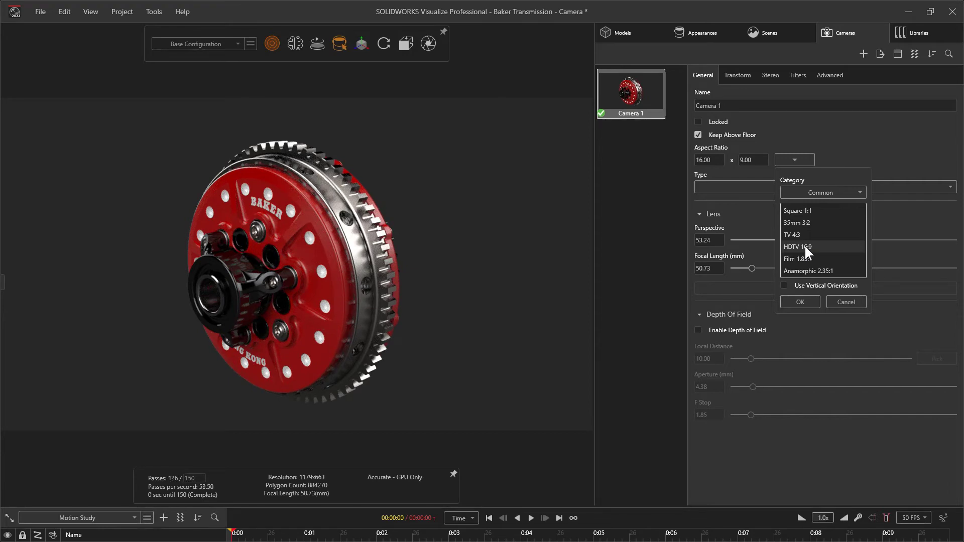
{"action": "left_click", "coordinate": [808, 235]}
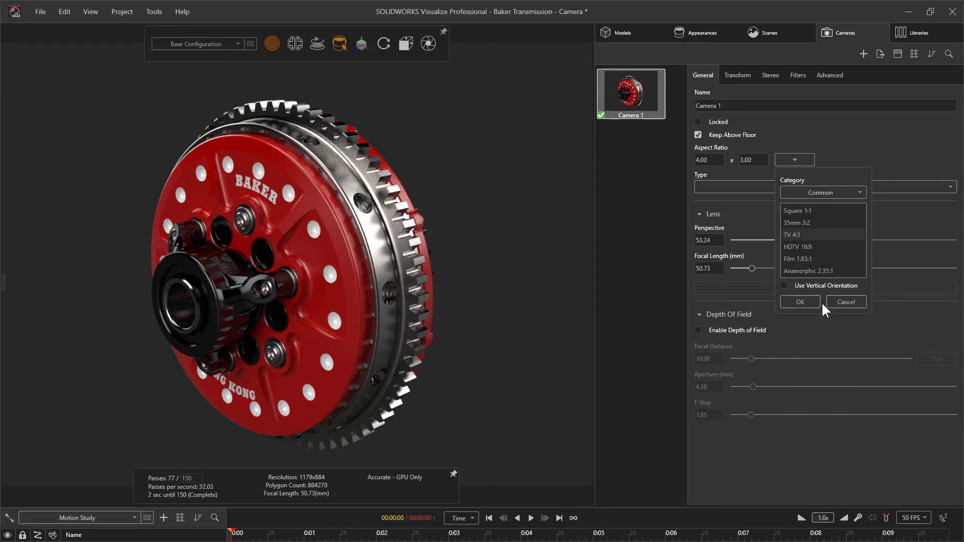
{"action": "left_click", "coordinate": [817, 304]}
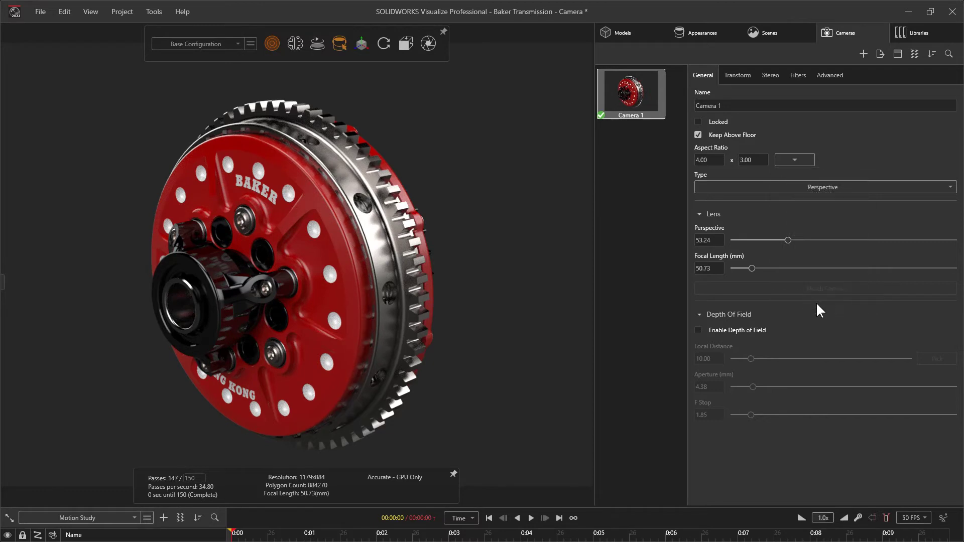
- Keep Camera 1's type as Perspective and raise its lens perspective to 60.34
{"action": "left_click", "coordinate": [721, 186]}
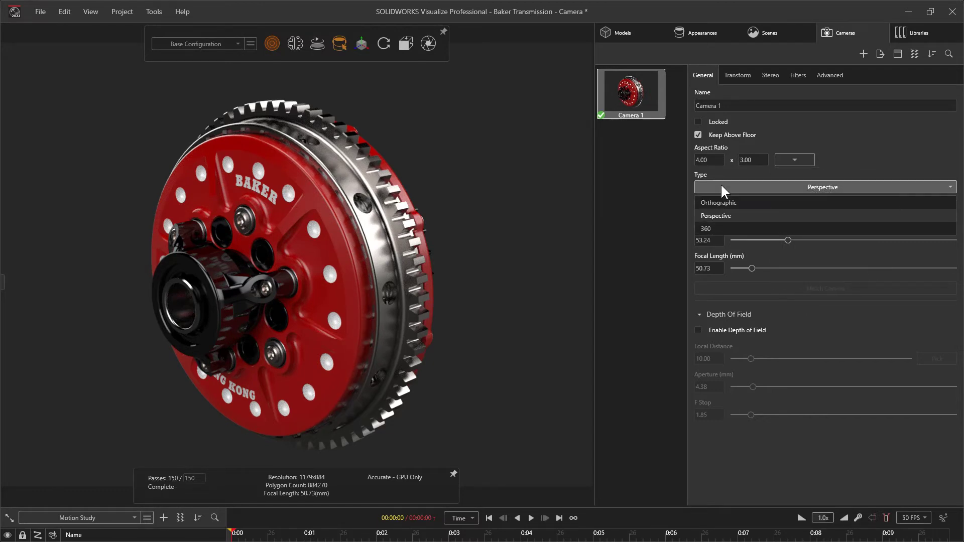
{"action": "left_click", "coordinate": [726, 170]}
{"action": "mouse_move", "coordinate": [787, 240]}
{"action": "left_mouse_down"}
{"action": "mouse_move", "coordinate": [854, 240]}
{"action": "mouse_move", "coordinate": [796, 241]}
{"action": "left_mouse_up"}
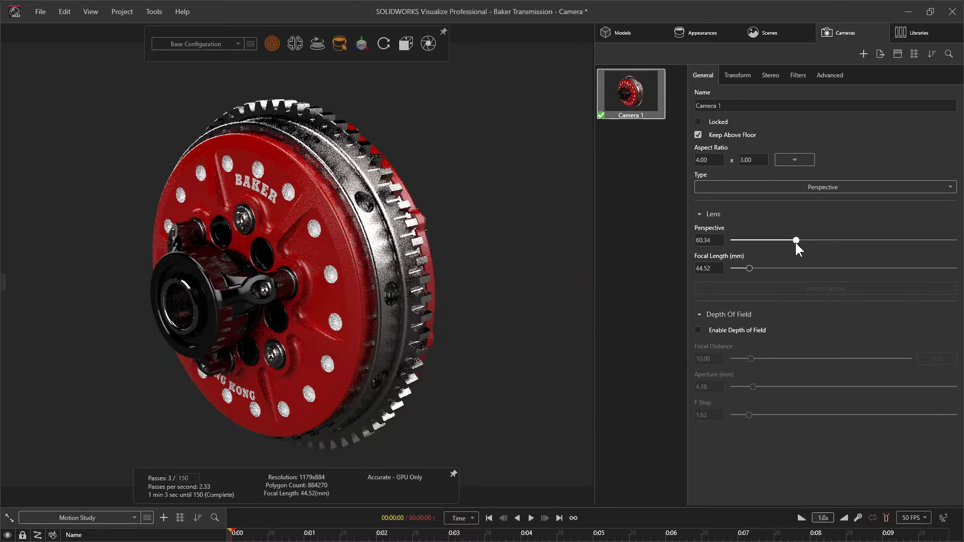
- Try the Orthographic type on Camera 1 while orbiting the clutch, and switch the camera back to Perspective
{"action": "left_click", "coordinate": [761, 185]}
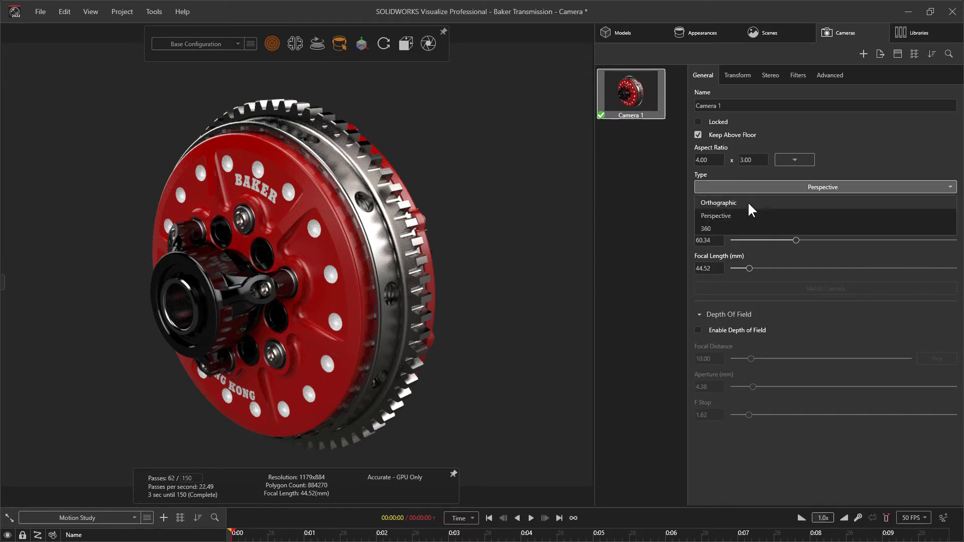
{"action": "left_click", "coordinate": [747, 200]}
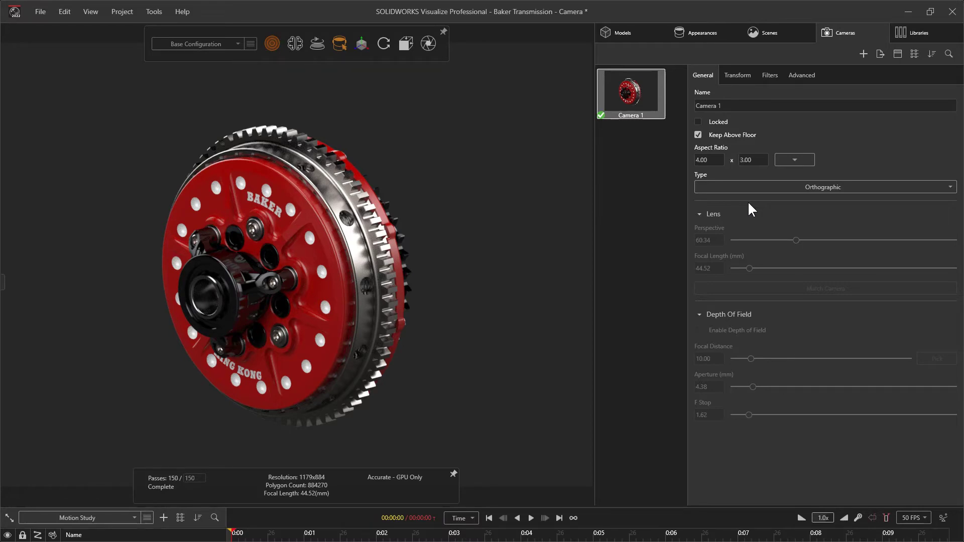
{"action": "left_click_drag", "start_coordinate": [482, 269], "coordinate": [526, 295]}
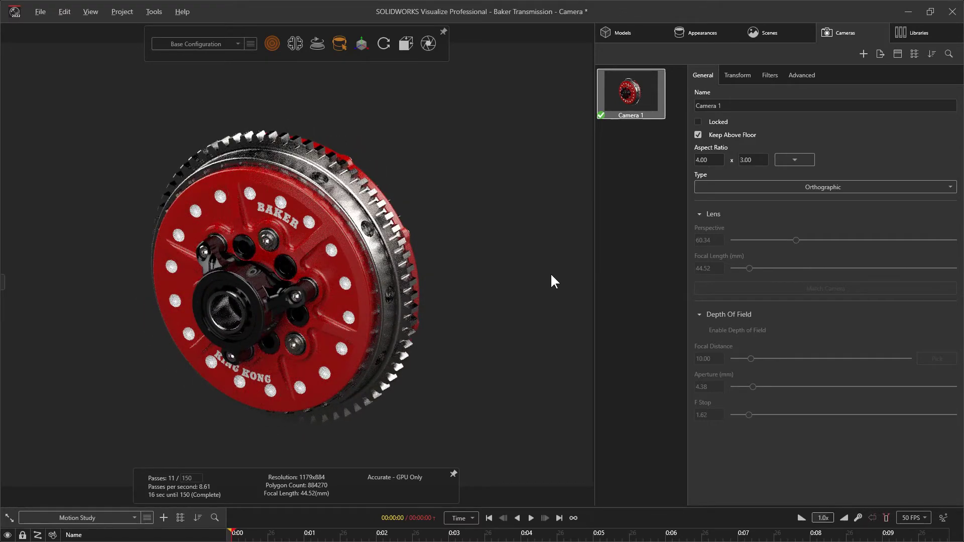
{"action": "left_click", "coordinate": [786, 163]}
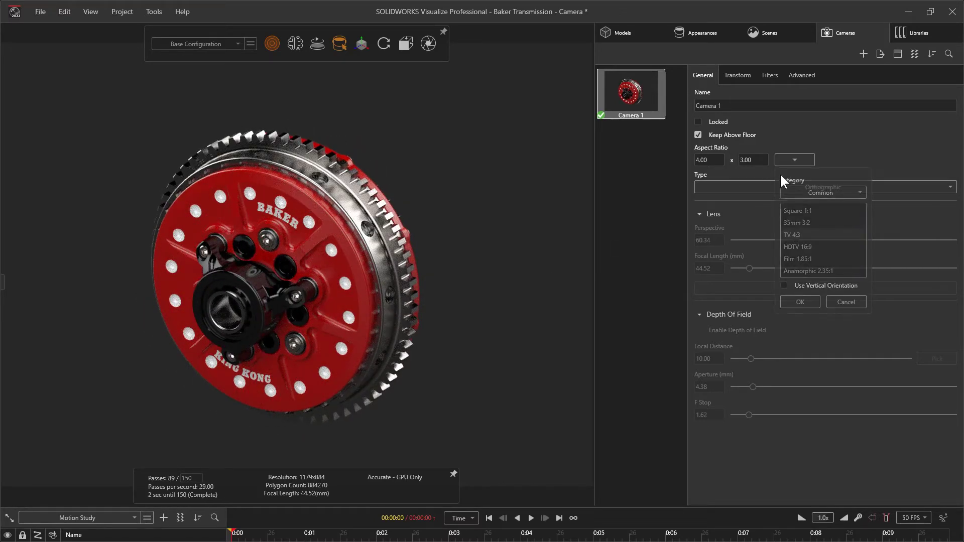
{"action": "left_click", "coordinate": [770, 186]}
{"action": "left_click", "coordinate": [761, 215]}
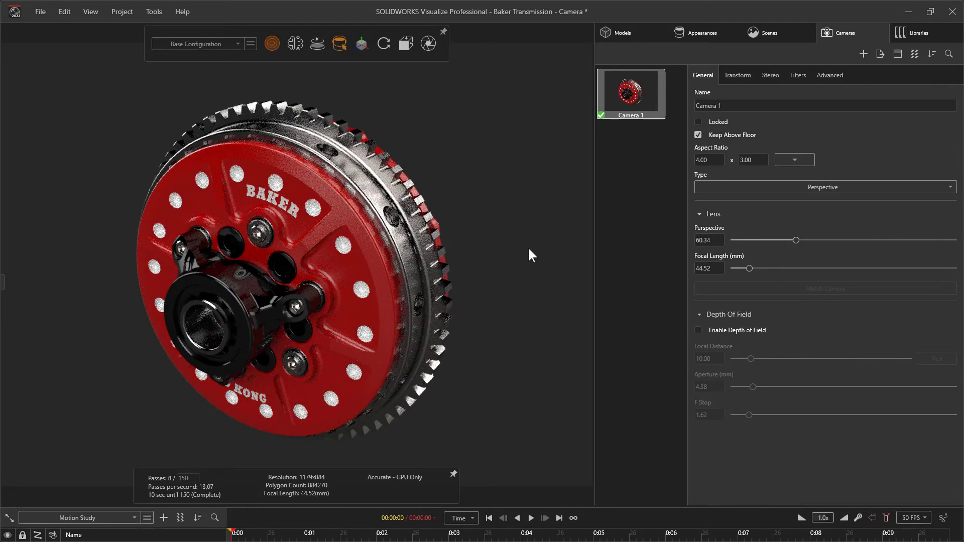
{"action": "left_click_drag", "start_coordinate": [468, 285], "coordinate": [413, 291]}
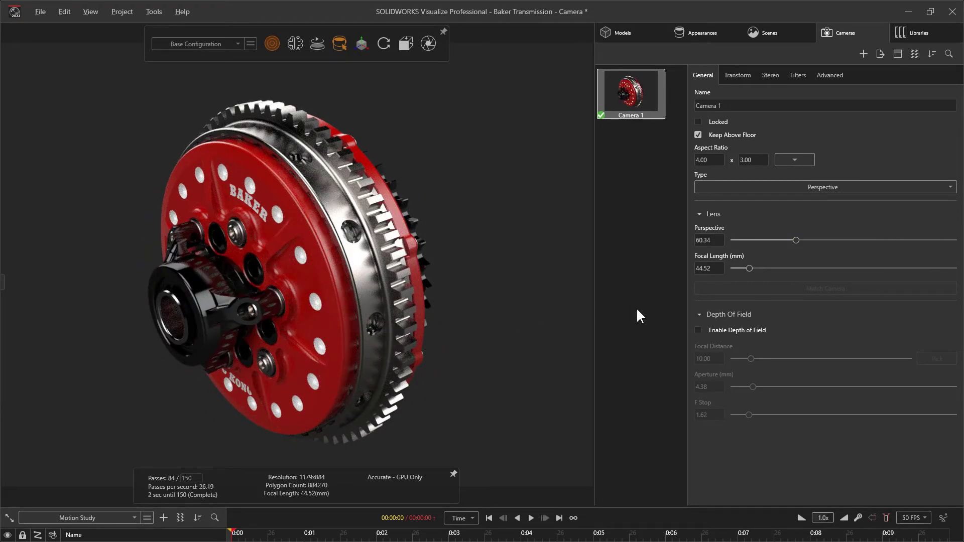
- Adjust Camera 1's transform to a distance of 0.52, a longitude of -53.04 and a latitude of 19.87
{"action": "left_click", "coordinate": [738, 77]}
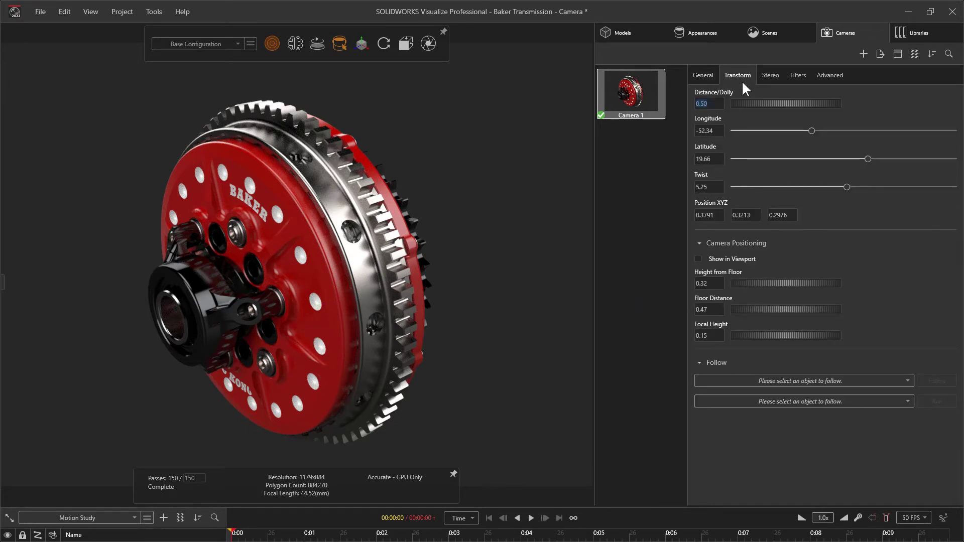
{"action": "mouse_move", "coordinate": [735, 110]}
{"action": "left_mouse_down"}
{"action": "mouse_move", "coordinate": [763, 106]}
{"action": "mouse_move", "coordinate": [730, 109]}
{"action": "mouse_move", "coordinate": [746, 111]}
{"action": "left_mouse_up"}
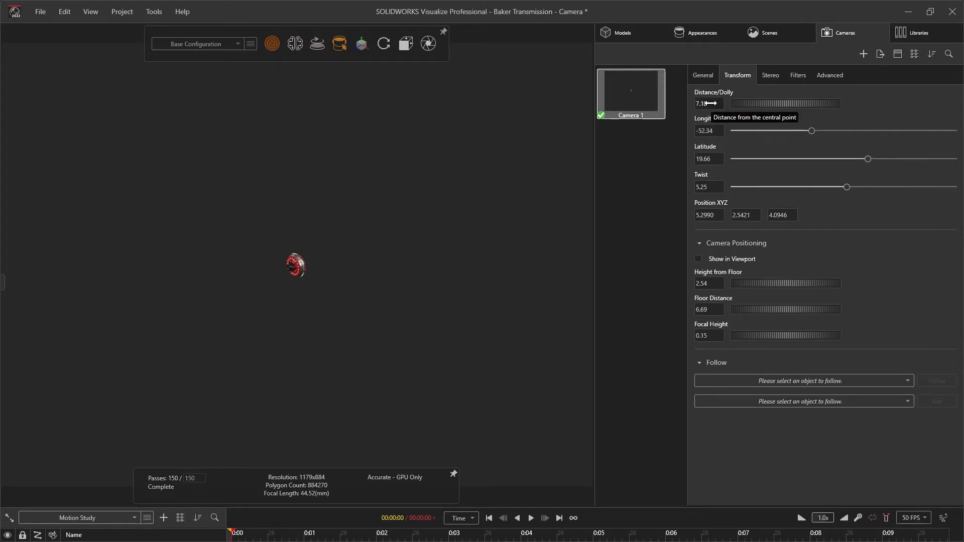
{"action": "left_click_drag", "start_coordinate": [711, 103], "coordinate": [376, 124]}
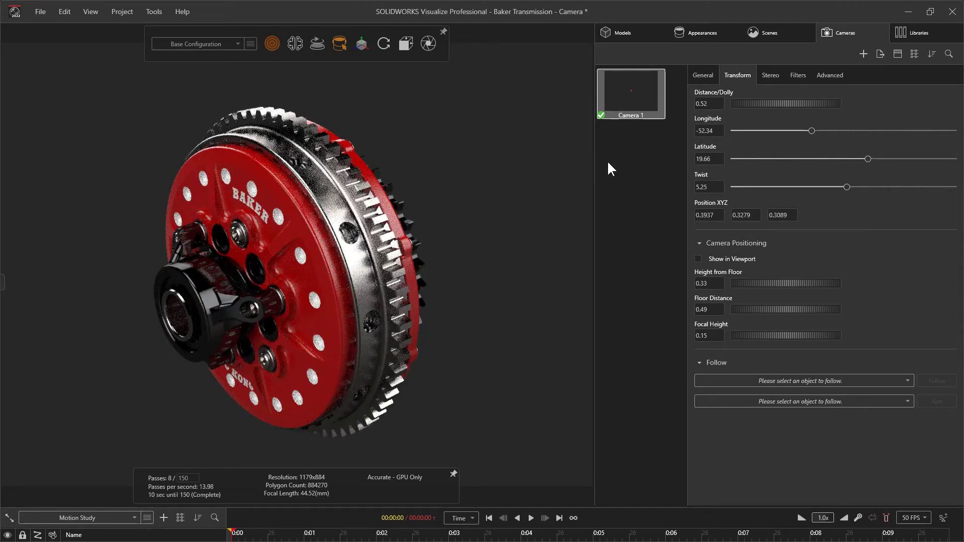
{"action": "left_click_drag", "start_coordinate": [702, 133], "coordinate": [718, 169]}
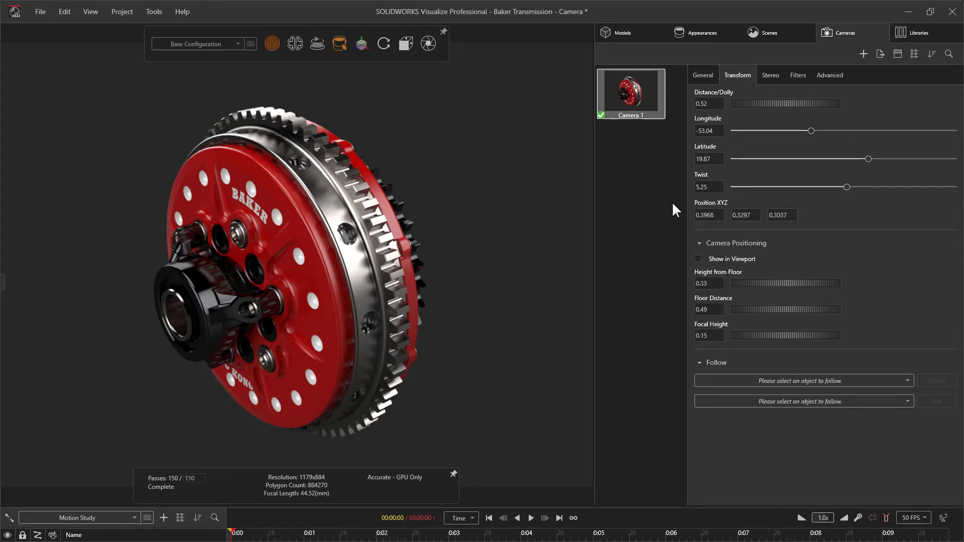
- Add a new camera to the project and frame the clutch large and centred in its view
{"action": "left_click", "coordinate": [863, 54]}
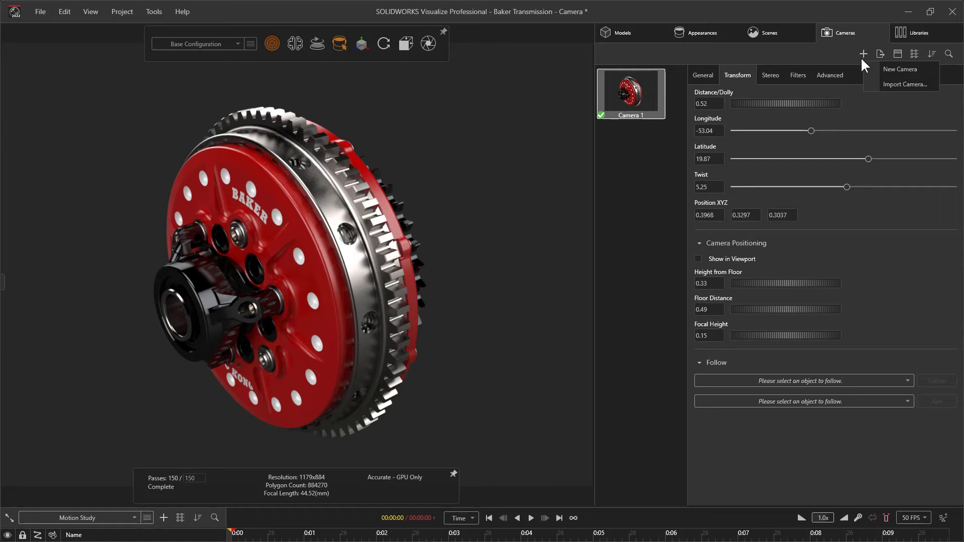
{"action": "left_click", "coordinate": [925, 69]}
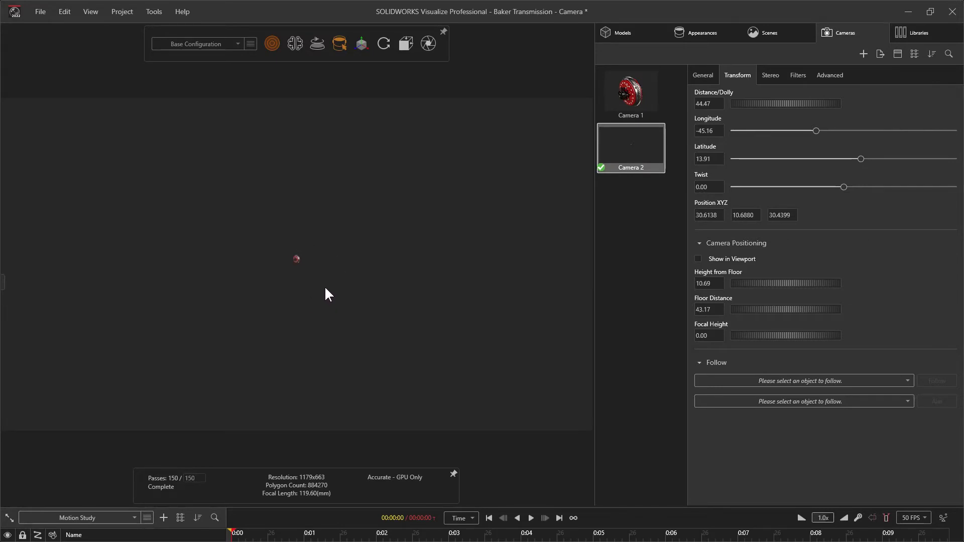
{"action": "left_click", "coordinate": [696, 76]}
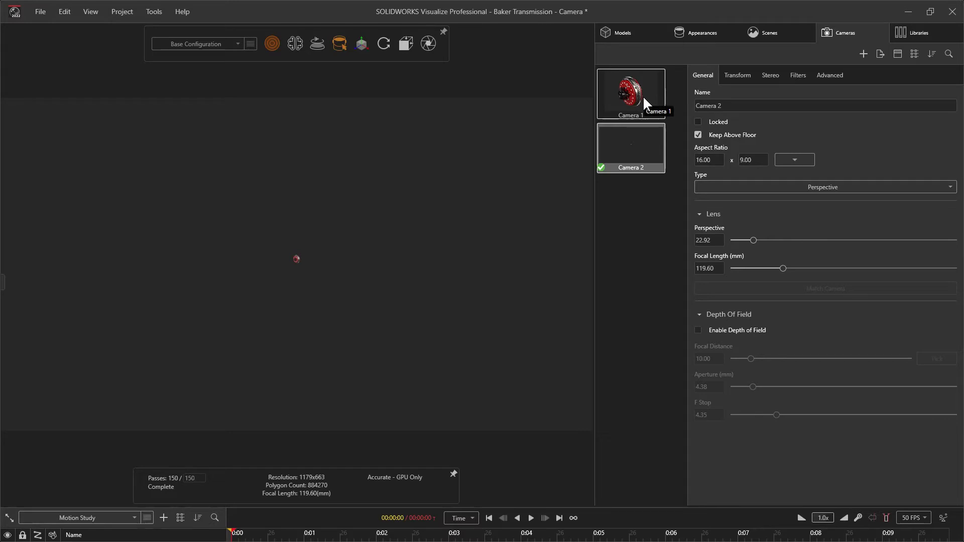
{"action": "right_click_drag", "start_coordinate": [299, 256], "coordinate": [312, 101], "text": "alt"}
{"action": "right_click_drag", "start_coordinate": [316, 202], "coordinate": [324, 71], "text": "alt"}
{"action": "middle_click_drag", "start_coordinate": [320, 172], "coordinate": [327, 270], "text": "alt"}
{"action": "right_click_drag", "start_coordinate": [327, 270], "coordinate": [331, 213], "text": "alt"}
{"action": "left_click_drag", "start_coordinate": [340, 235], "coordinate": [305, 213], "text": "alt"}
{"action": "middle_click_drag", "start_coordinate": [306, 213], "coordinate": [318, 254], "text": "alt"}
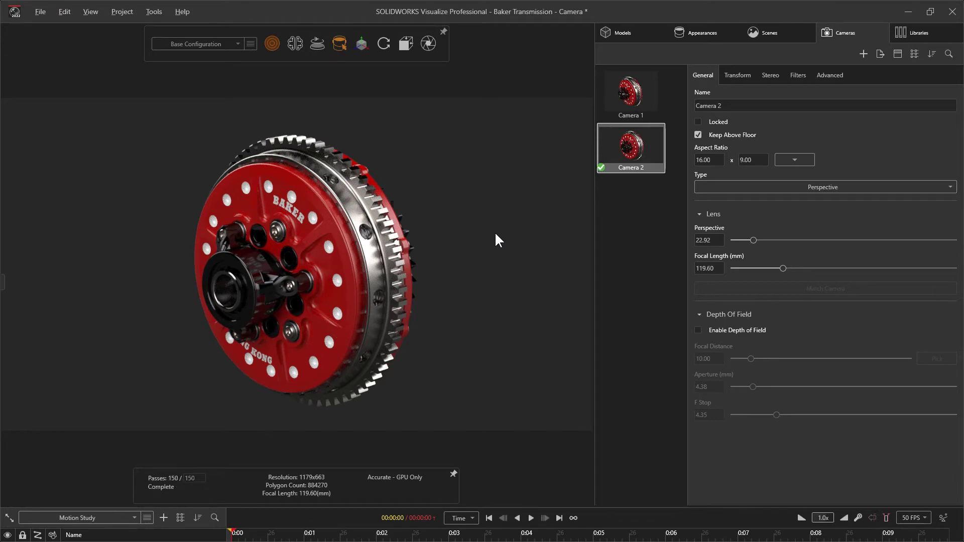
- Select Camera 1 while looking through Camera 2, and show its object manipulation handles with both camera and clutch in view
{"action": "left_click_drag", "start_coordinate": [482, 215], "coordinate": [408, 209]}
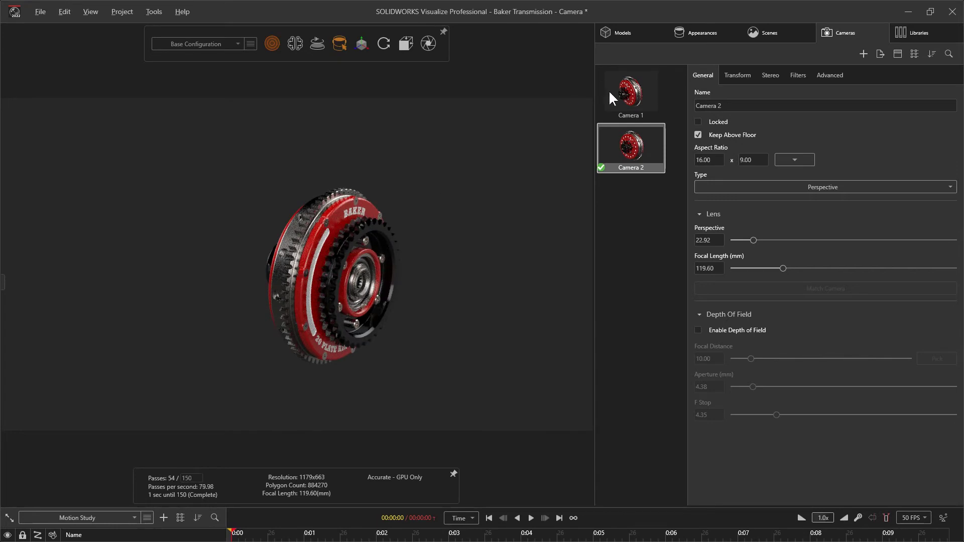
{"action": "left_click", "coordinate": [637, 84]}
{"action": "left_click", "coordinate": [363, 42]}
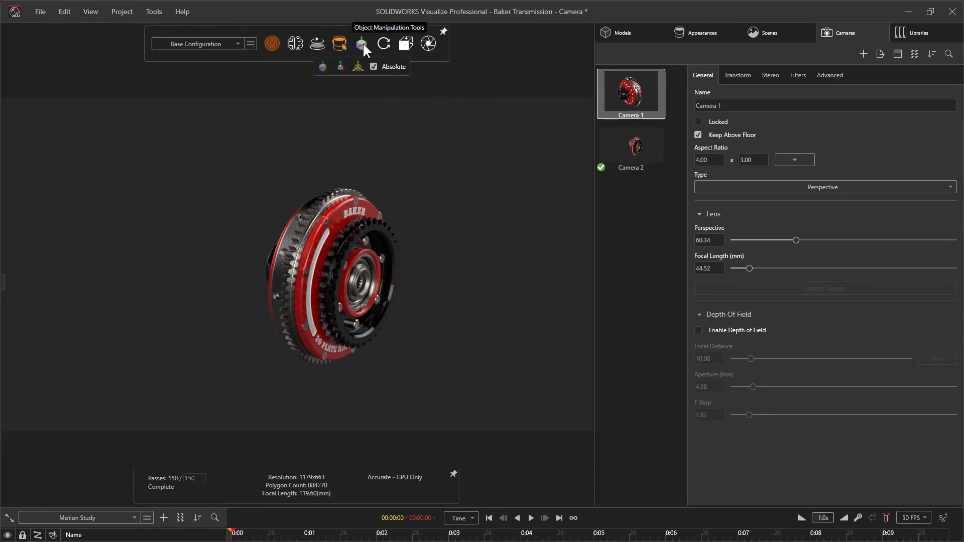
{"action": "left_click", "coordinate": [362, 42]}
{"action": "left_click_drag", "start_coordinate": [425, 156], "coordinate": [265, 224]}
{"action": "right_click_drag", "start_coordinate": [170, 210], "coordinate": [169, 186]}
{"action": "middle_click_drag", "start_coordinate": [174, 187], "coordinate": [253, 209]}
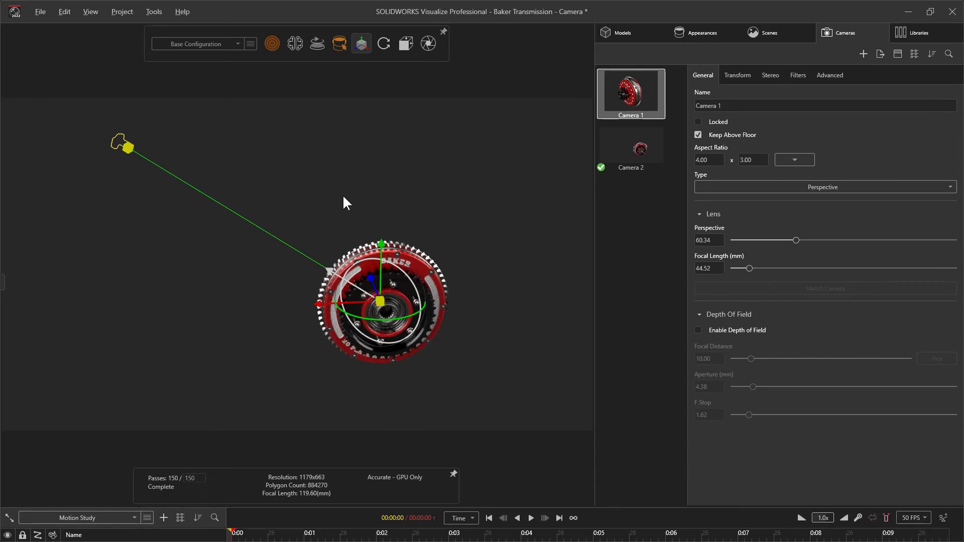
- Show Camera 1's positioning guides in the viewport and view them from the clutch's front side
{"action": "left_click", "coordinate": [750, 75]}
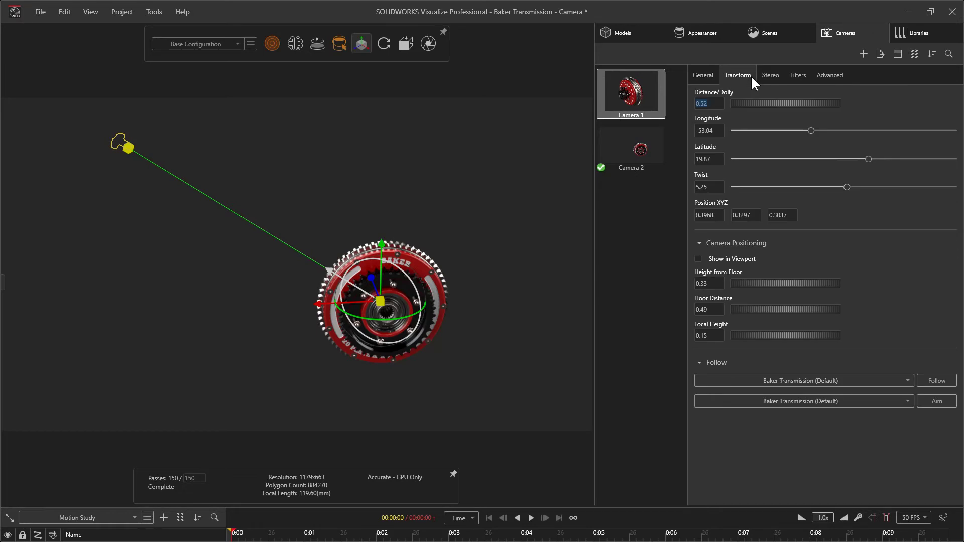
{"action": "left_click", "coordinate": [698, 259]}
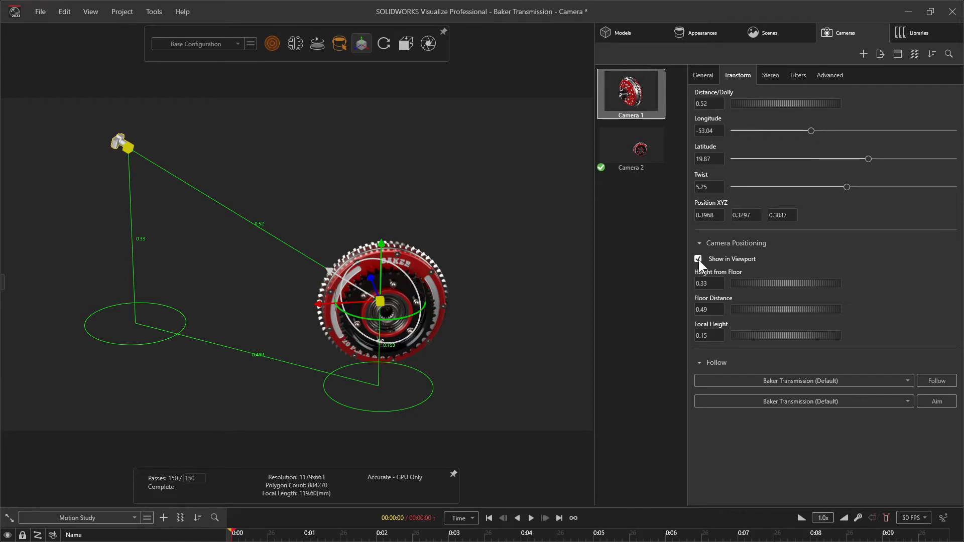
{"action": "left_click_drag", "start_coordinate": [472, 268], "coordinate": [103, 265]}
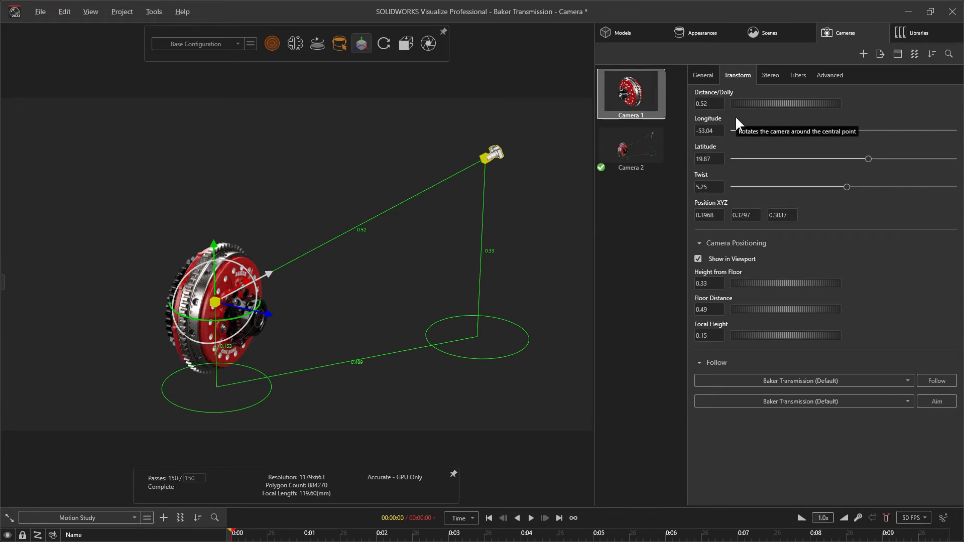
- Set Camera 1's distance to 0.49, longitude to -58.04, latitude to 20.02 and twist to 0
{"action": "left_click_drag", "start_coordinate": [711, 107], "coordinate": [710, 207]}
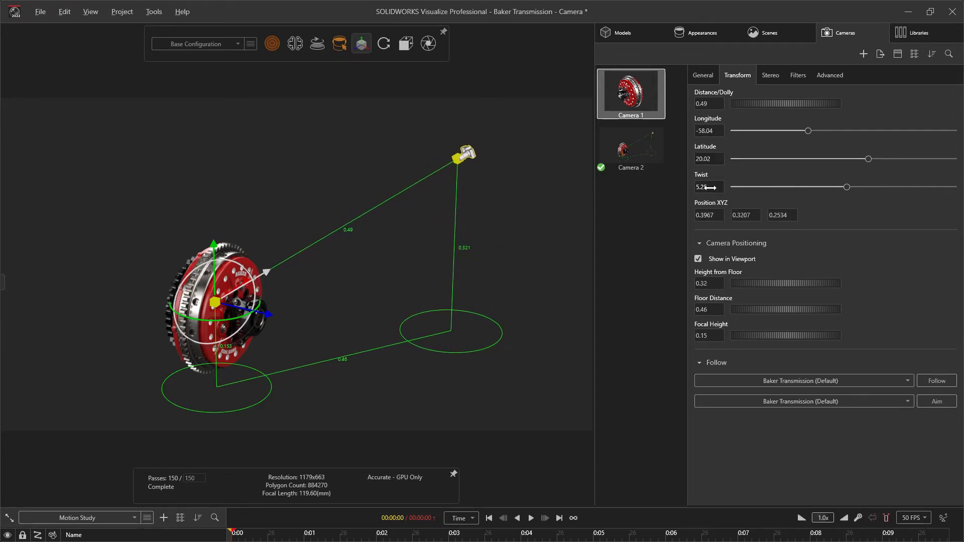
{"action": "scroll", "coordinate": [498, 157], "scroll_direction": "up", "scroll_amount": 1}
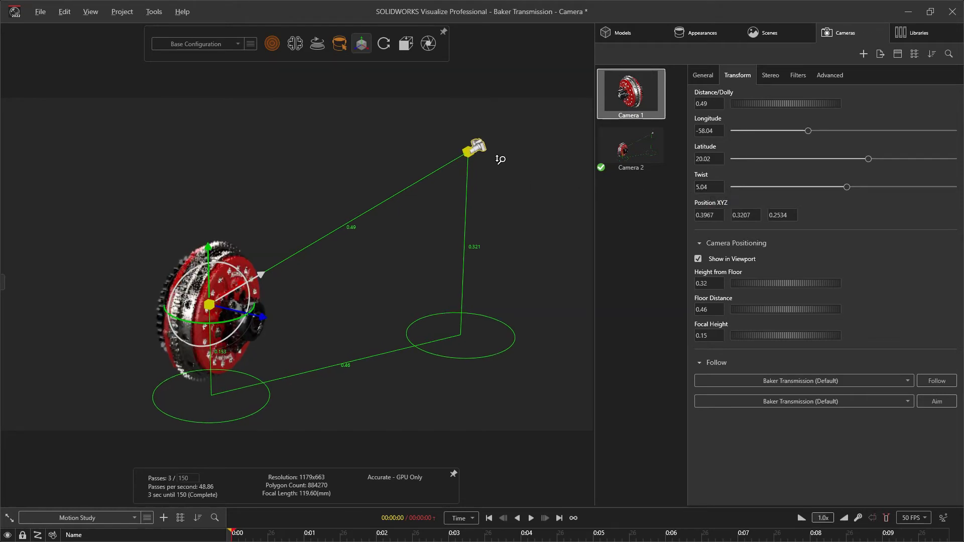
{"action": "mouse_move", "coordinate": [847, 186]}
{"action": "left_mouse_down"}
{"action": "mouse_move", "coordinate": [811, 187]}
{"action": "mouse_move", "coordinate": [873, 189]}
{"action": "mouse_move", "coordinate": [832, 191]}
{"action": "left_mouse_up"}
{"action": "double_click", "coordinate": [705, 187]}
{"action": "type", "text": "0"}
{"action": "key", "text": "Return"}
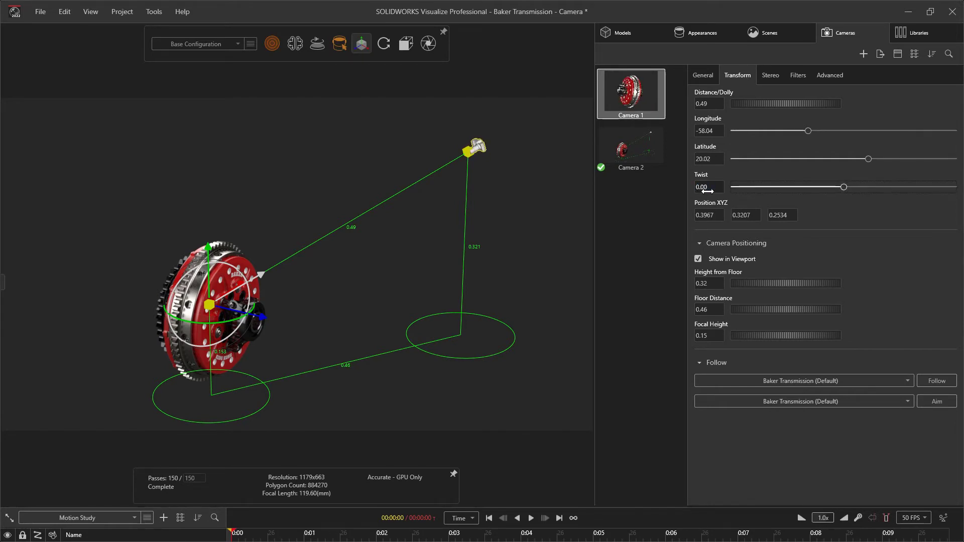
- Try moving Camera 1 to X 0.4252 and Y 21.2630, and undo the position change
{"action": "mouse_move", "coordinate": [713, 219]}
{"action": "left_mouse_down"}
{"action": "mouse_move", "coordinate": [697, 219]}
{"action": "mouse_move", "coordinate": [706, 223]}
{"action": "left_mouse_up"}
{"action": "left_click_drag", "start_coordinate": [689, 223], "coordinate": [704, 219]}
{"action": "mouse_move", "coordinate": [745, 216]}
{"action": "left_mouse_down"}
{"action": "mouse_move", "coordinate": [759, 222]}
{"action": "mouse_move", "coordinate": [736, 227]}
{"action": "left_mouse_up"}
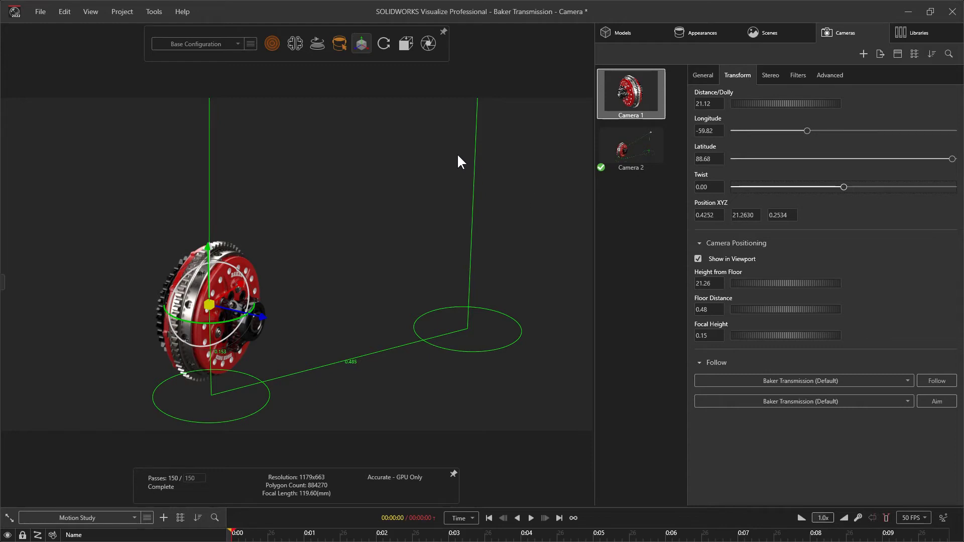
{"action": "key", "text": "ctrl+z"}
{"action": "mouse_move", "coordinate": [446, 137]}
{"action": "right_mouse_down"}
{"action": "mouse_move", "coordinate": [445, 163]}
{"action": "mouse_move", "coordinate": [452, 123]}
{"action": "right_mouse_up"}
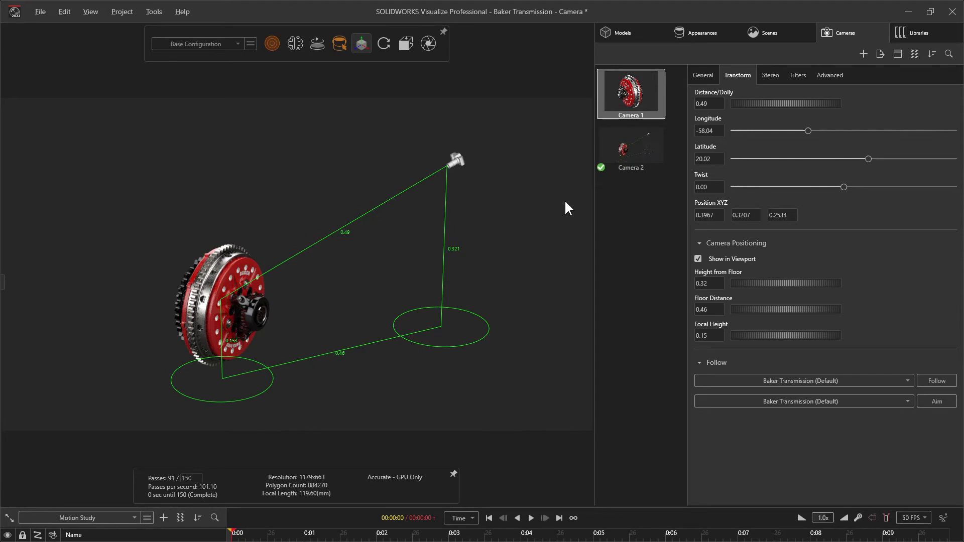
- Set Camera 1's height from floor to 0.35 and floor distance to 0.40, and hide its positioning guides
{"action": "left_click_drag", "start_coordinate": [713, 286], "coordinate": [701, 333]}
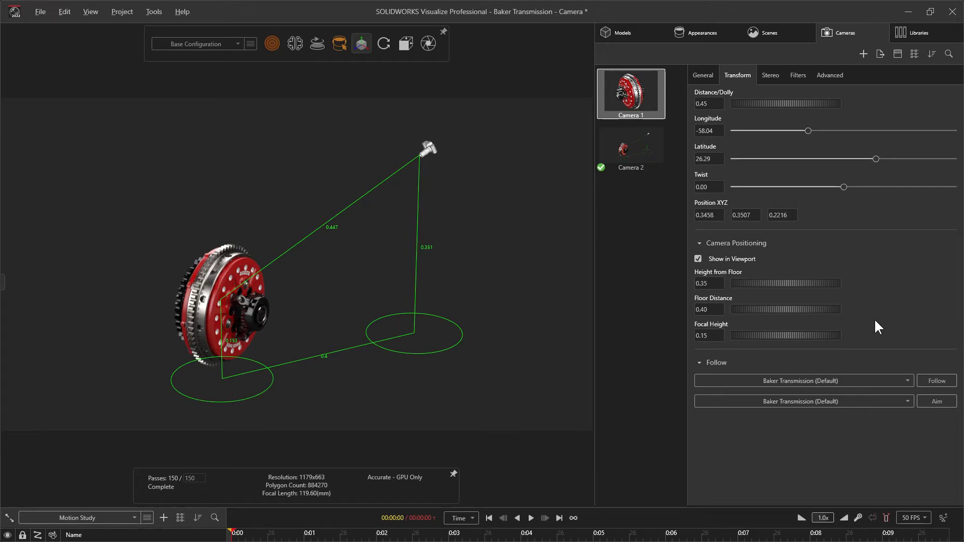
{"action": "left_click", "coordinate": [698, 259]}
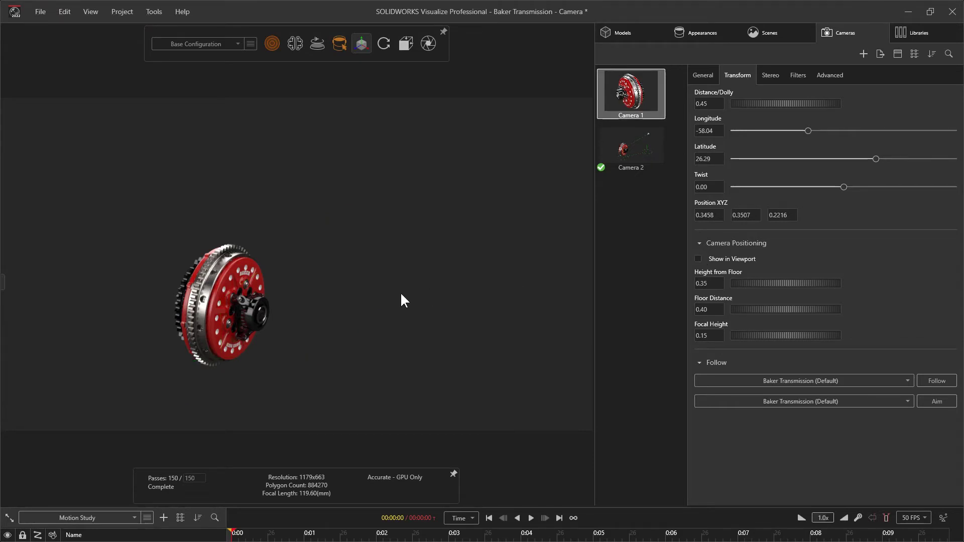
{"action": "left_click", "coordinate": [700, 76]}
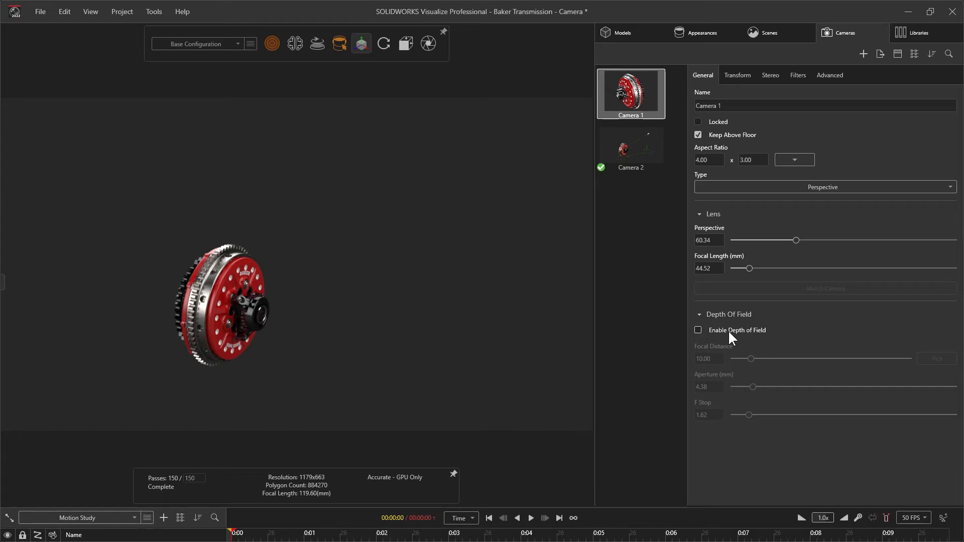
- Frame Camera 2 as a tilted close-up of the clutch's BAKER lettering and gear teeth
{"action": "middle_click_drag", "start_coordinate": [377, 338], "coordinate": [307, 347]}
{"action": "double_click", "coordinate": [222, 276]}
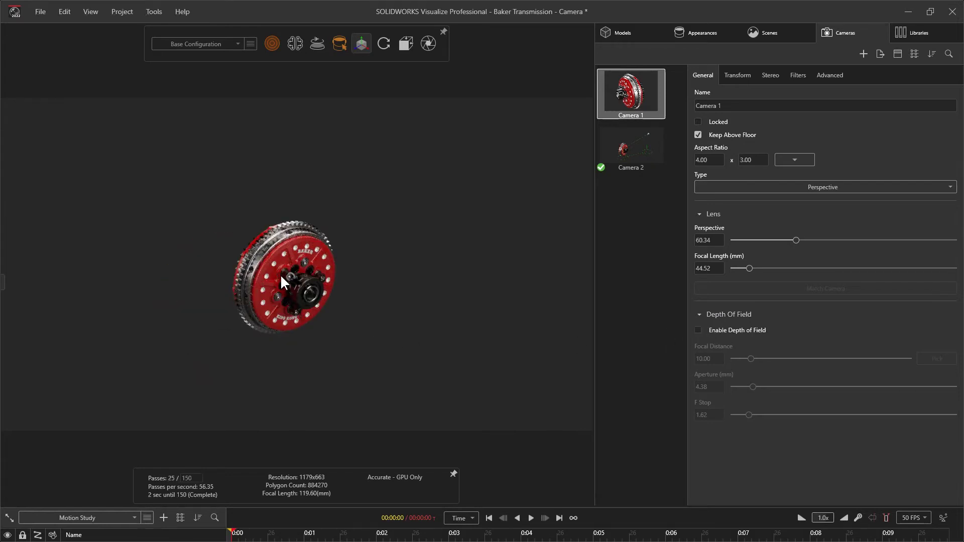
{"action": "scroll", "coordinate": [281, 275], "scroll_direction": "up", "scroll_amount": 10}
{"action": "middle_click_drag", "start_coordinate": [281, 275], "coordinate": [145, 262]}
{"action": "middle_click_drag", "start_coordinate": [215, 265], "coordinate": [262, 284], "text": "ctrl"}
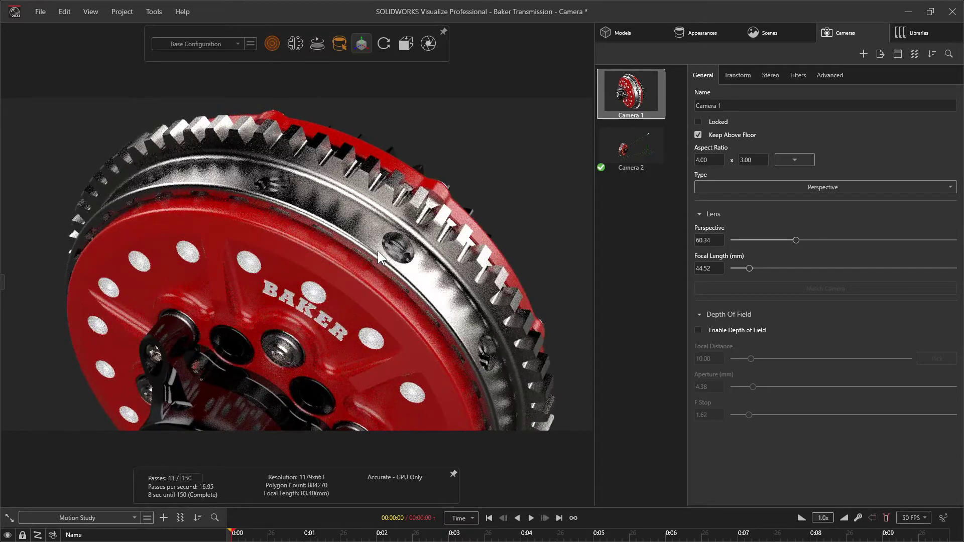
- Enable depth of field for Camera 1 and Camera 2
{"action": "left_click", "coordinate": [698, 331]}
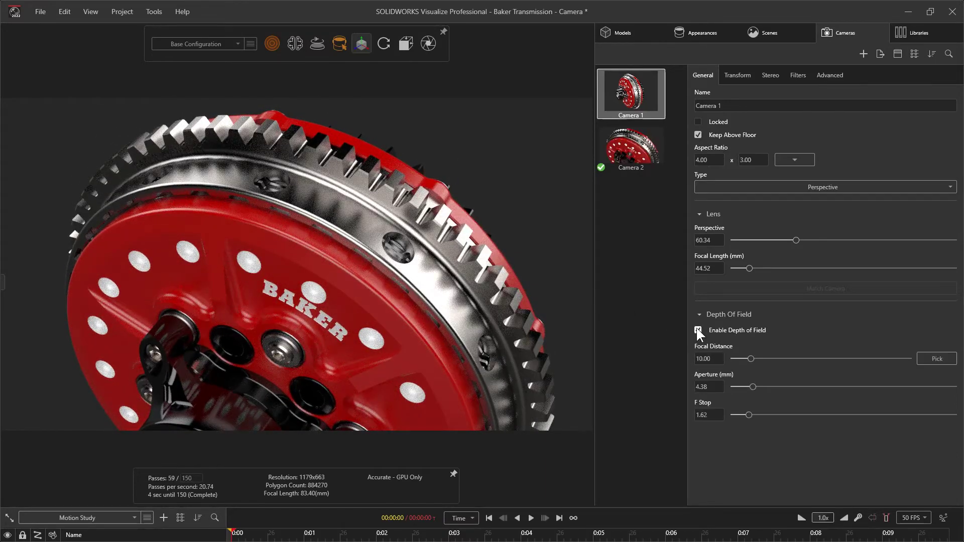
{"action": "left_click", "coordinate": [641, 143]}
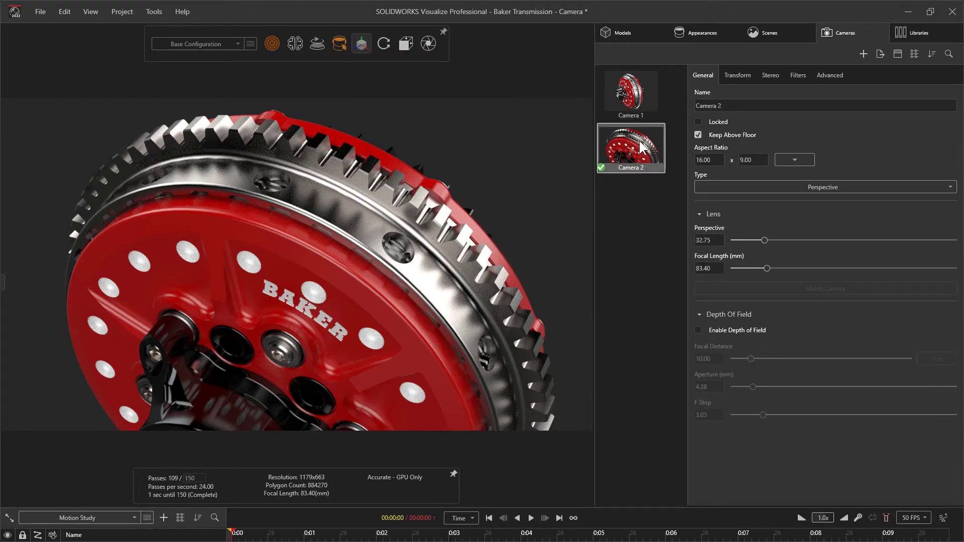
{"action": "left_click", "coordinate": [697, 329]}
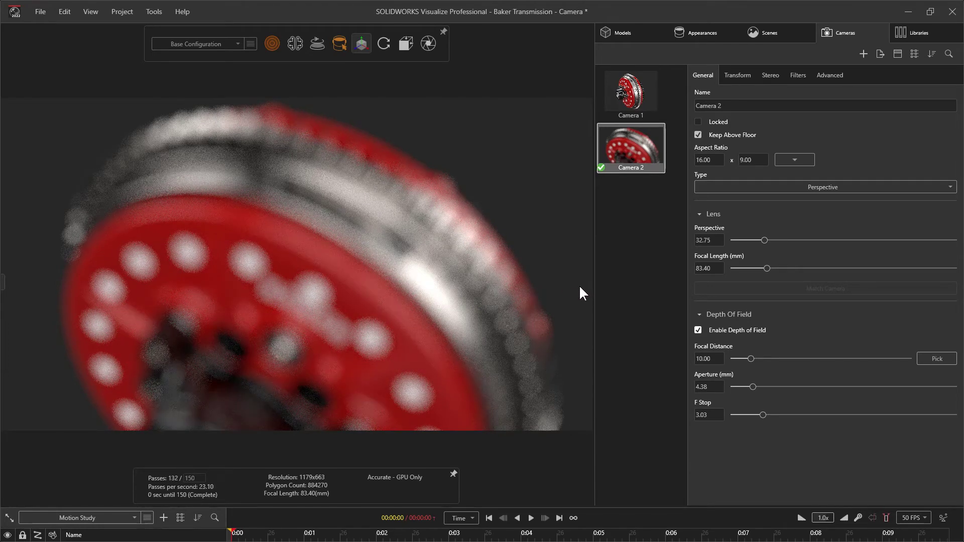
- Pick the BAKER lettering as Camera 2's focal point and set its aperture to 14.02 mm
{"action": "left_click", "coordinate": [932, 360]}
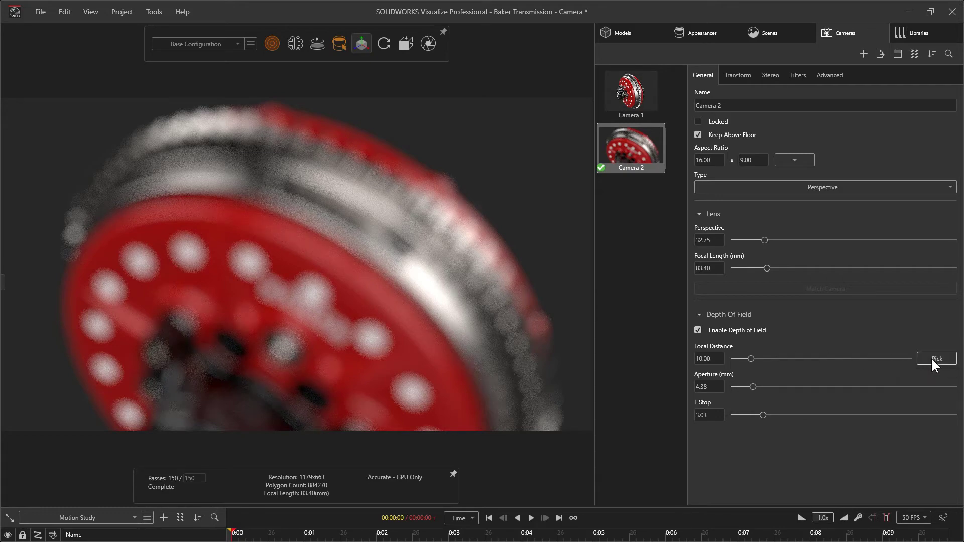
{"action": "left_click", "coordinate": [291, 307]}
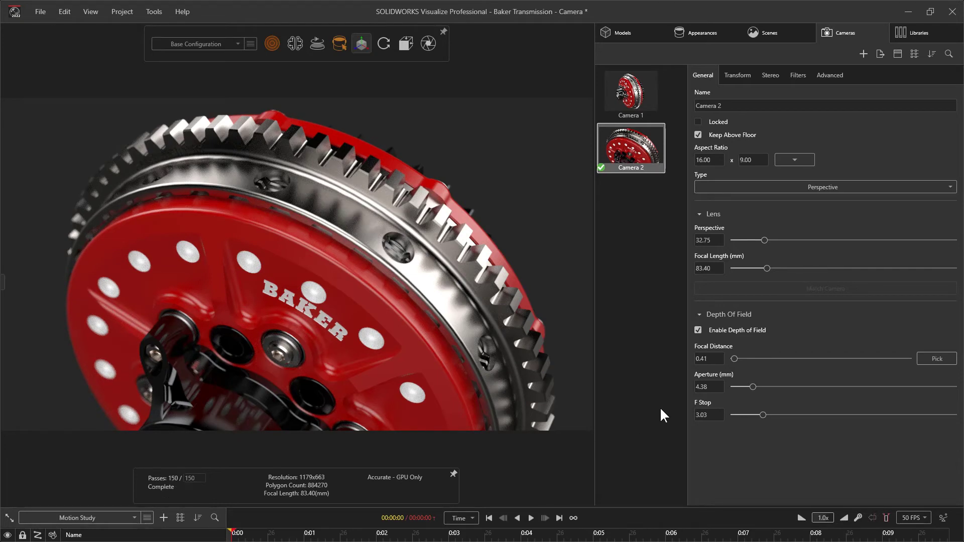
{"action": "left_click_drag", "start_coordinate": [708, 388], "coordinate": [832, 391]}
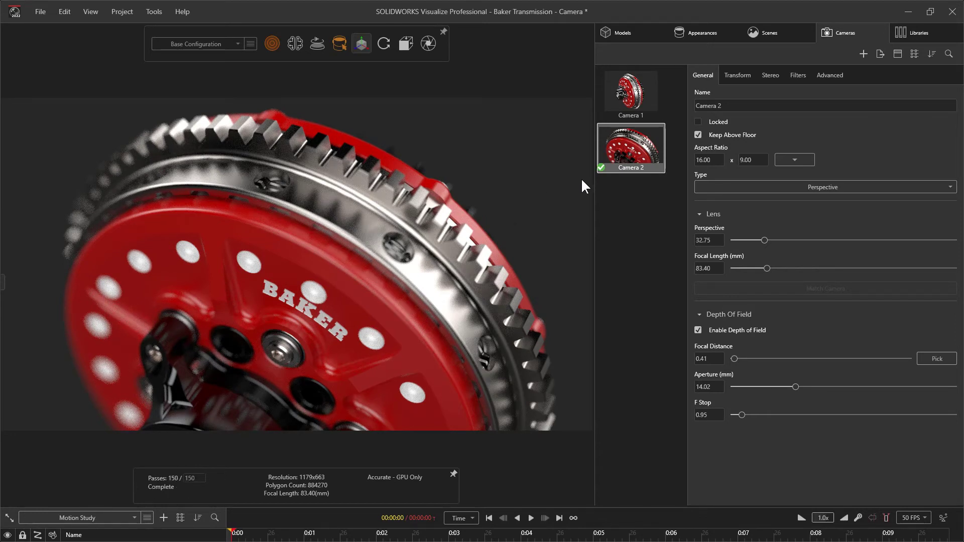
- Rename Camera 2 as Logo, duplicate it and make the copy the active camera
{"action": "left_click_drag", "start_coordinate": [731, 103], "coordinate": [688, 107]}
{"action": "type", "text": "Logo"}
{"action": "key", "text": "Return"}
{"action": "key", "text": "ctrl+v"}
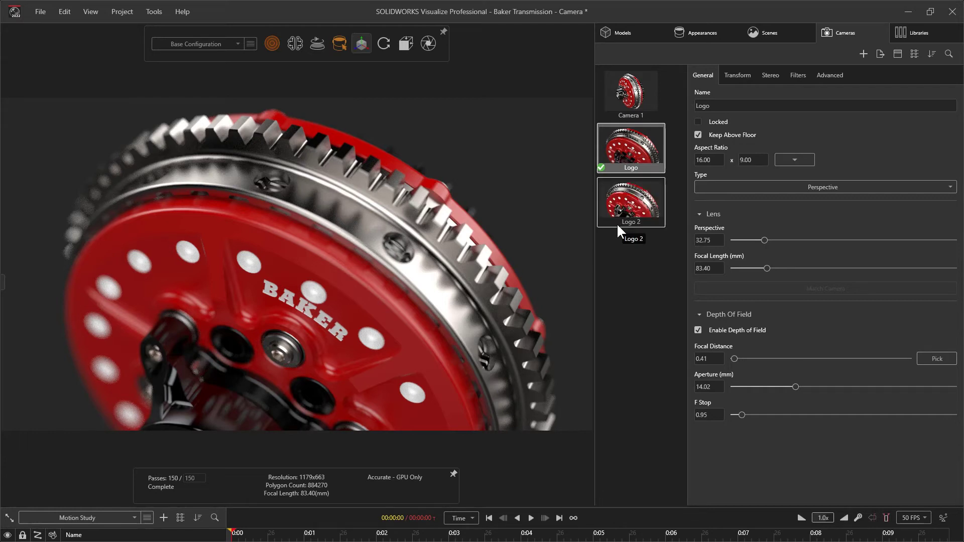
{"action": "left_click", "coordinate": [624, 212]}
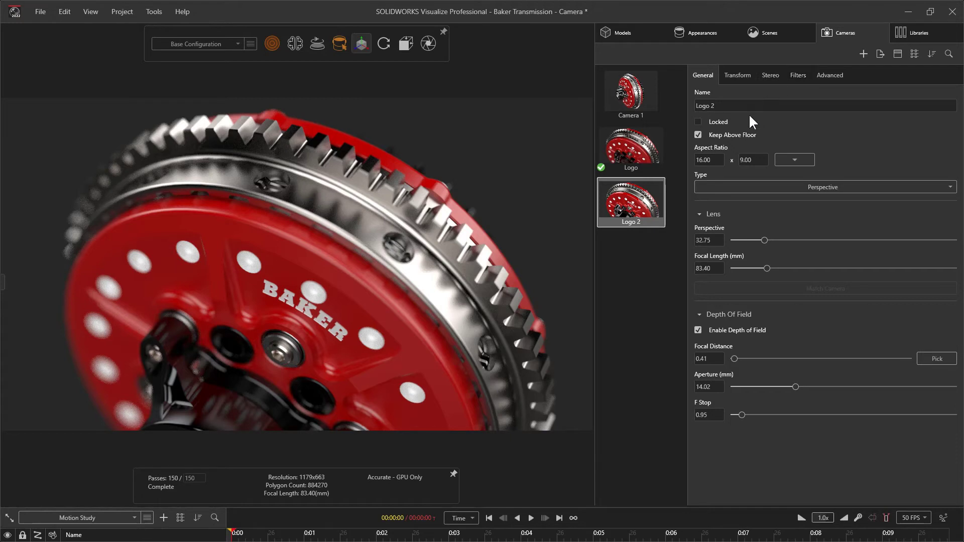
{"action": "double_click", "coordinate": [622, 209]}
- Enable post-processing on the Logo 2 camera, trying a darken value of 0.97 and resetting it to 0.00
{"action": "left_click", "coordinate": [796, 75]}
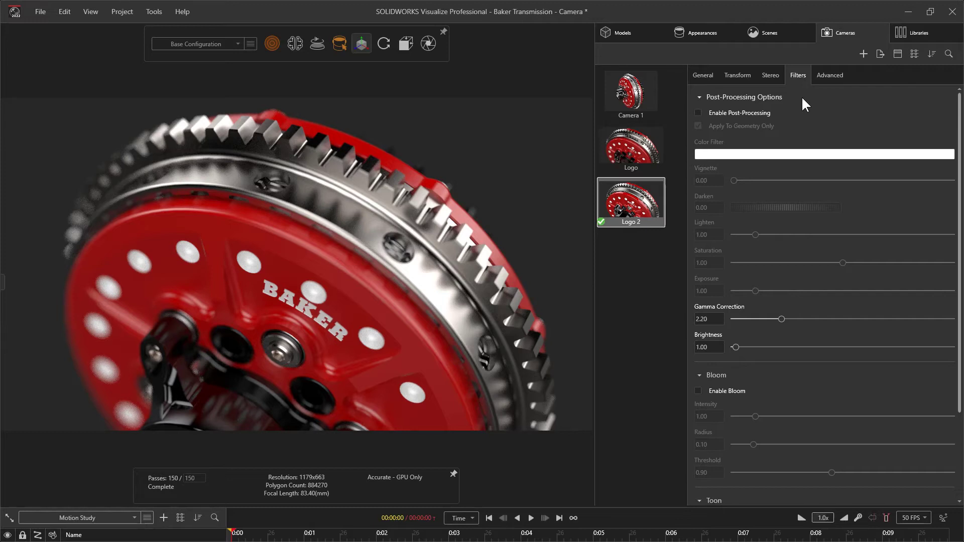
{"action": "left_click", "coordinate": [697, 113]}
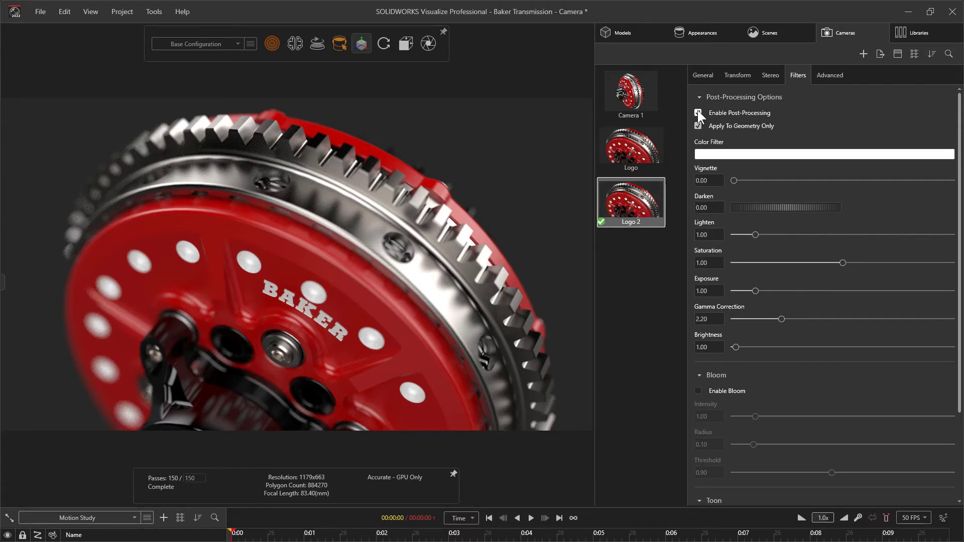
{"action": "left_click_drag", "start_coordinate": [732, 207], "coordinate": [765, 206]}
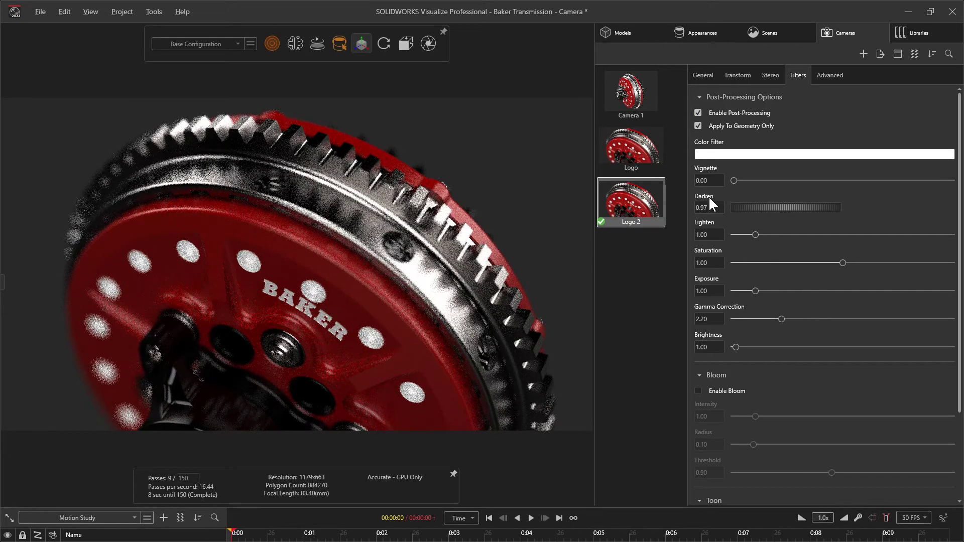
{"action": "left_click_drag", "start_coordinate": [734, 207], "coordinate": [631, 213]}
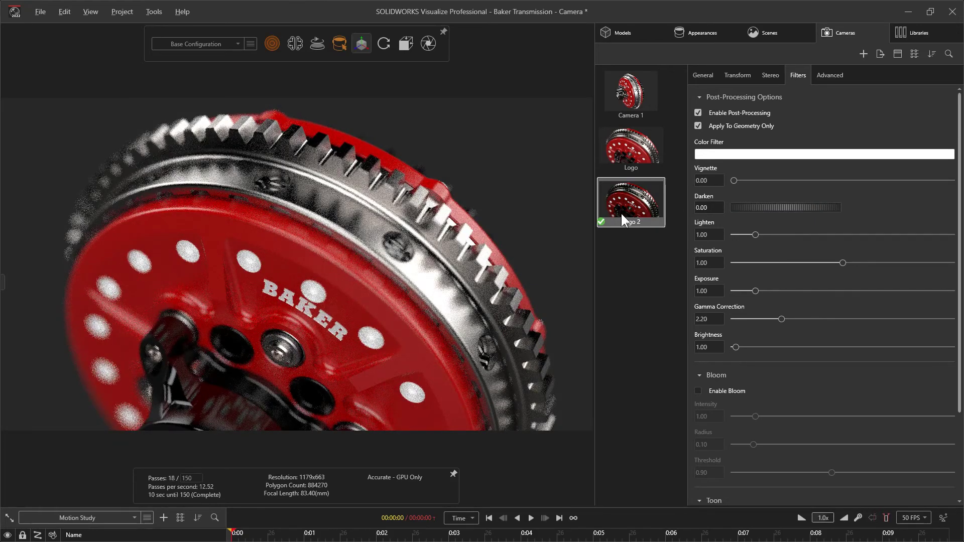
- Set Logo 2's lighten to 1.72, exposure to 0.75, saturation to 1.10 and brightness to 1.07
{"action": "left_click_drag", "start_coordinate": [710, 235], "coordinate": [744, 235]}
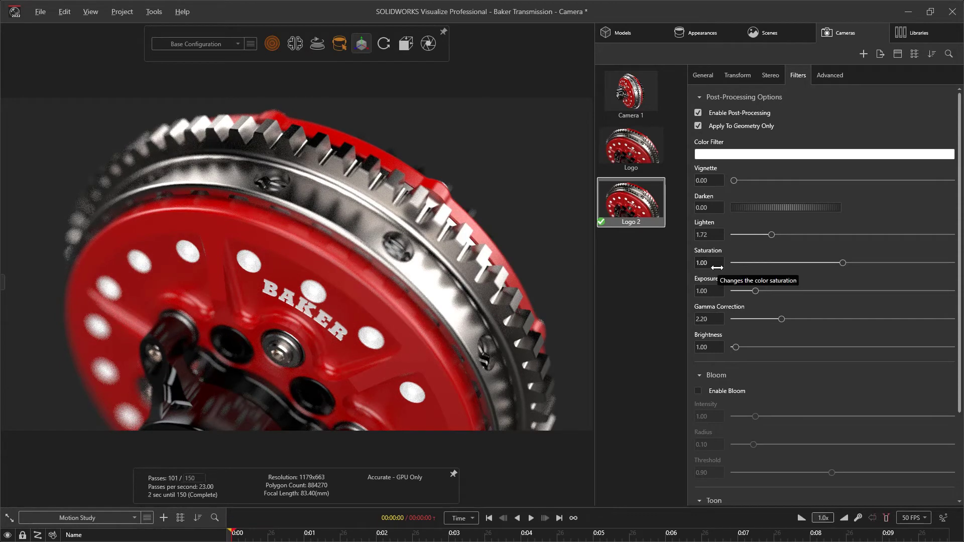
{"action": "left_click_drag", "start_coordinate": [755, 291], "coordinate": [751, 290]}
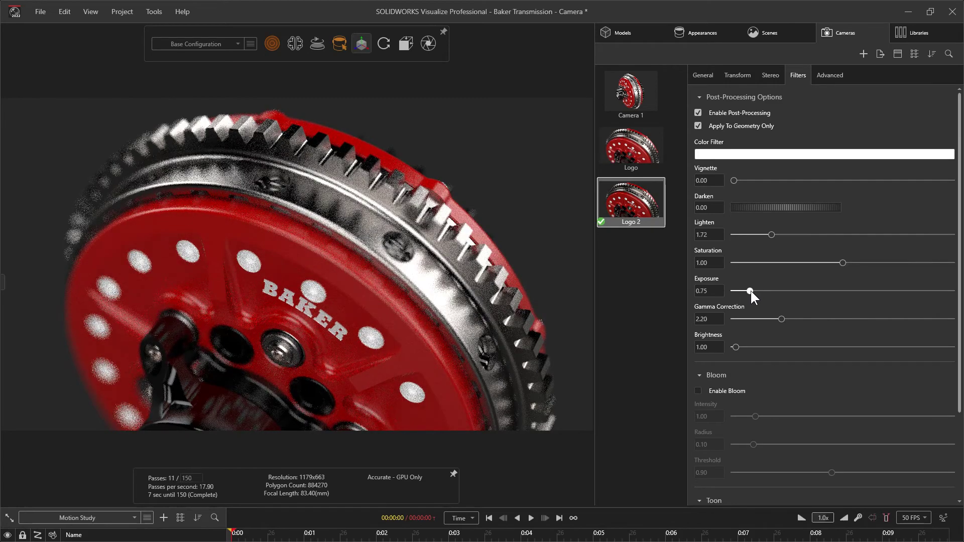
{"action": "left_click_drag", "start_coordinate": [842, 263], "coordinate": [853, 263]}
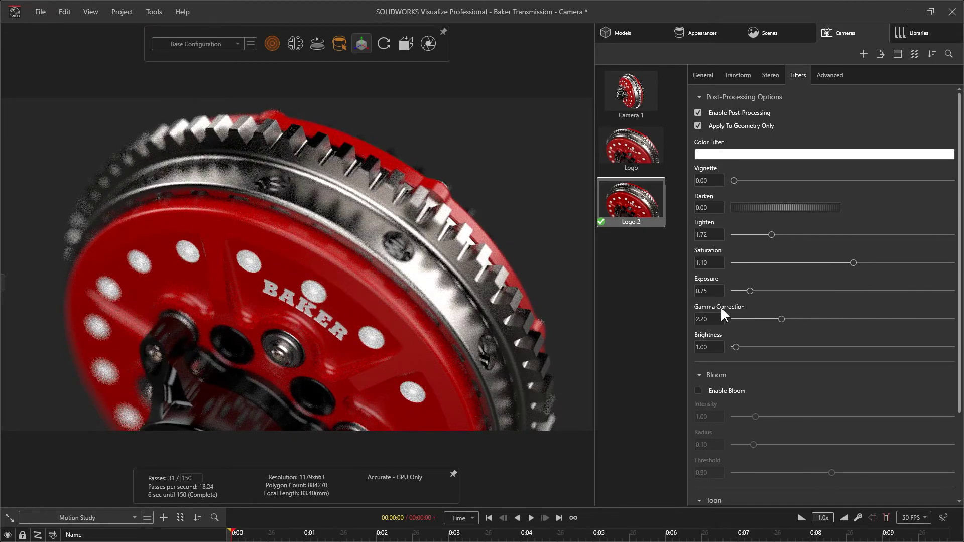
{"action": "left_click_drag", "start_coordinate": [735, 347], "coordinate": [698, 347]}
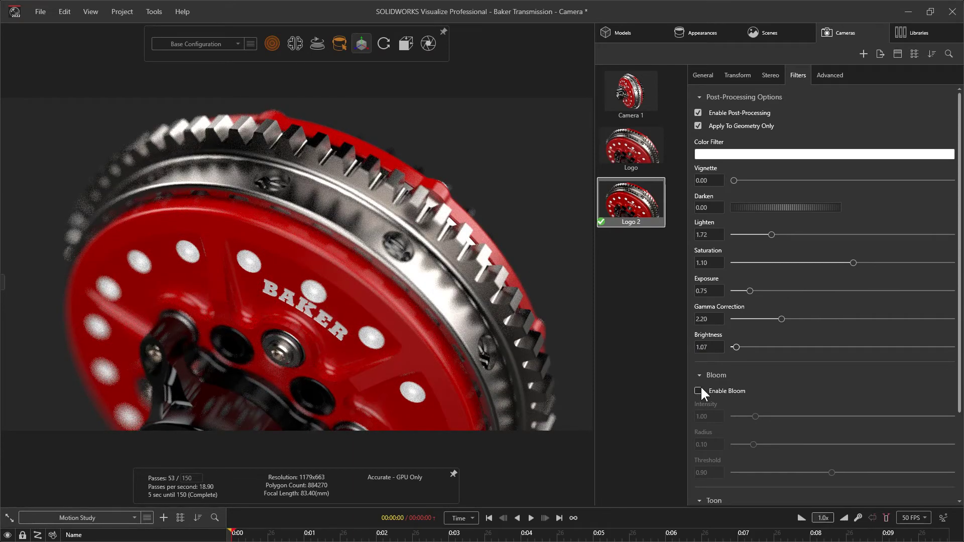
- Enable bloom on the Logo 2 camera and set its threshold to 1.72 and intensity to 4.13
{"action": "left_click", "coordinate": [699, 391]}
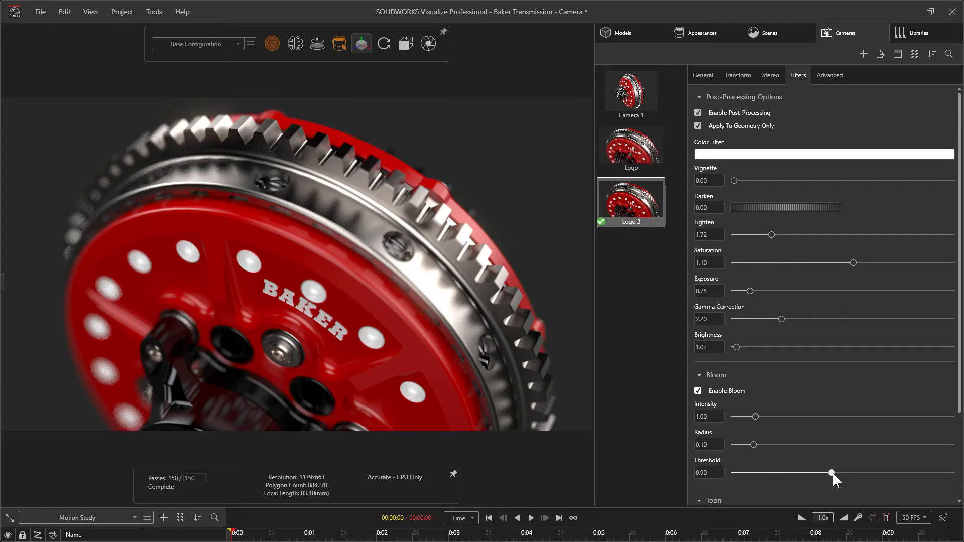
{"action": "left_click_drag", "start_coordinate": [831, 473], "coordinate": [761, 472]}
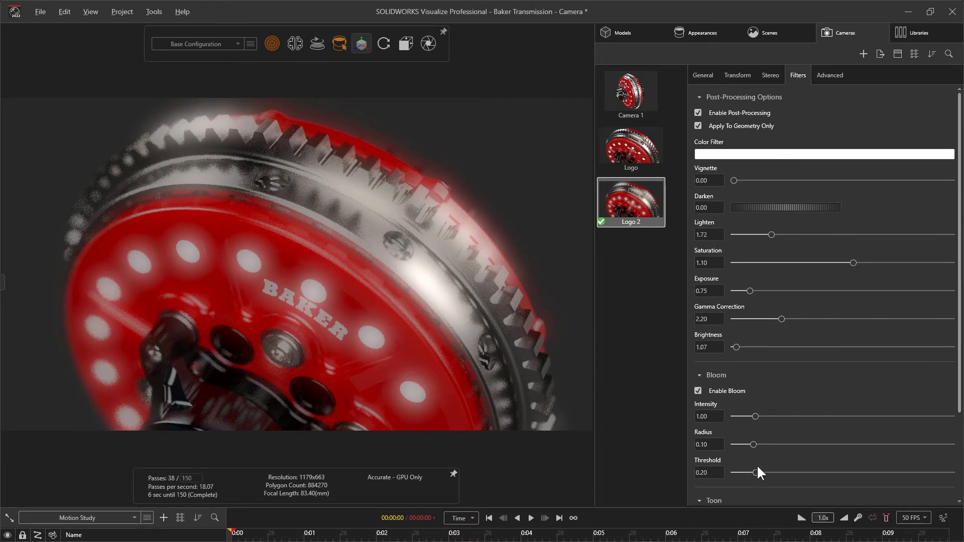
{"action": "left_click_drag", "start_coordinate": [756, 472], "coordinate": [922, 472]}
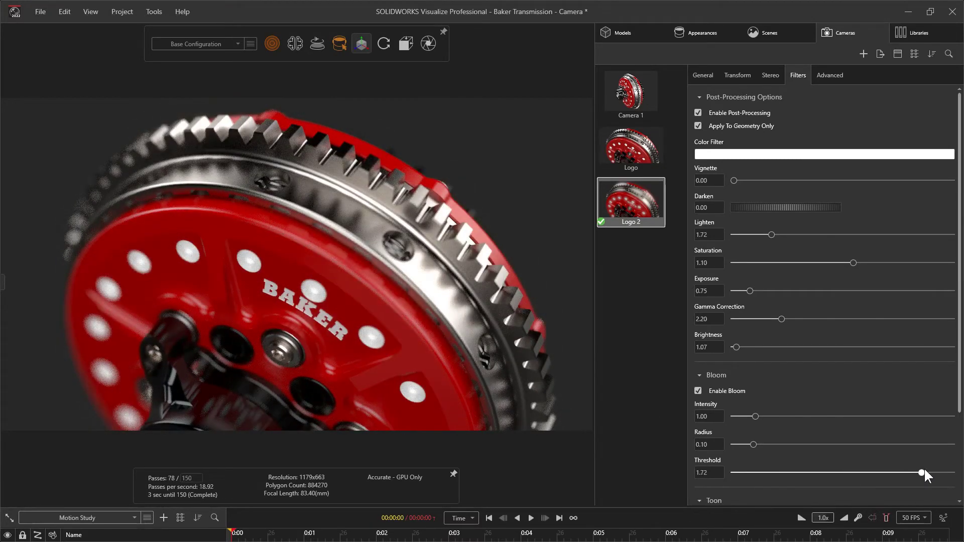
{"action": "middle_click_drag", "start_coordinate": [533, 308], "coordinate": [531, 304]}
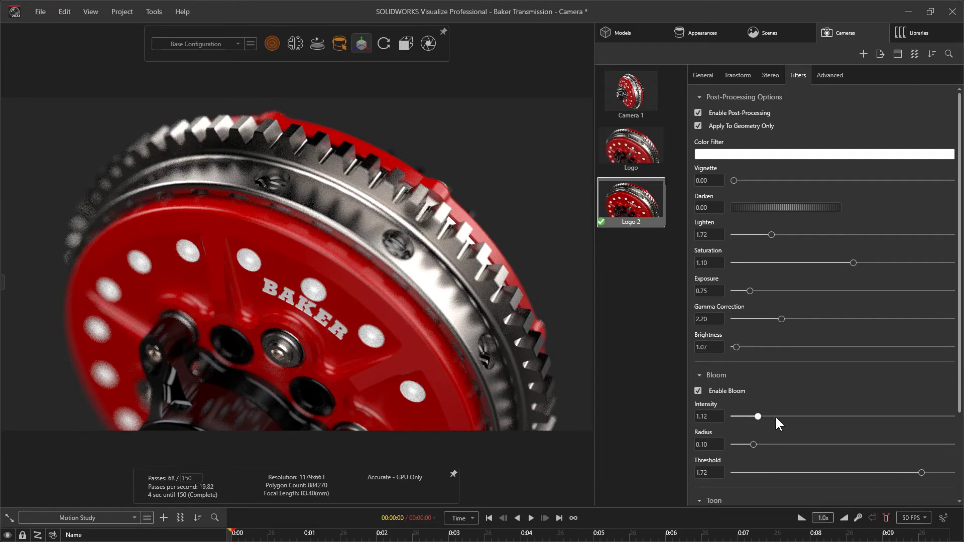
{"action": "middle_click_drag", "start_coordinate": [539, 291], "coordinate": [532, 285]}
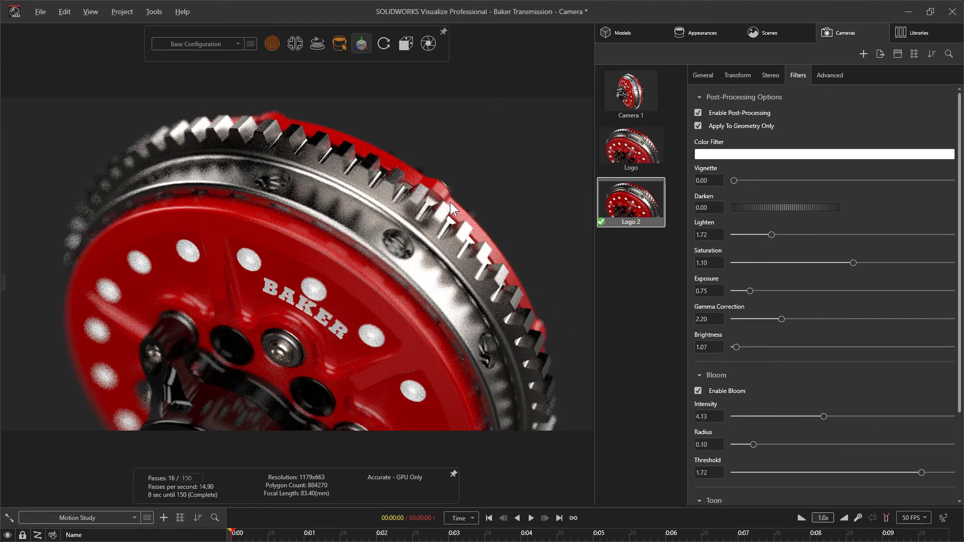
- Set the scene environment's tone-mapping brightness to 1.37
{"action": "left_click", "coordinate": [767, 33]}
{"action": "left_click_drag", "start_coordinate": [742, 122], "coordinate": [756, 121]}
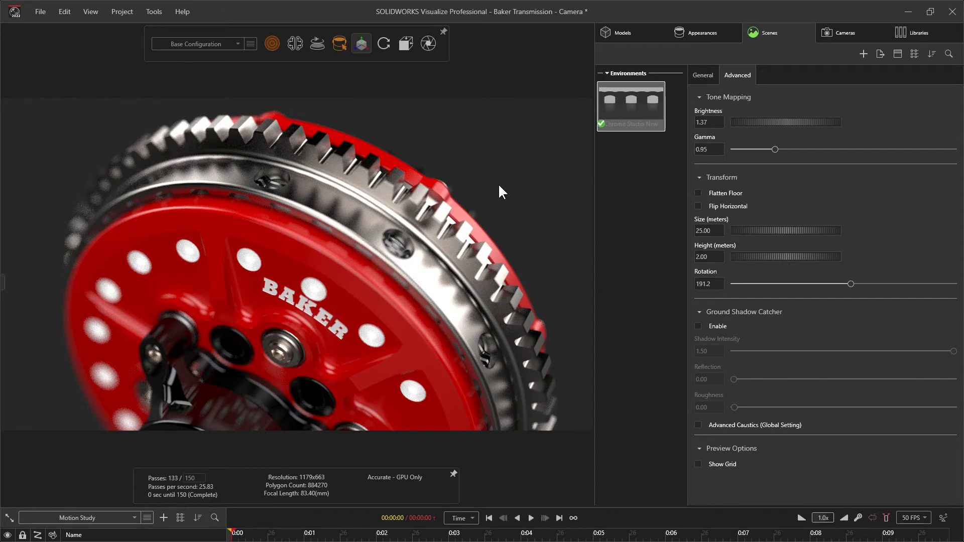
- Compare the Logo camera's unfiltered view with the post-processed Logo 2 view
{"action": "left_click", "coordinate": [827, 40]}
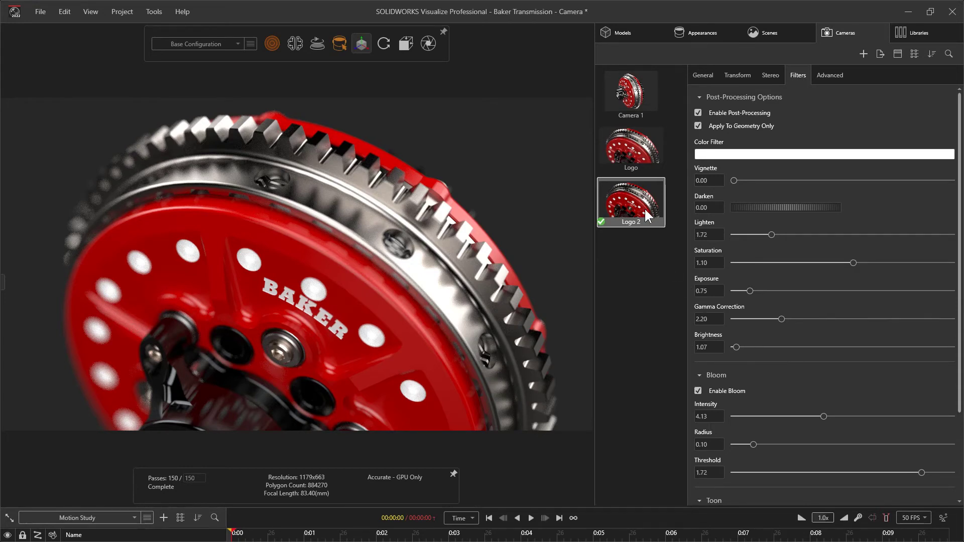
{"action": "left_click", "coordinate": [636, 159]}
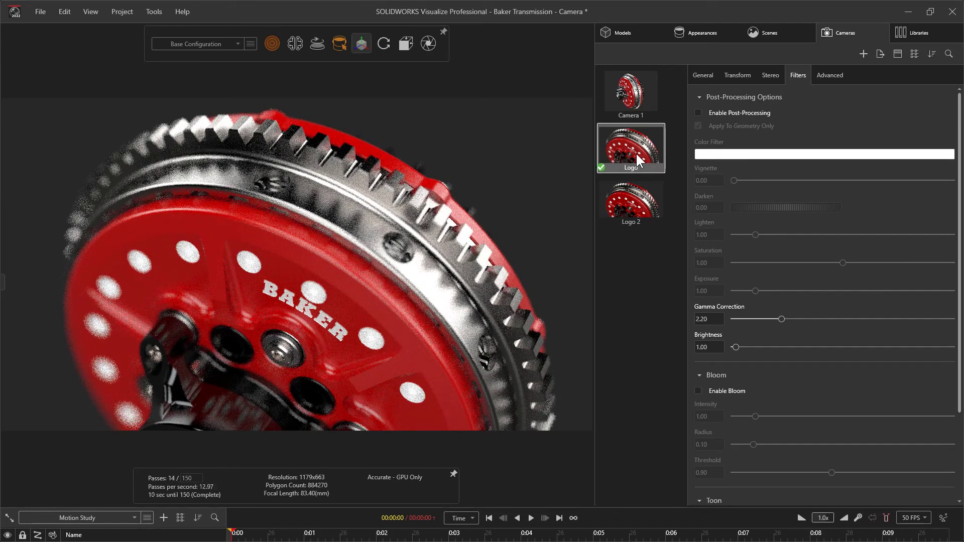
{"action": "left_click", "coordinate": [629, 194]}
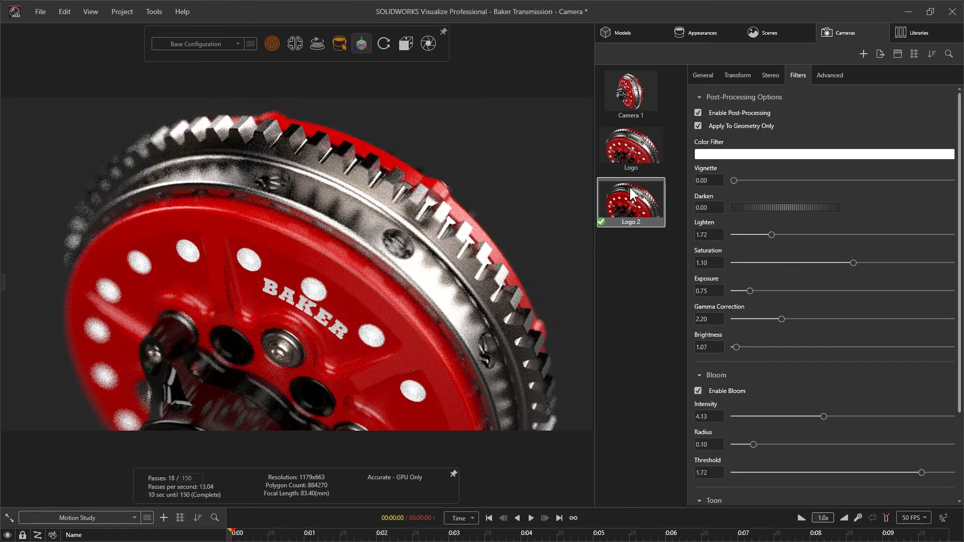
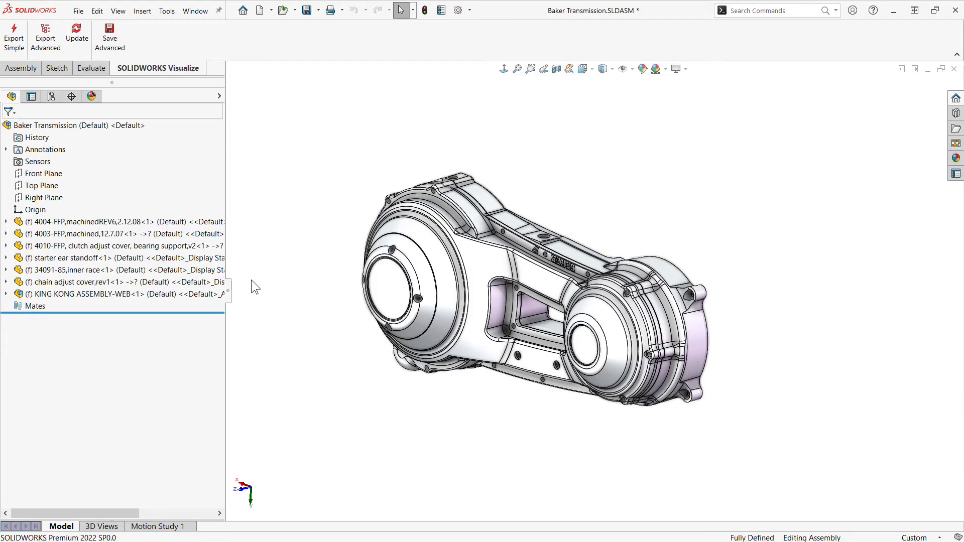
- In SOLIDWORKS, open the Baker Transmission assembly's Motion Study 1 and export the assembly to Visualize with that study using Export Advanced
{"action": "left_click", "coordinate": [157, 525]}
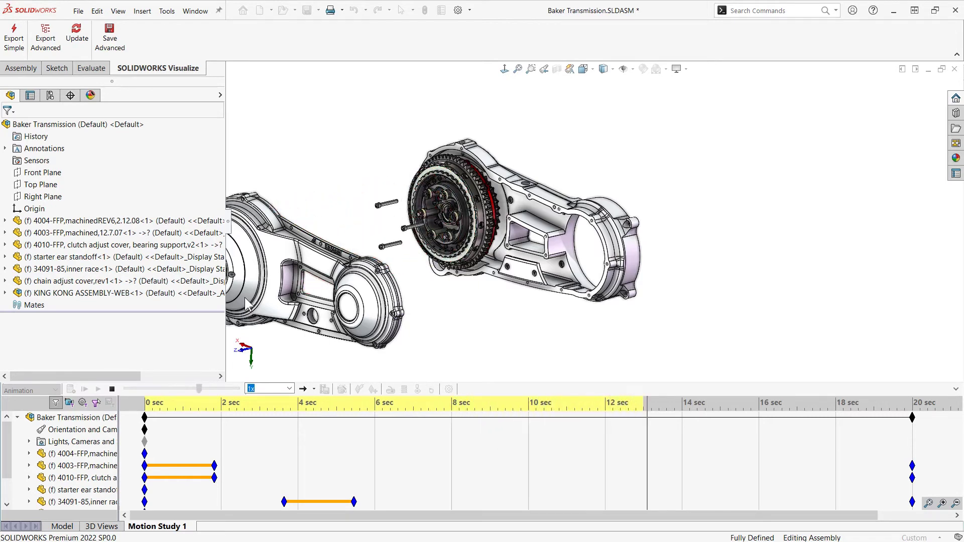
{"action": "left_click", "coordinate": [45, 40]}
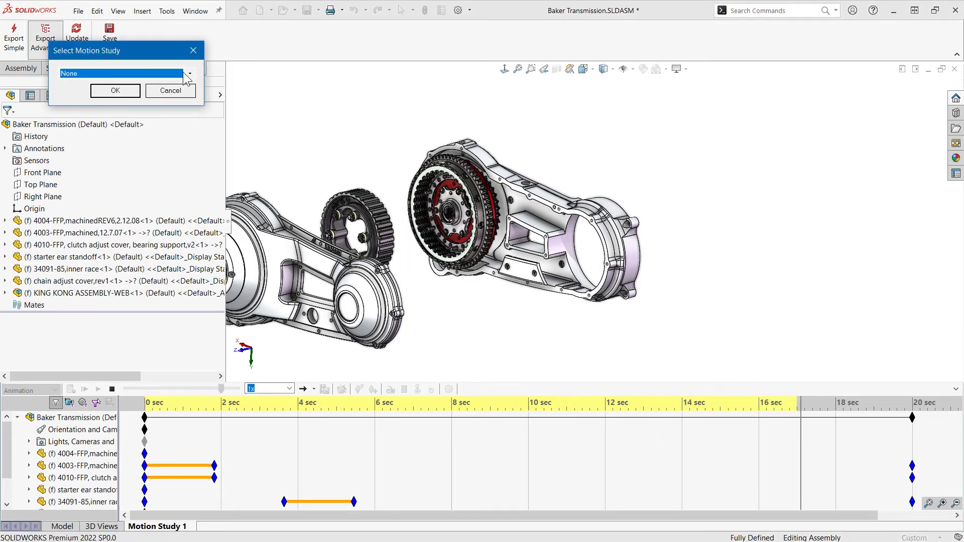
{"action": "left_click", "coordinate": [189, 74]}
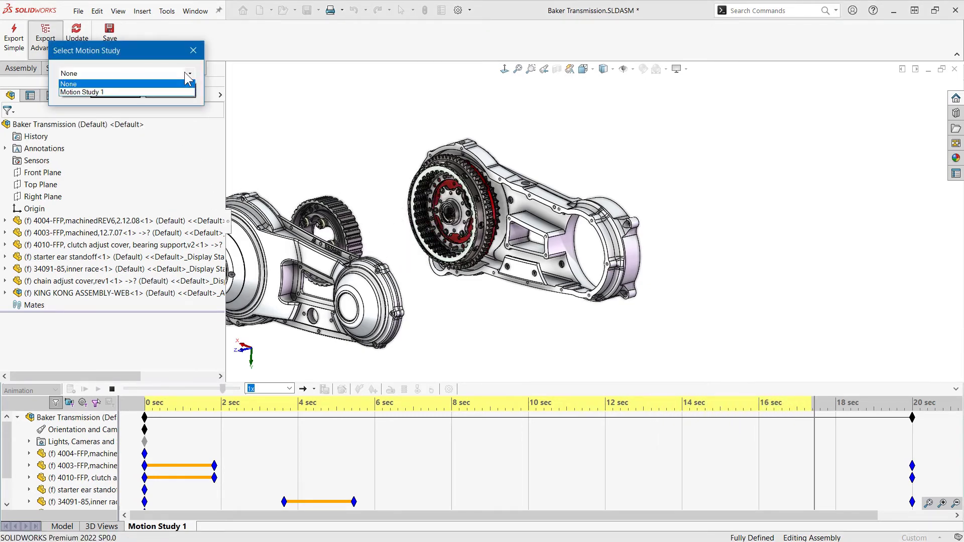
{"action": "left_click", "coordinate": [89, 92]}
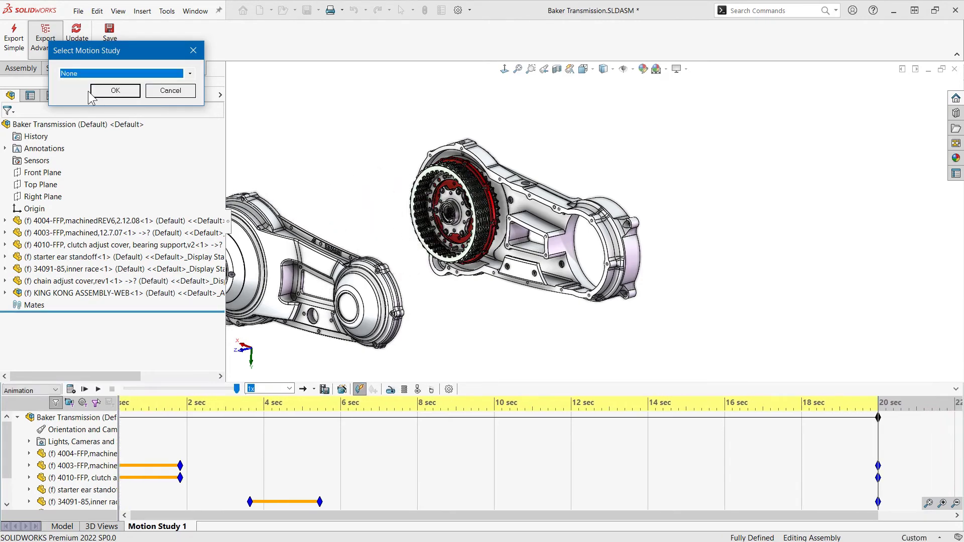
{"action": "left_click", "coordinate": [126, 74]}
{"action": "left_click", "coordinate": [123, 88]}
{"action": "left_click", "coordinate": [115, 93]}
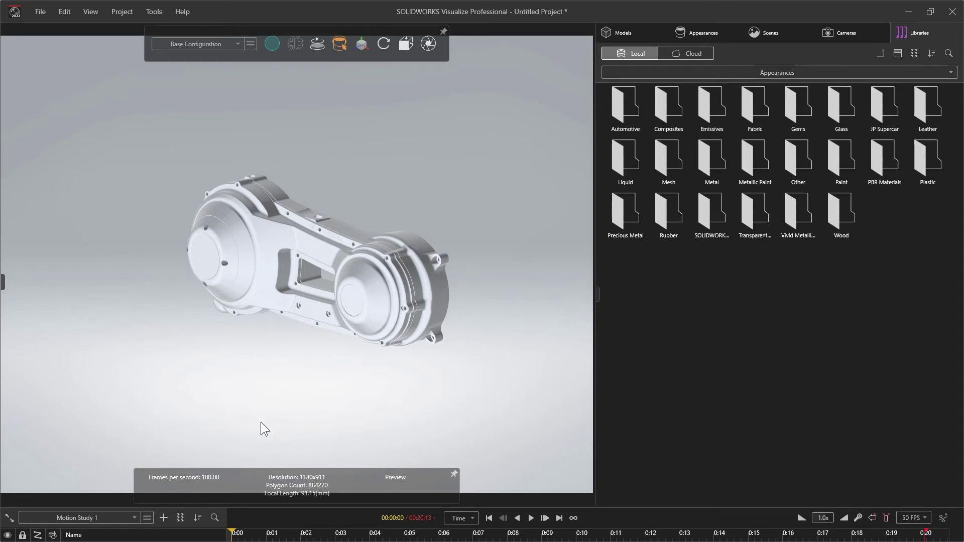
- Expand and enlarge the timeline to show the imported component animation tracks of Motion Study 1
{"action": "left_click", "coordinate": [9, 517]}
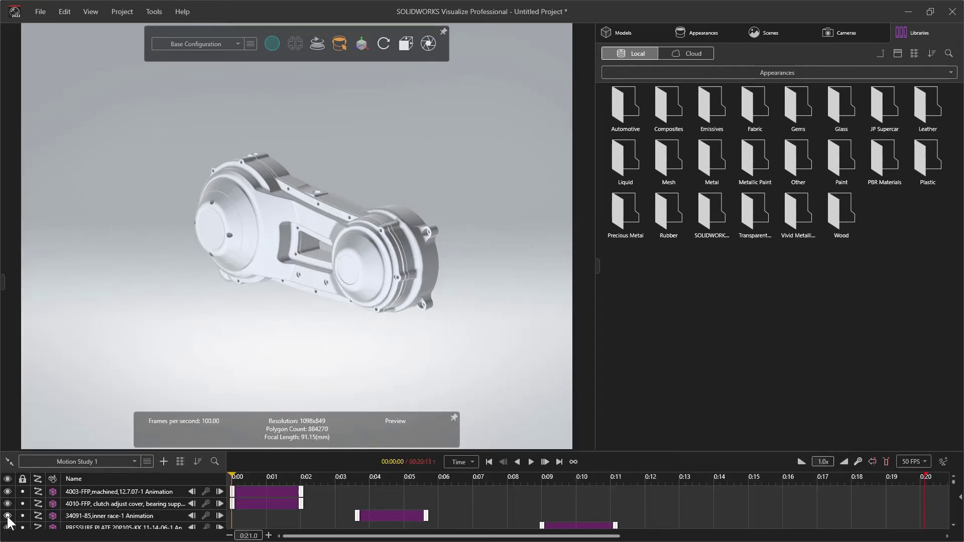
{"action": "left_click_drag", "start_coordinate": [110, 435], "coordinate": [160, 254]}
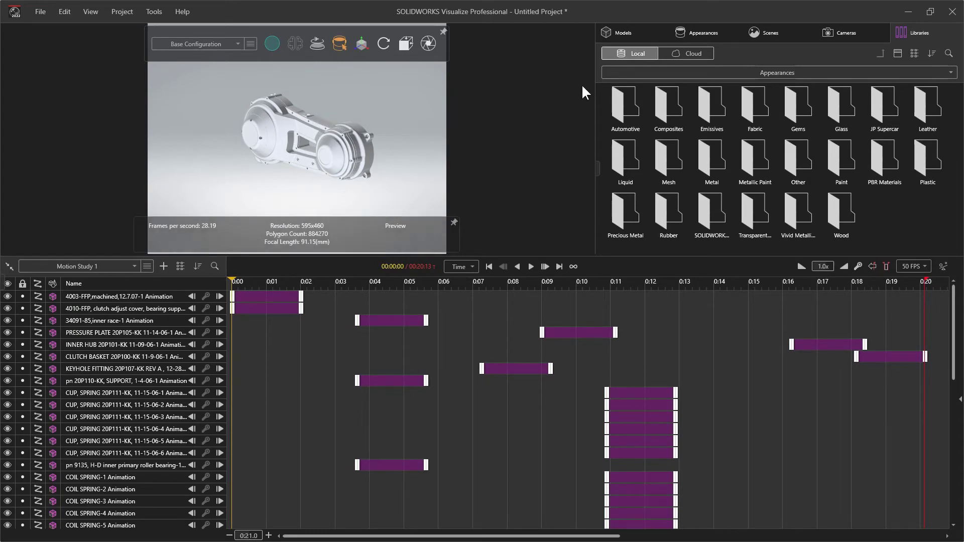
- Expand the Baker Transmission model down to its Default group's components and widen the model tree to read their names
{"action": "left_click", "coordinate": [615, 34]}
{"action": "left_click", "coordinate": [600, 73]}
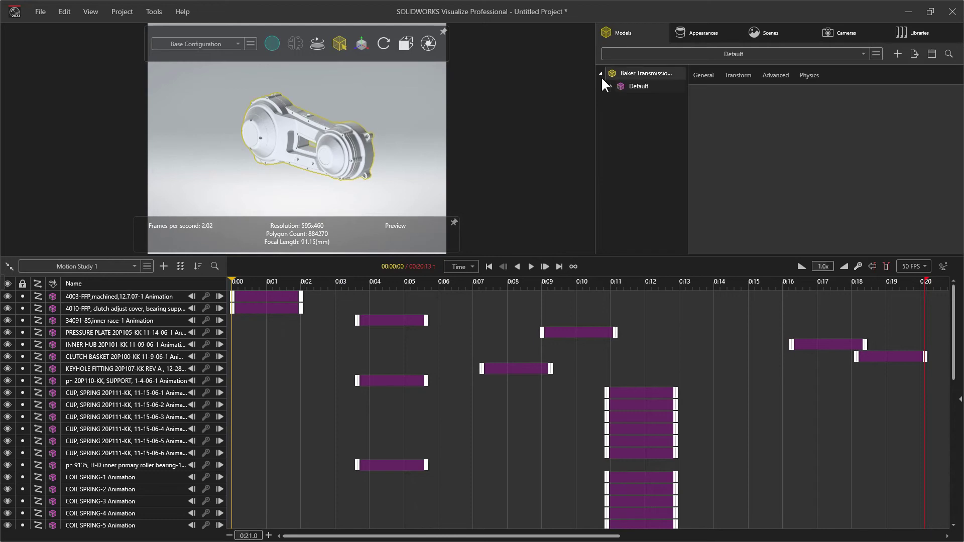
{"action": "left_click", "coordinate": [611, 86]}
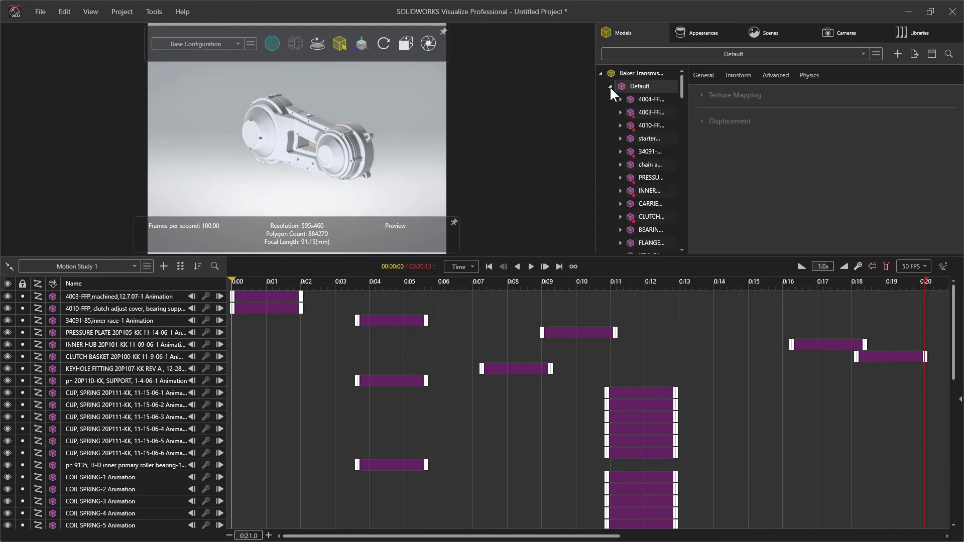
{"action": "left_click_drag", "start_coordinate": [720, 144], "coordinate": [809, 160]}
{"action": "mouse_move", "coordinate": [796, 90]}
{"action": "left_mouse_down"}
{"action": "mouse_move", "coordinate": [802, 131]}
{"action": "mouse_move", "coordinate": [805, 82]}
{"action": "left_mouse_up"}
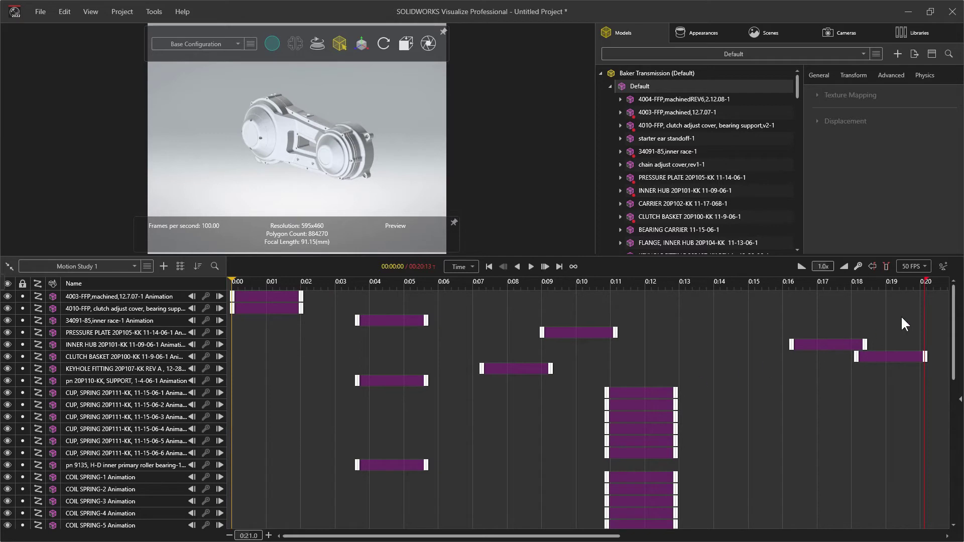
- Enlarge the viewport above the timeline and play back the imported Motion Study 1, stopping partway
{"action": "mouse_move", "coordinate": [953, 302]}
{"action": "left_mouse_down"}
{"action": "mouse_move", "coordinate": [952, 447]}
{"action": "mouse_move", "coordinate": [945, 285]}
{"action": "left_mouse_up"}
{"action": "left_click_drag", "start_coordinate": [488, 254], "coordinate": [480, 366]}
{"action": "left_click", "coordinate": [530, 378]}
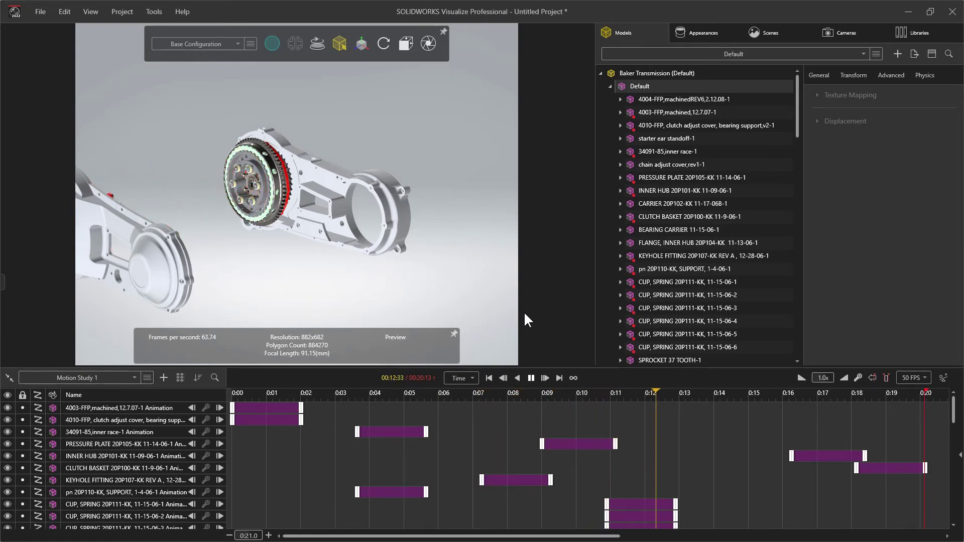
{"action": "left_click", "coordinate": [530, 378]}
- Add a rotation animation to the whole Baker Transmission (Default) model and locate its track in the timeline
{"action": "left_click", "coordinate": [614, 71]}
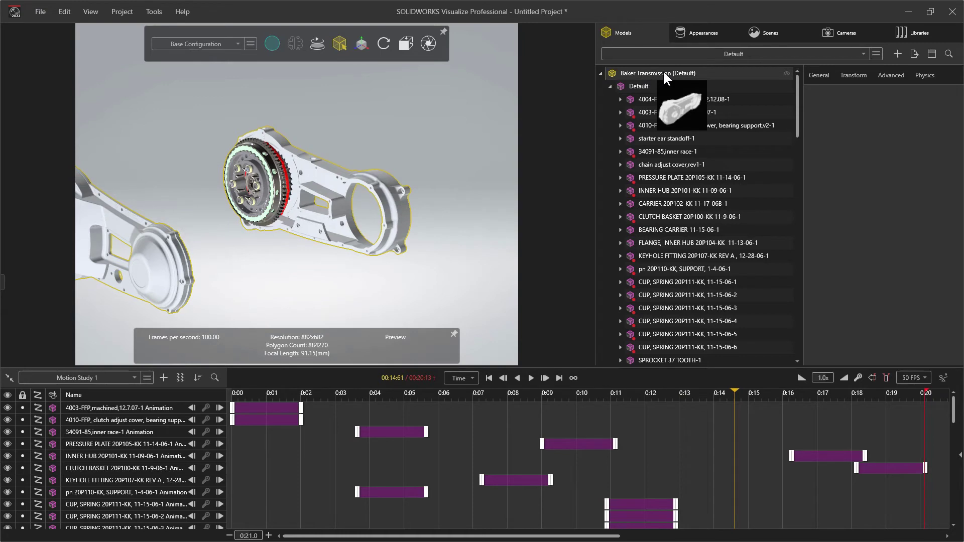
{"action": "right_click", "coordinate": [624, 73]}
{"action": "mouse_move", "coordinate": [657, 196]}
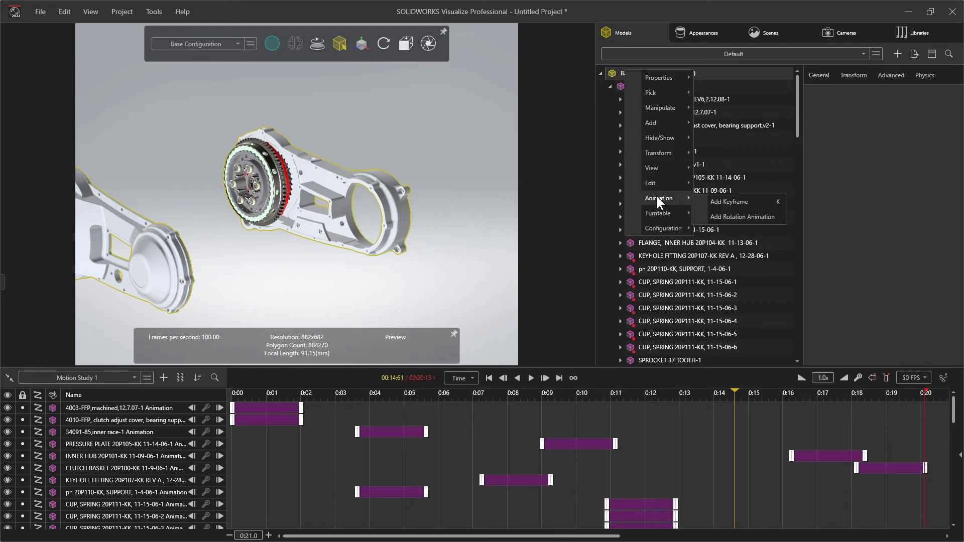
{"action": "left_click", "coordinate": [760, 217]}
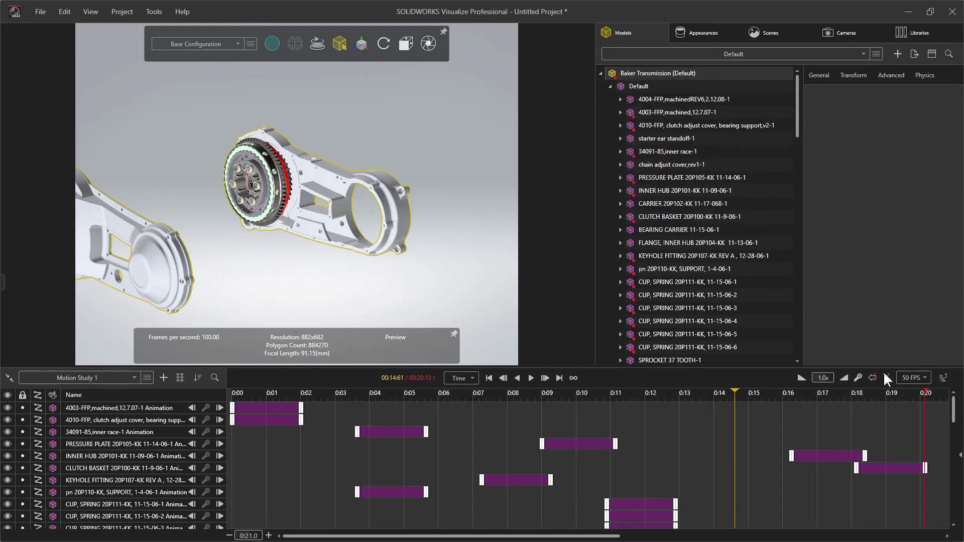
{"action": "left_click_drag", "start_coordinate": [954, 411], "coordinate": [946, 531]}
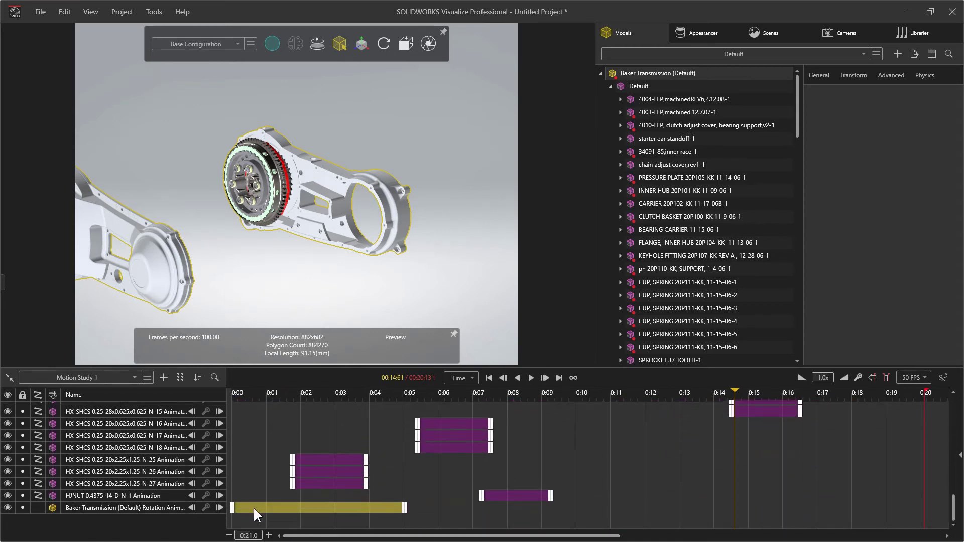
- Set the time point of the rotation animation's end keyframe to 20.00 seconds
{"action": "left_click", "coordinate": [404, 508]}
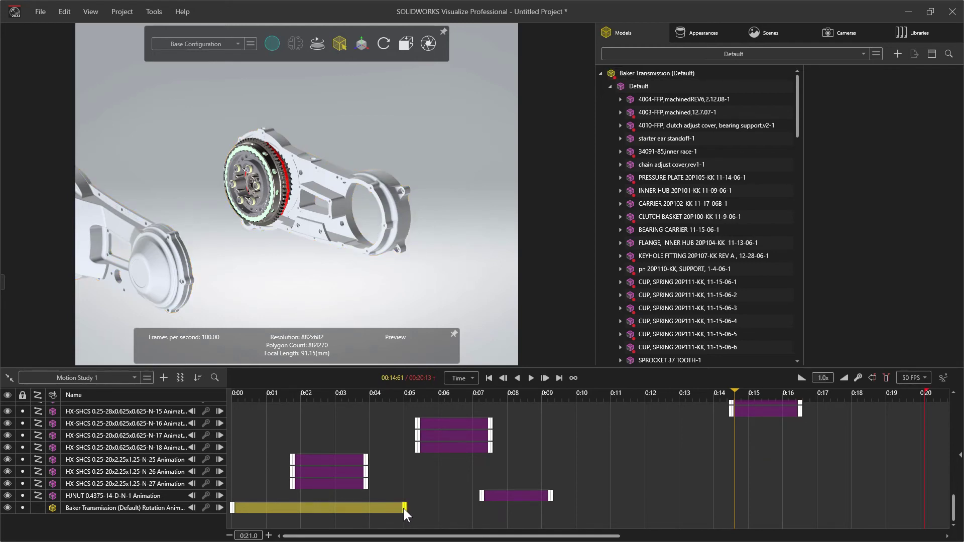
{"action": "double_click", "coordinate": [366, 507]}
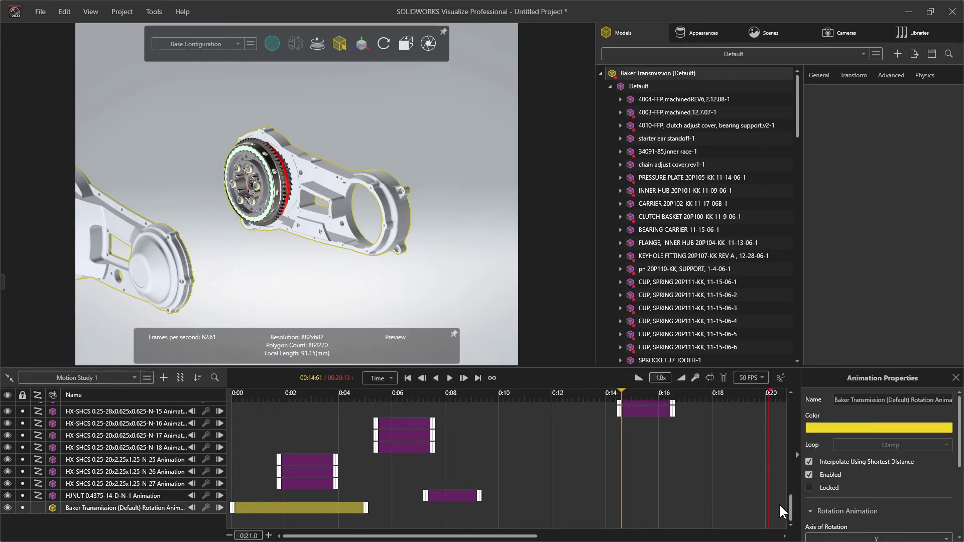
{"action": "left_click", "coordinate": [365, 506]}
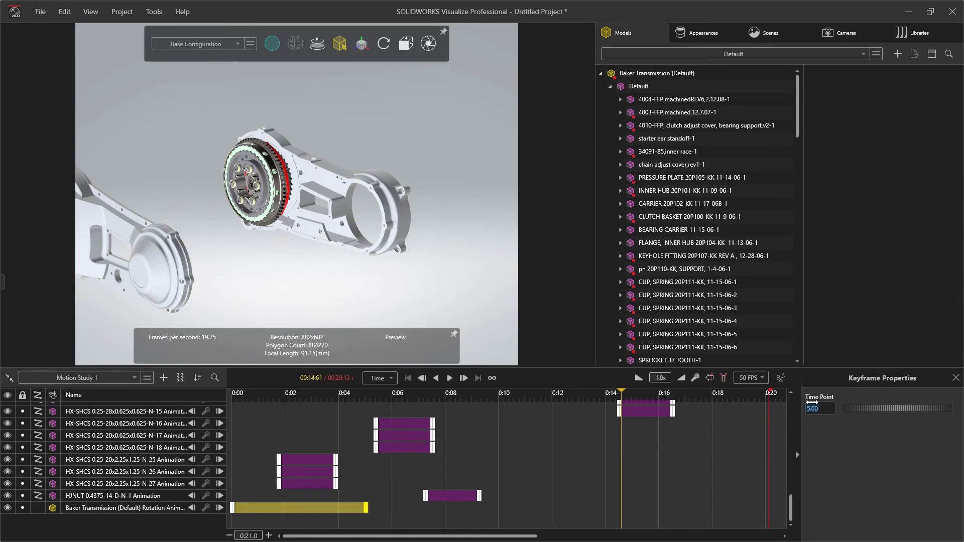
{"action": "key", "text": "Return"}
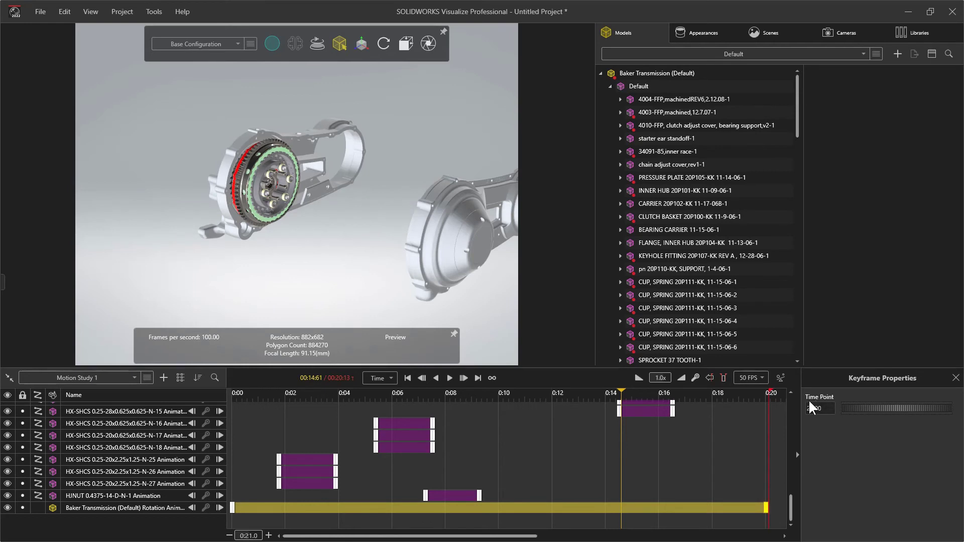
- Zoom out to fit the exploding assembly, preview the rotation by scrubbing and playback, and return to the start of the timeline
{"action": "left_click_drag", "start_coordinate": [622, 389], "coordinate": [548, 445]}
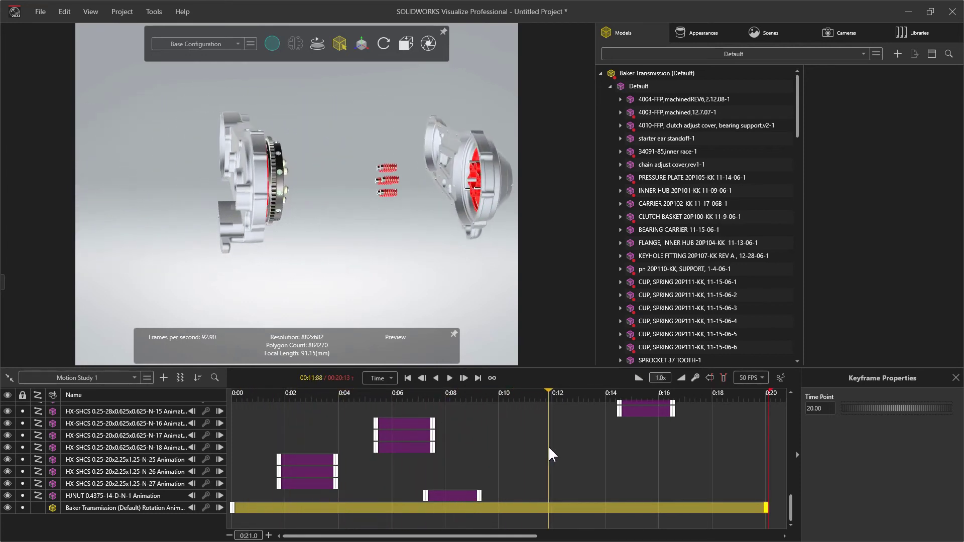
{"action": "scroll", "coordinate": [348, 311], "scroll_direction": "down", "scroll_amount": 3}
{"action": "middle_click_drag", "start_coordinate": [331, 314], "coordinate": [287, 288]}
{"action": "left_click", "coordinate": [409, 378]}
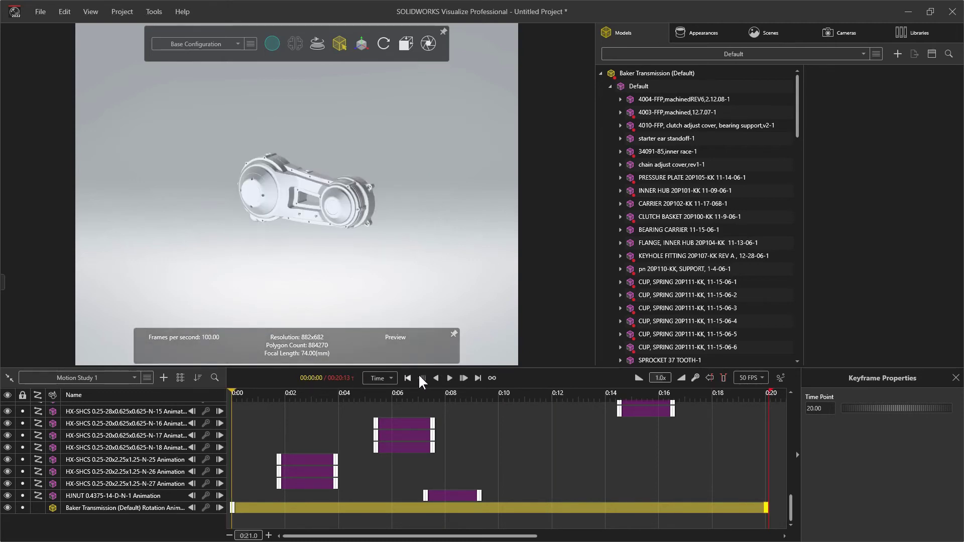
{"action": "left_click", "coordinate": [449, 377]}
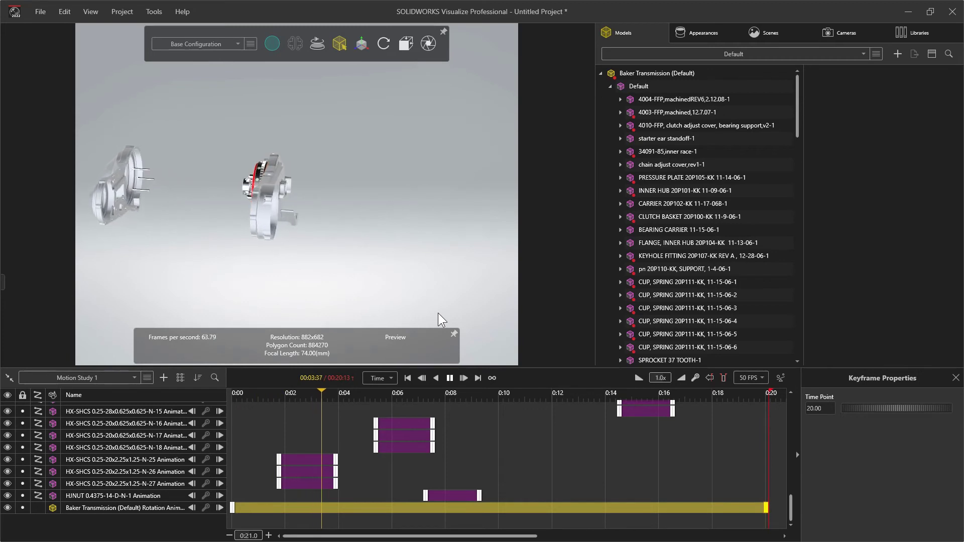
{"action": "left_click", "coordinate": [450, 377]}
{"action": "left_click", "coordinate": [229, 400]}
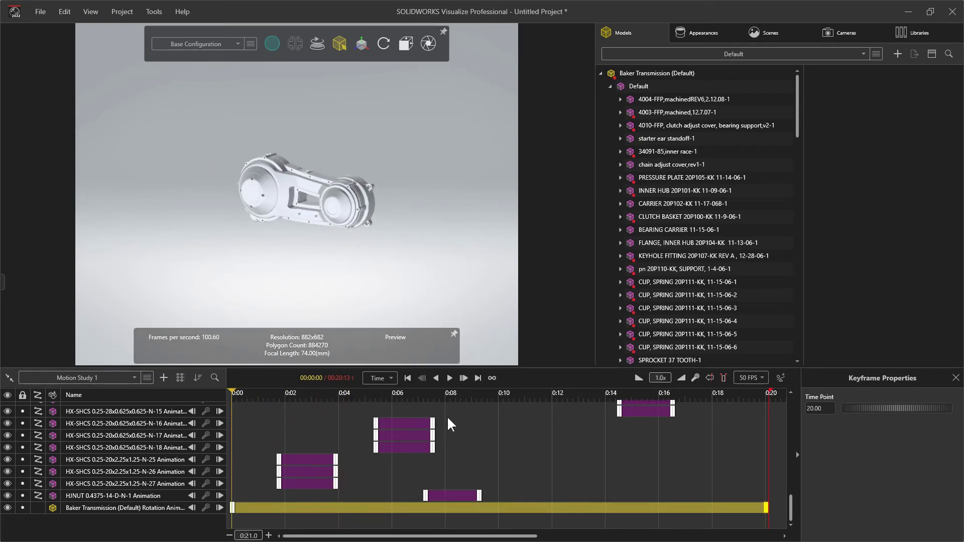
- Set both Ease In and Ease Out of the Baker Transmission rotation animation to 1.00
{"action": "left_click", "coordinate": [489, 508]}
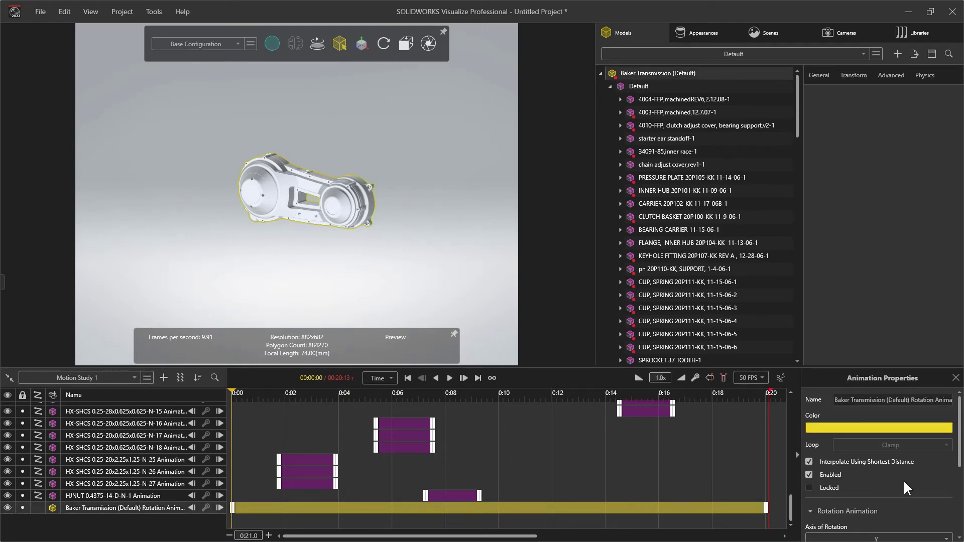
{"action": "left_click_drag", "start_coordinate": [959, 442], "coordinate": [958, 507]}
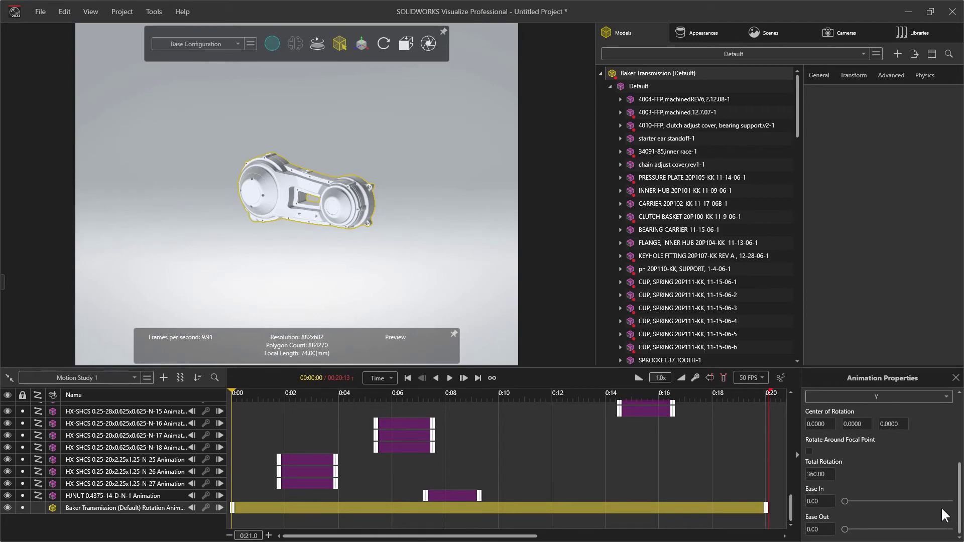
{"action": "left_click_drag", "start_coordinate": [845, 500], "coordinate": [951, 501]}
{"action": "left_click_drag", "start_coordinate": [844, 530], "coordinate": [951, 530]}
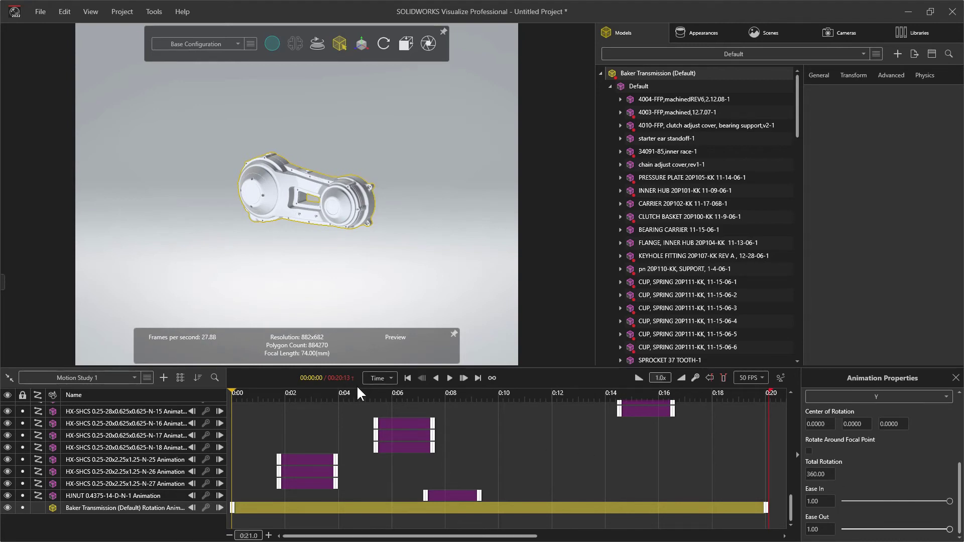
- Set the rotation animation's total rotation to 90 degrees and play it back
{"action": "left_click", "coordinate": [825, 474]}
{"action": "type", "text": "18"}
{"action": "key", "text": "Tab"}
{"action": "left_click", "coordinate": [449, 378]}
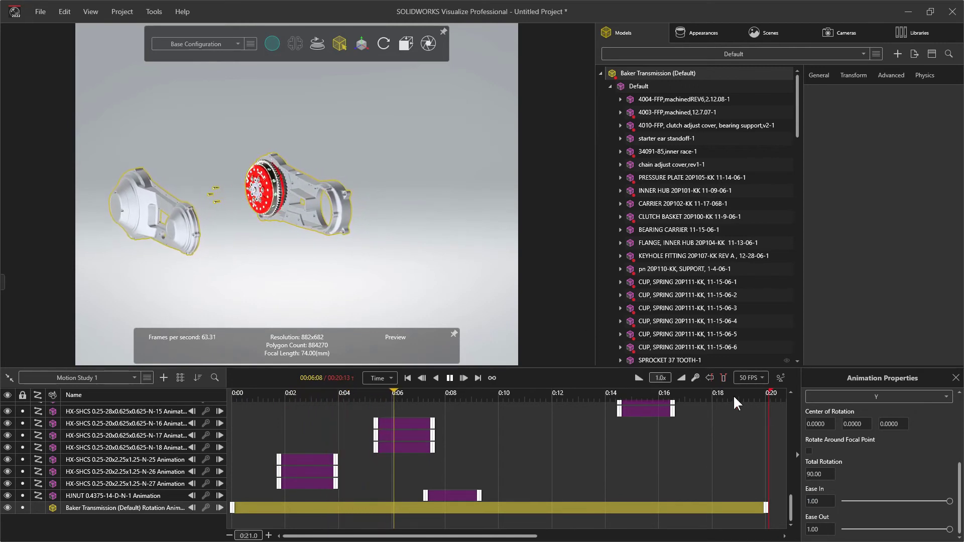
- Set the rotation animation's total rotation to 180 degrees, replay the opening, and return to time zero
{"action": "left_click", "coordinate": [820, 474]}
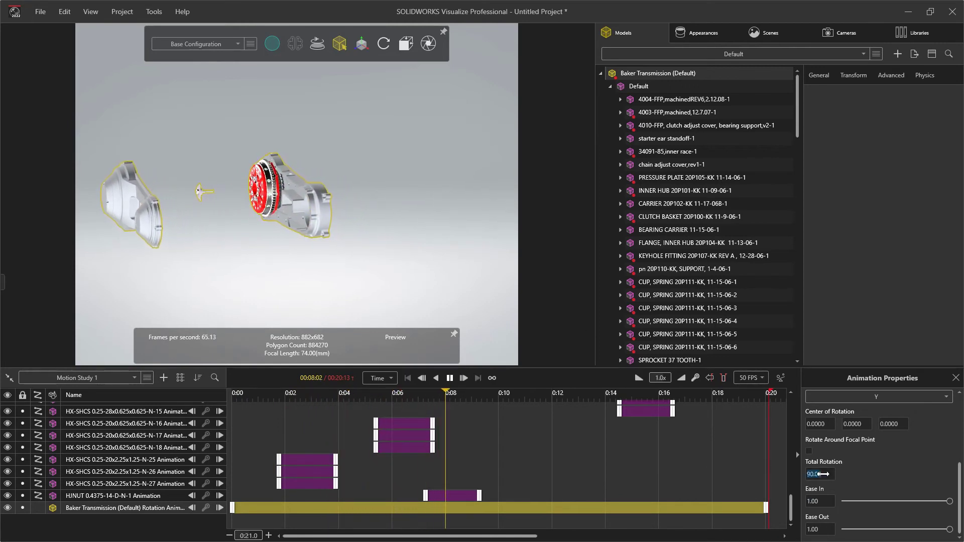
{"action": "key", "text": "Tab"}
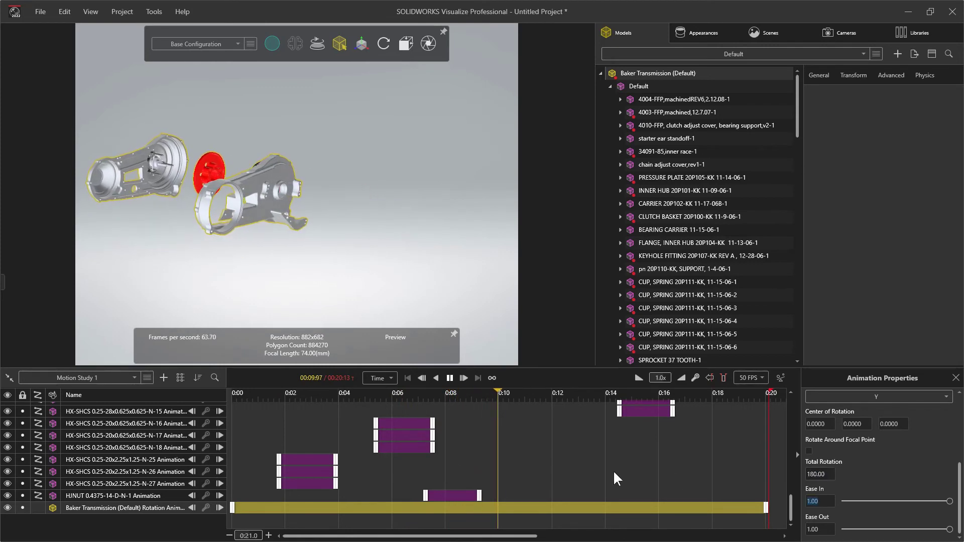
{"action": "left_click", "coordinate": [233, 393]}
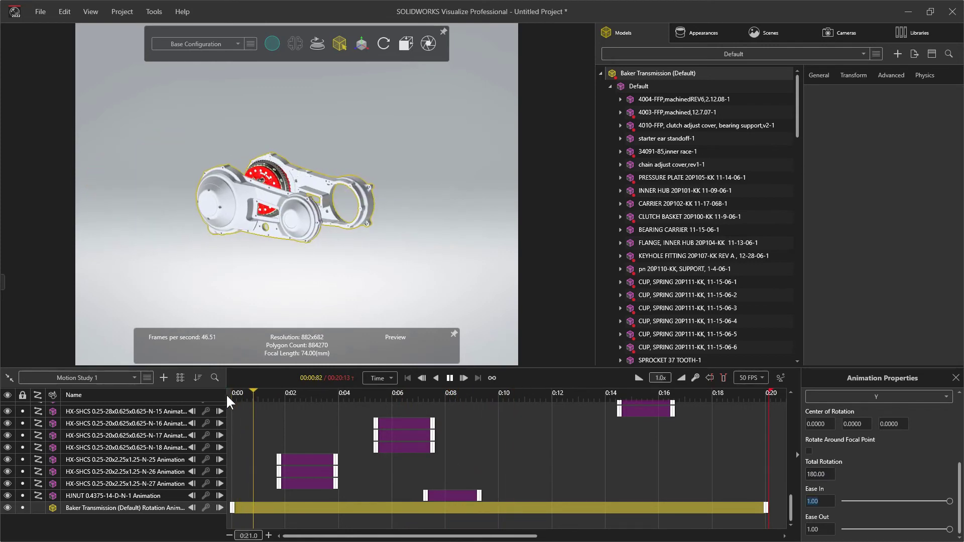
{"action": "left_click", "coordinate": [449, 379]}
{"action": "left_click_drag", "start_coordinate": [330, 393], "coordinate": [221, 405]}
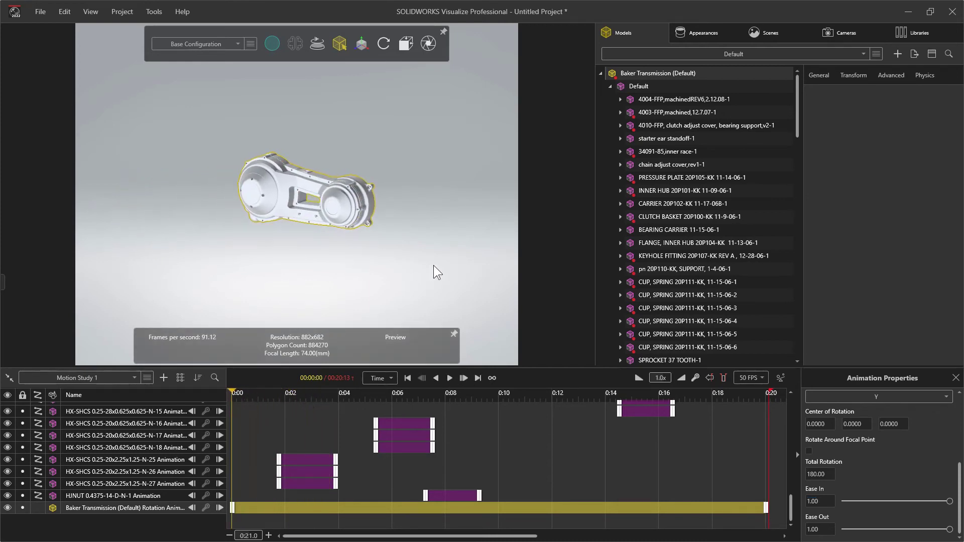
- Switch to part selection, advance the timeline to 0.90 seconds, and select the outer cover part matte aluminum-2
{"action": "left_click", "coordinate": [489, 189]}
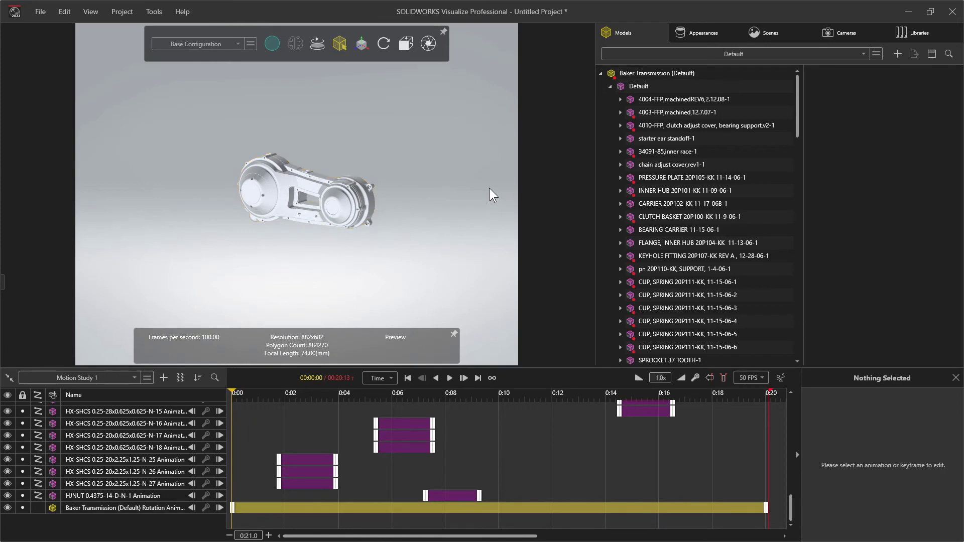
{"action": "mouse_move", "coordinate": [341, 45]}
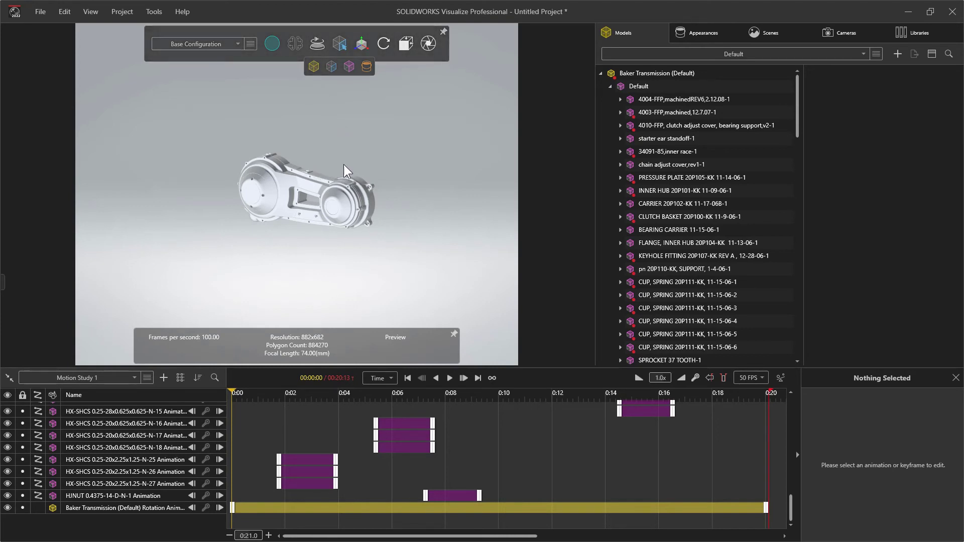
{"action": "left_click_drag", "start_coordinate": [231, 392], "coordinate": [256, 395]}
{"action": "left_click", "coordinate": [204, 210]}
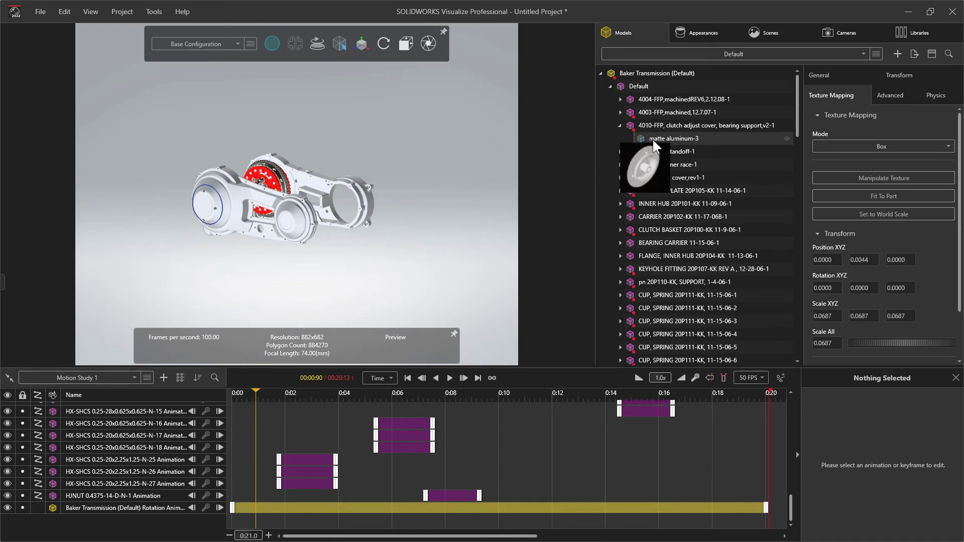
{"action": "left_click", "coordinate": [284, 221]}
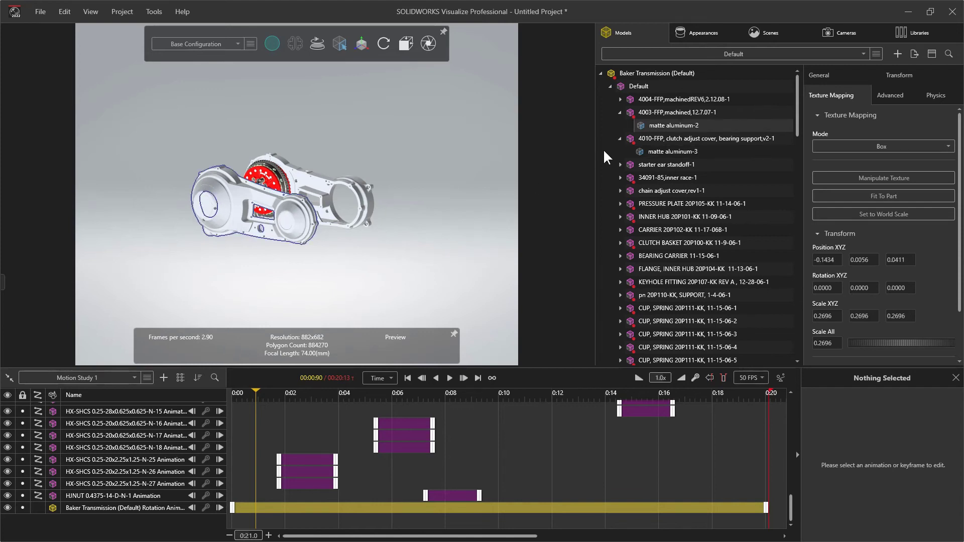
{"action": "mouse_move", "coordinate": [638, 151]}
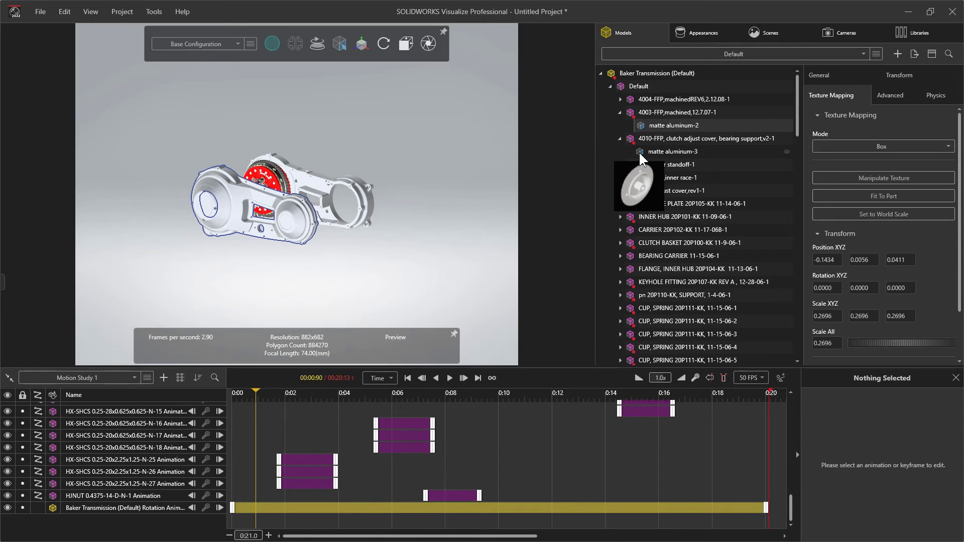
- Add keyframes at the 1.00-second mark to the cover parts matte aluminum-2 and matte aluminum-3 together
{"action": "mouse_move", "coordinate": [257, 390]}
{"action": "left_mouse_down"}
{"action": "mouse_move", "coordinate": [233, 394]}
{"action": "mouse_move", "coordinate": [273, 397]}
{"action": "mouse_move", "coordinate": [260, 402]}
{"action": "left_mouse_up"}
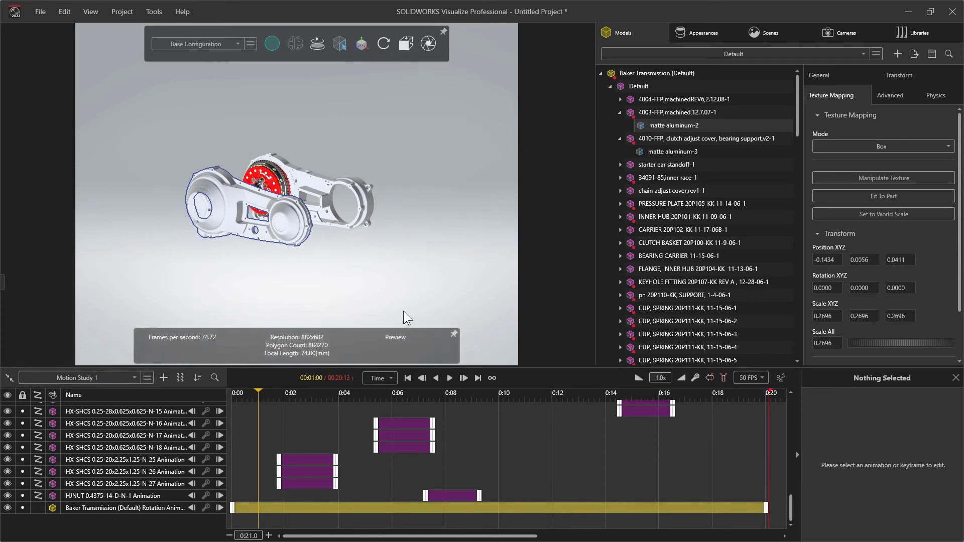
{"action": "left_click", "coordinate": [645, 150]}
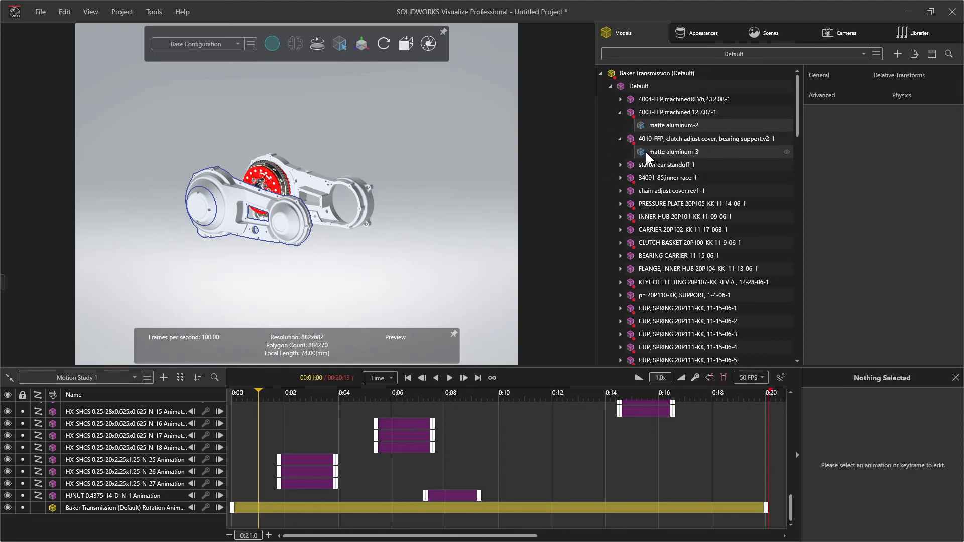
{"action": "right_click", "coordinate": [646, 152]}
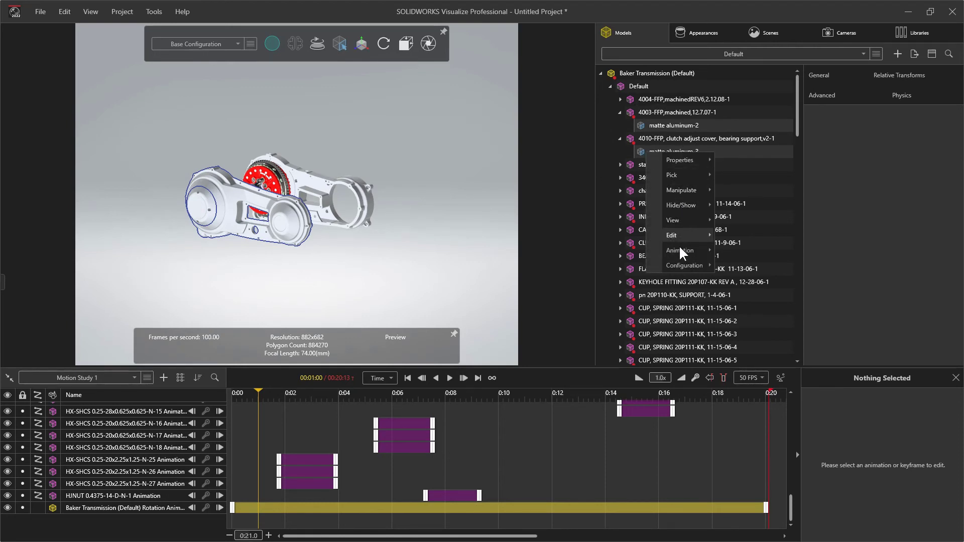
{"action": "mouse_move", "coordinate": [677, 249]}
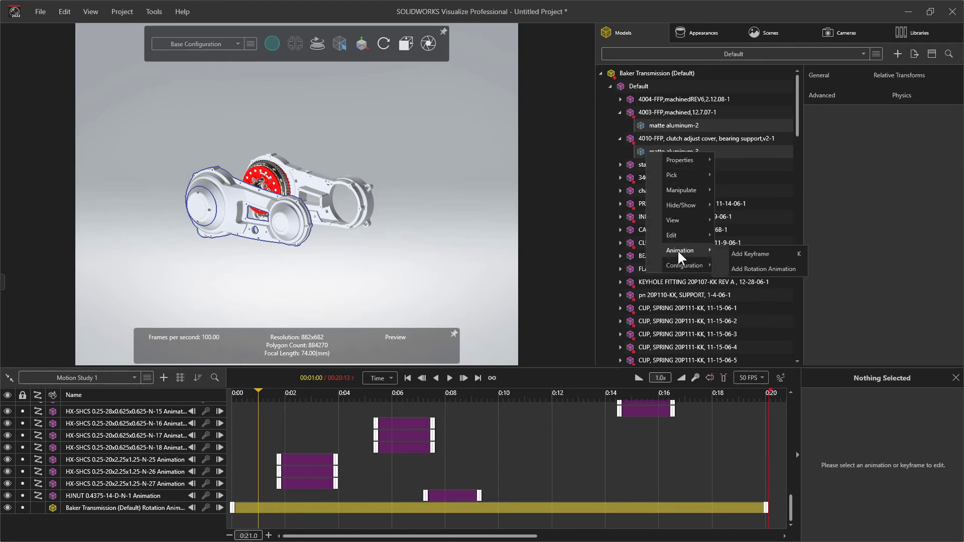
{"action": "left_click", "coordinate": [784, 252]}
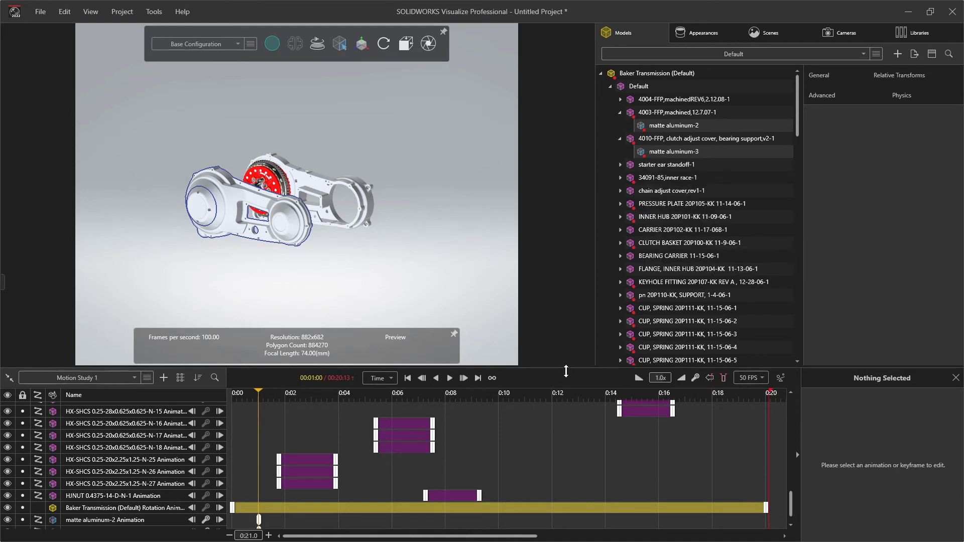
{"action": "scroll", "coordinate": [481, 438], "scroll_direction": "down", "scroll_amount": 1}
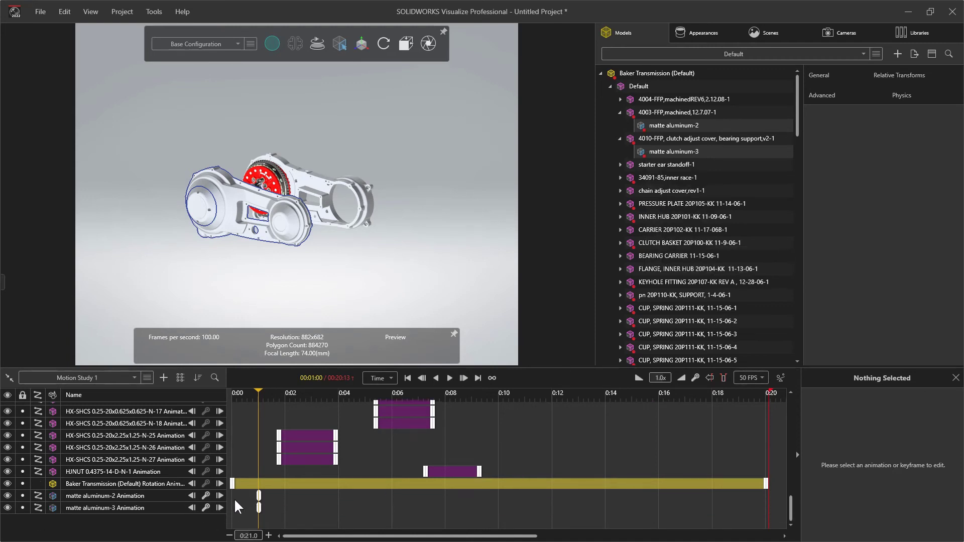
- Fade both selected cover parts to opacity 0.00 at about the 2-second mark and rewind the timeline to zero
{"action": "left_click", "coordinate": [285, 399]}
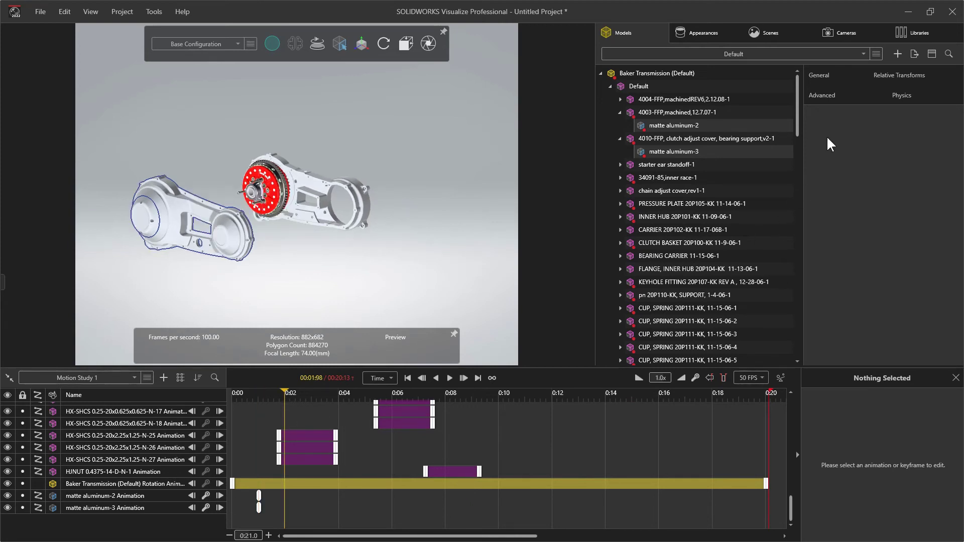
{"action": "left_click", "coordinate": [832, 80]}
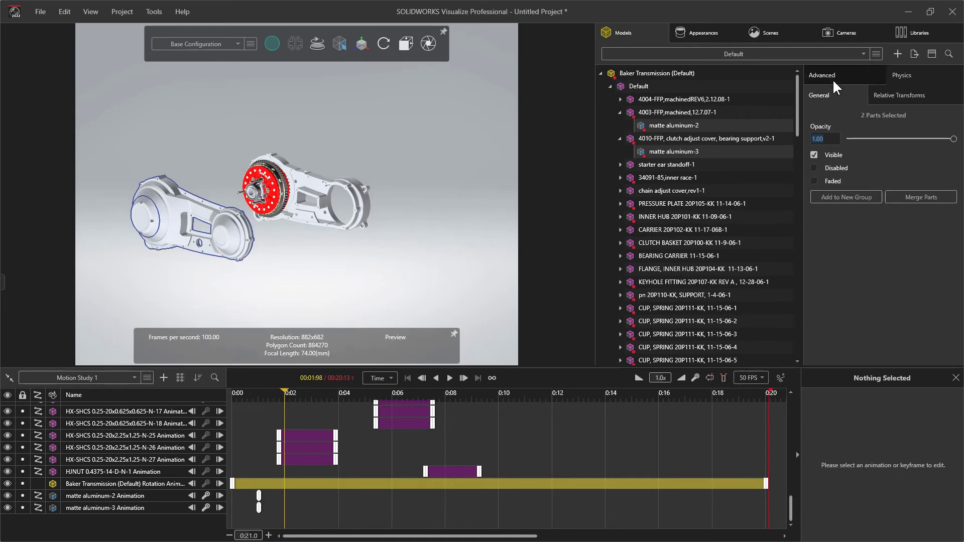
{"action": "left_click", "coordinate": [847, 137]}
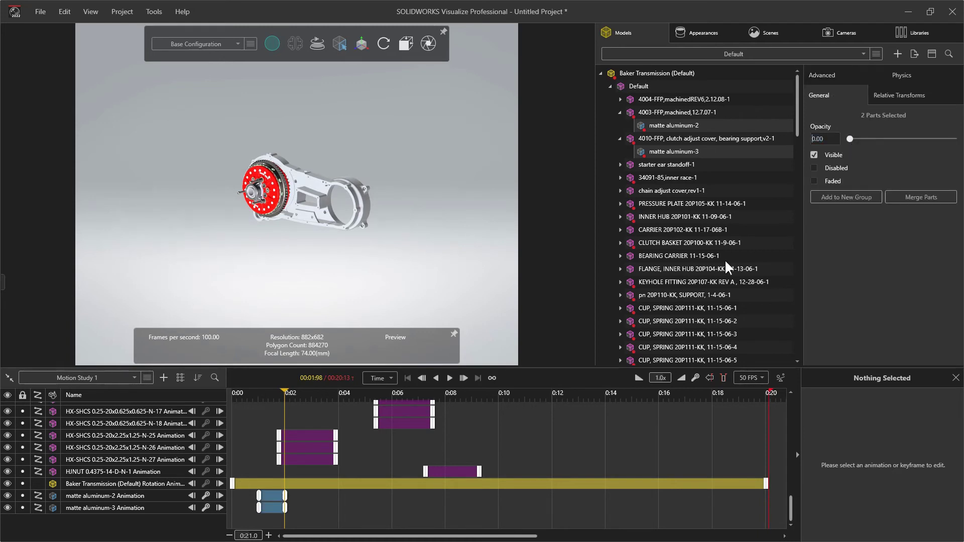
{"action": "left_click_drag", "start_coordinate": [286, 390], "coordinate": [211, 418]}
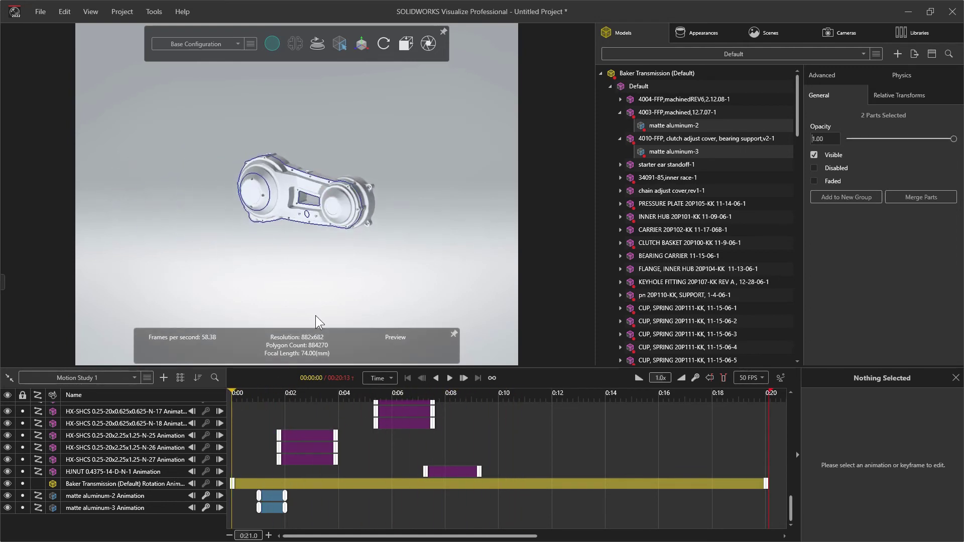
- Frame the closed transmission more closely and add a keyframe to the SOLIDWORKS Viewport camera at time zero
{"action": "scroll", "coordinate": [288, 236], "scroll_direction": "up", "scroll_amount": 5}
{"action": "middle_click_drag", "start_coordinate": [294, 192], "coordinate": [272, 178]}
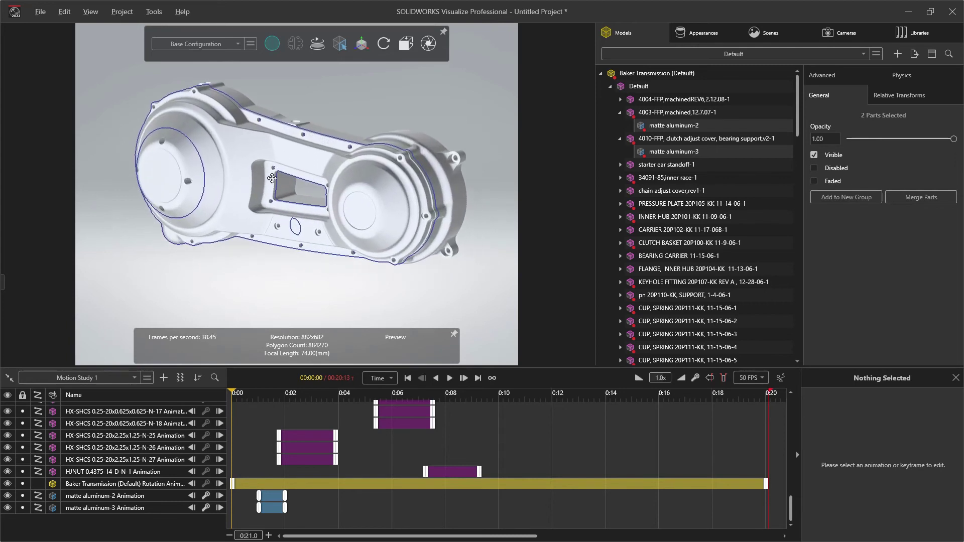
{"action": "left_click", "coordinate": [835, 31]}
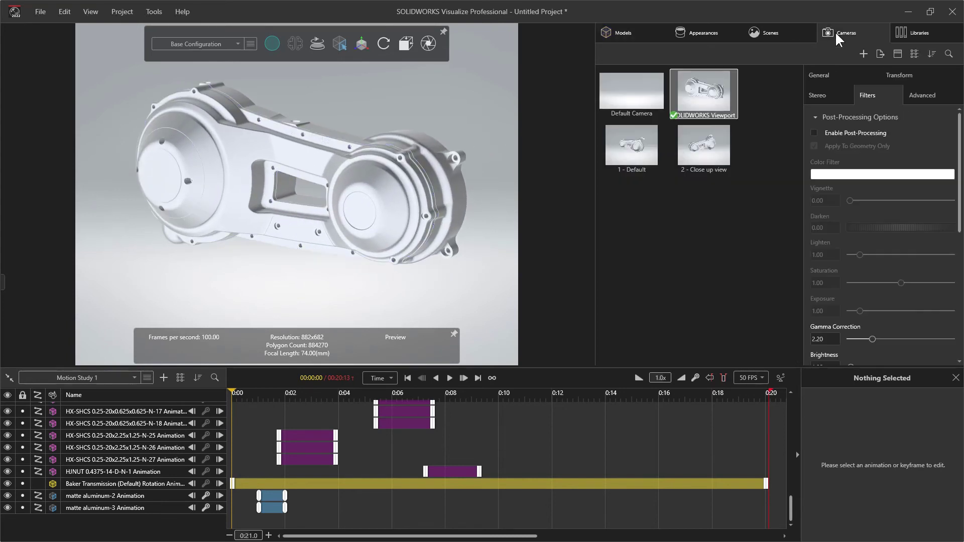
{"action": "right_click", "coordinate": [699, 92]}
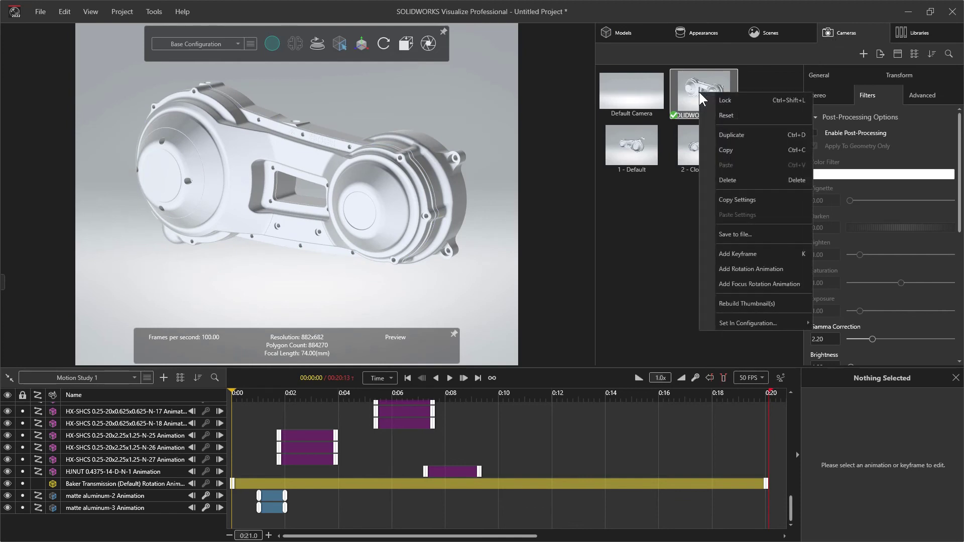
{"action": "left_click", "coordinate": [741, 254]}
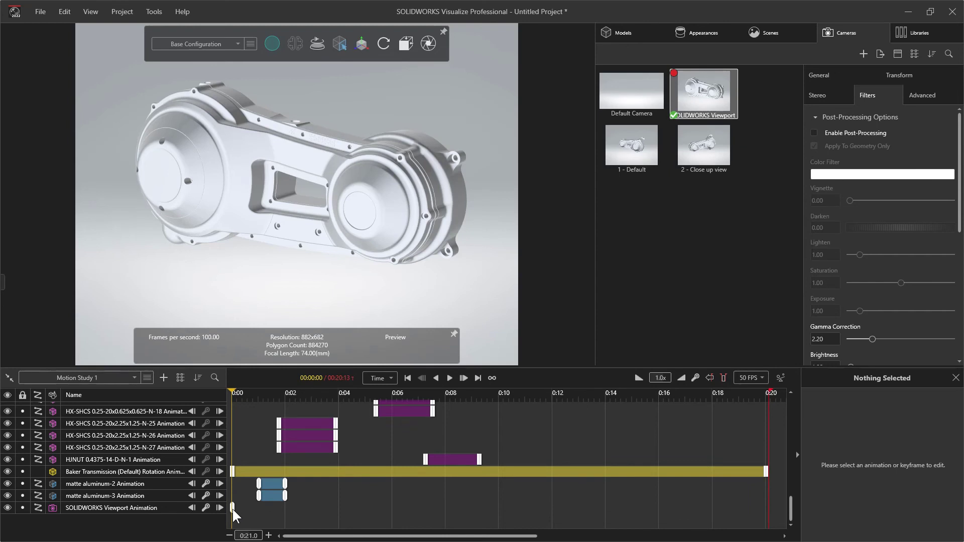
- Orbit the SOLIDWORKS Viewport camera to an edge-on view of the exploded assembly at the end of the timeline
{"action": "left_click_drag", "start_coordinate": [232, 395], "coordinate": [768, 421]}
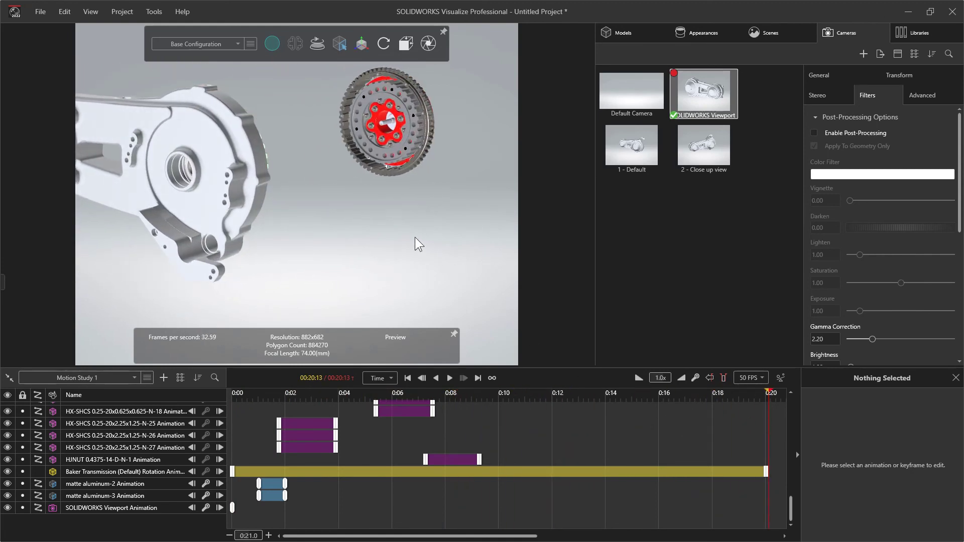
{"action": "left_click_drag", "start_coordinate": [325, 200], "coordinate": [456, 205]}
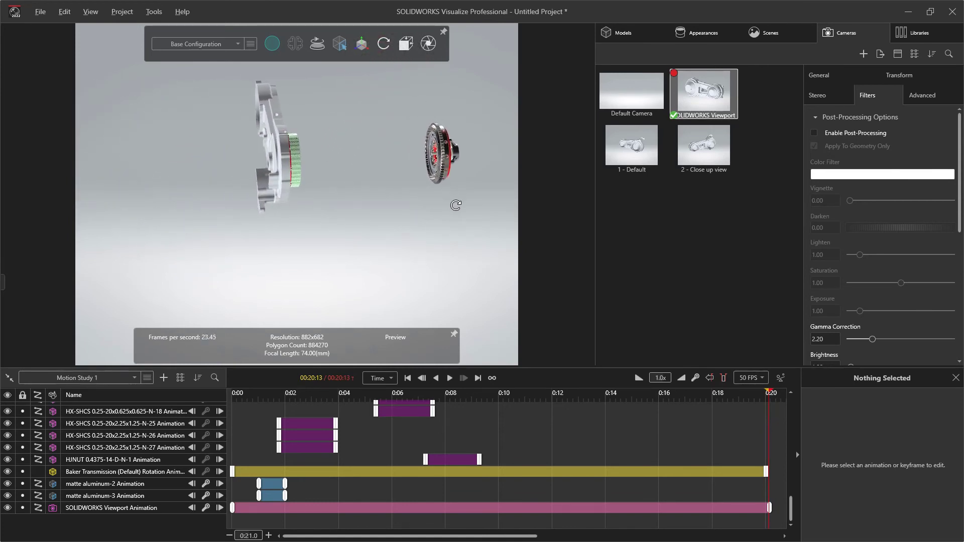
- Set the Baker Transmission rotation animation's total rotation to 90 degrees and scrub through the timeline
{"action": "left_click", "coordinate": [415, 471]}
{"action": "double_click", "coordinate": [812, 469]}
{"action": "type", "text": "90"}
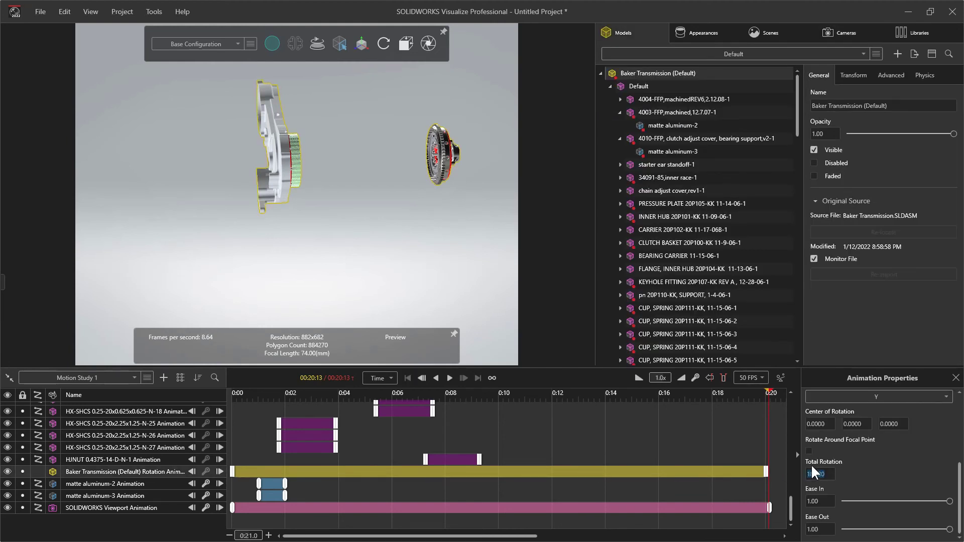
{"action": "key", "text": "Return"}
{"action": "key", "text": "Tab"}
{"action": "left_click_drag", "start_coordinate": [346, 390], "coordinate": [637, 425]}
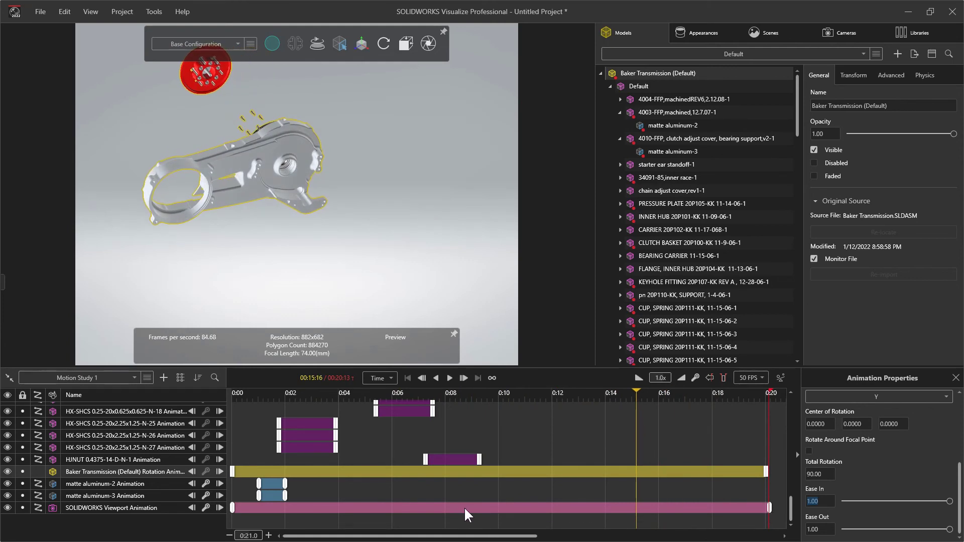
- Delete the end keyframe of the SOLIDWORKS Viewport camera animation
{"action": "left_click", "coordinate": [442, 506]}
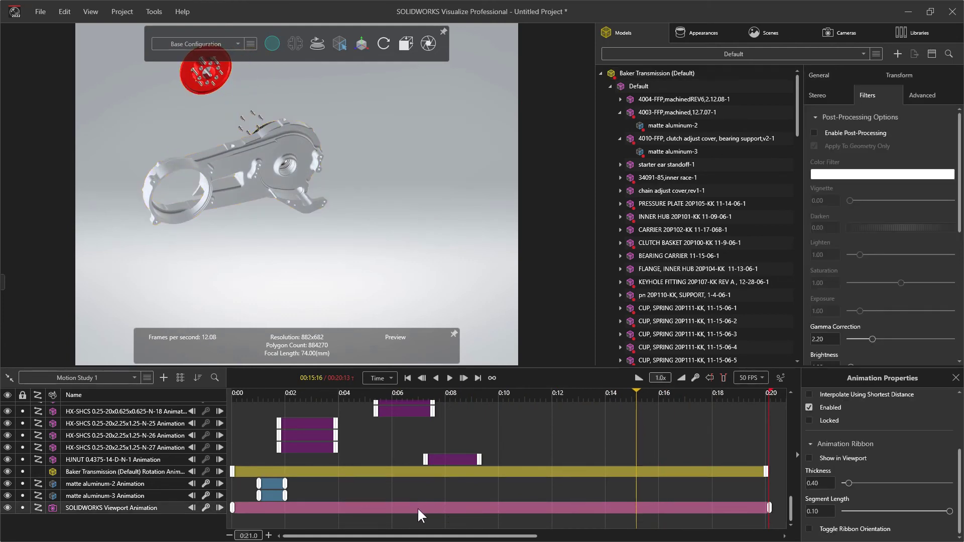
{"action": "right_click", "coordinate": [768, 505]}
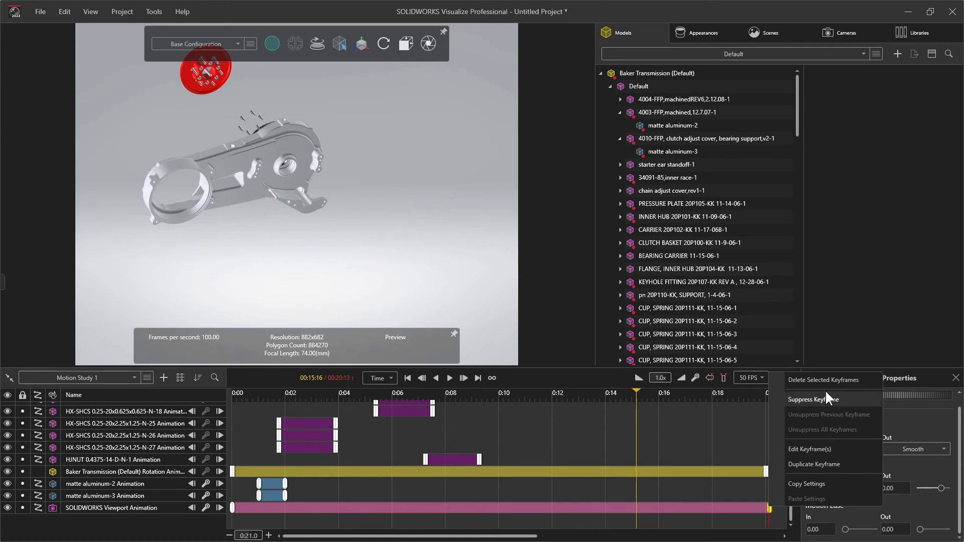
{"action": "left_click", "coordinate": [836, 379]}
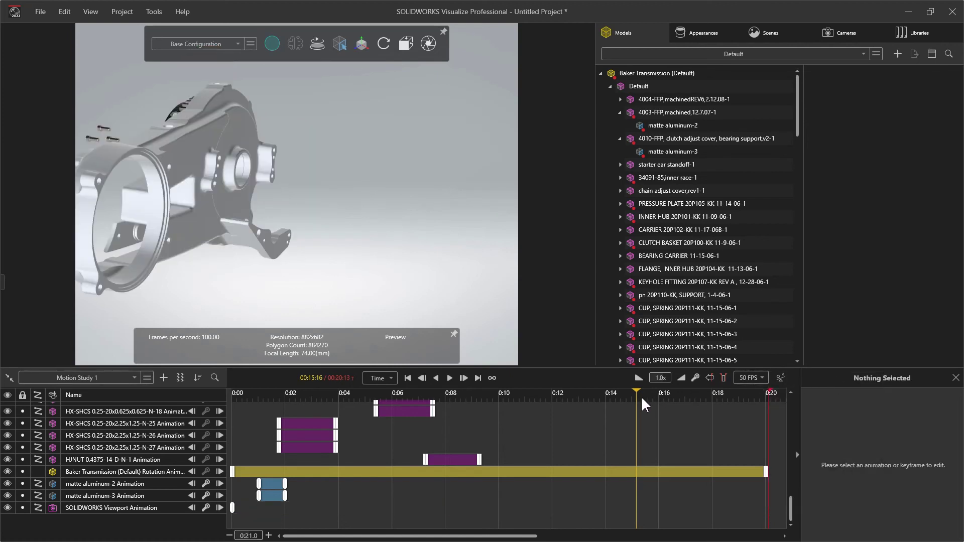
- Return to time zero, create a new camera, and frame the closed transmission closely with its large round cover nearest
{"action": "left_click", "coordinate": [407, 377]}
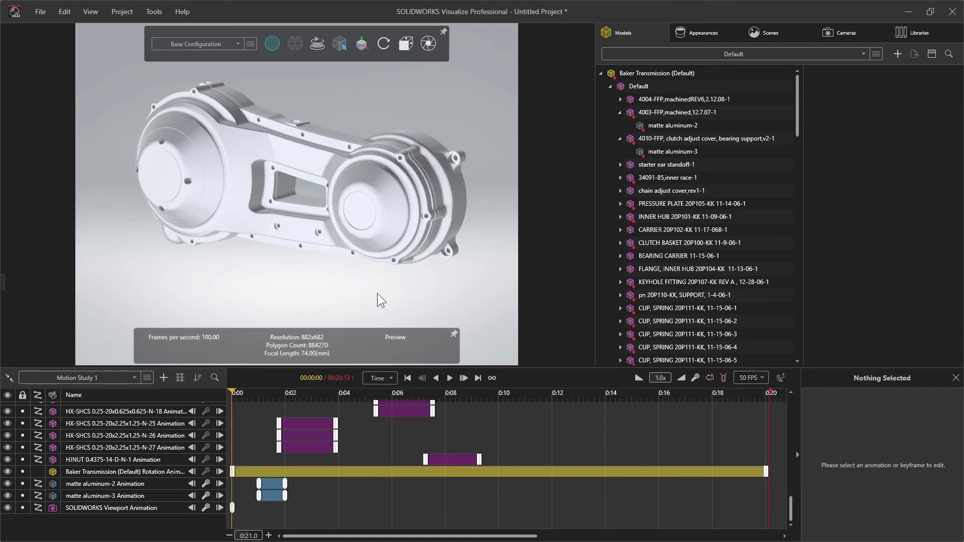
{"action": "left_click_drag", "start_coordinate": [230, 393], "coordinate": [210, 393]}
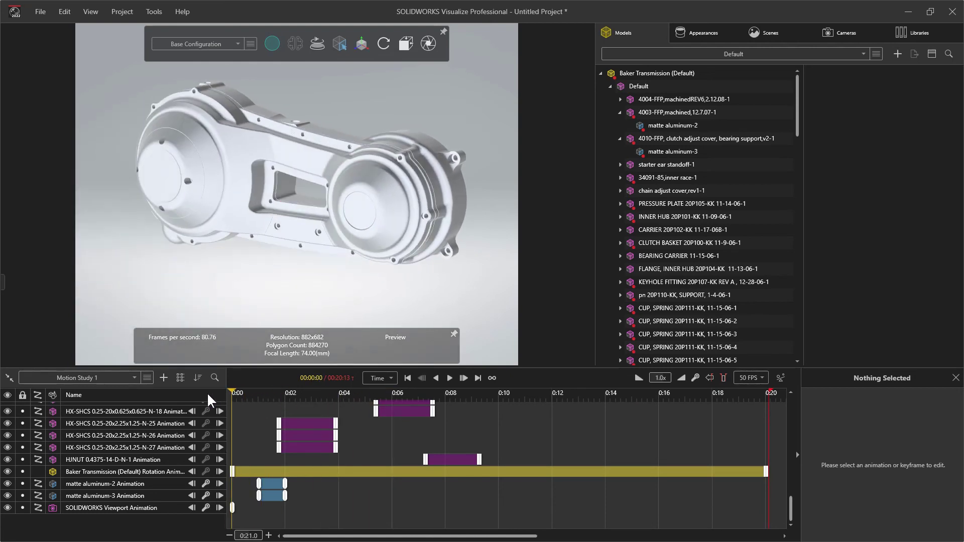
{"action": "middle_click_drag", "start_coordinate": [271, 260], "coordinate": [252, 229]}
{"action": "scroll", "coordinate": [267, 221], "scroll_direction": "down", "scroll_amount": 2}
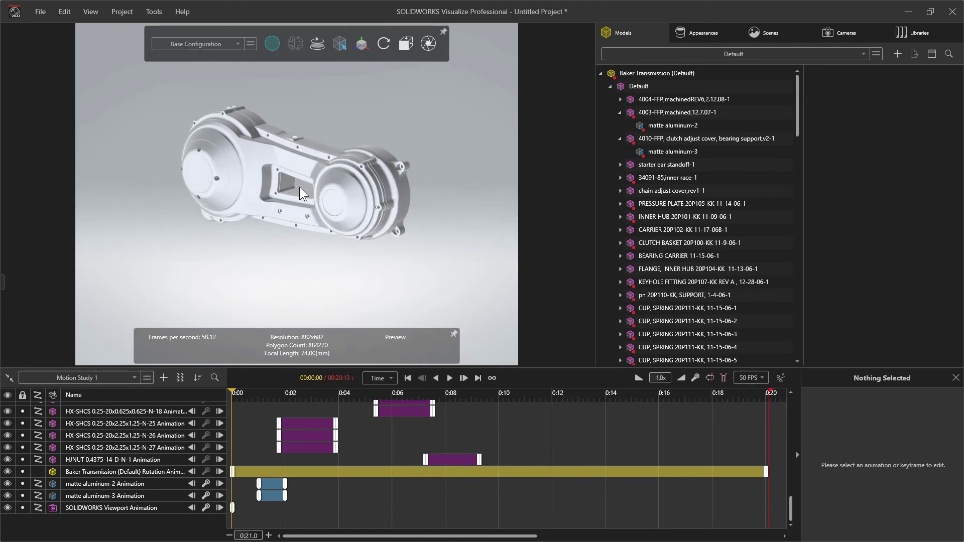
{"action": "left_click", "coordinate": [824, 35]}
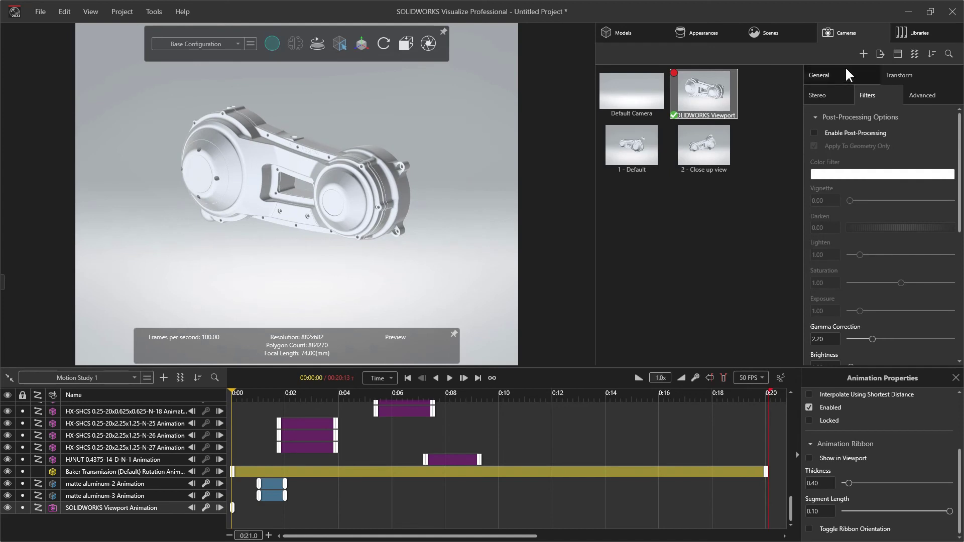
{"action": "left_click", "coordinate": [863, 54]}
{"action": "right_click_drag", "start_coordinate": [317, 218], "coordinate": [309, 57], "text": "alt"}
{"action": "right_click_drag", "start_coordinate": [295, 180], "coordinate": [294, 123], "text": "alt"}
{"action": "left_click_drag", "start_coordinate": [255, 113], "coordinate": [339, 168], "text": "alt"}
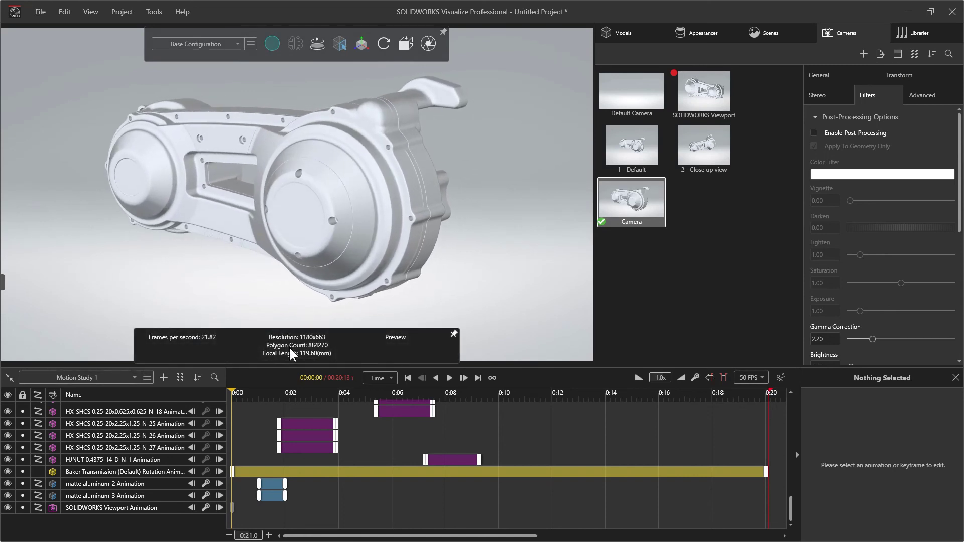
- Animate the new camera from a keyframe at time zero to a reoriented view at the timeline's end, and rewind
{"action": "right_click", "coordinate": [625, 197]}
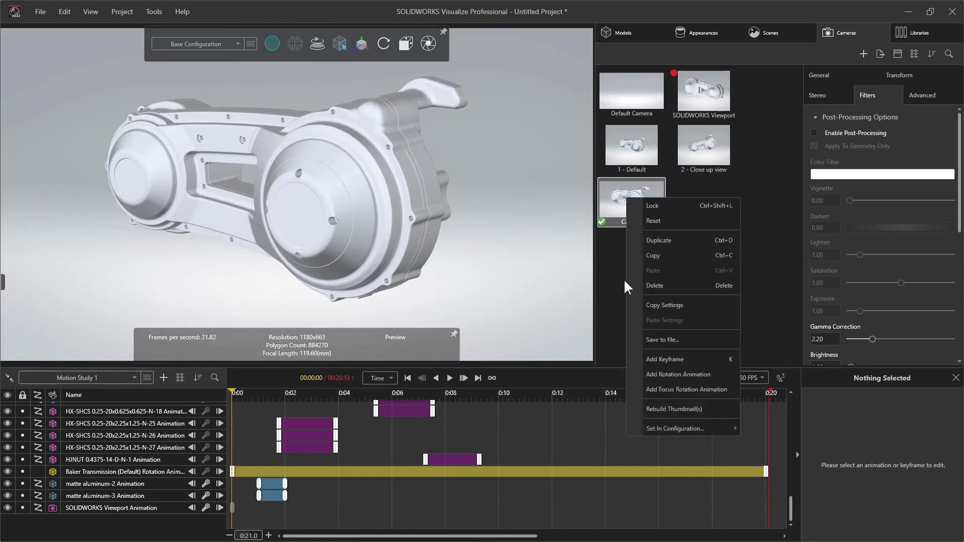
{"action": "left_click", "coordinate": [670, 360]}
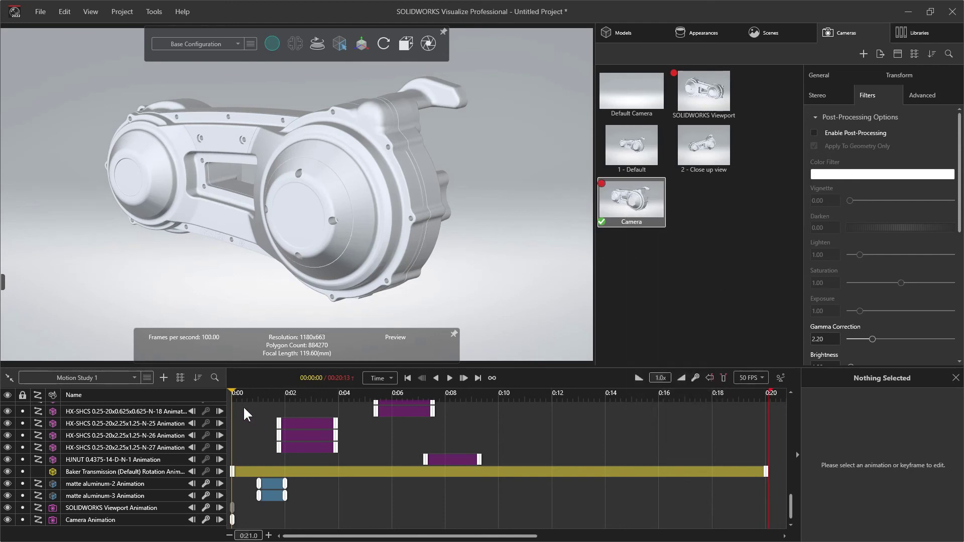
{"action": "left_click_drag", "start_coordinate": [232, 391], "coordinate": [777, 411]}
{"action": "left_click_drag", "start_coordinate": [364, 203], "coordinate": [358, 298]}
{"action": "right_click_drag", "start_coordinate": [354, 273], "coordinate": [349, 309]}
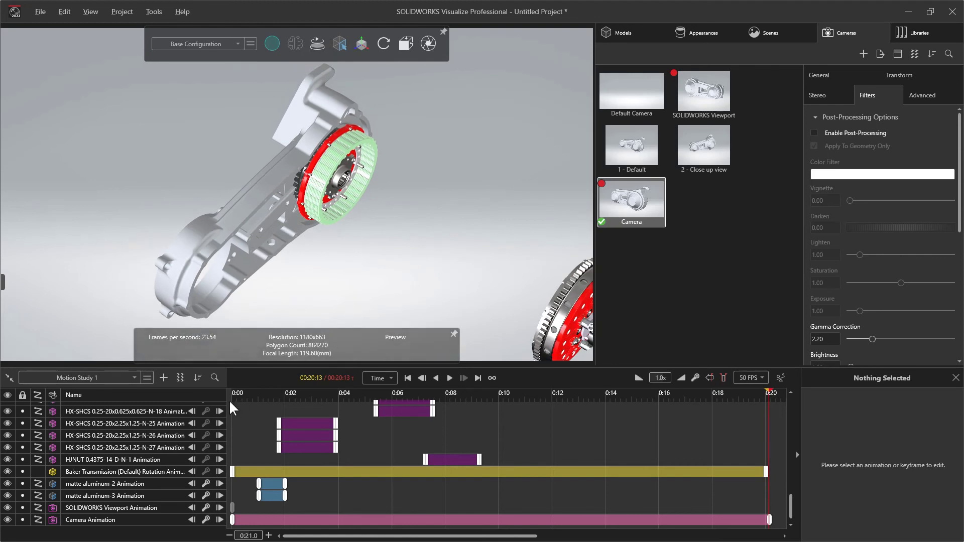
{"action": "left_click_drag", "start_coordinate": [235, 396], "coordinate": [196, 378]}
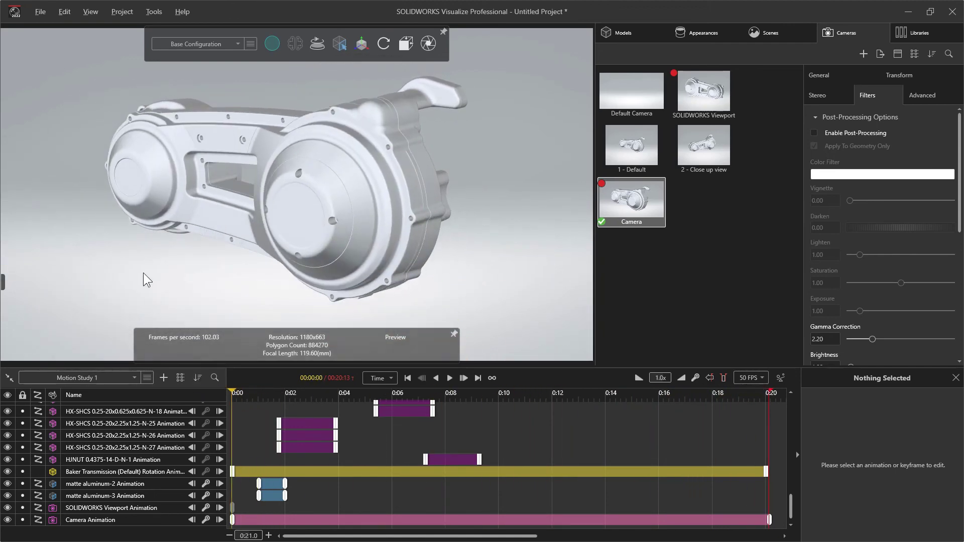